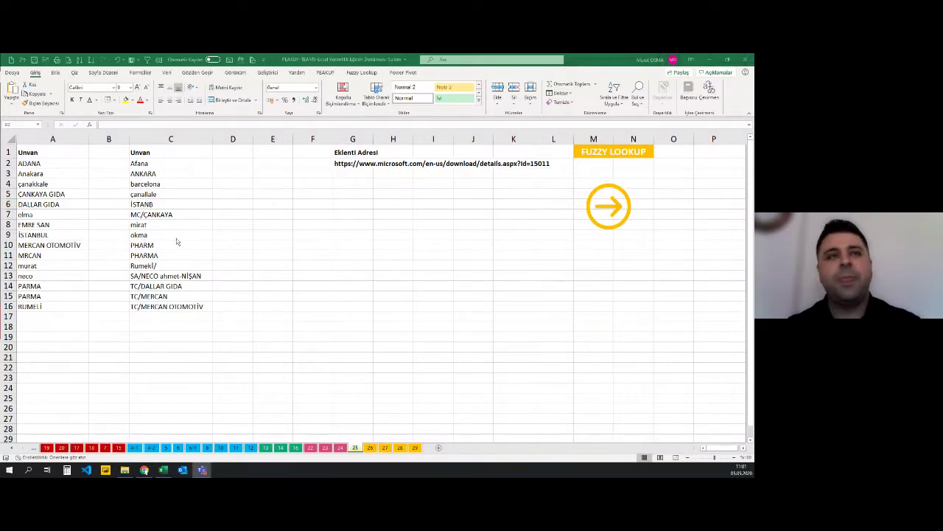
# Review both Unvan lists and the add-in download address on the sheet.
pyautogui.click(199, 233)
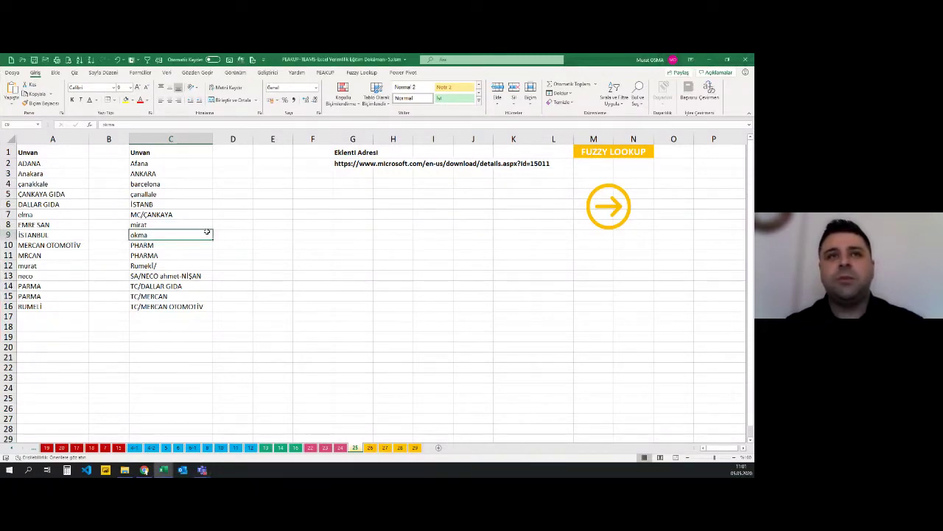
pyautogui.moveTo(56, 163); pyautogui.dragTo(93, 299)
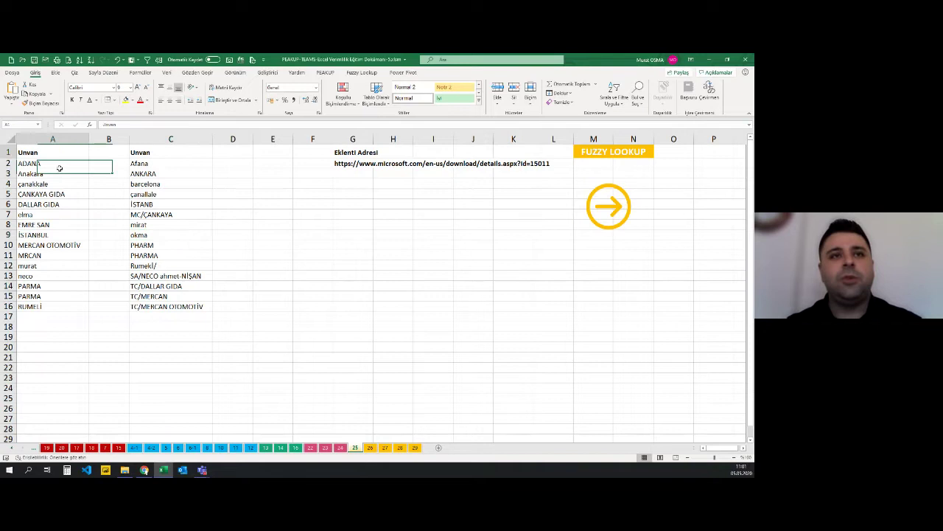
pyautogui.click(356, 288)
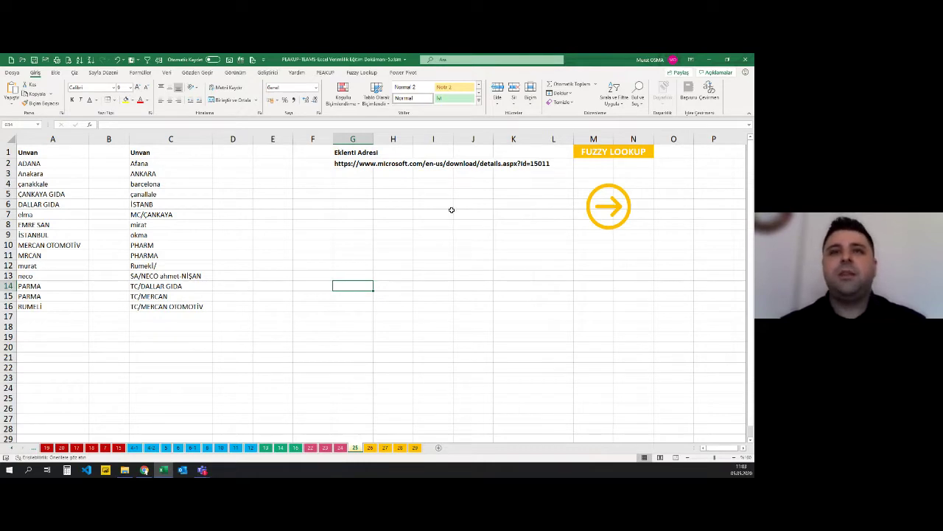
pyautogui.click(336, 162)
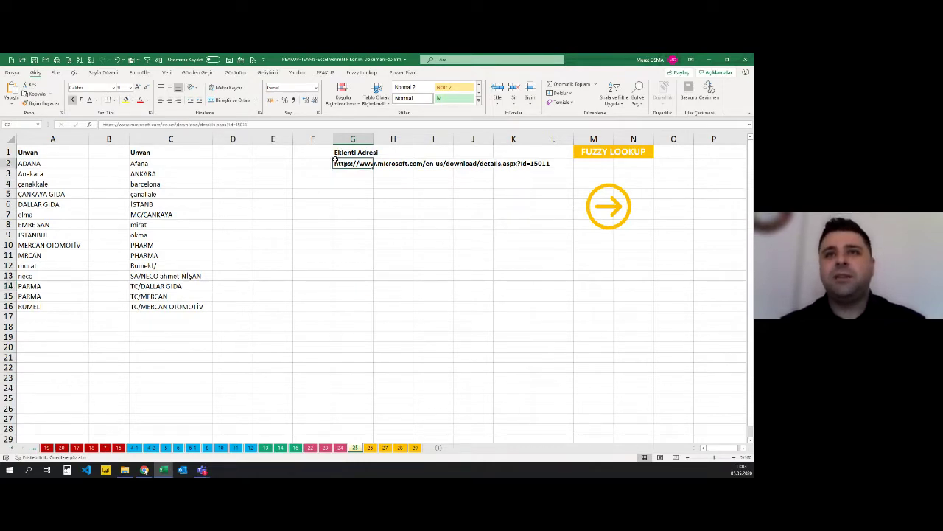
pyautogui.moveTo(148, 167); pyautogui.dragTo(177, 293)
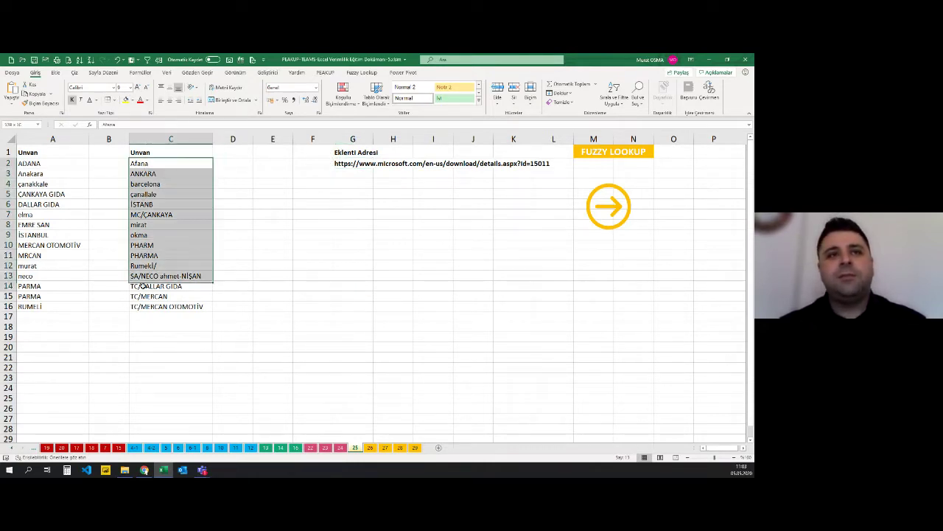
pyautogui.click(176, 296)
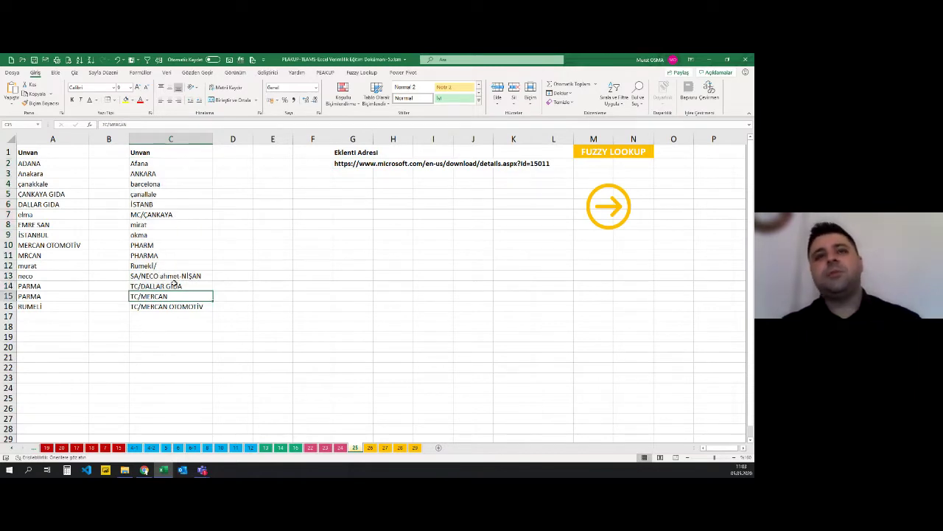
# Go back to Afana at the top of the second list and show the Geliştirici tab.
pyautogui.press('Up')
pyautogui.click(196, 225)
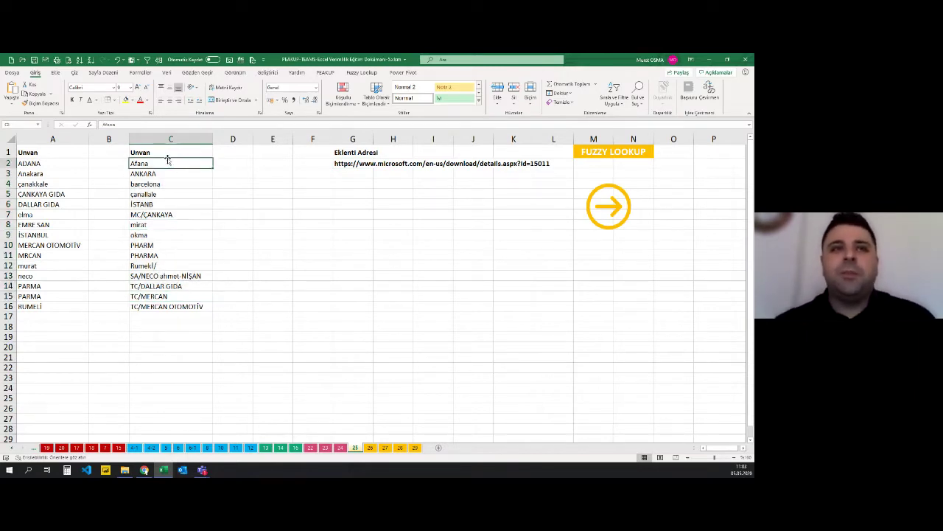
pyautogui.click(169, 161)
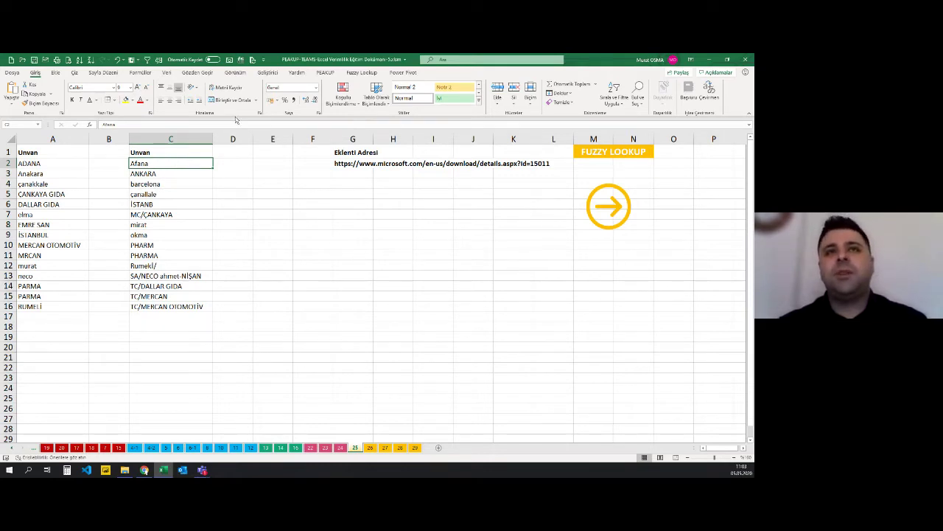
pyautogui.click(268, 73)
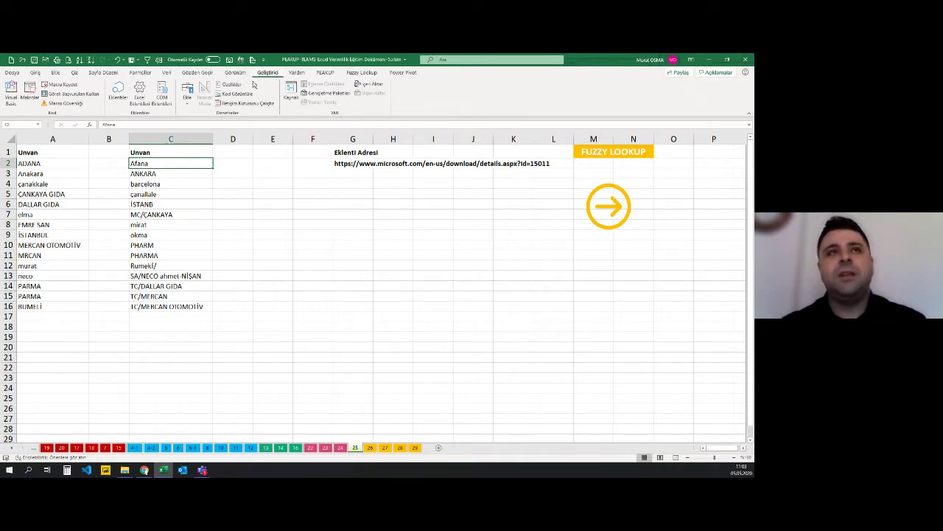
# Check the COM Add-ins list and the Fuzzy Lookup tab, then go to Dosya > Seçenekler.
pyautogui.click(166, 99)
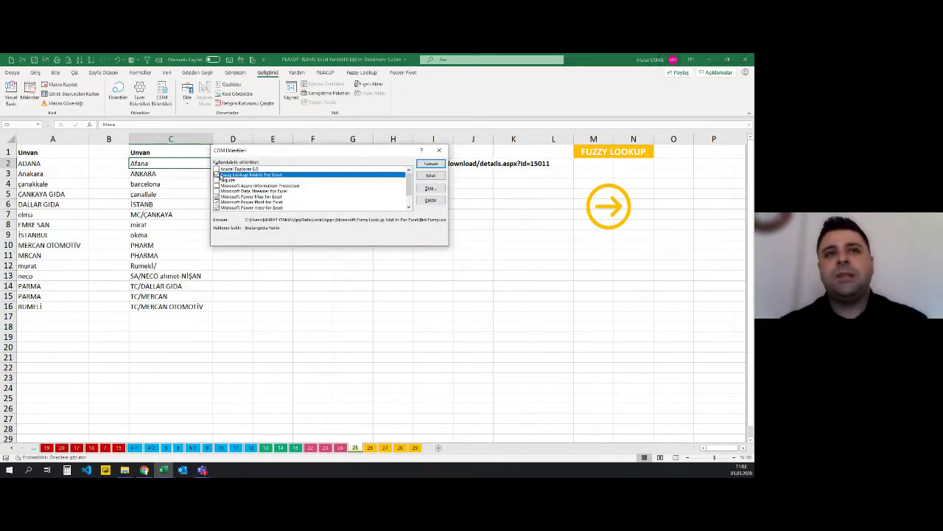
pyautogui.click(432, 163)
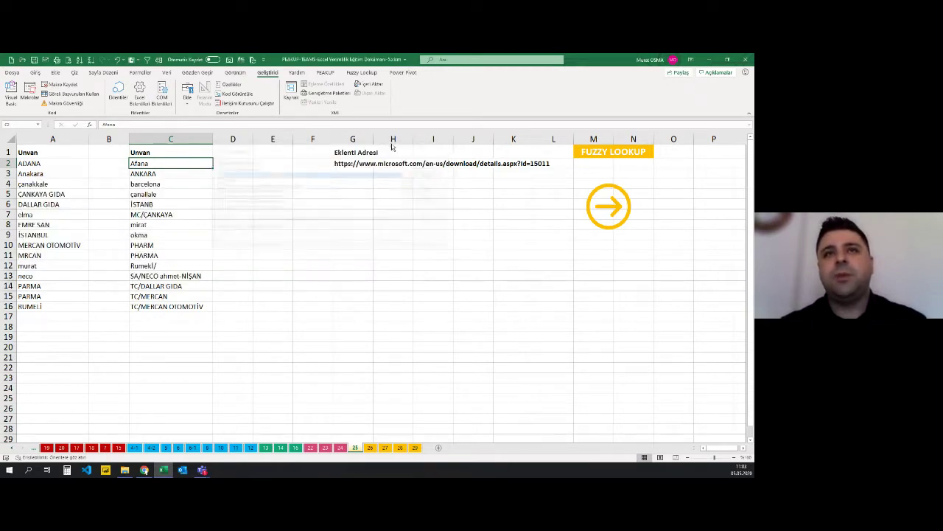
pyautogui.click(360, 73)
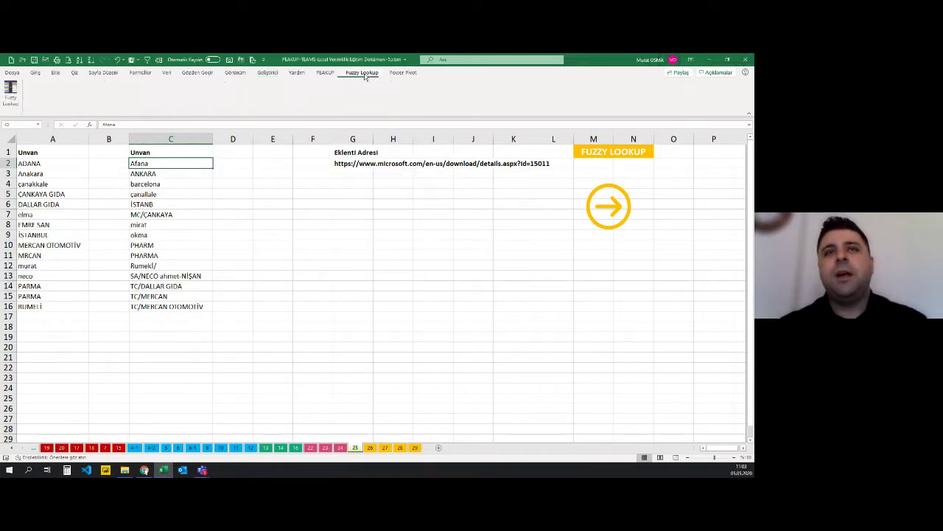
pyautogui.click(266, 73)
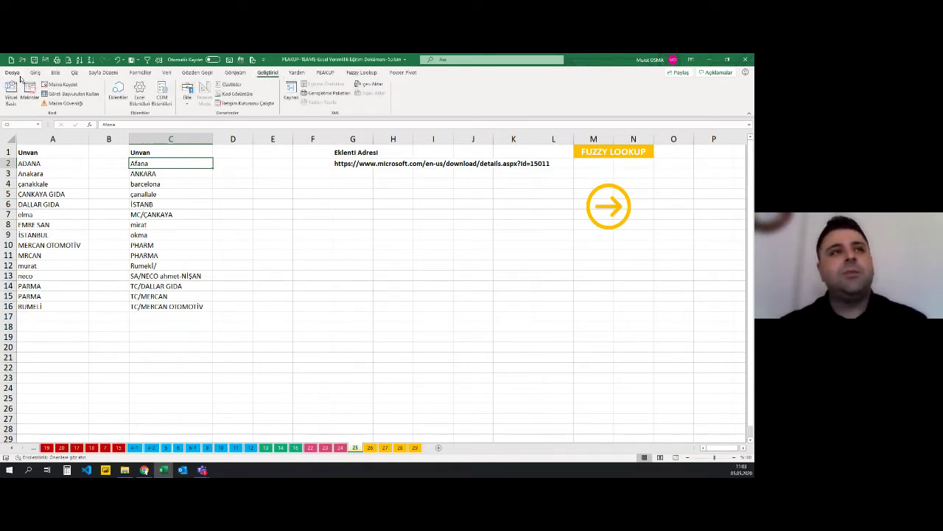
pyautogui.click(19, 73)
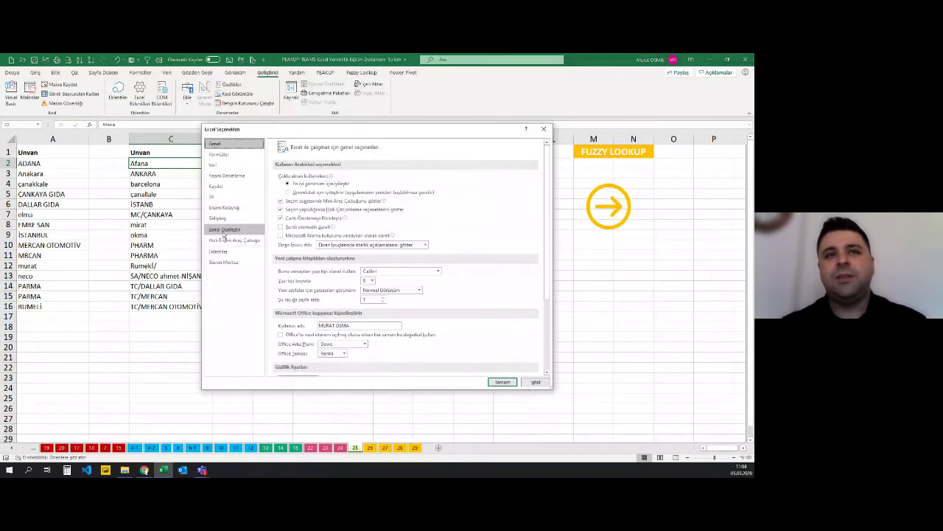
# Enable Fuzzy Lookup Add-In via Eklentiler, Yönet set to COM Eklentileri, and confirm with Tamam.
pyautogui.click(224, 231)
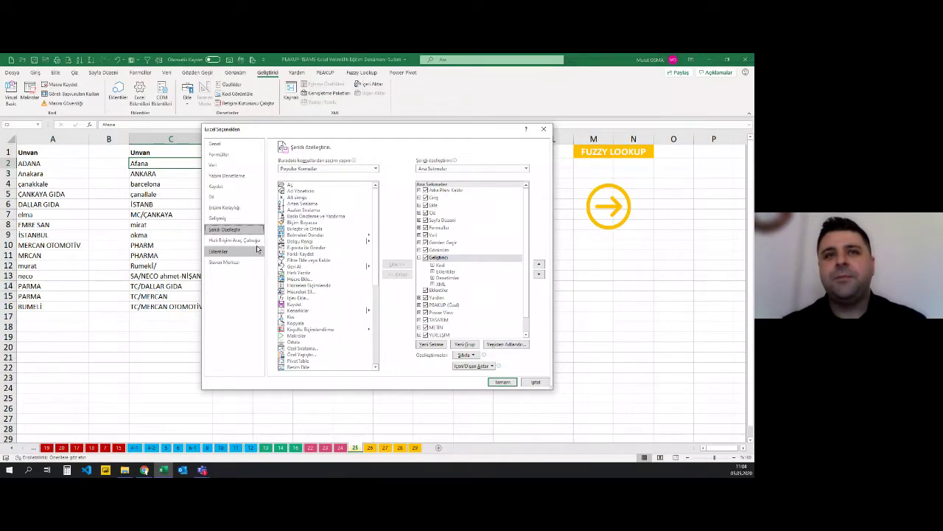
pyautogui.click(237, 253)
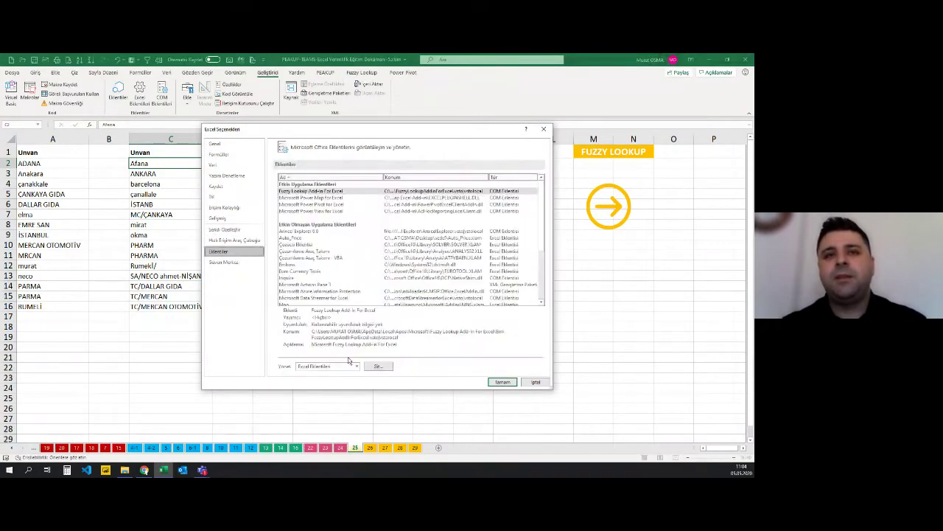
pyautogui.click(353, 367)
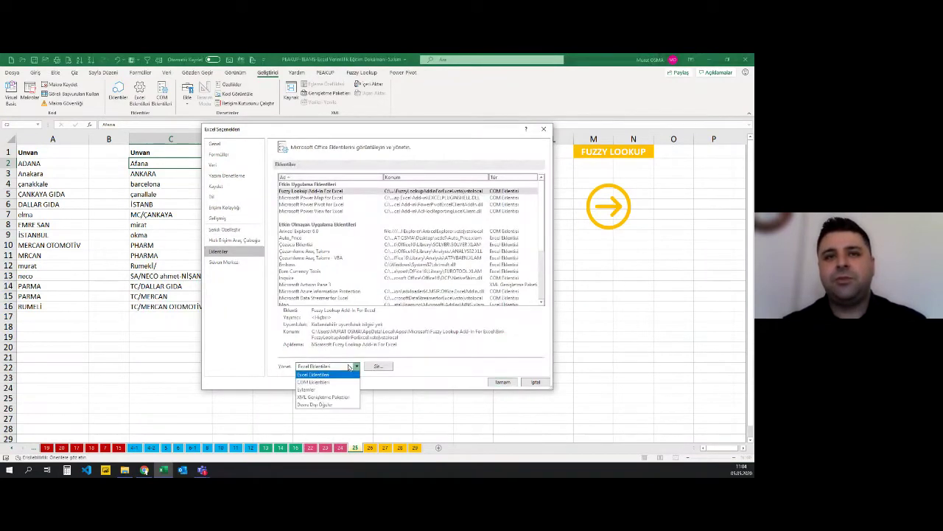
pyautogui.click(306, 382)
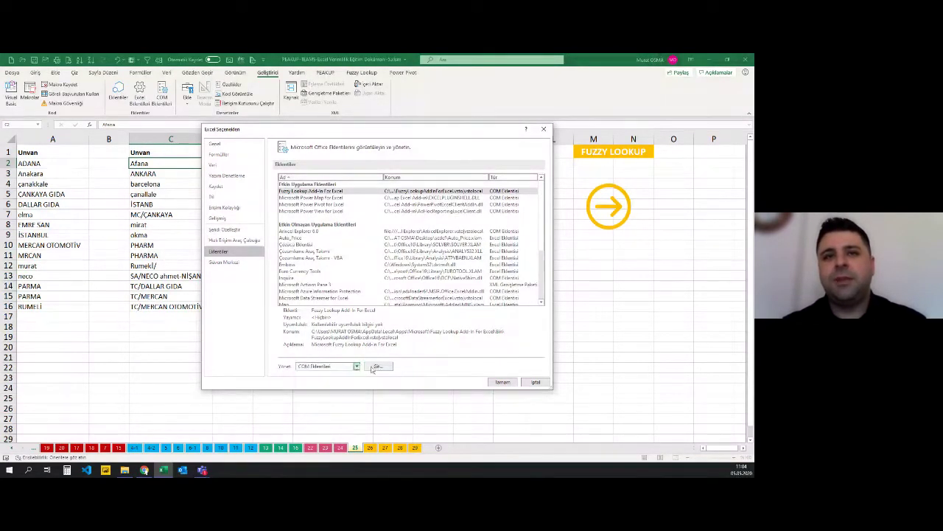
pyautogui.click(376, 367)
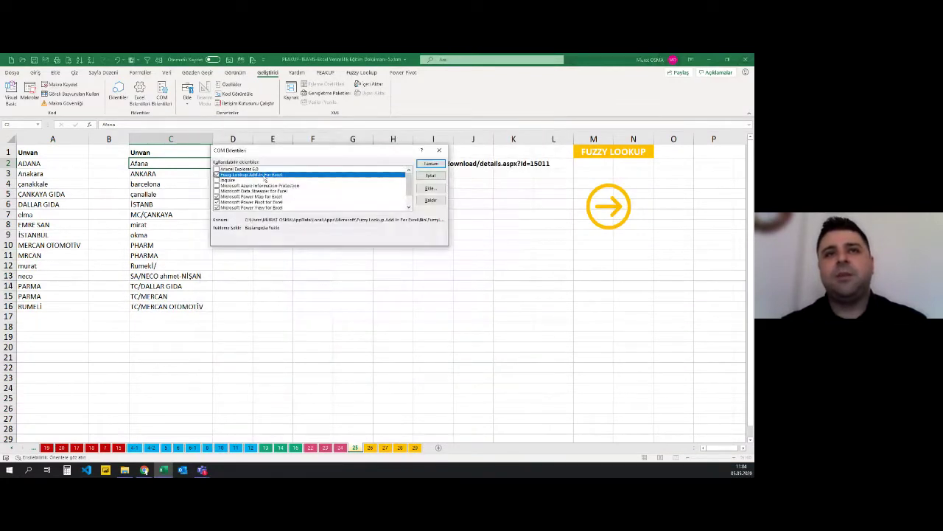
pyautogui.click(219, 179)
pyautogui.click(217, 174)
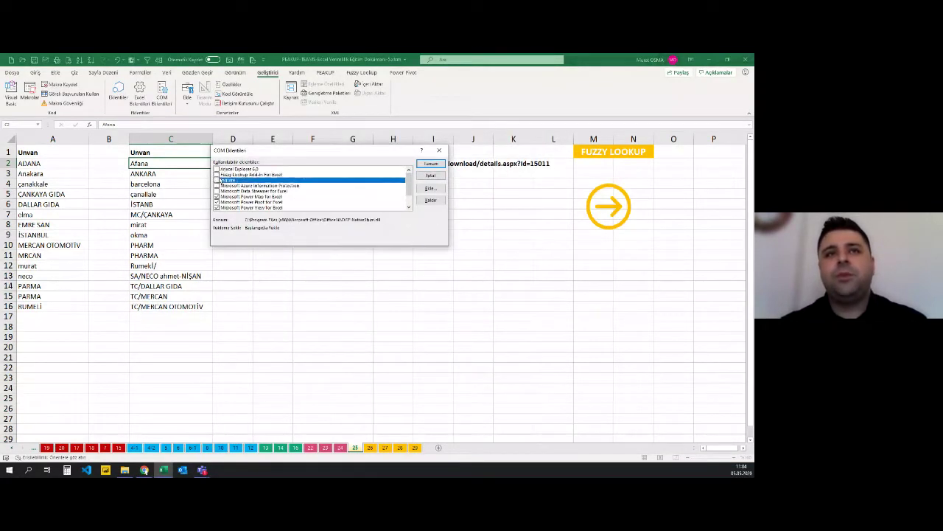
pyautogui.click(430, 165)
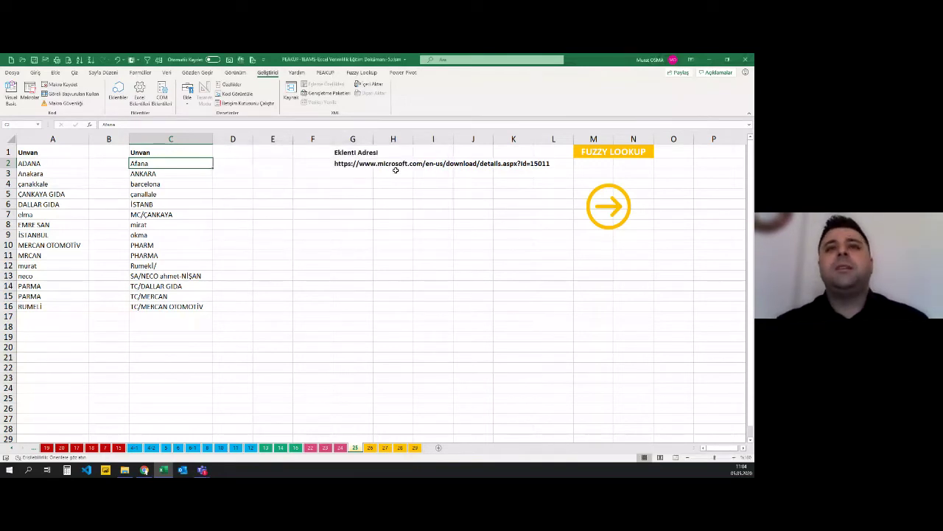
# Close the file-name panel and switch the ribbon to the Fuzzy Lookup tab.
pyautogui.click(356, 62)
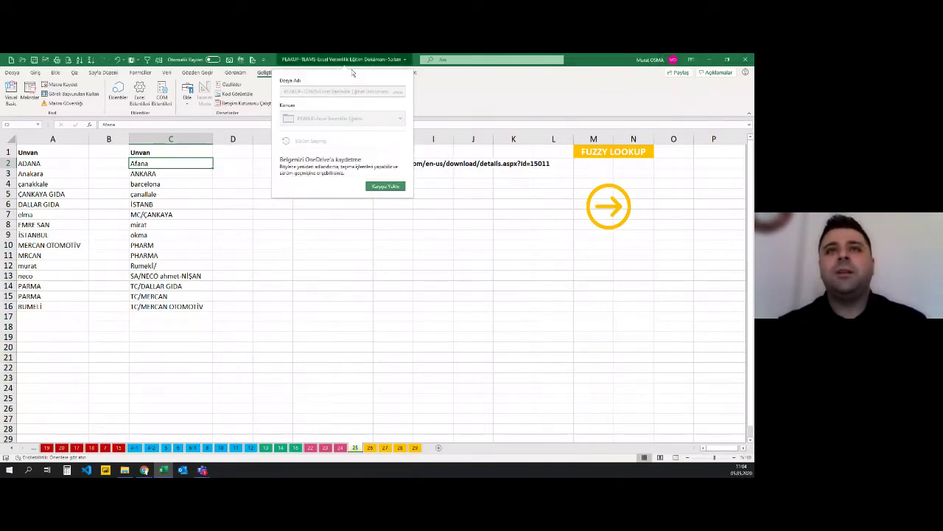
pyautogui.click(362, 72)
pyautogui.click(362, 73)
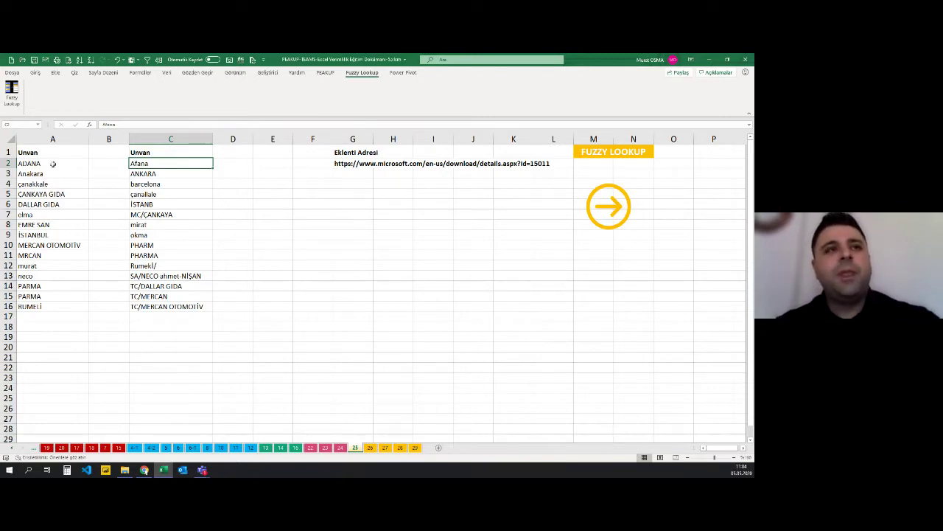
pyautogui.moveTo(54, 164); pyautogui.dragTo(53, 306)
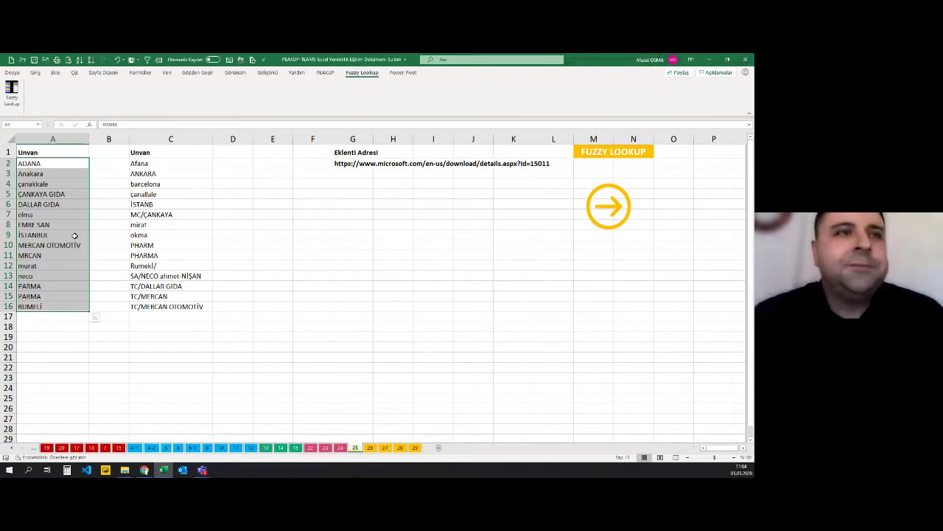
pyautogui.click(51, 255)
pyautogui.click(47, 245)
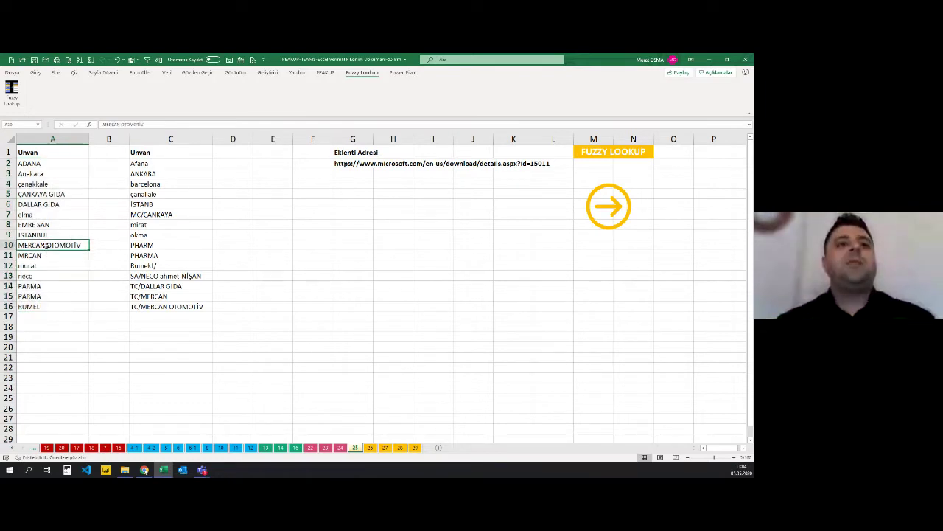
pyautogui.click(153, 308)
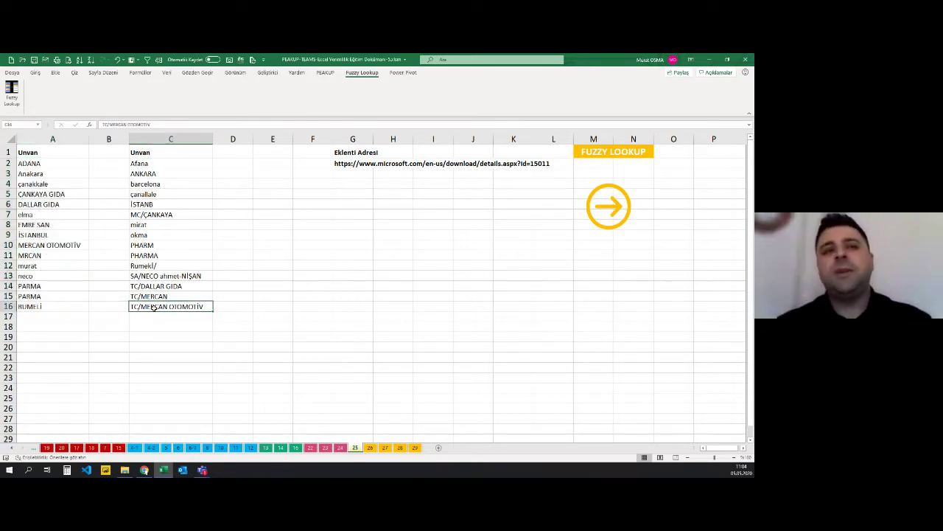
pyautogui.click(35, 246)
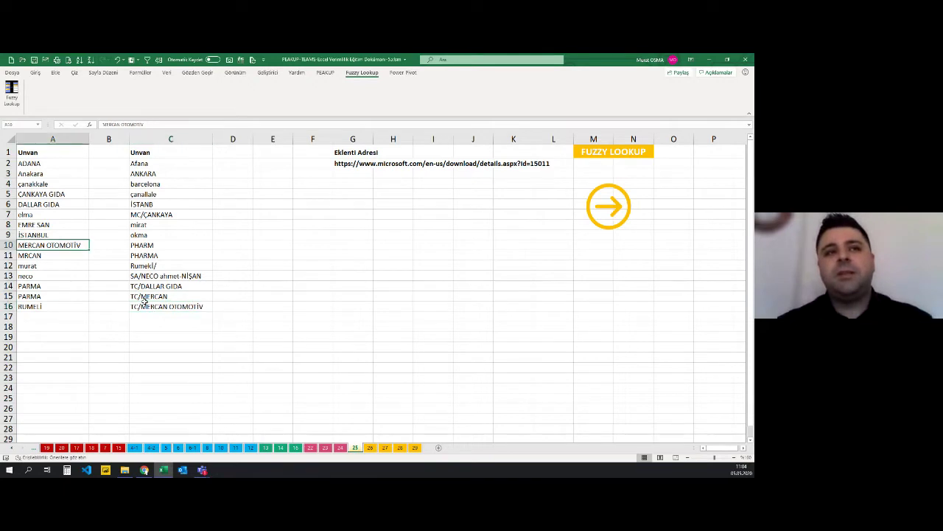
pyautogui.click(140, 307)
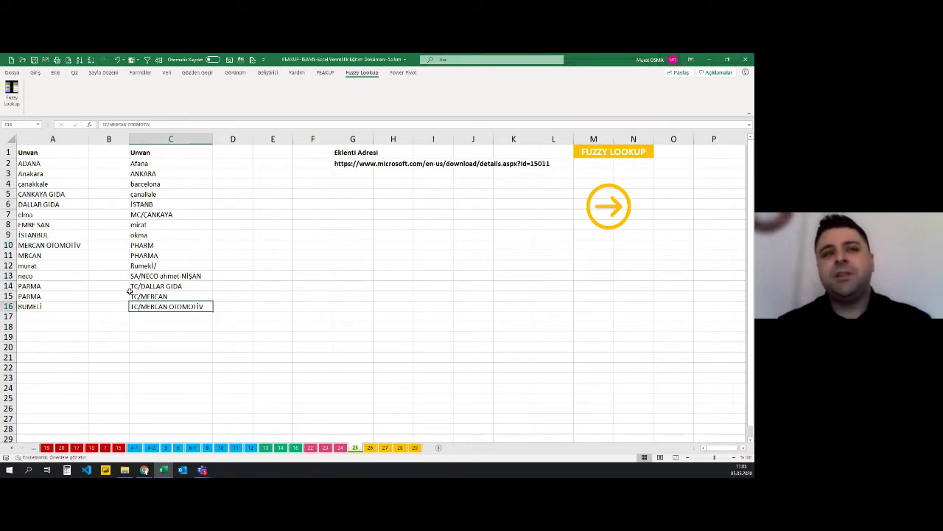
pyautogui.click(50, 307)
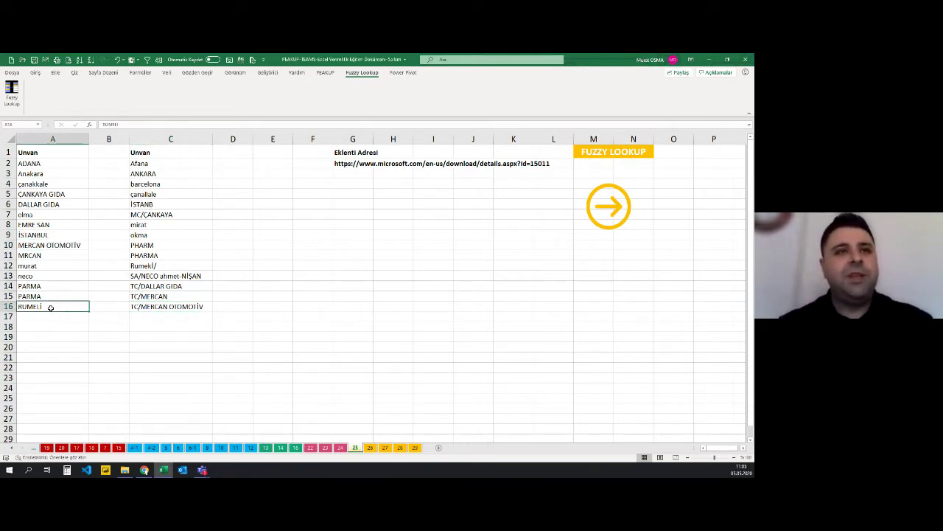
pyautogui.click(139, 265)
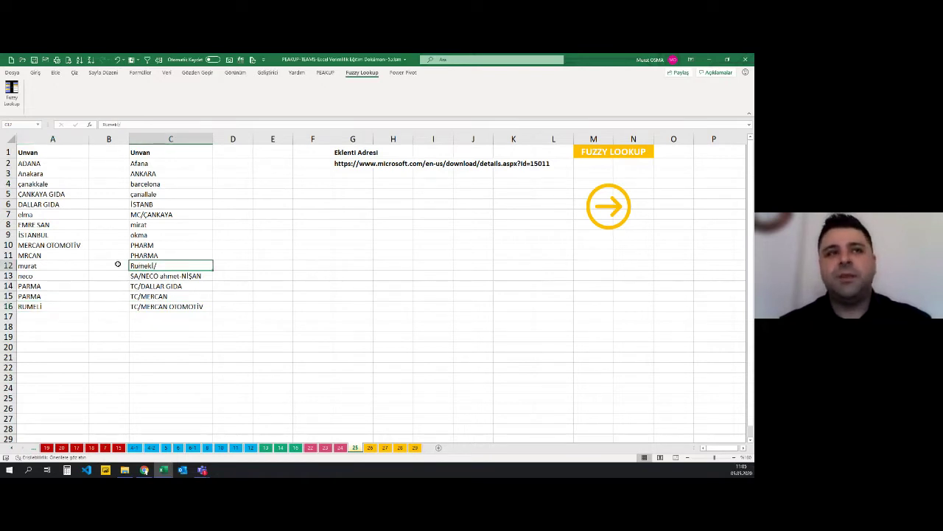
pyautogui.click(48, 226)
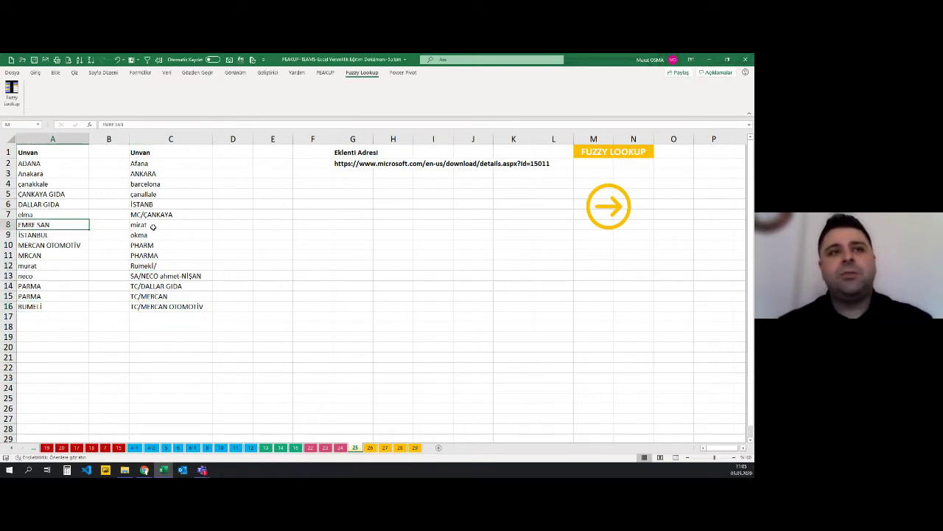
pyautogui.click(67, 185)
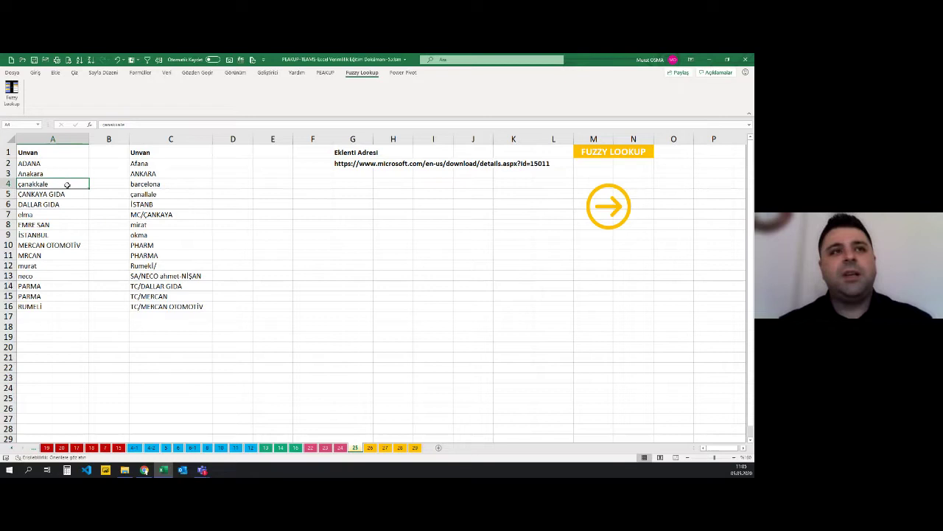
pyautogui.click(151, 194)
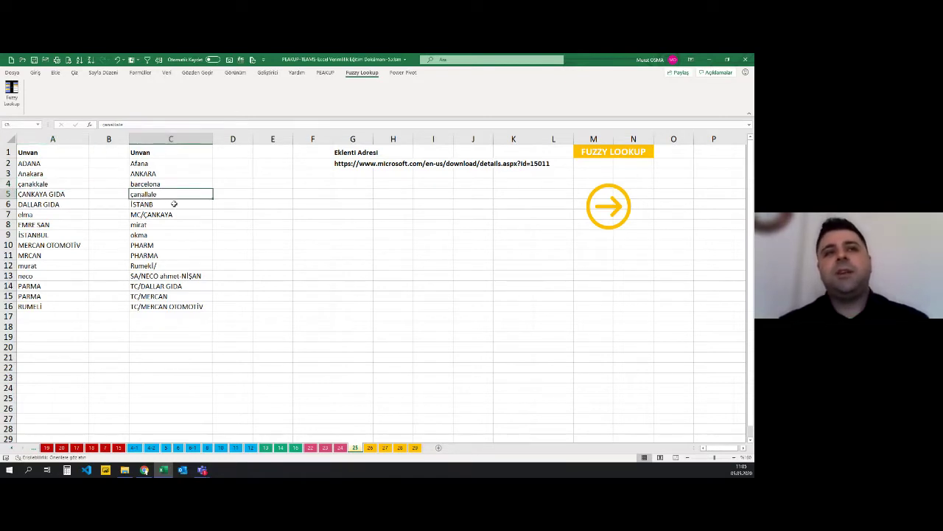
pyautogui.click(44, 204)
pyautogui.click(143, 286)
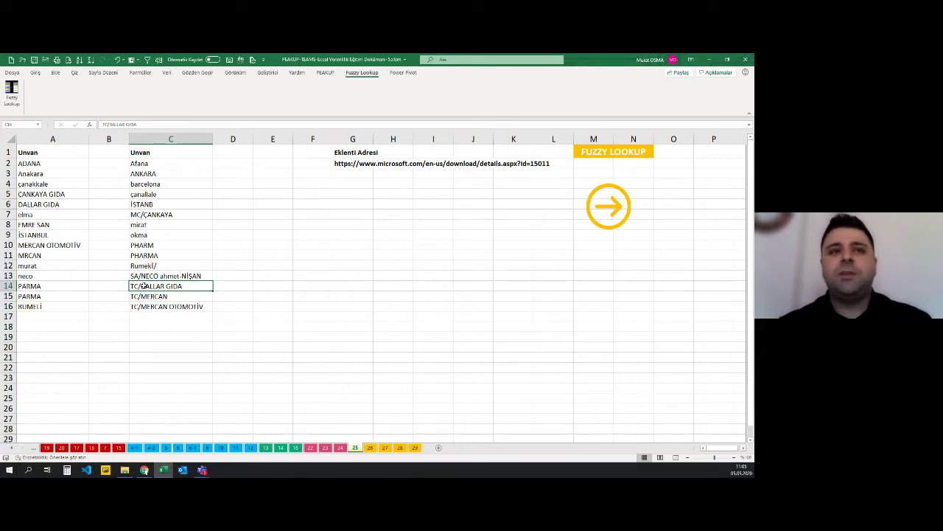
pyautogui.click(161, 235)
pyautogui.moveTo(51, 163); pyautogui.dragTo(65, 304)
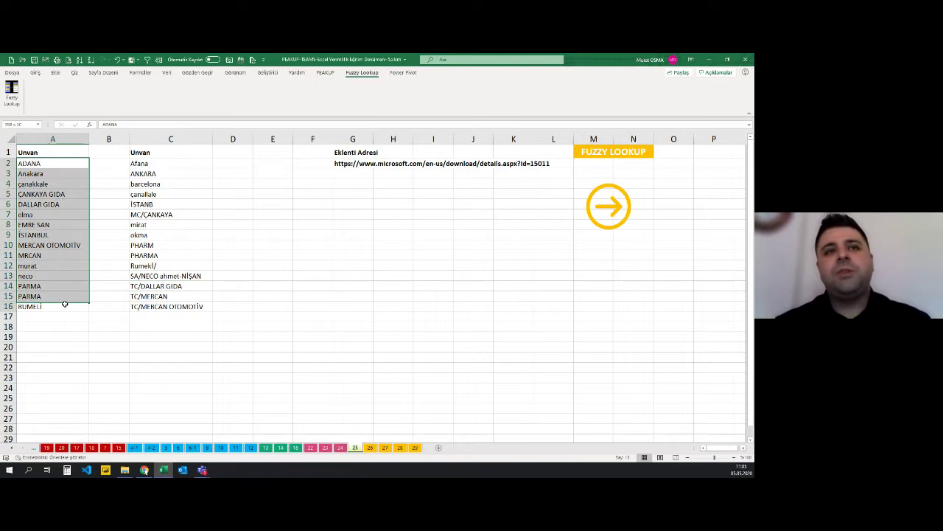
pyautogui.click(242, 297)
pyautogui.click(328, 193)
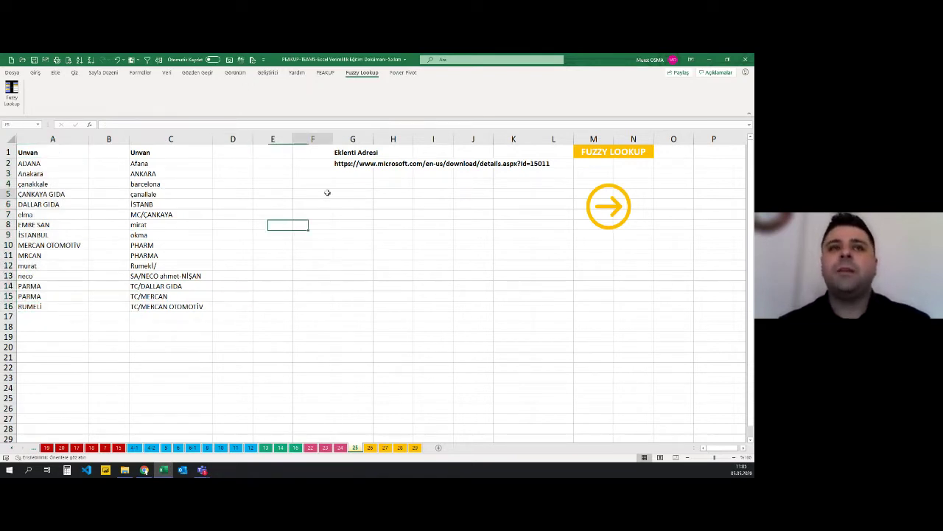
pyautogui.click(40, 192)
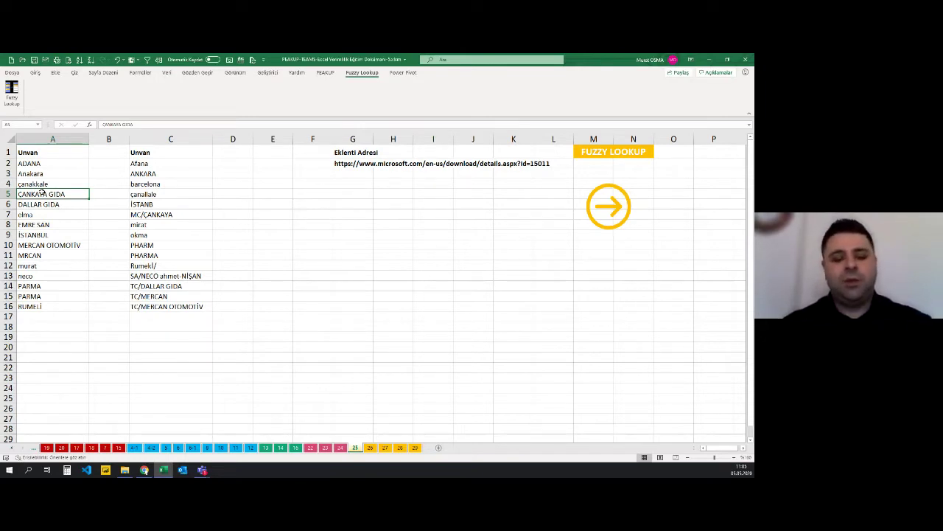
# Turn the column A list (A1:A16) into a table with a green style.
pyautogui.hotkey('ctrl', 't')
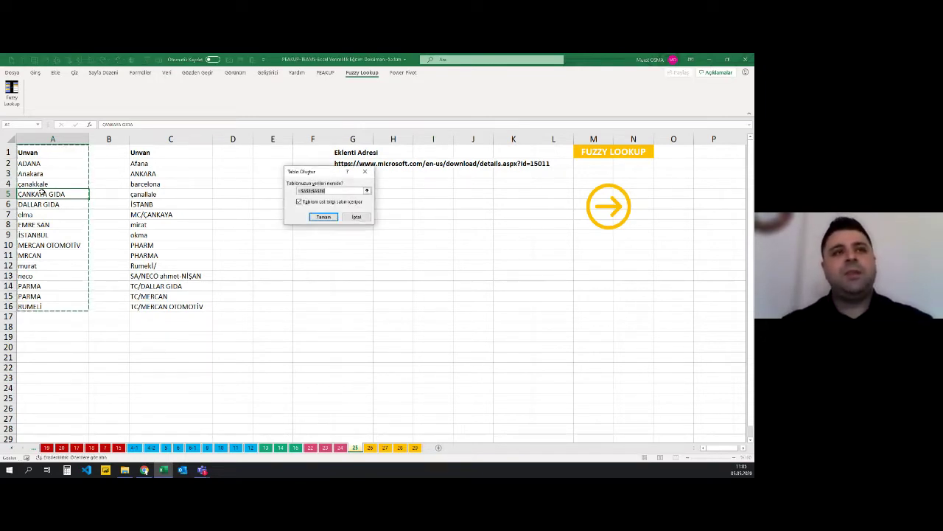
pyautogui.click(322, 217)
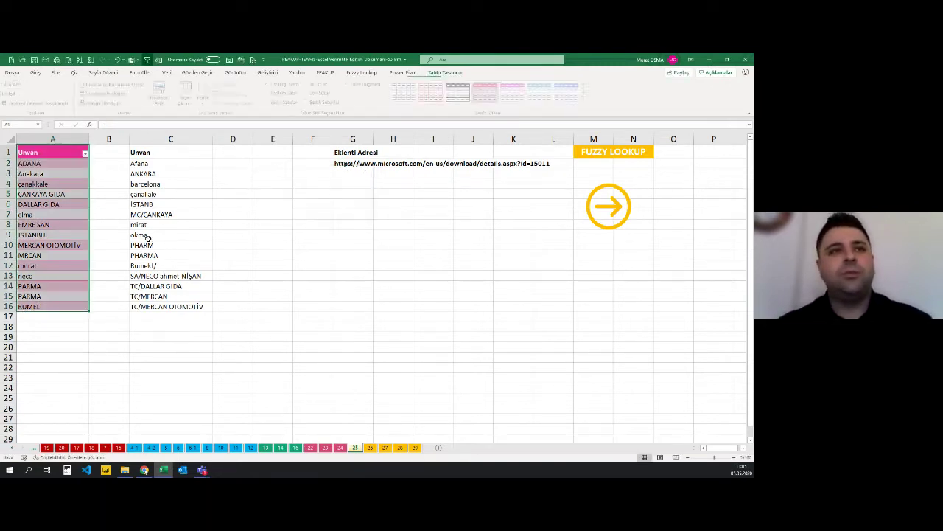
pyautogui.click(158, 204)
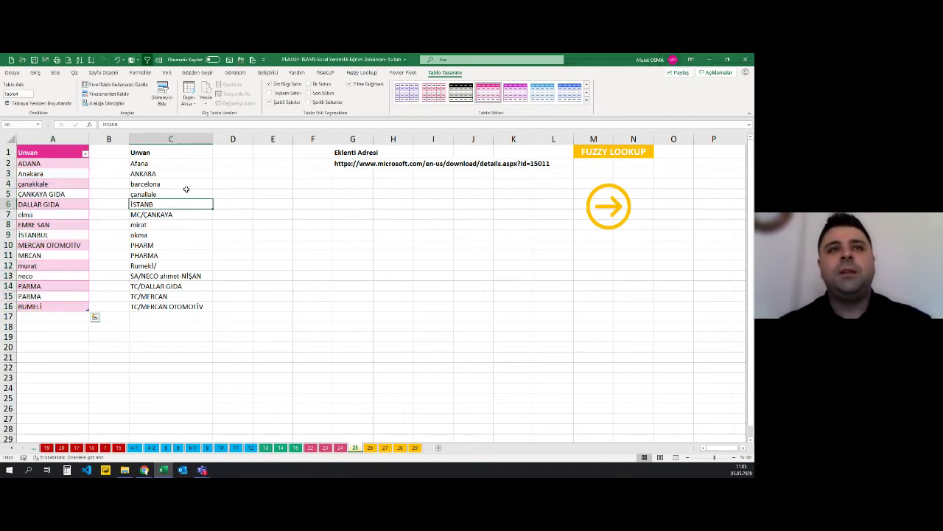
pyautogui.click(45, 194)
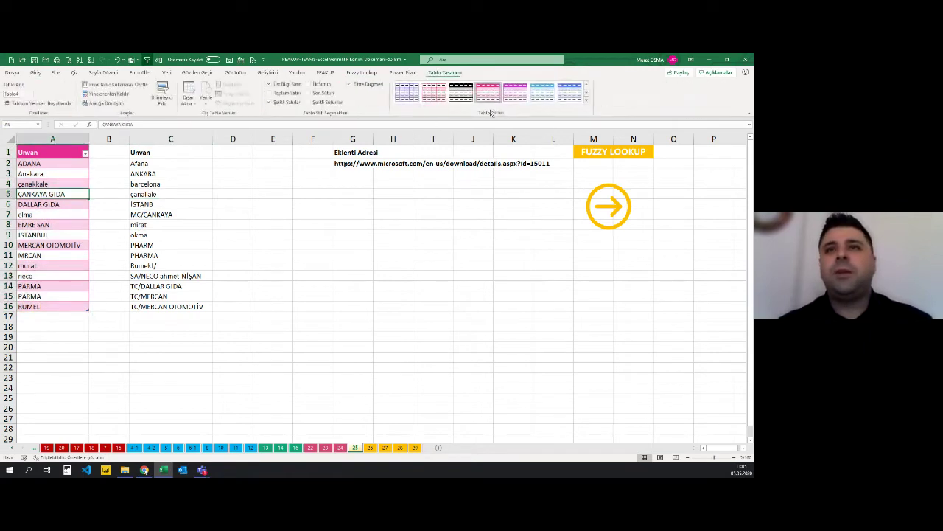
pyautogui.click(586, 104)
pyautogui.click(184, 209)
# Turn the column C list (C1:C16) into a table with a green style.
pyautogui.click(183, 206)
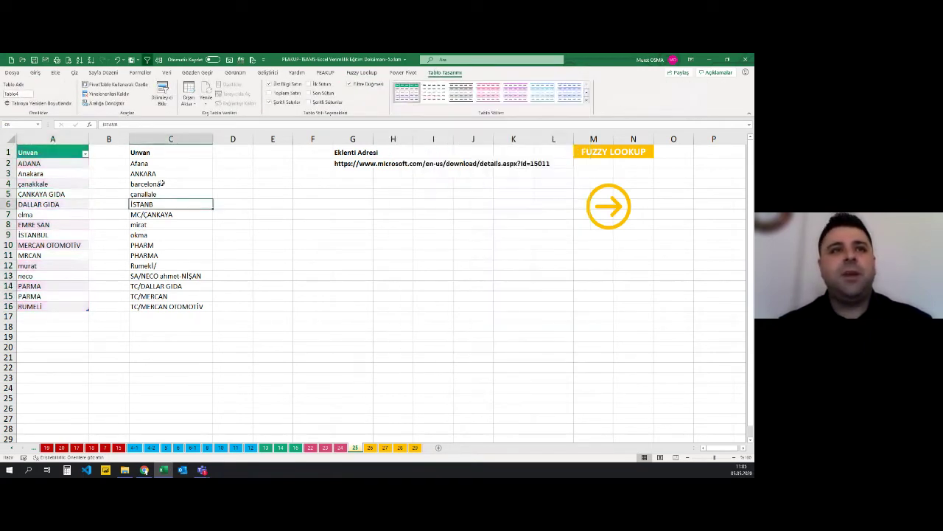
pyautogui.click(158, 194)
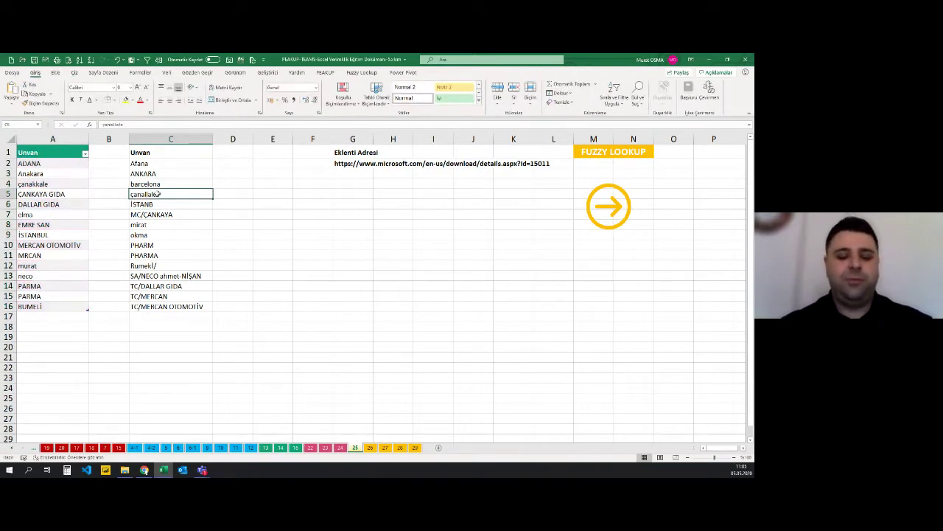
pyautogui.hotkey('ctrl', 't')
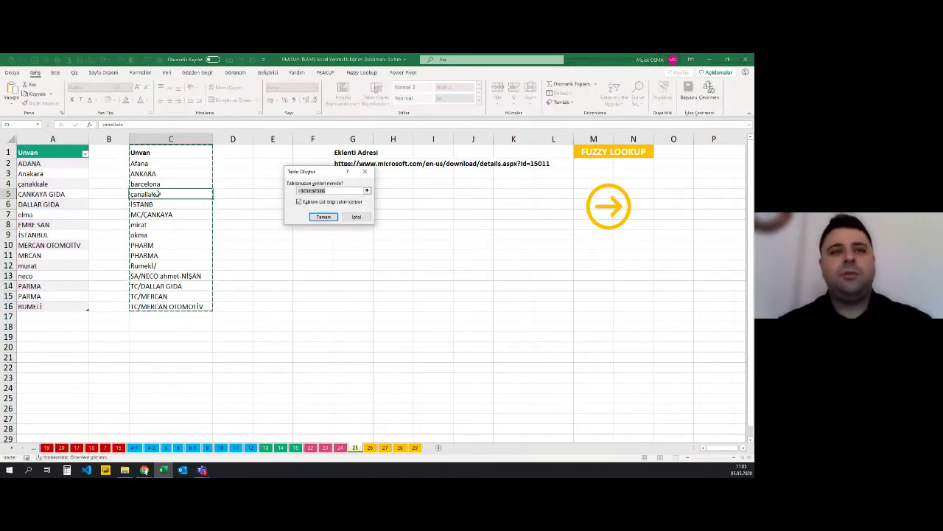
pyautogui.press('Return')
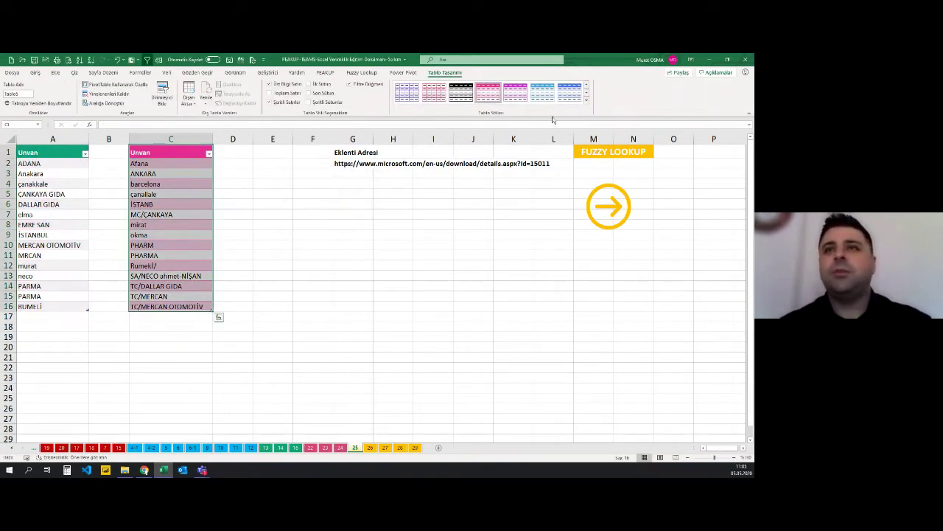
pyautogui.click(587, 104)
pyautogui.click(408, 103)
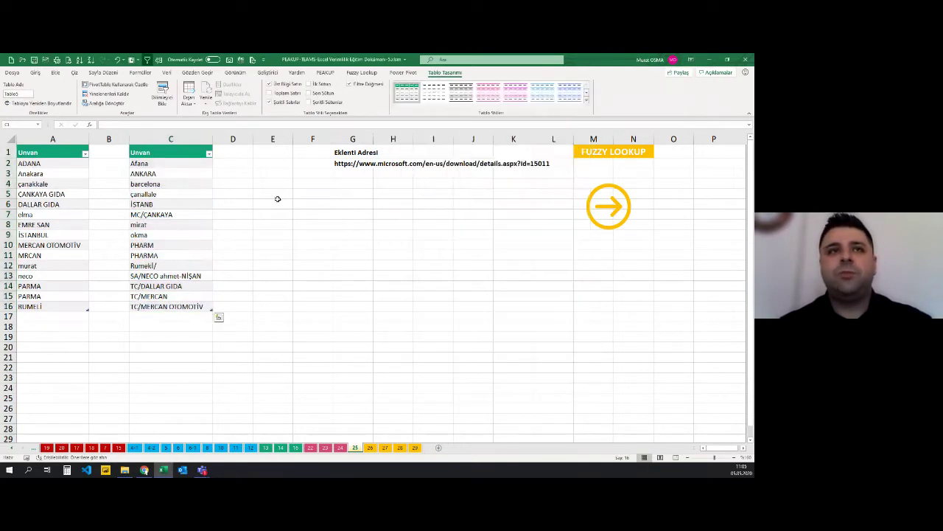
pyautogui.click(270, 204)
pyautogui.click(166, 276)
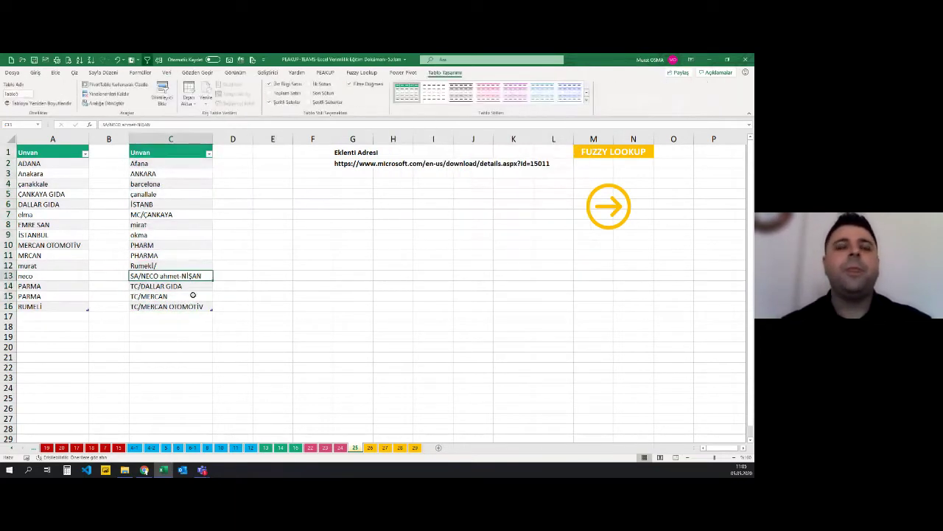
pyautogui.click(160, 243)
# Open the Fuzzy Lookup pane, confirm table names Tablo4 and Tablo5, and set Tablo4 as left table.
pyautogui.click(362, 72)
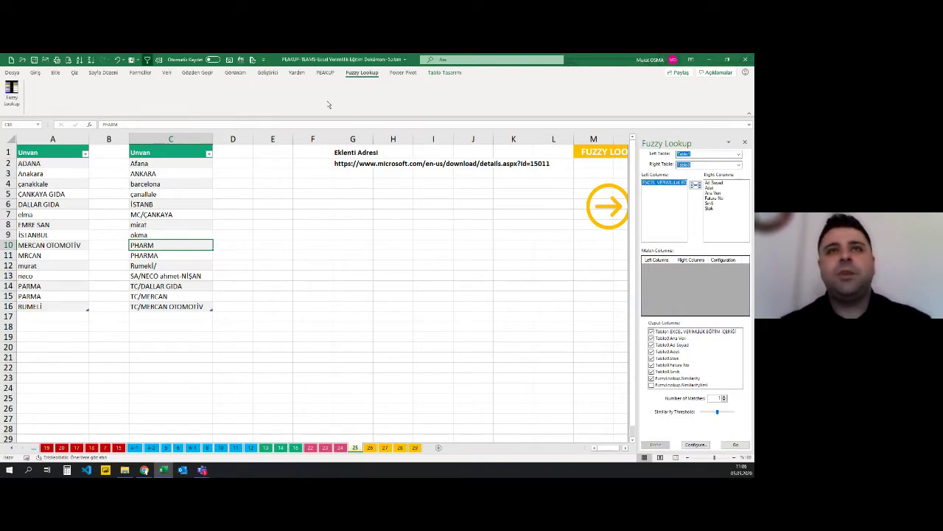
pyautogui.click(442, 73)
pyautogui.click(71, 163)
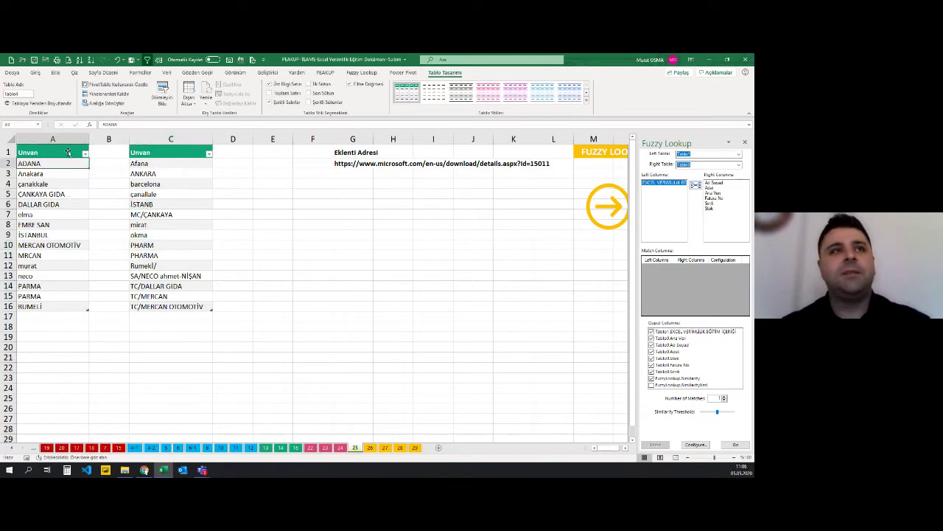
pyautogui.click(180, 174)
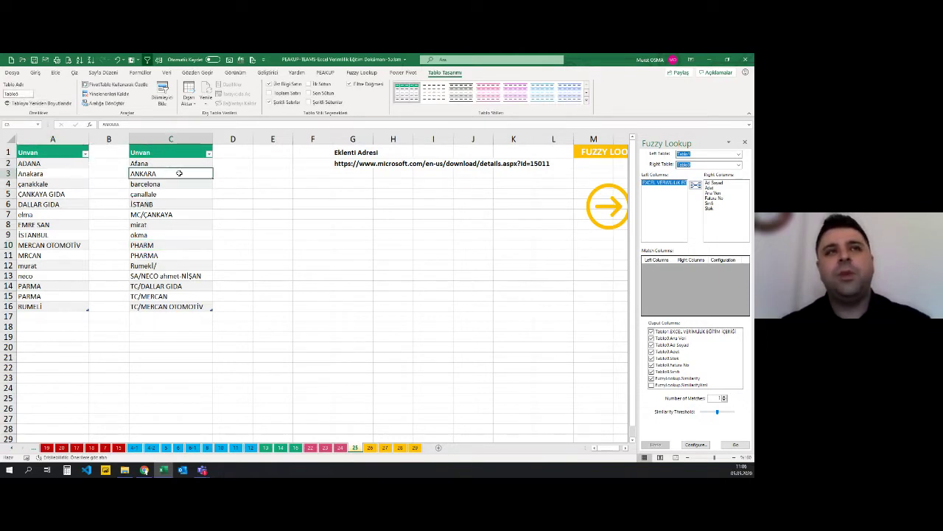
pyautogui.click(738, 155)
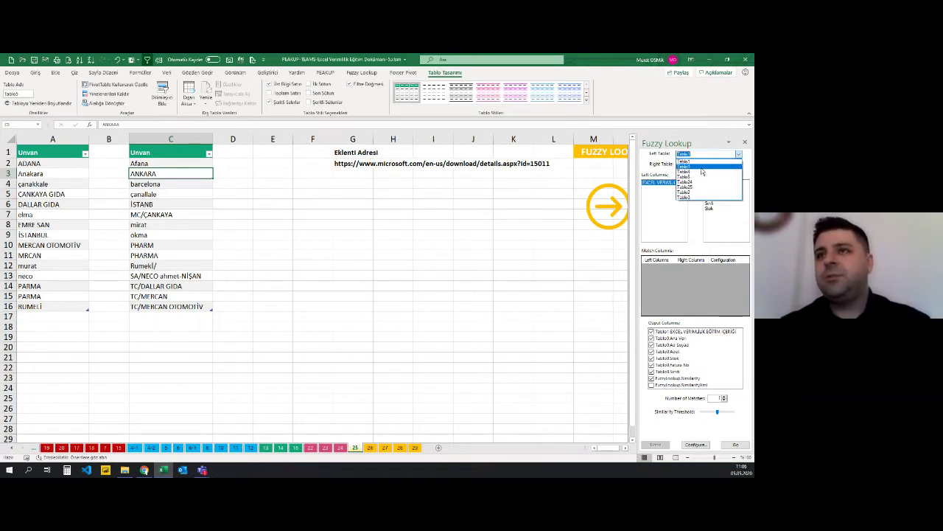
pyautogui.click(703, 171)
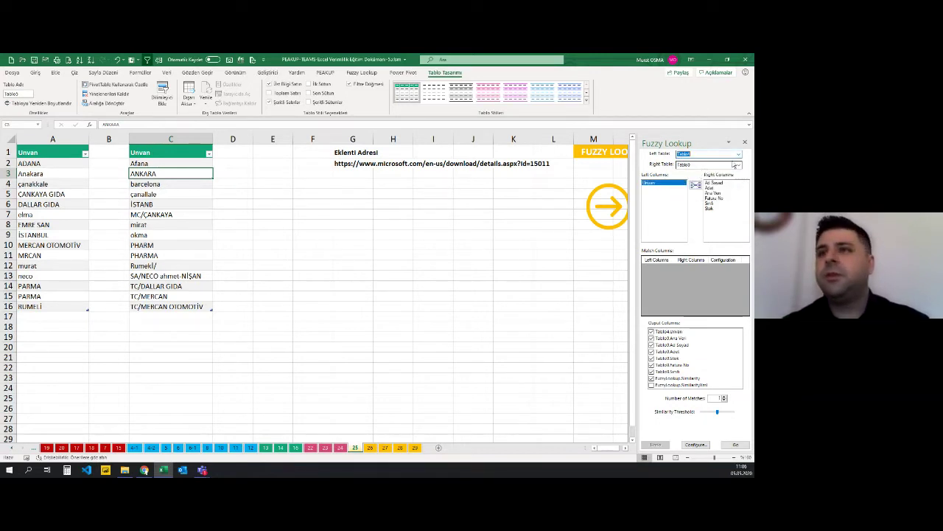
pyautogui.click(736, 165)
# Set Tablo5 as right table, output Tablo5.Unvan, and leave the similarity threshold at default.
pyautogui.click(693, 188)
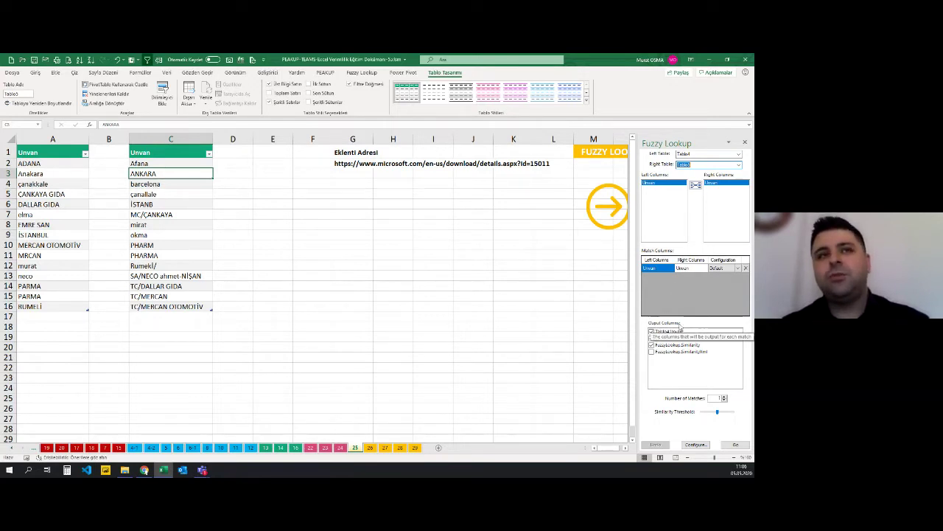
pyautogui.click(653, 338)
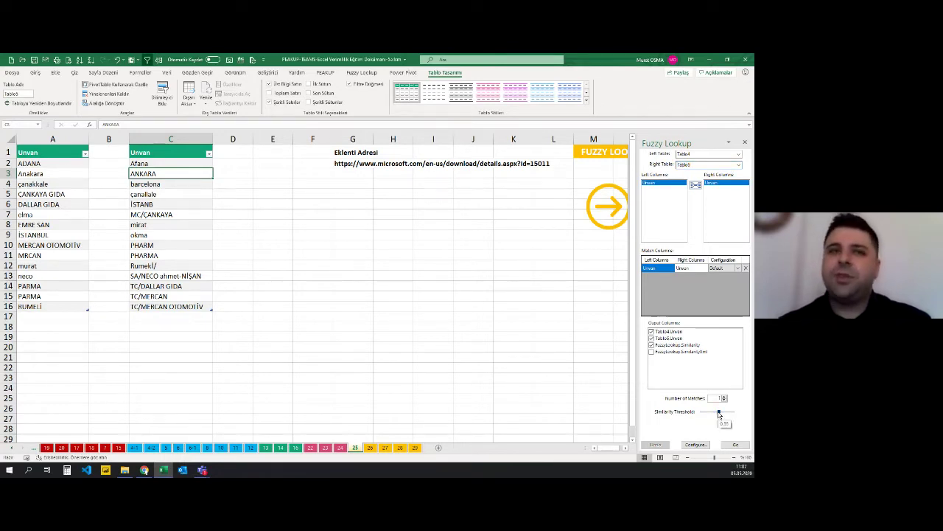
pyautogui.moveTo(719, 415); pyautogui.dragTo(734, 417)
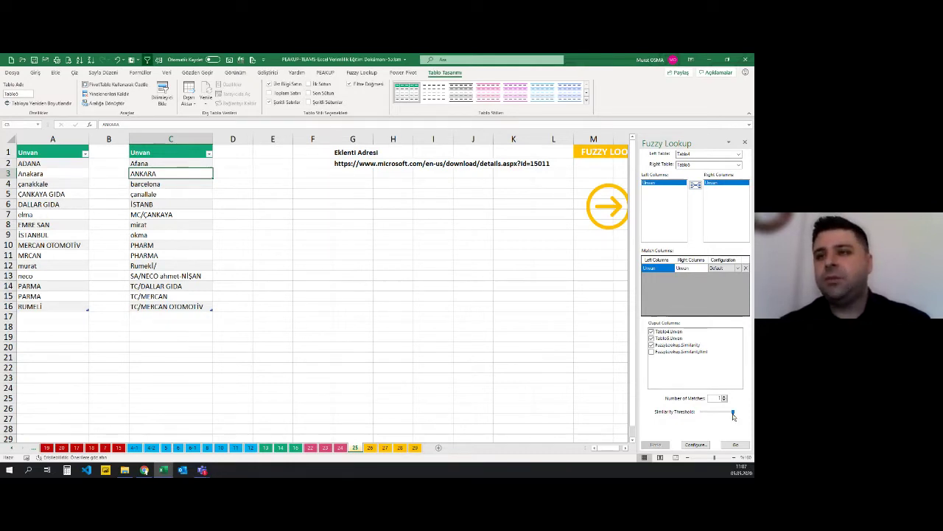
pyautogui.moveTo(733, 416); pyautogui.dragTo(719, 419)
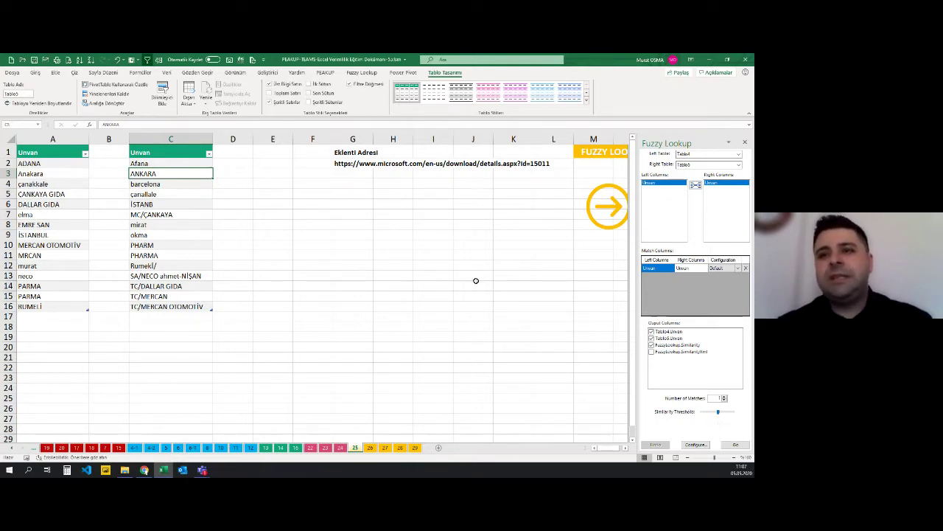
# Run Fuzzy Lookup with output at E4, giving matched pairs in E4:G19, then select columns E–G.
pyautogui.click(347, 286)
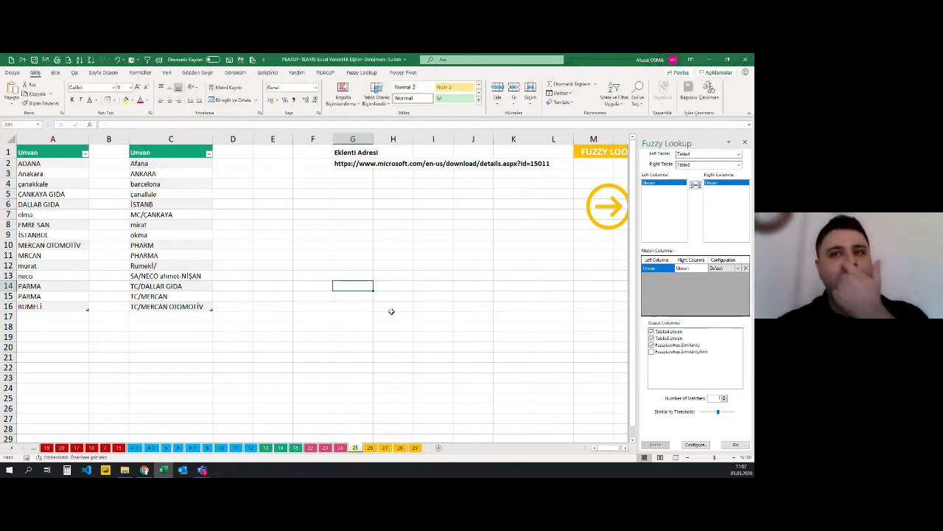
pyautogui.click(262, 181)
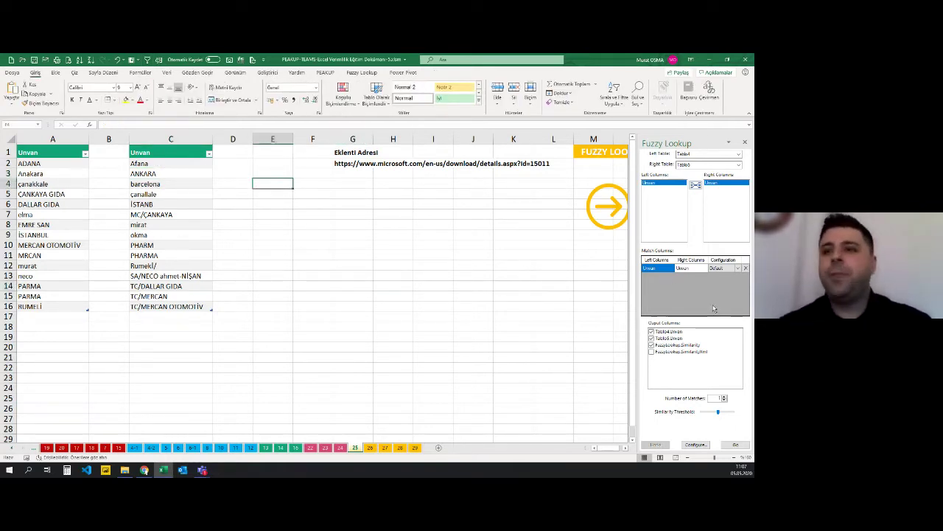
pyautogui.click(734, 444)
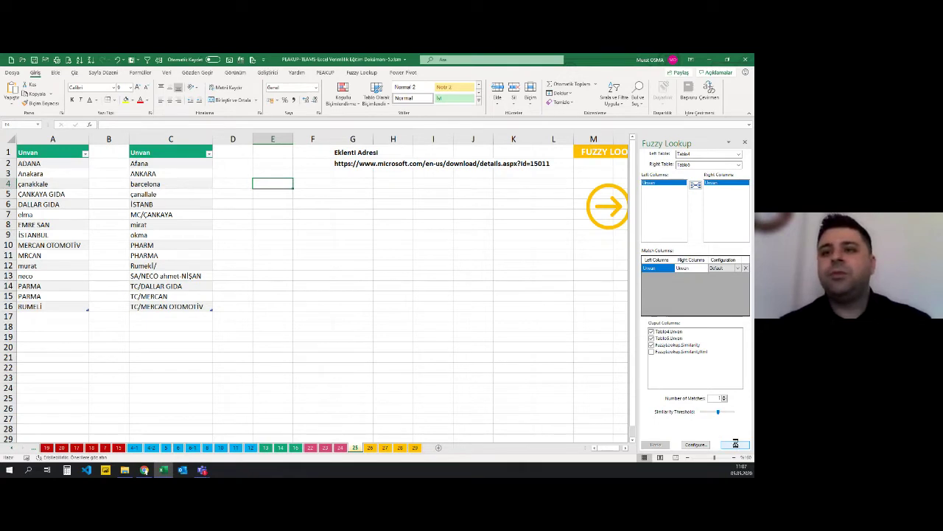
pyautogui.click(410, 278)
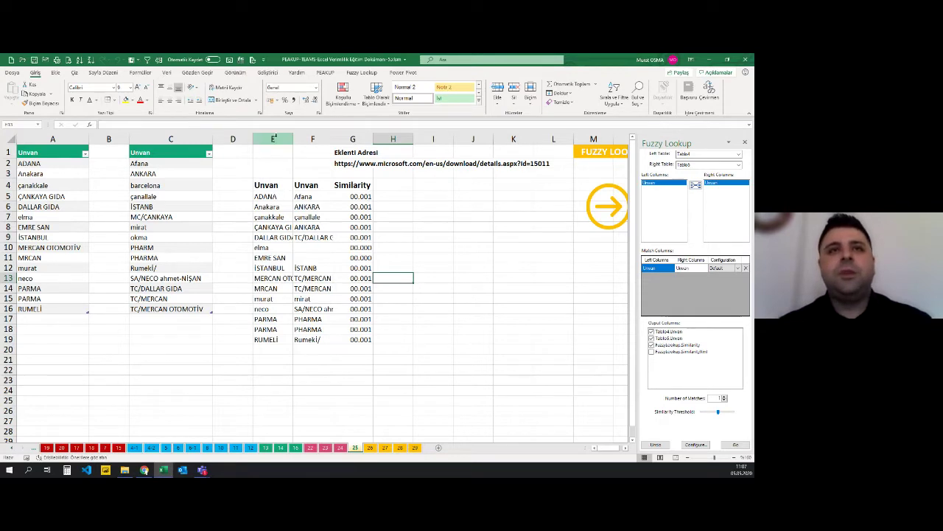
pyautogui.moveTo(272, 138); pyautogui.dragTo(371, 139)
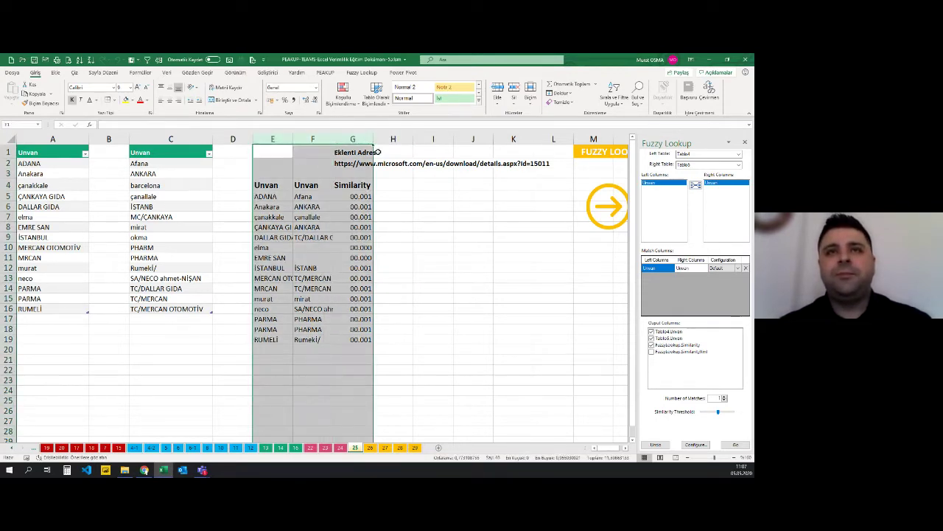
# Widen columns E–G and format the Similarity values in G5:G19 as percentages.
pyautogui.moveTo(370, 139); pyautogui.dragTo(398, 139)
pyautogui.click(370, 227)
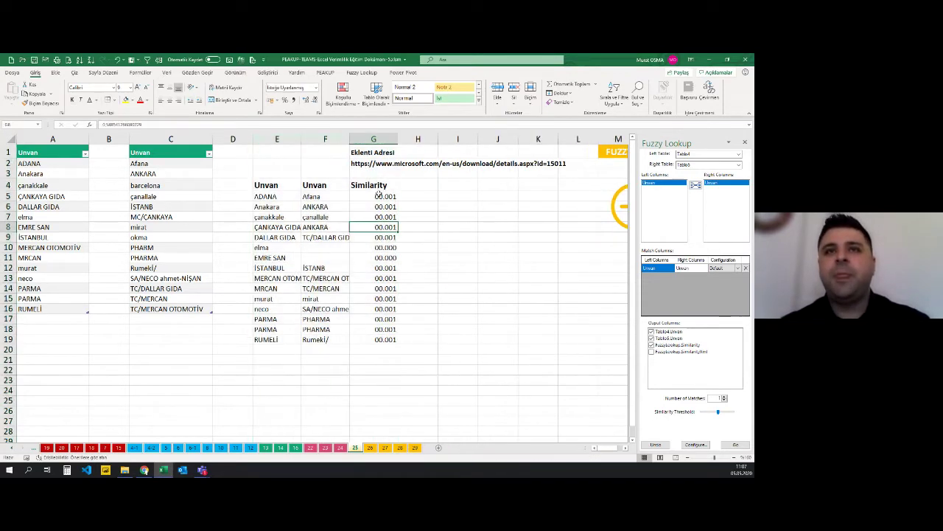
pyautogui.click(372, 196)
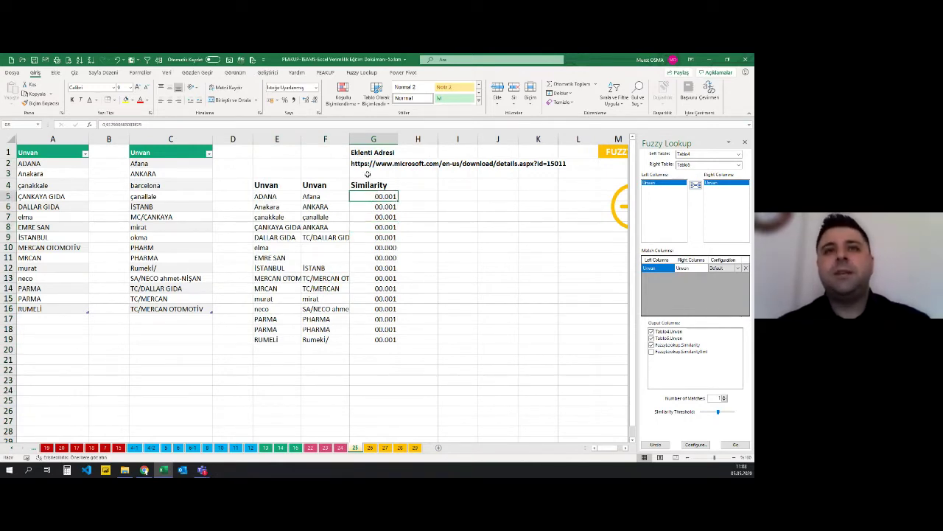
pyautogui.moveTo(373, 196); pyautogui.dragTo(373, 207)
pyautogui.hotkey('ctrl', 'shift', 'Down')
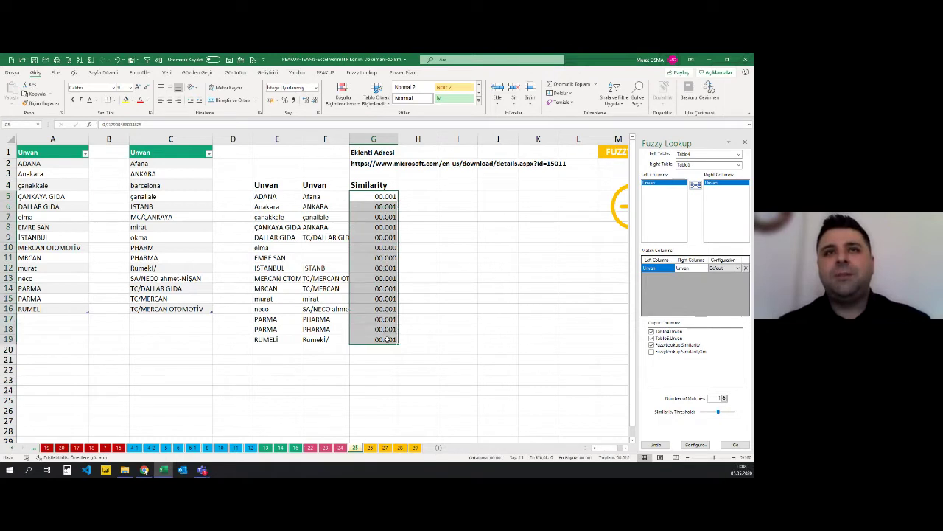
pyautogui.click(286, 101)
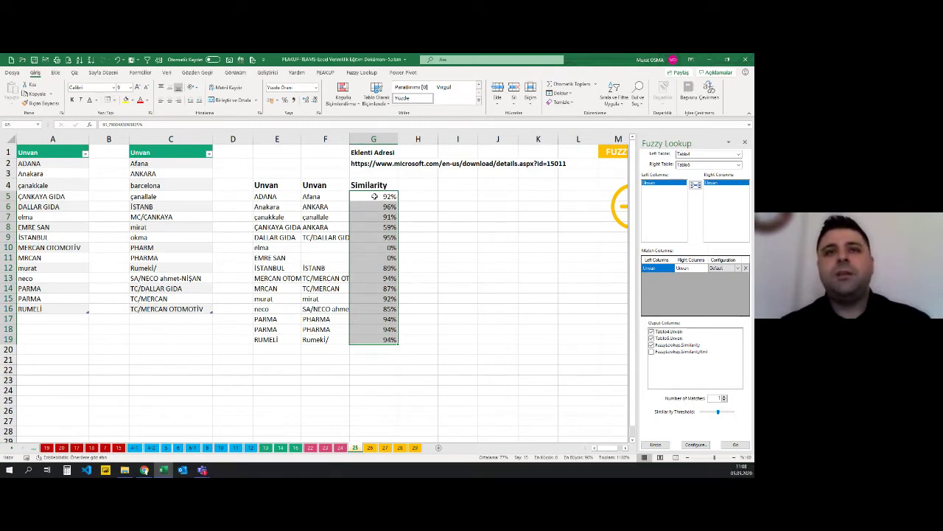
pyautogui.click(374, 196)
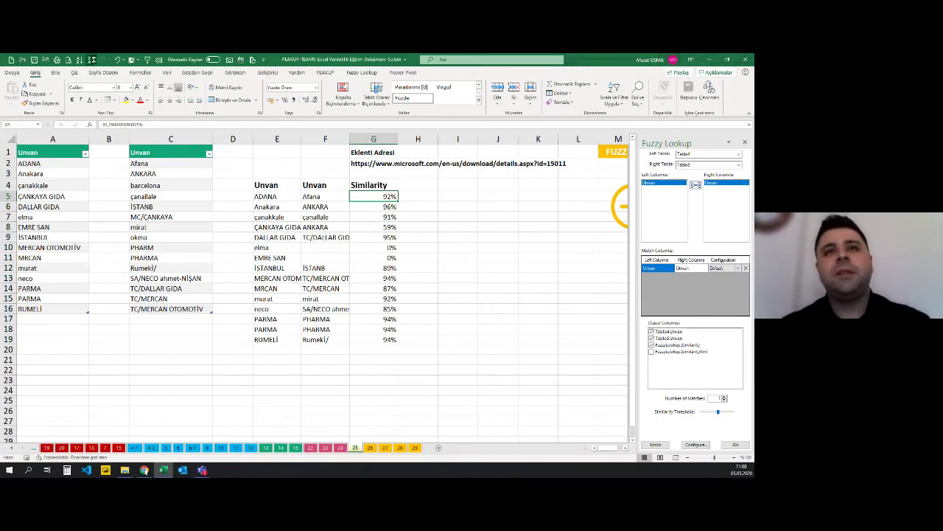
# Sort the match table by Similarity from largest to smallest.
pyautogui.click(90, 59)
pyautogui.hotkey('ctrl', 'Left')
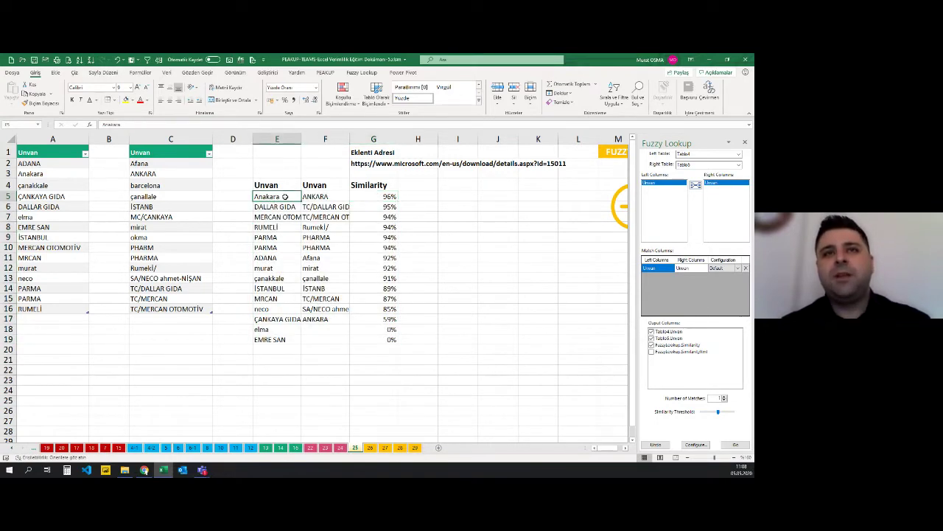
pyautogui.press('Right')
pyautogui.press('Right')
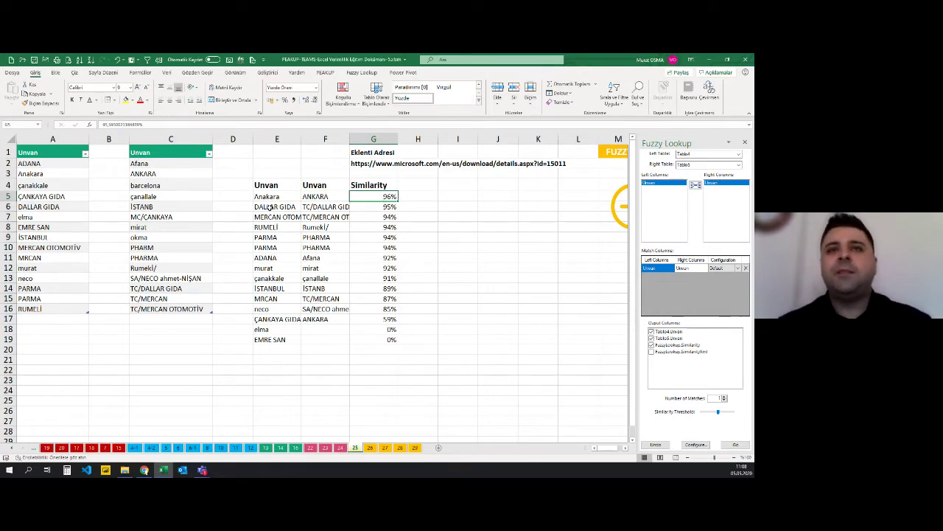
pyautogui.press('Down')
pyautogui.hotkey('ctrl', 'Left')
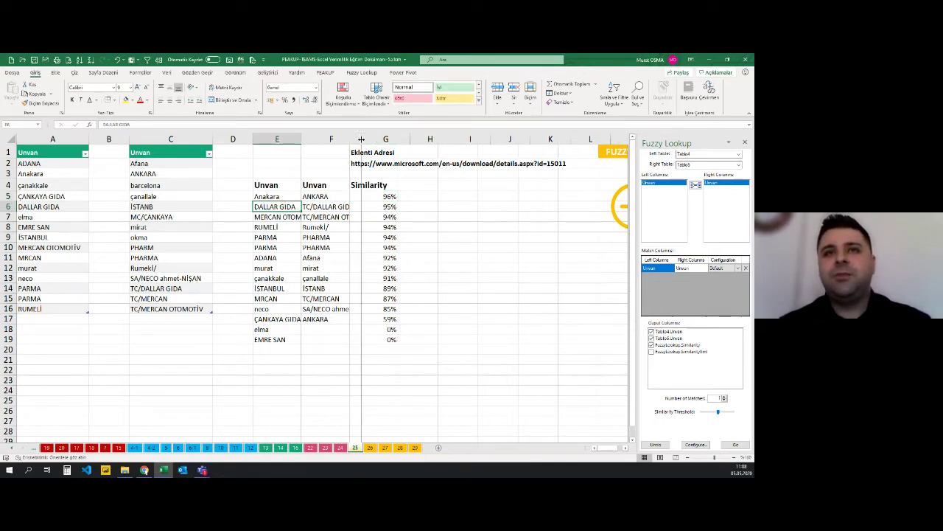
# Widen columns E and F so the full Unvan names show.
pyautogui.moveTo(350, 142); pyautogui.dragTo(362, 142)
pyautogui.moveTo(295, 143); pyautogui.dragTo(409, 142)
pyautogui.click(356, 237)
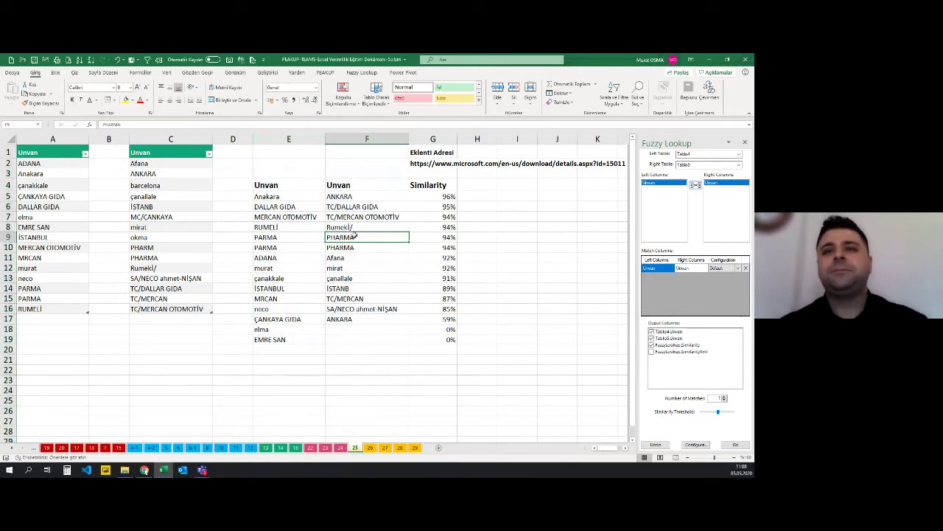
pyautogui.moveTo(299, 329); pyautogui.dragTo(441, 336)
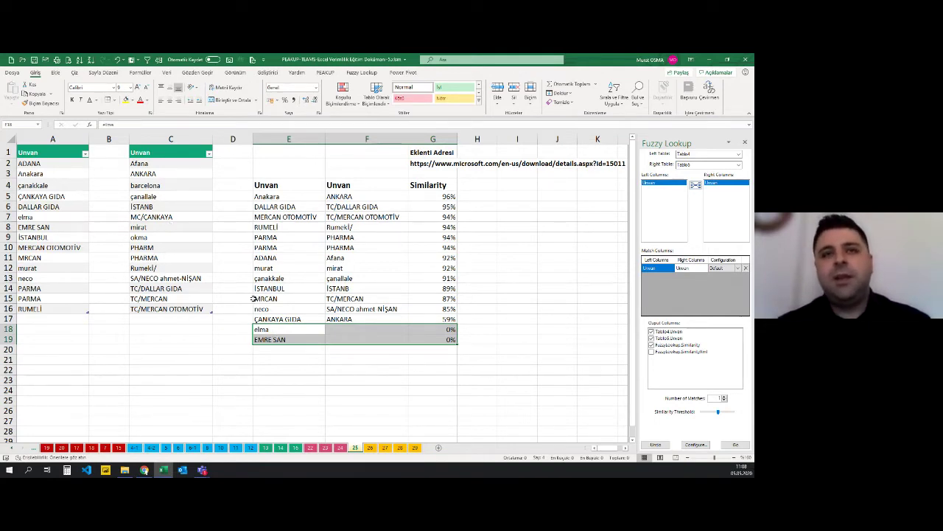
# Inspect the murat, ADANA, PARMA and RUMELİ match rows and their matched names.
pyautogui.click(278, 270)
pyautogui.click(332, 270)
pyautogui.click(424, 268)
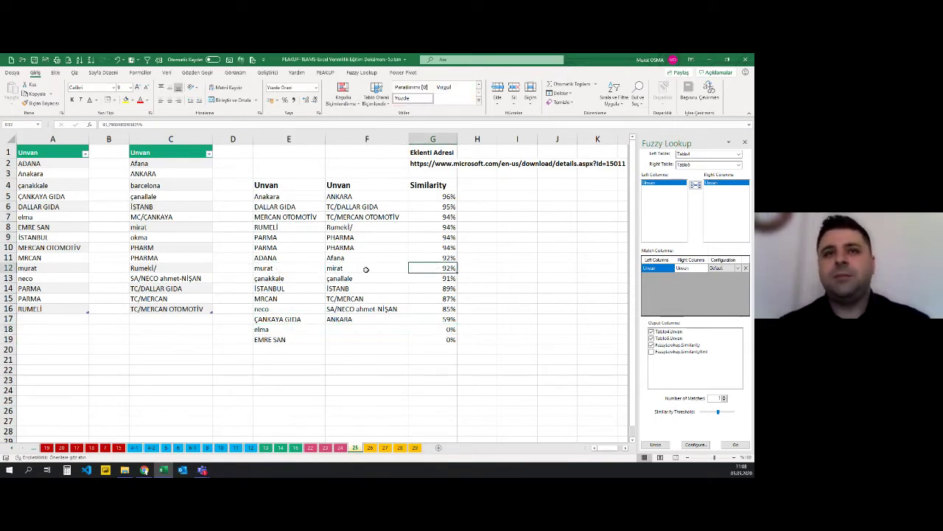
pyautogui.click(293, 260)
pyautogui.click(342, 259)
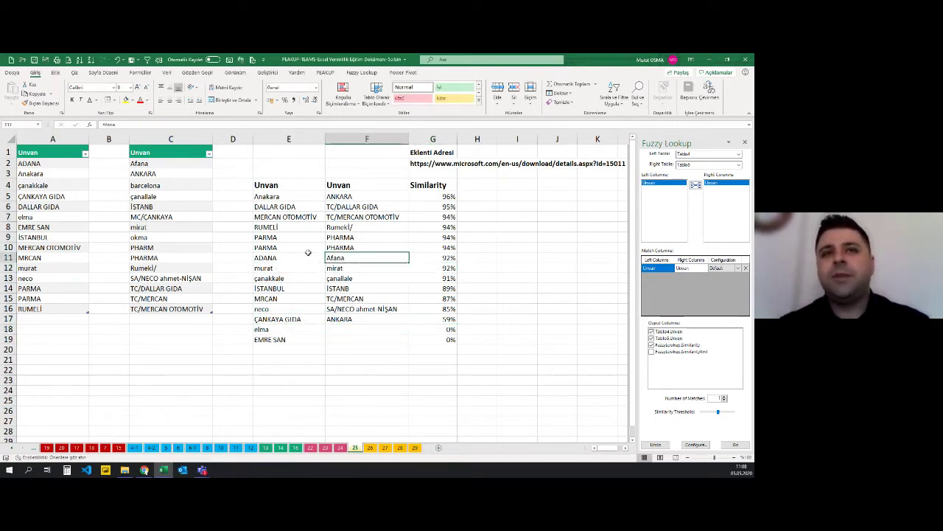
pyautogui.click(271, 247)
pyautogui.click(377, 245)
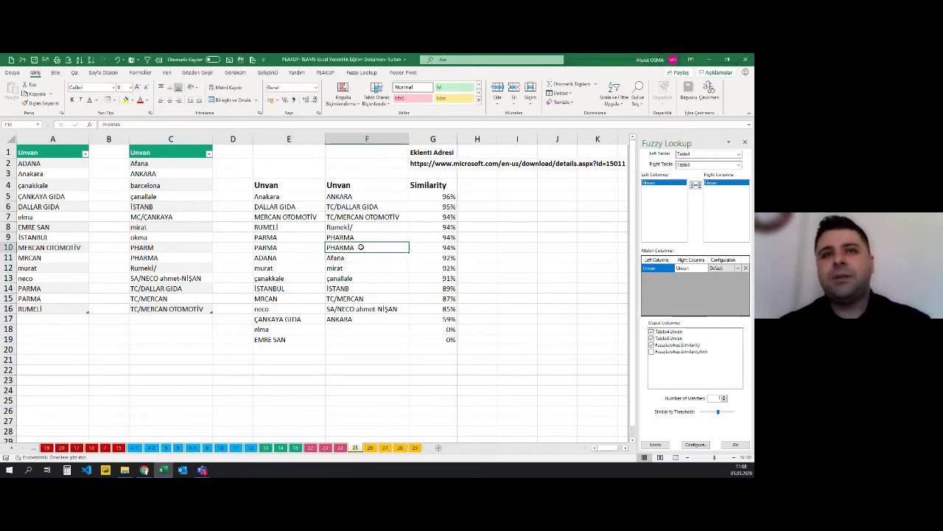
pyautogui.click(280, 226)
pyautogui.click(337, 227)
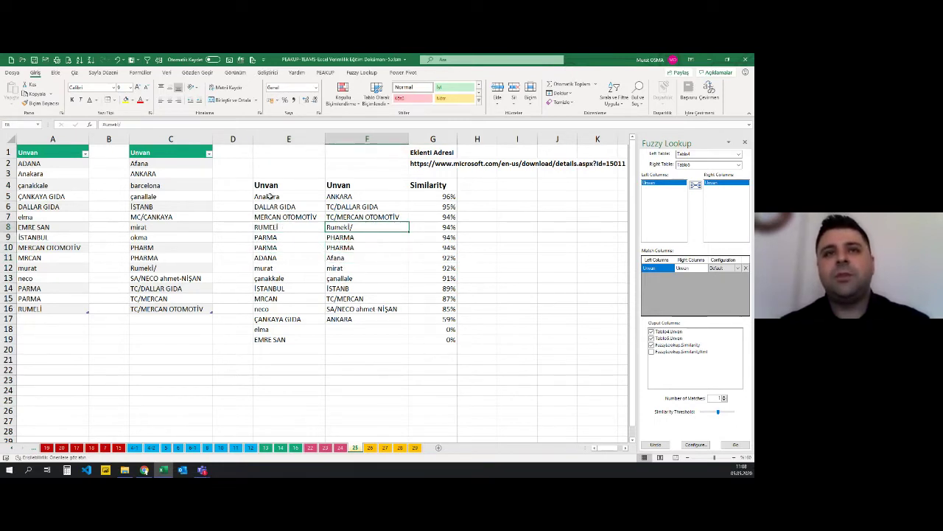
# Select all matched name pairs, then the similarity percentages column, to review them.
pyautogui.moveTo(270, 196); pyautogui.dragTo(362, 316)
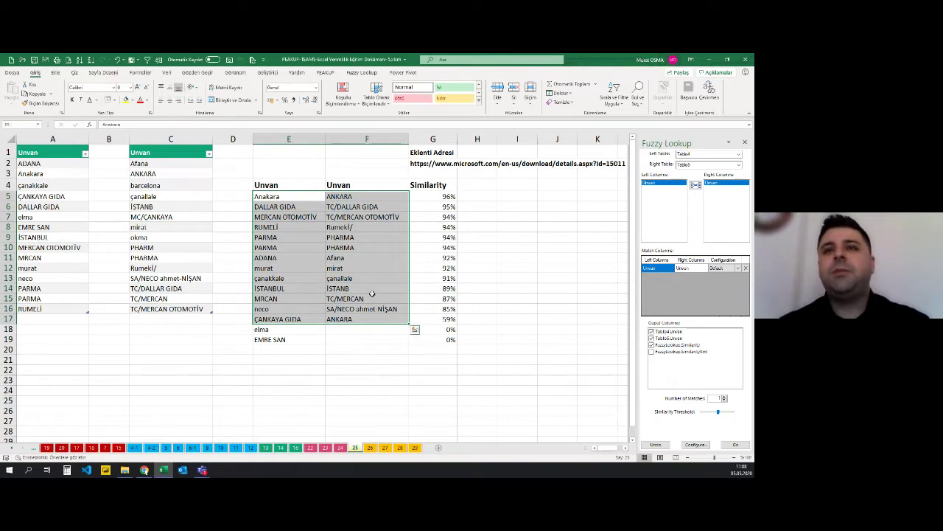
pyautogui.click(337, 207)
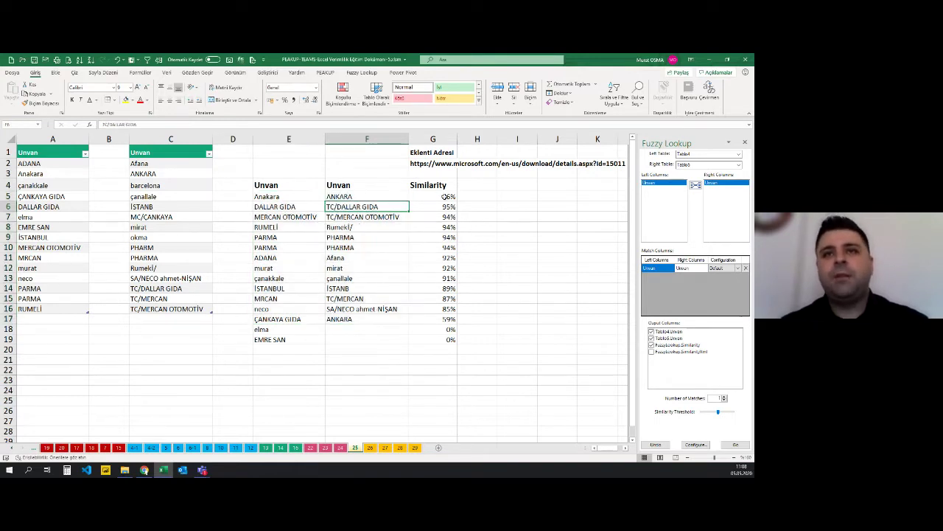
pyautogui.moveTo(441, 196); pyautogui.dragTo(427, 319)
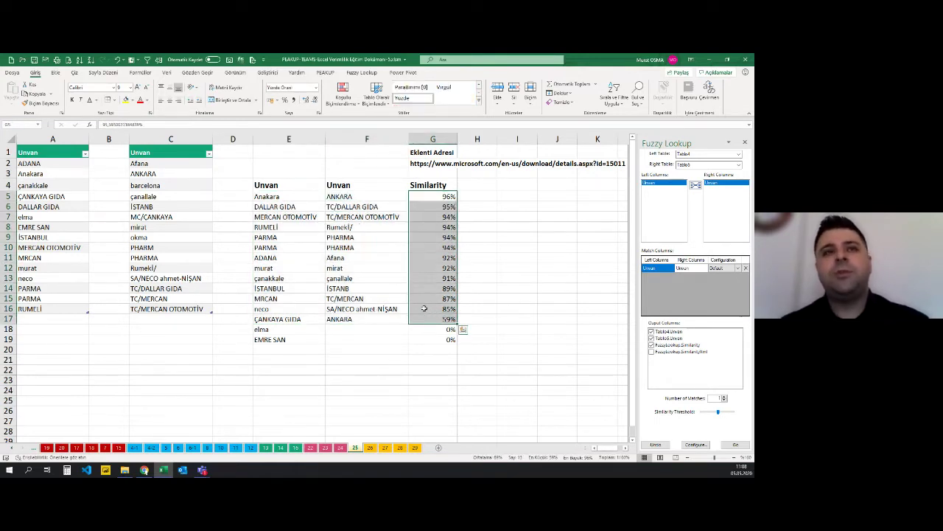
pyautogui.click(364, 268)
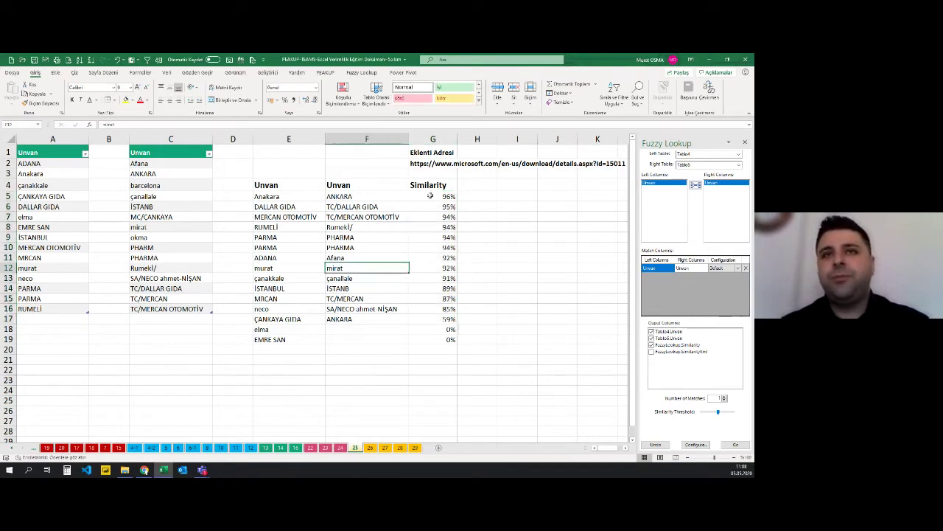
pyautogui.hotkey('ctrl', 'z')
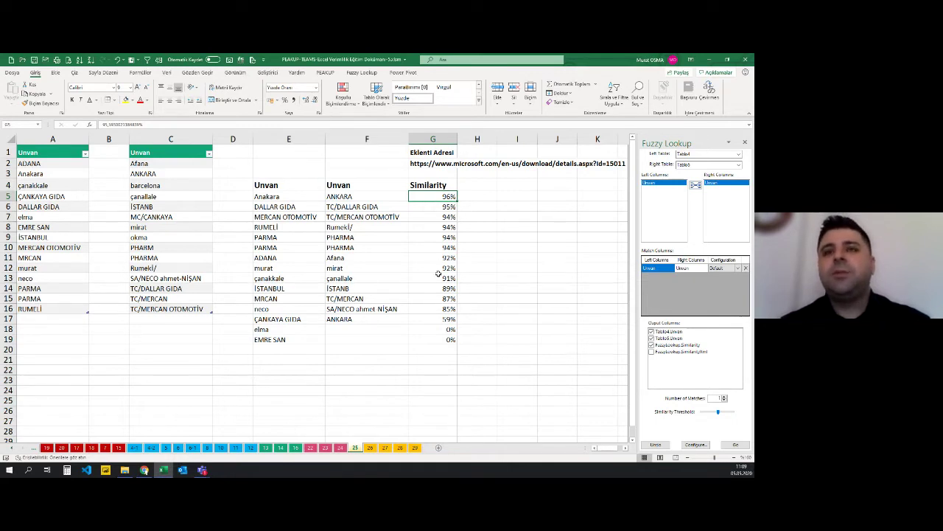
pyautogui.moveTo(429, 198); pyautogui.dragTo(425, 323)
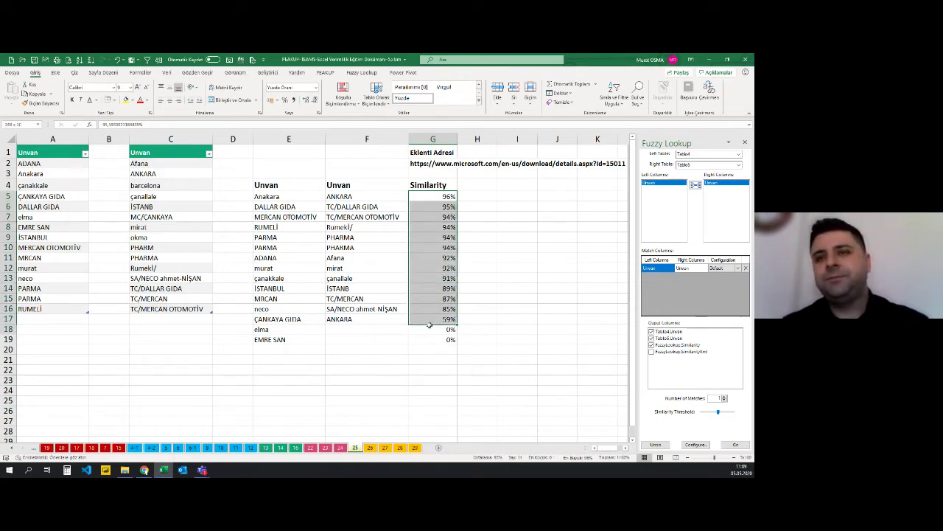
pyautogui.click(373, 298)
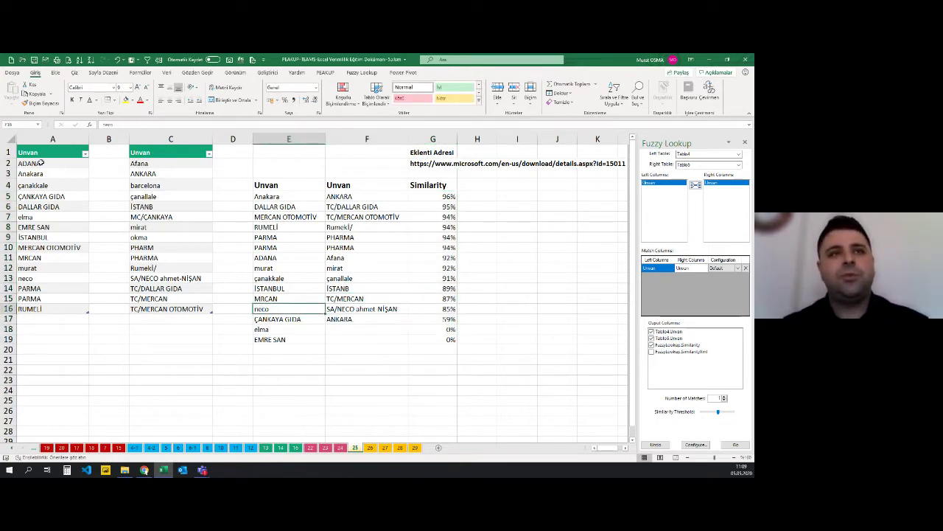
# Select both source name lists and point out the okma and MC/ÇANKAYA entries.
pyautogui.moveTo(29, 163); pyautogui.dragTo(71, 310)
pyautogui.moveTo(158, 163); pyautogui.dragTo(169, 301)
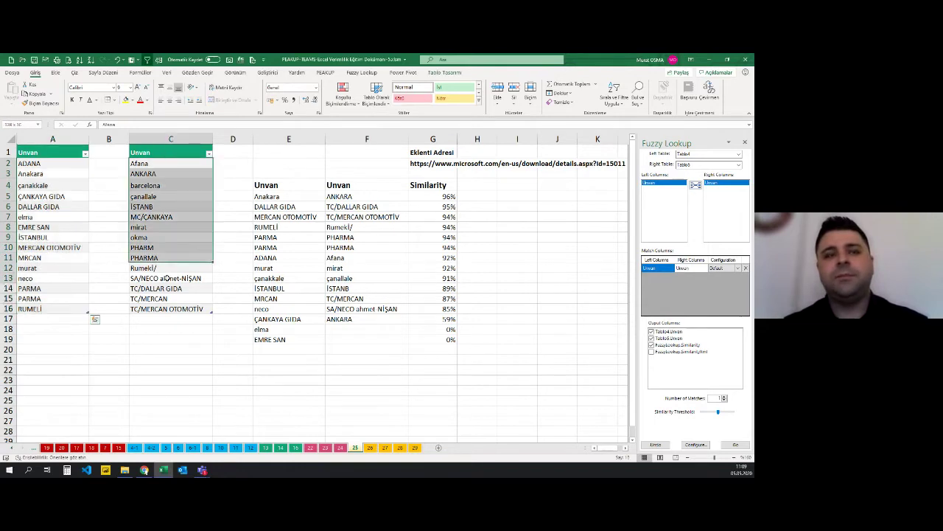
pyautogui.click(142, 237)
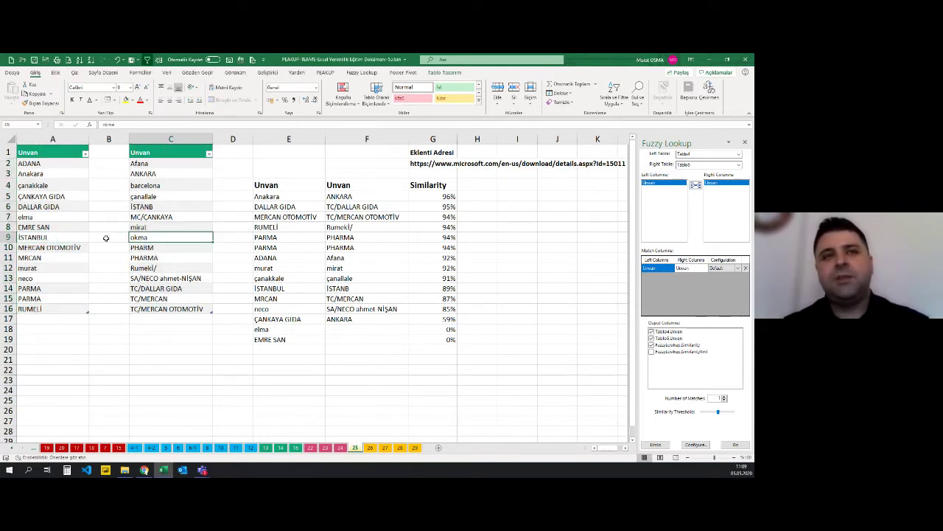
pyautogui.click(156, 217)
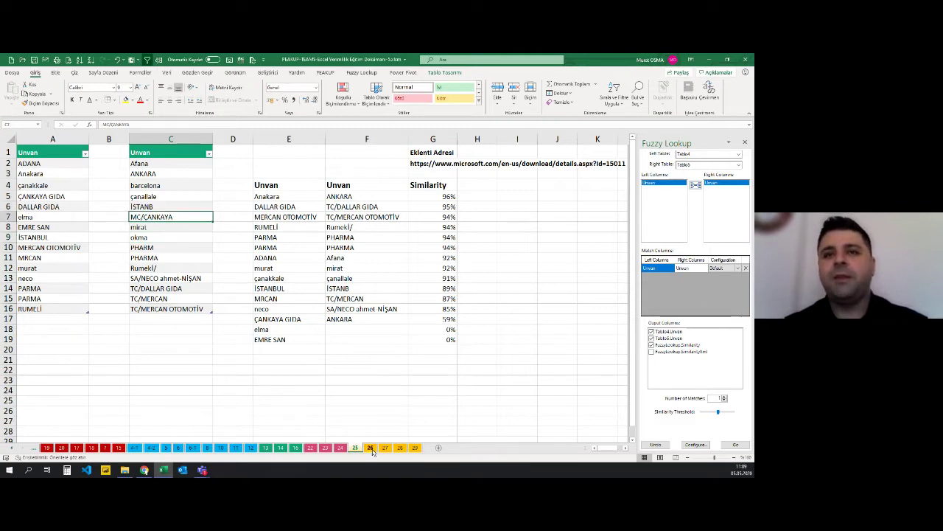
pyautogui.click(475, 298)
# Check the add-in address in G2 without changing it, then select the 94% value.
pyautogui.click(425, 160)
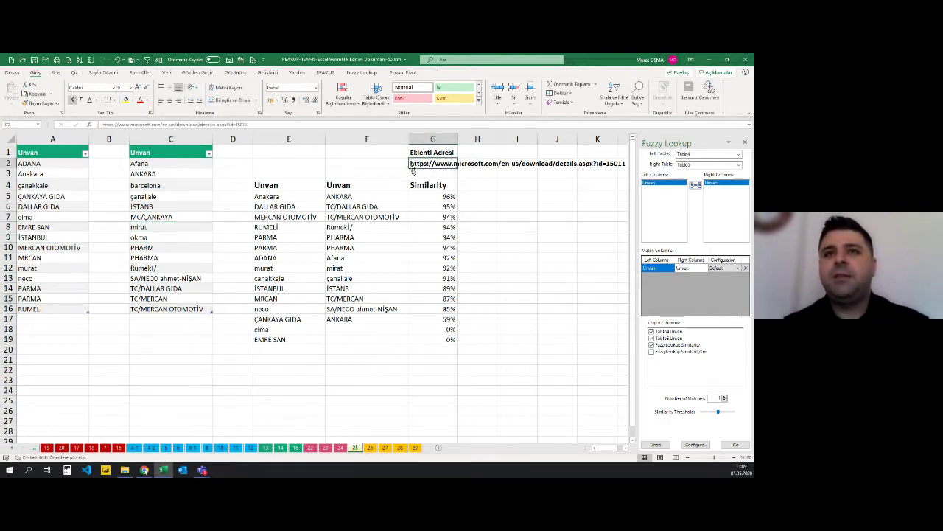
pyautogui.press('F2')
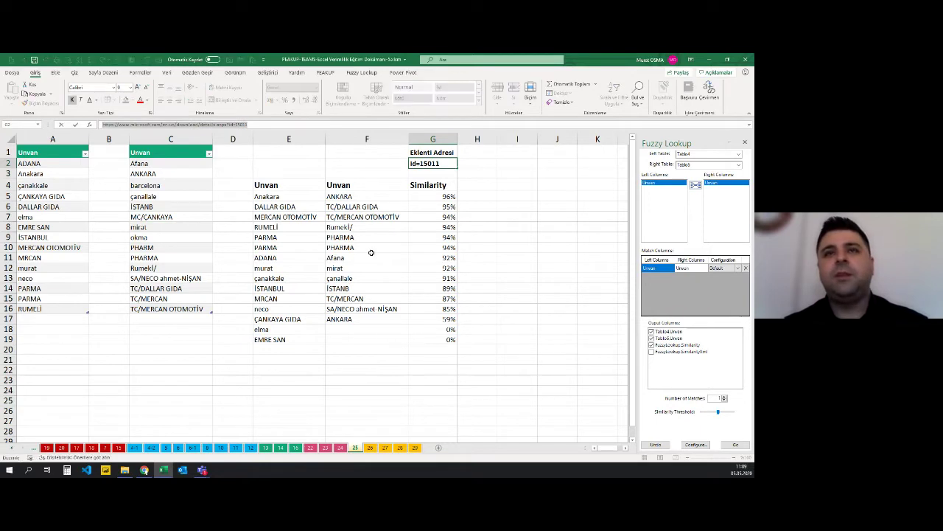
pyautogui.press('Escape')
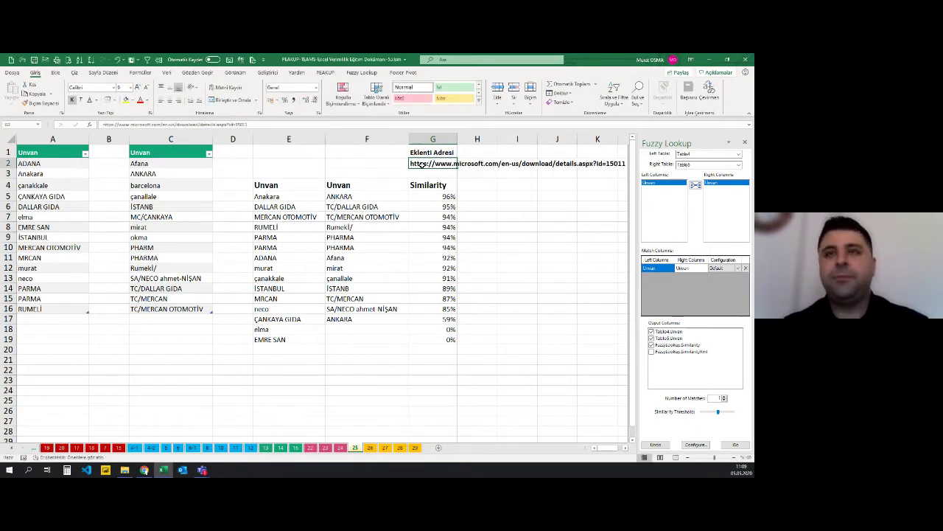
pyautogui.click(442, 247)
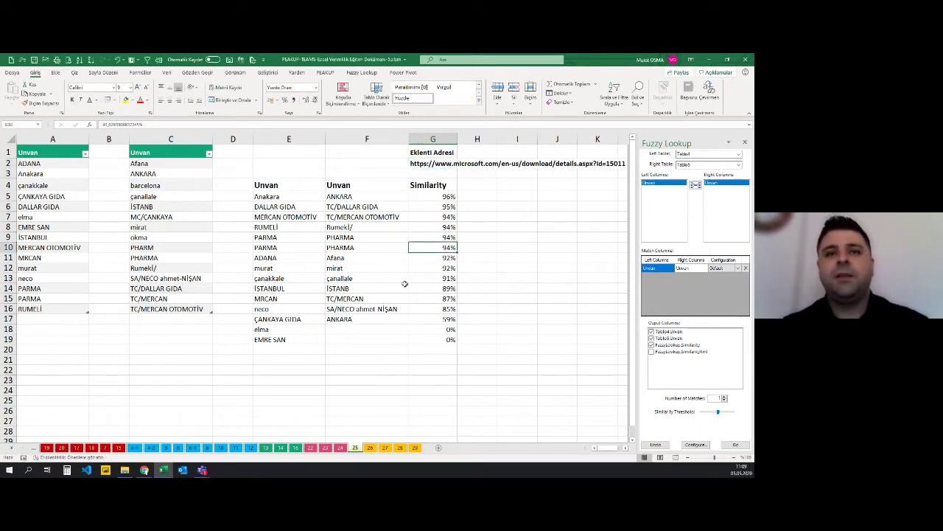
# Bring the Fuzzy Lookup Add-In download page forward in the browser and scroll through it.
pyautogui.click(145, 470)
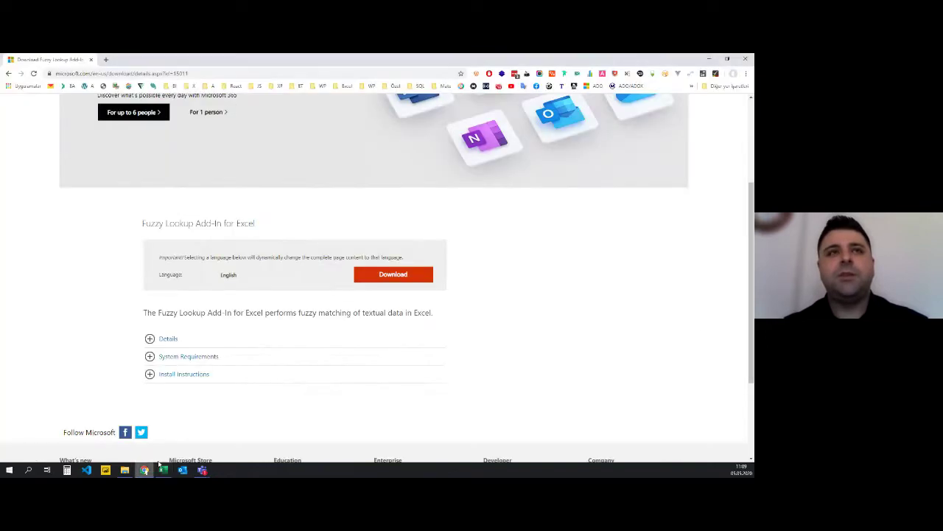
pyautogui.scroll(1, 278, 276)
pyautogui.scroll(2, 159, 171)
pyautogui.click(166, 75)
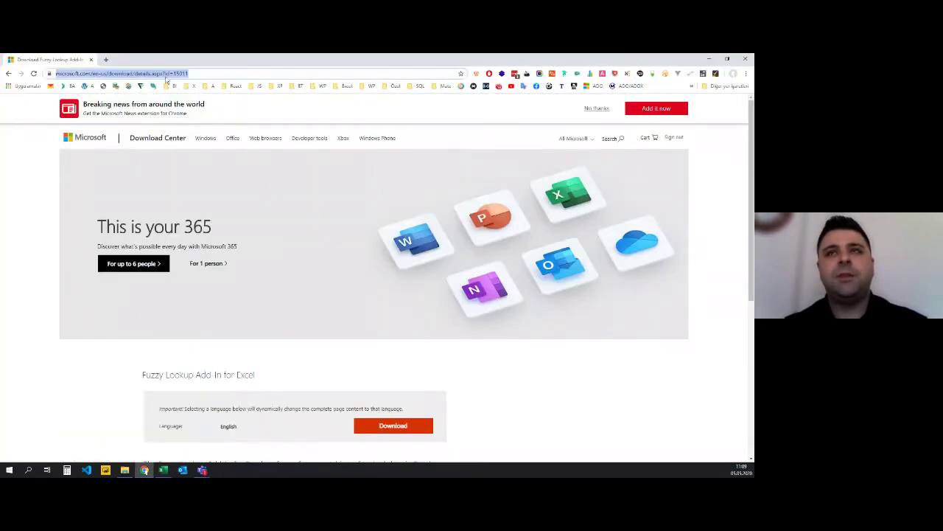
pyautogui.click(608, 114)
pyautogui.scroll(-1, 392, 222)
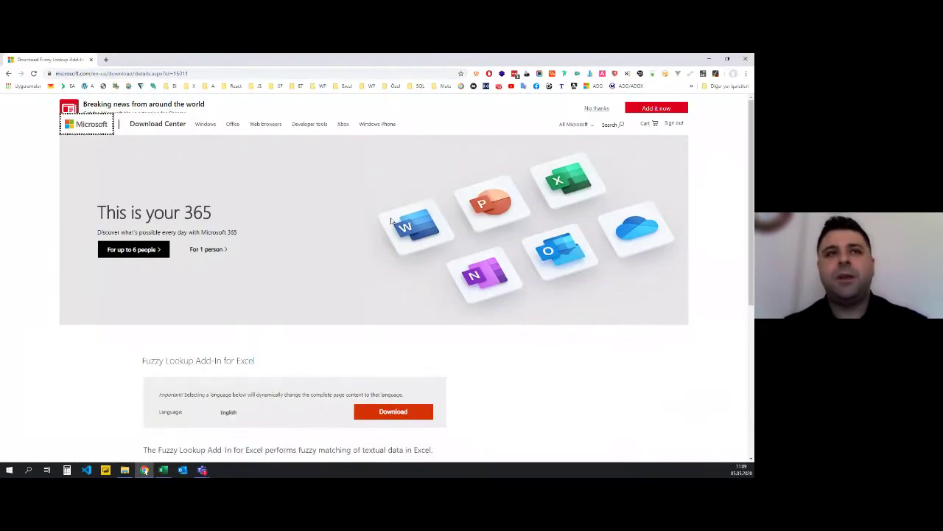
pyautogui.scroll(-1, 391, 222)
pyautogui.scroll(-1, 376, 297)
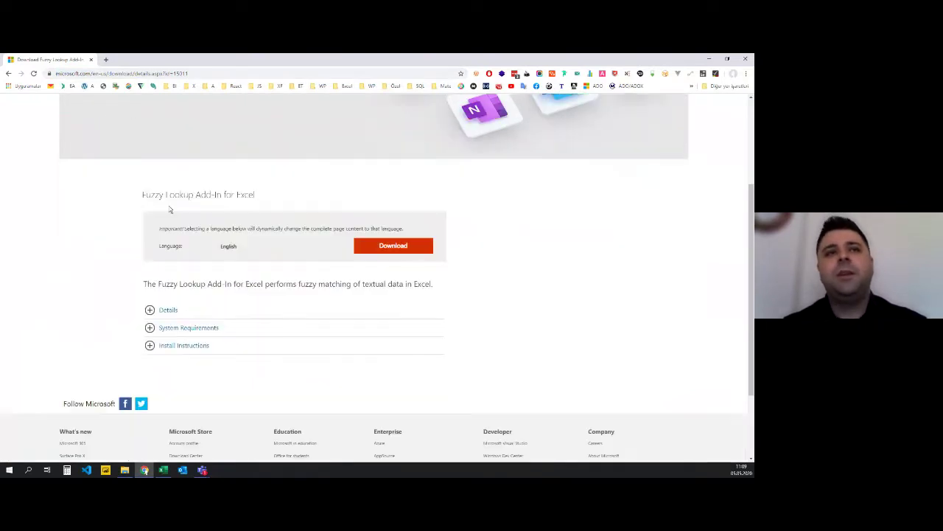
pyautogui.moveTo(151, 195); pyautogui.dragTo(212, 195)
pyautogui.click(270, 196)
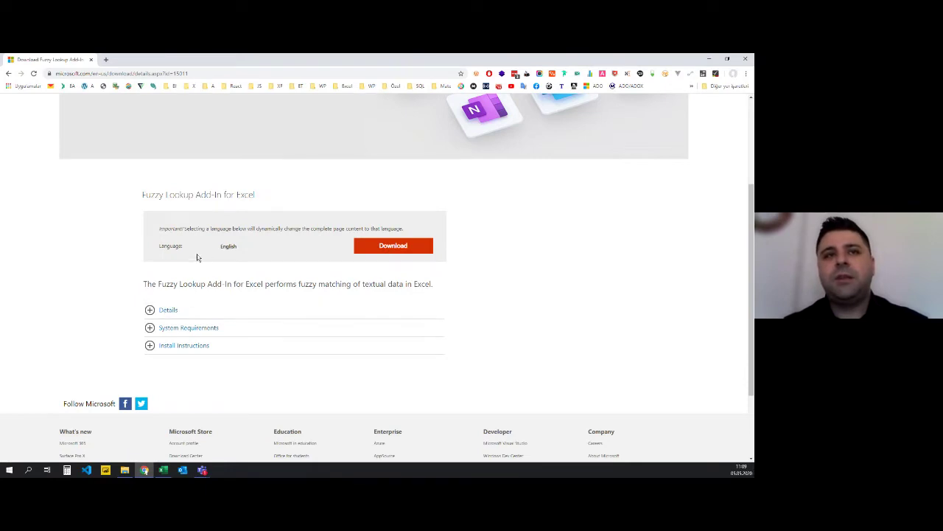
# Expand the Details, System Requirements and Install Instructions sections of the download page.
pyautogui.click(179, 310)
pyautogui.scroll(-2, 202, 319)
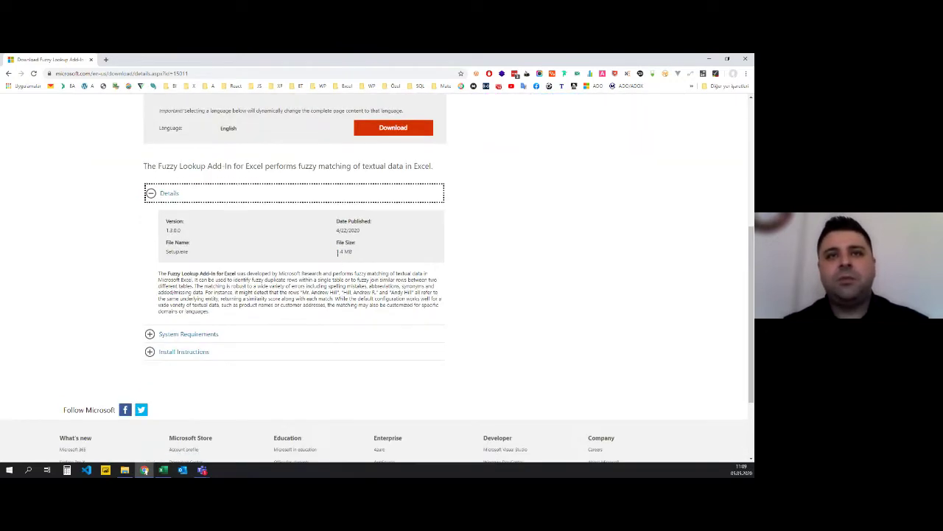
pyautogui.click(182, 334)
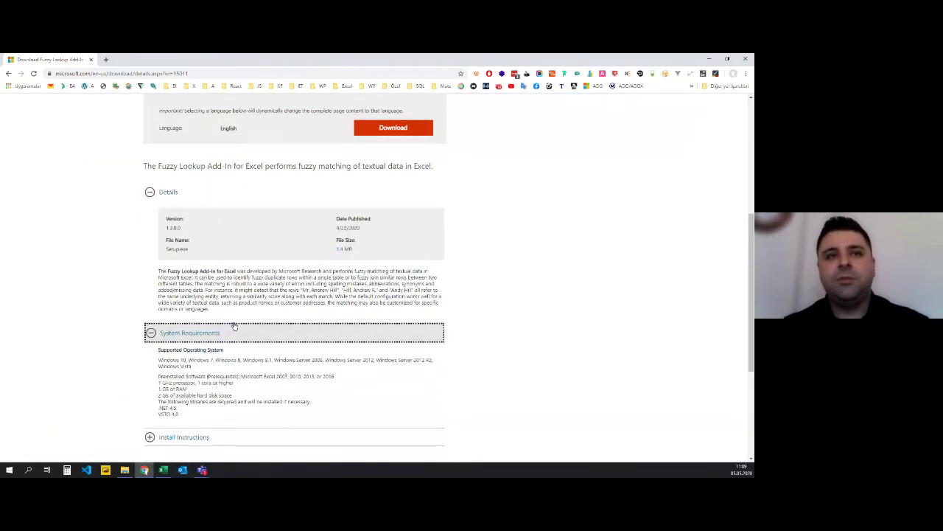
pyautogui.scroll(-2, 184, 346)
pyautogui.click(185, 322)
pyautogui.scroll(-3, 247, 332)
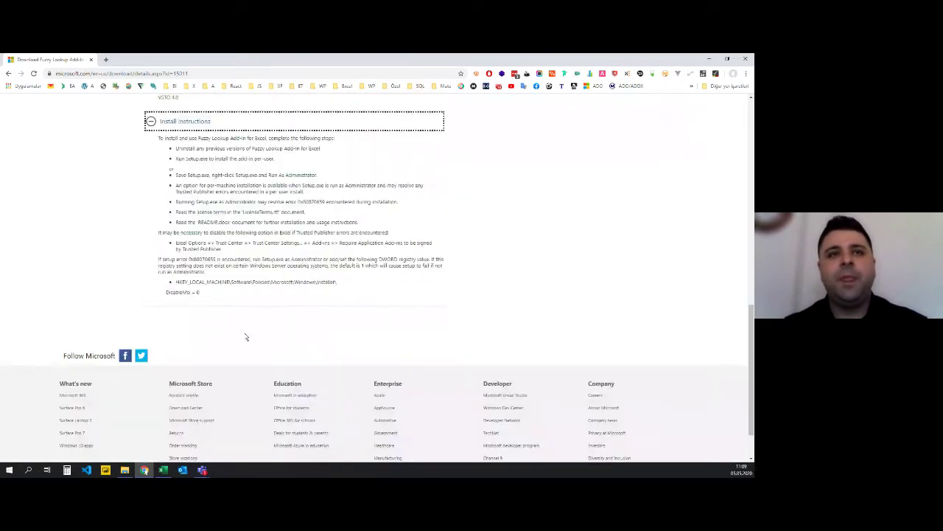
pyautogui.scroll(1, 247, 335)
pyautogui.moveTo(190, 360); pyautogui.dragTo(344, 360)
pyautogui.click(345, 358)
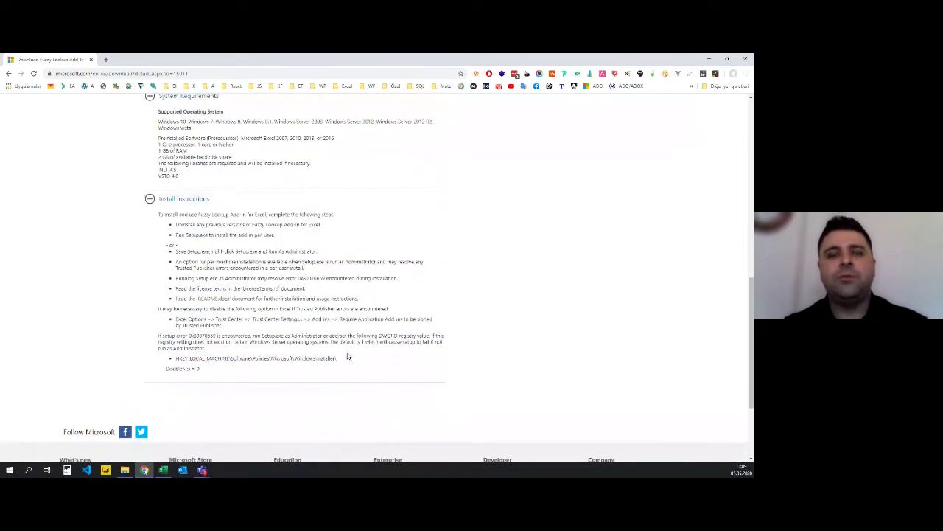
# Scroll back to the top of the page and return to the Excel workbook.
pyautogui.scroll(3, 221, 265)
pyautogui.scroll(2, 228, 272)
pyautogui.scroll(1, 243, 272)
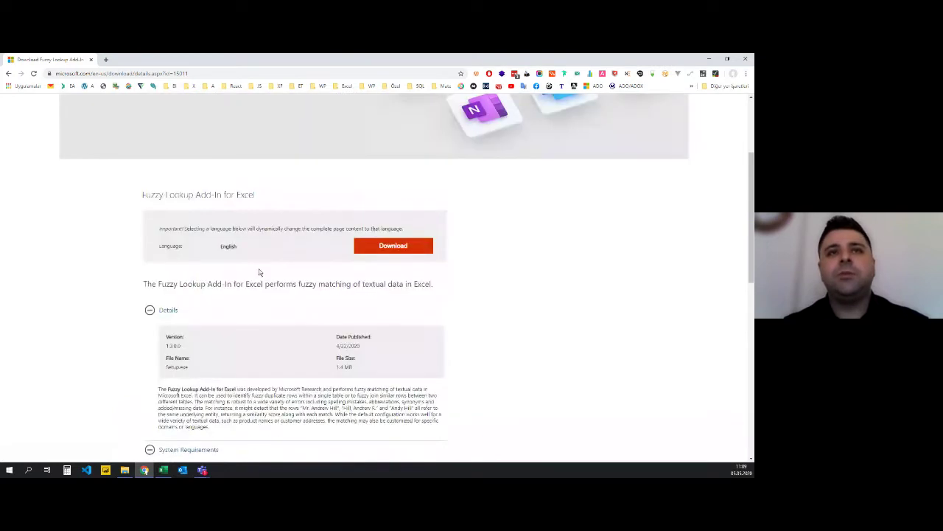
pyautogui.scroll(2, 246, 226)
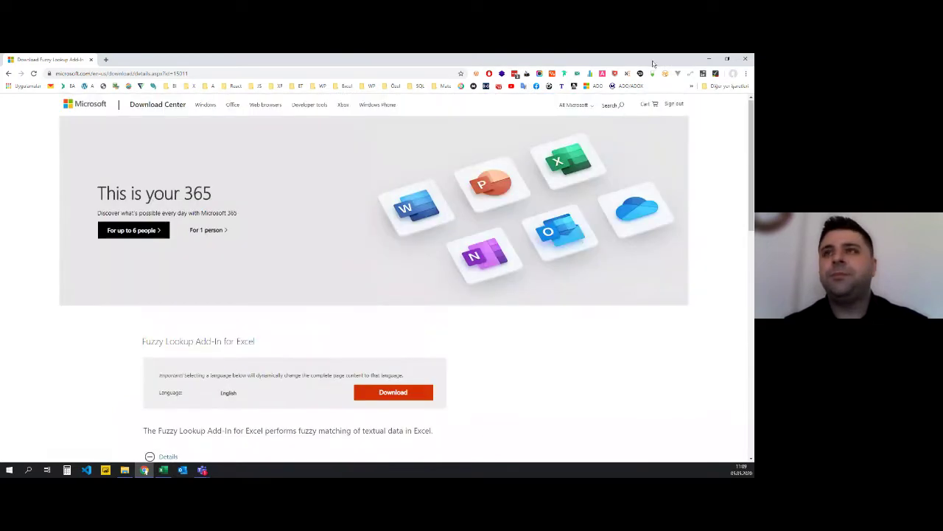
pyautogui.click(163, 470)
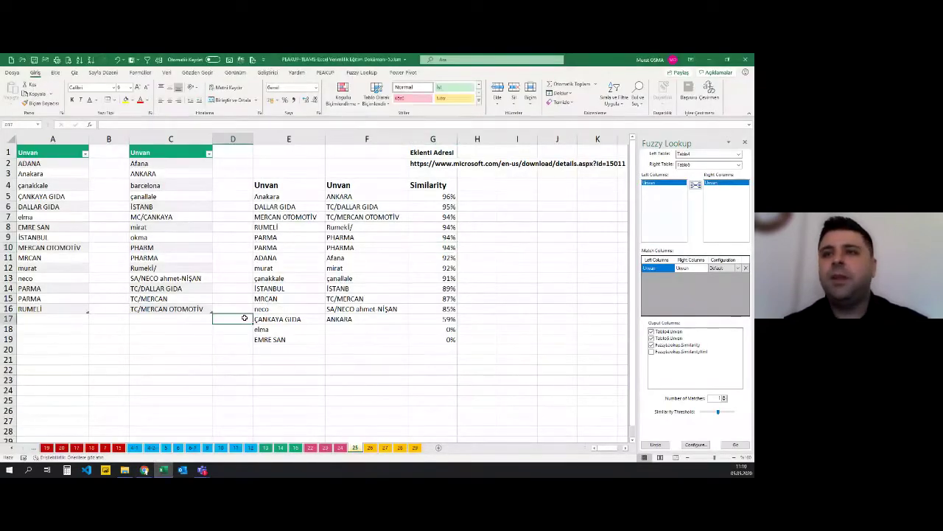
# Switch to sheet 26 and bring its two stock tables into view.
pyautogui.click(370, 447)
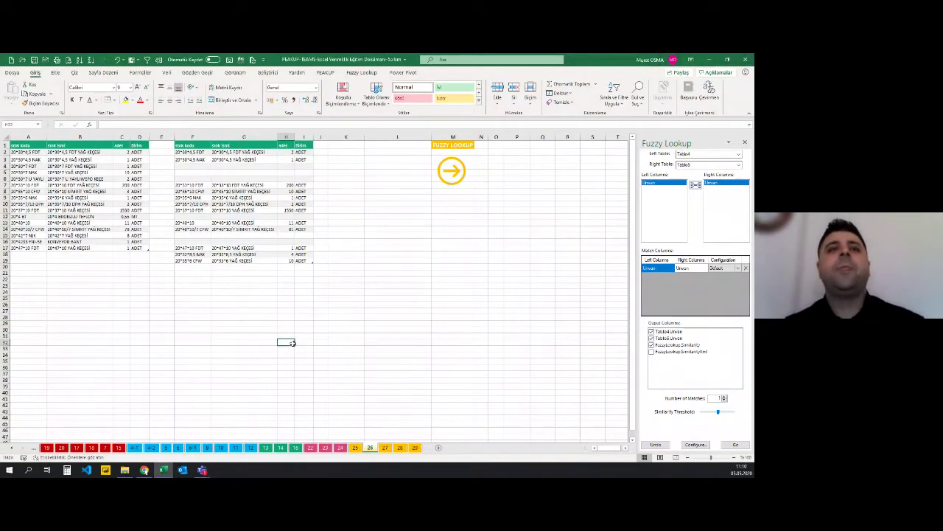
pyautogui.scroll(1, 290, 332)
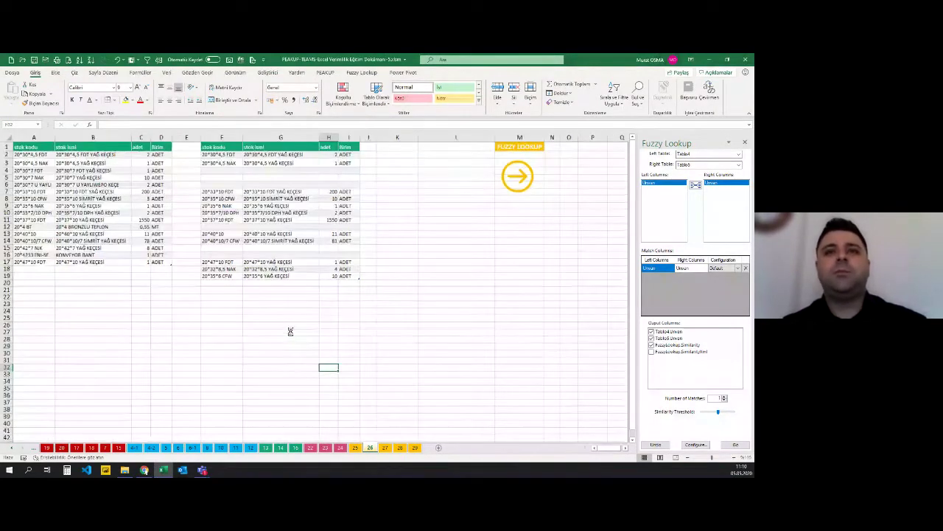
pyautogui.scroll(1, 290, 332)
pyautogui.scroll(1, 290, 332)
pyautogui.scroll(1, 290, 332)
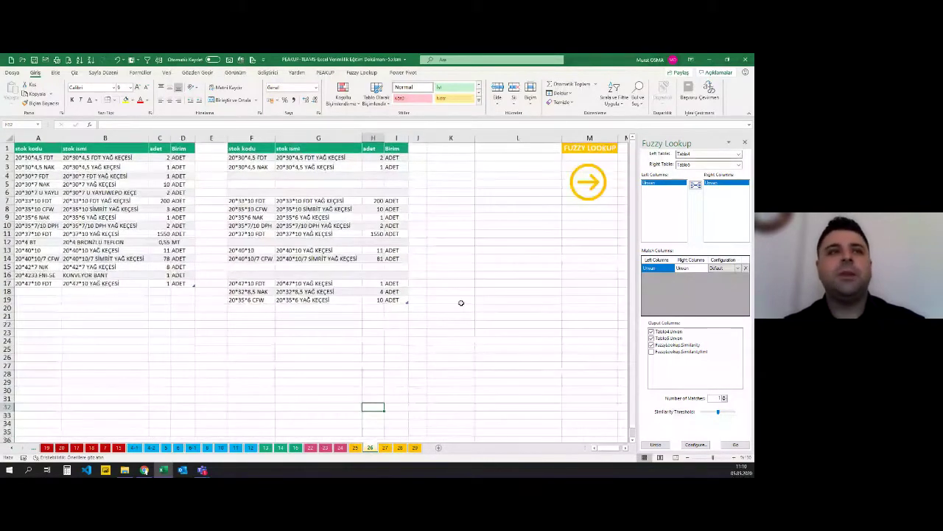
pyautogui.click(183, 233)
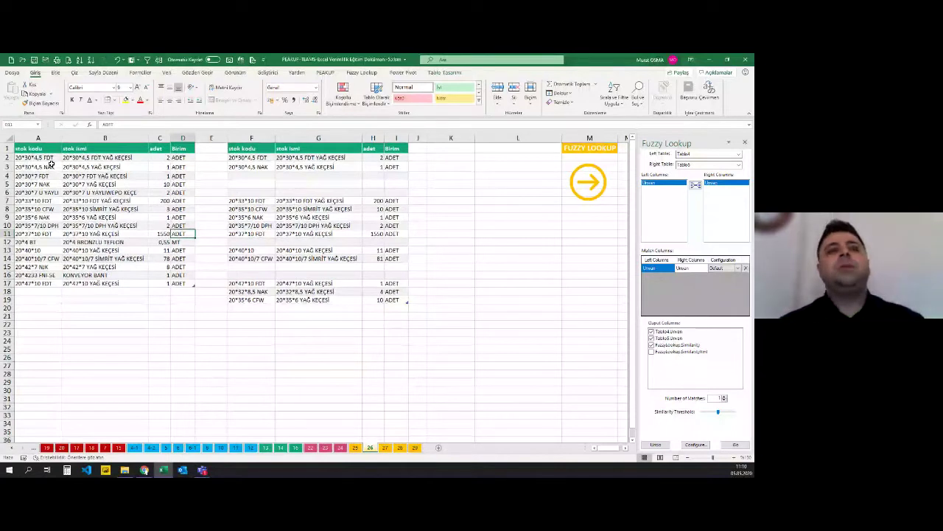
# Select the stok kodu to Birim header rows of both stock tables.
pyautogui.moveTo(43, 150); pyautogui.dragTo(110, 150)
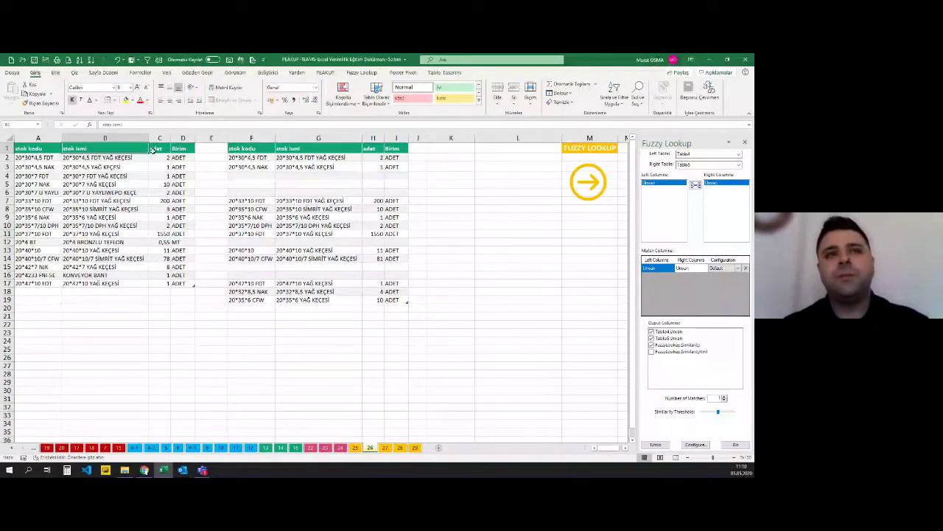
pyautogui.click(158, 150)
pyautogui.press('Right')
pyautogui.press('Right')
pyautogui.press('Right')
pyautogui.hotkey('ctrl', 'shift', 'Right')
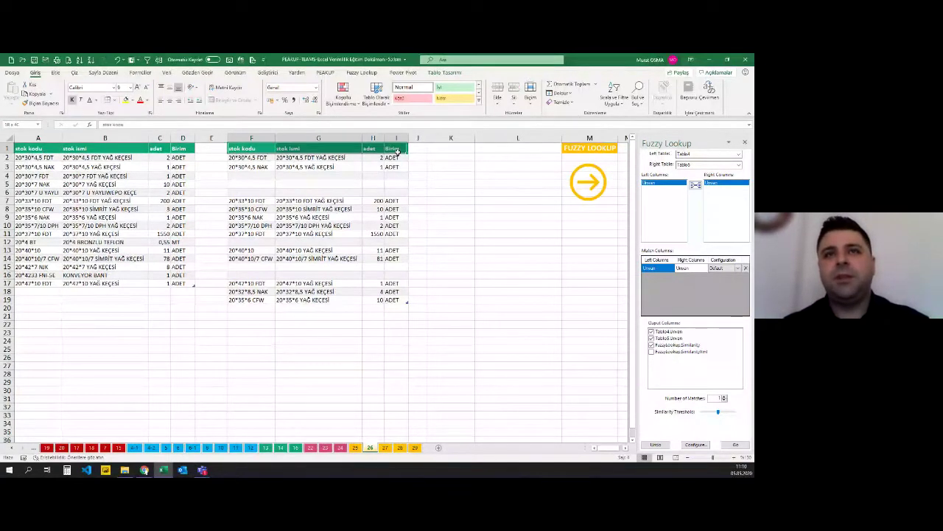
pyautogui.press('Home')
pyautogui.hotkey('ctrl', 'shift', 'Right')
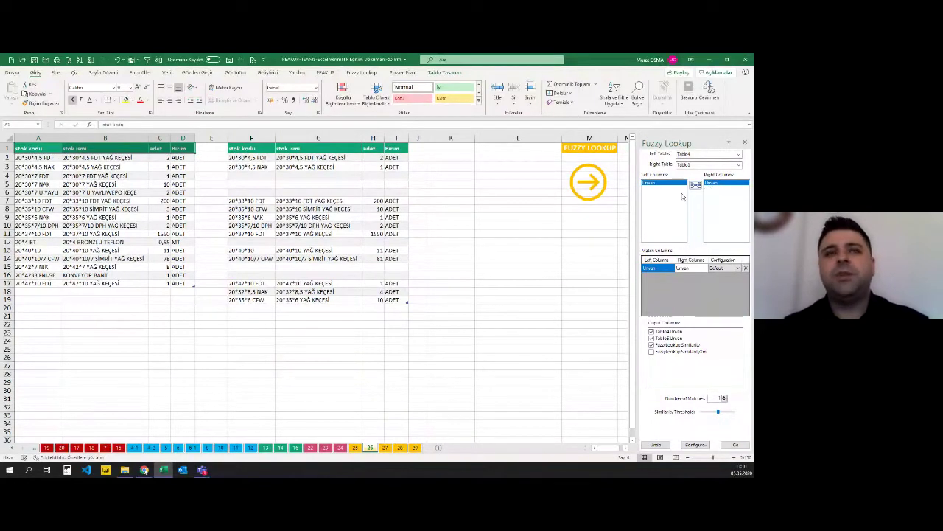
# Select the stock code, item name, quantity and unit columns of both tables in turn.
pyautogui.click(297, 166)
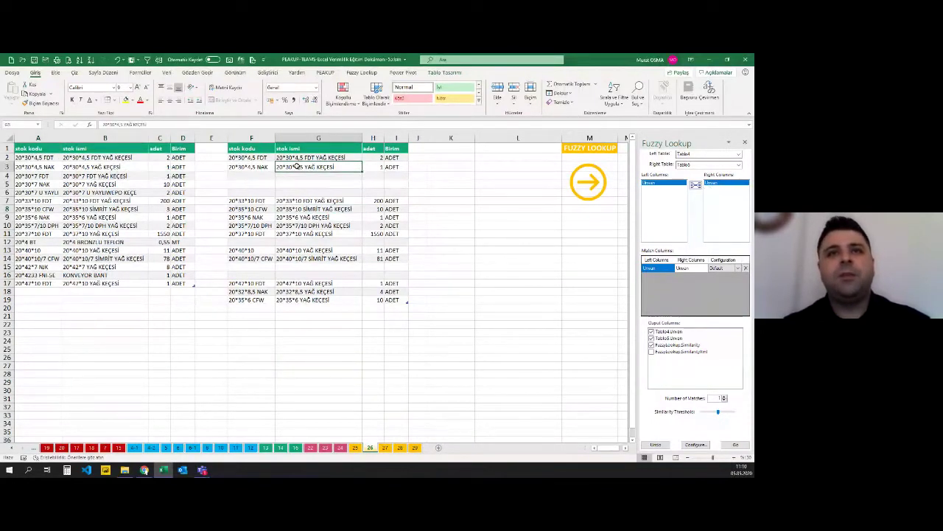
pyautogui.click(297, 158)
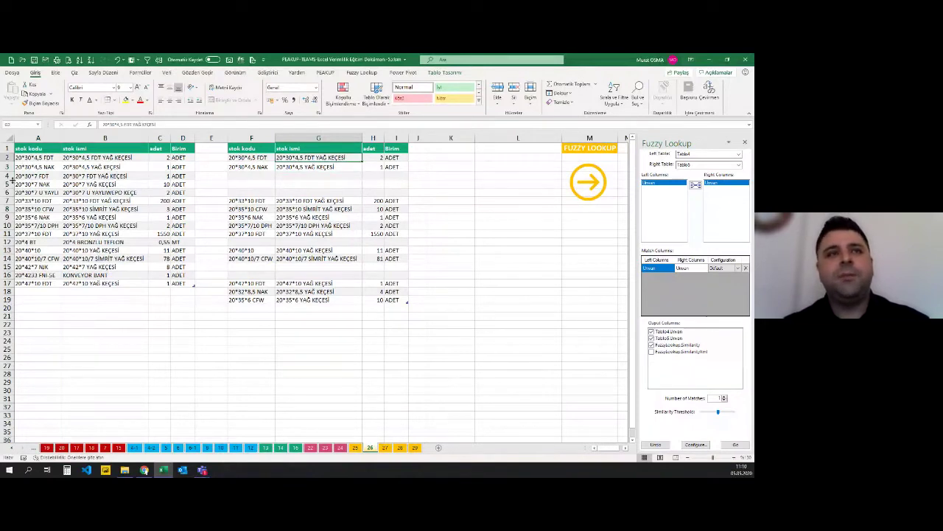
pyautogui.moveTo(34, 158); pyautogui.dragTo(33, 283)
pyautogui.moveTo(252, 158); pyautogui.dragTo(252, 300)
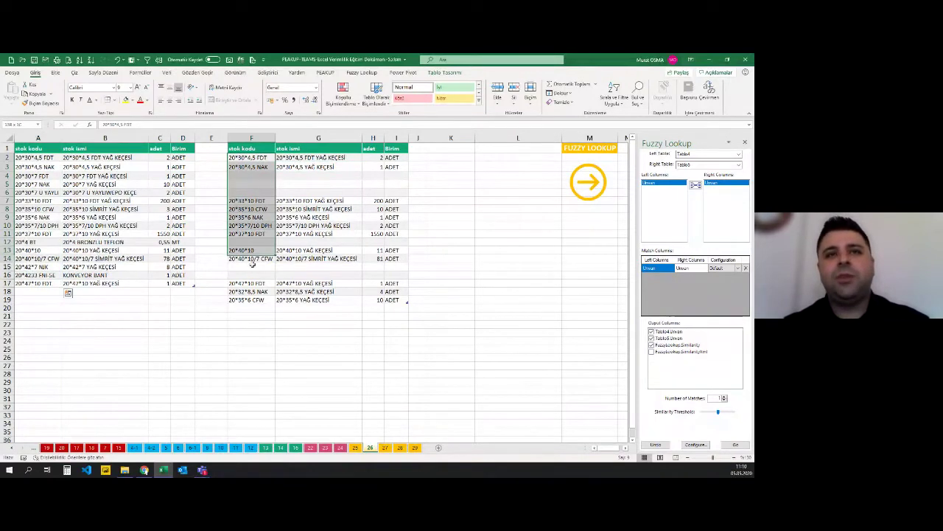
pyautogui.moveTo(104, 175); pyautogui.dragTo(104, 275)
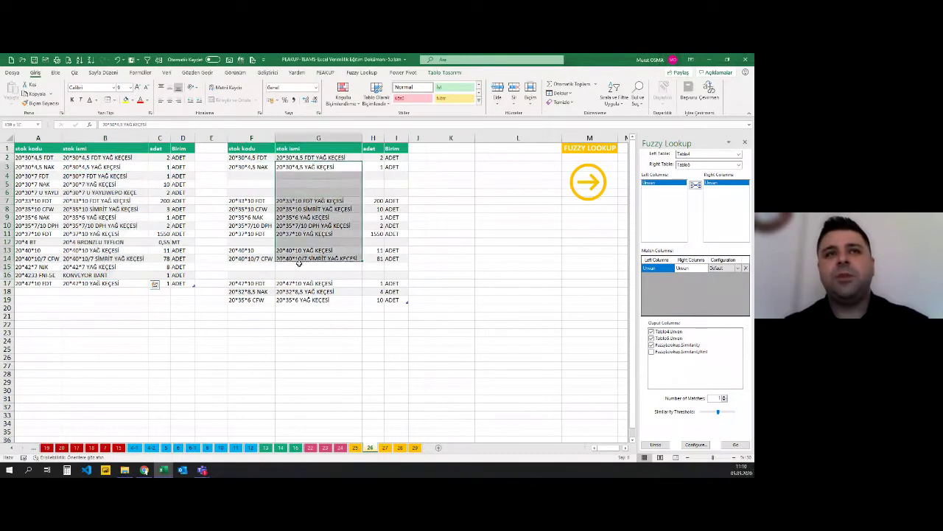
pyautogui.moveTo(318, 158); pyautogui.dragTo(319, 283)
pyautogui.moveTo(159, 158); pyautogui.dragTo(183, 275)
pyautogui.moveTo(373, 158); pyautogui.dragTo(373, 258)
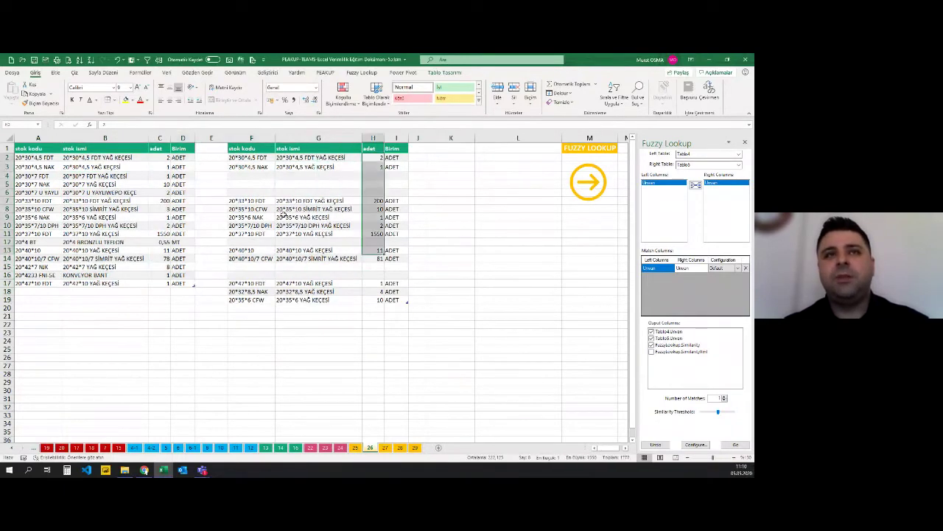
pyautogui.moveTo(395, 157); pyautogui.dragTo(389, 260)
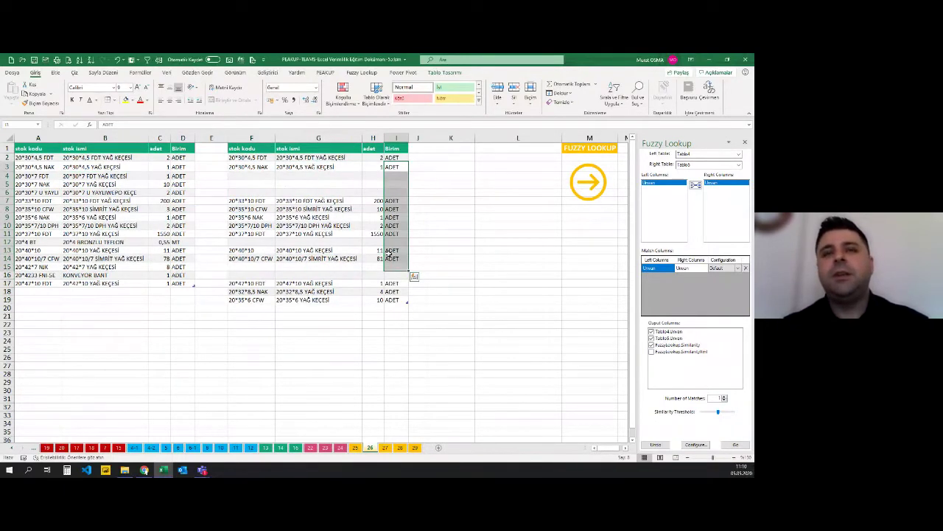
pyautogui.click(420, 241)
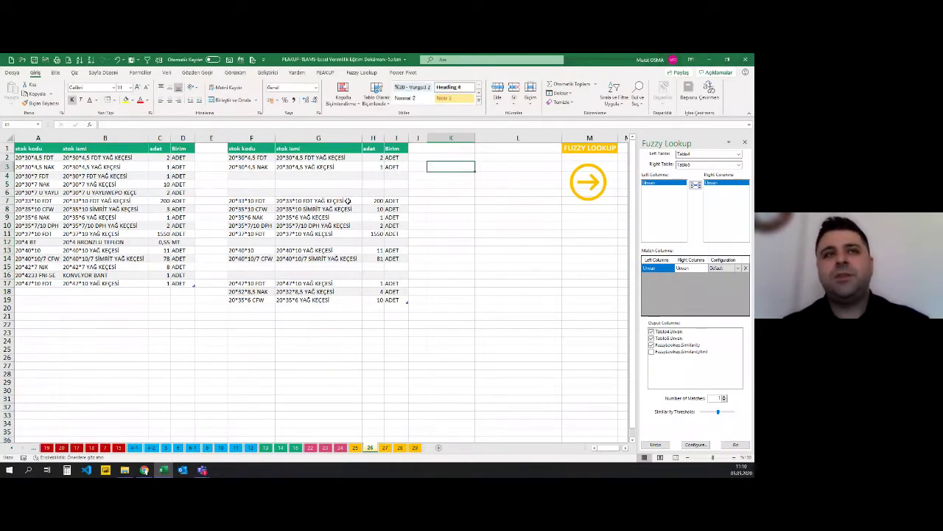
# Select each whole stock table, then narrow spacer column E between them.
pyautogui.moveTo(45, 148); pyautogui.dragTo(188, 284)
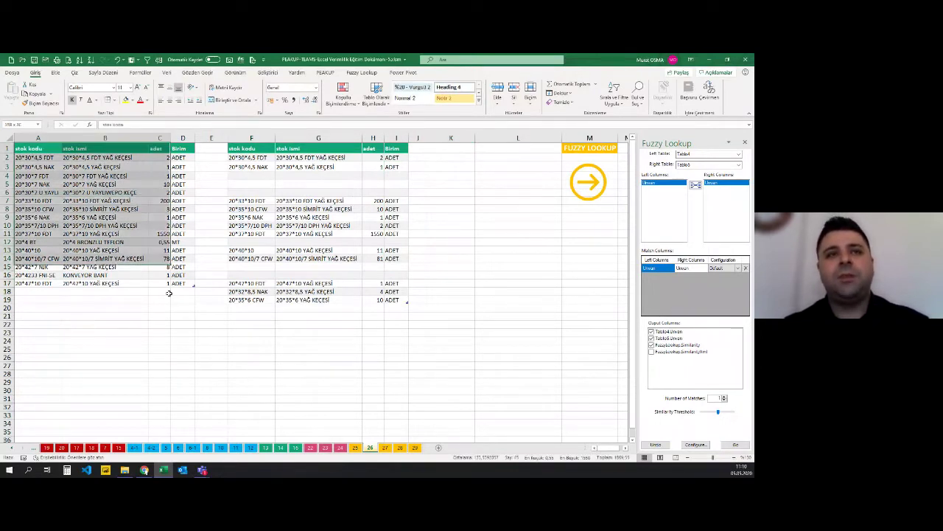
pyautogui.moveTo(243, 152); pyautogui.dragTo(396, 302)
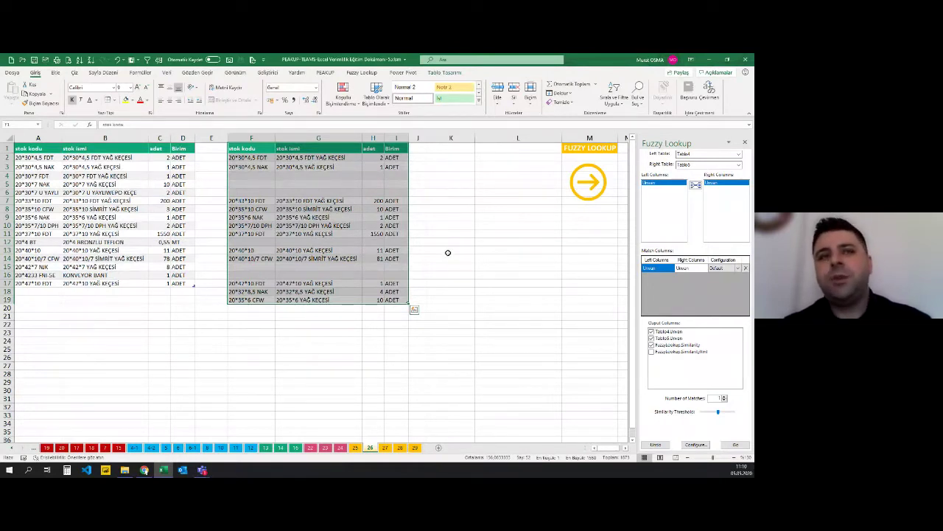
pyautogui.click(322, 344)
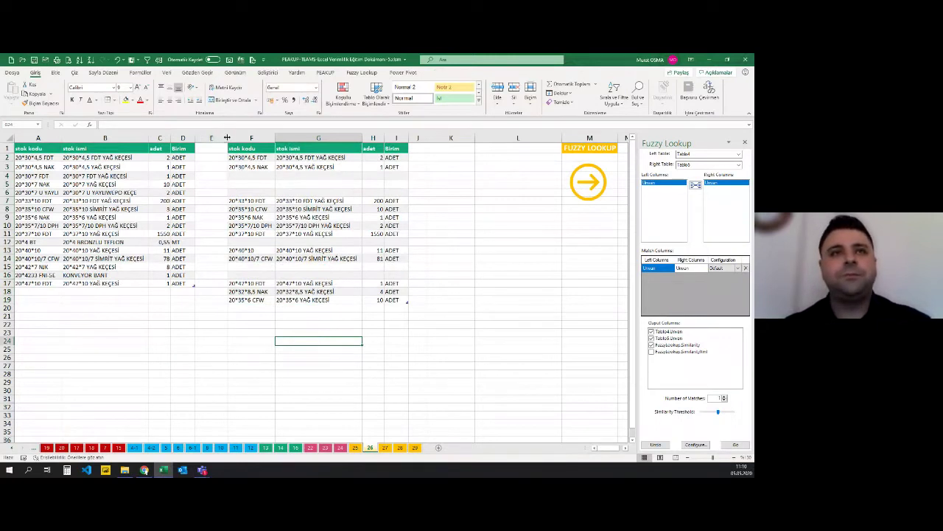
pyautogui.moveTo(228, 138); pyautogui.dragTo(211, 138)
pyautogui.click(273, 226)
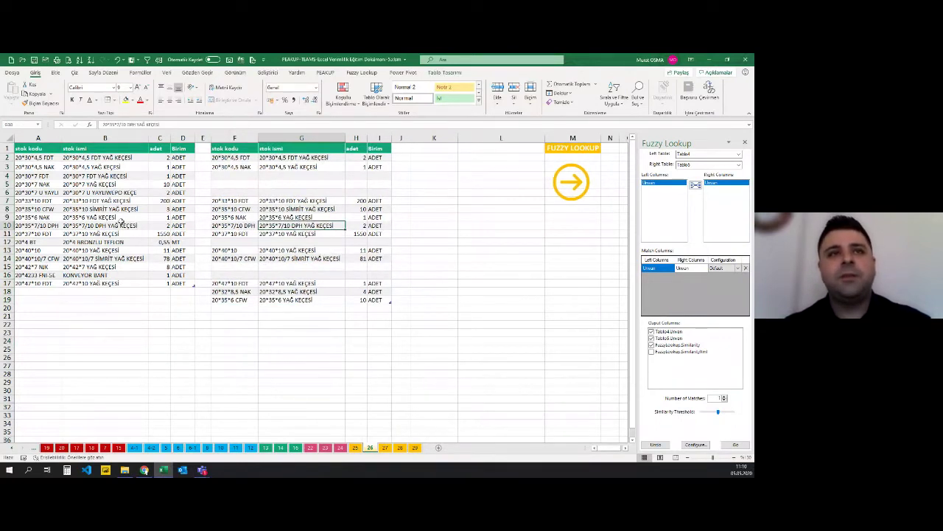
pyautogui.click(129, 209)
pyautogui.click(130, 216)
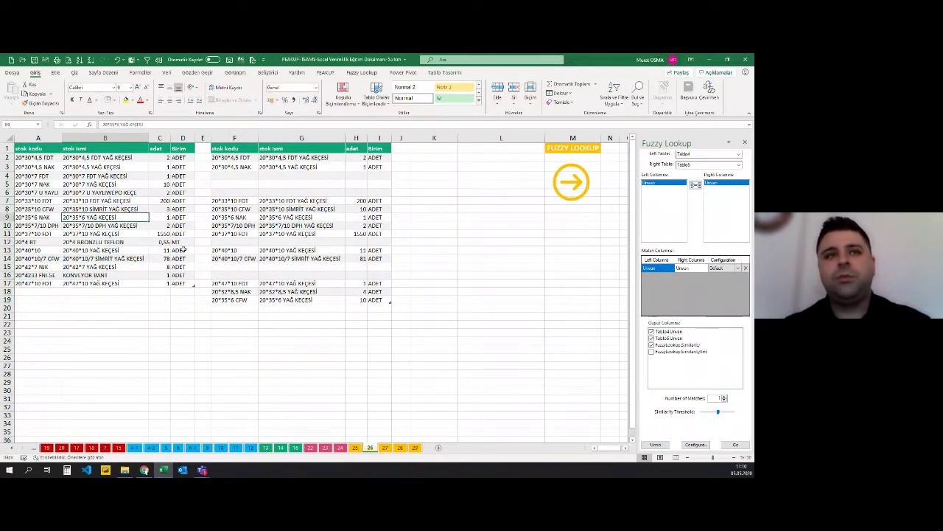
pyautogui.click(356, 283)
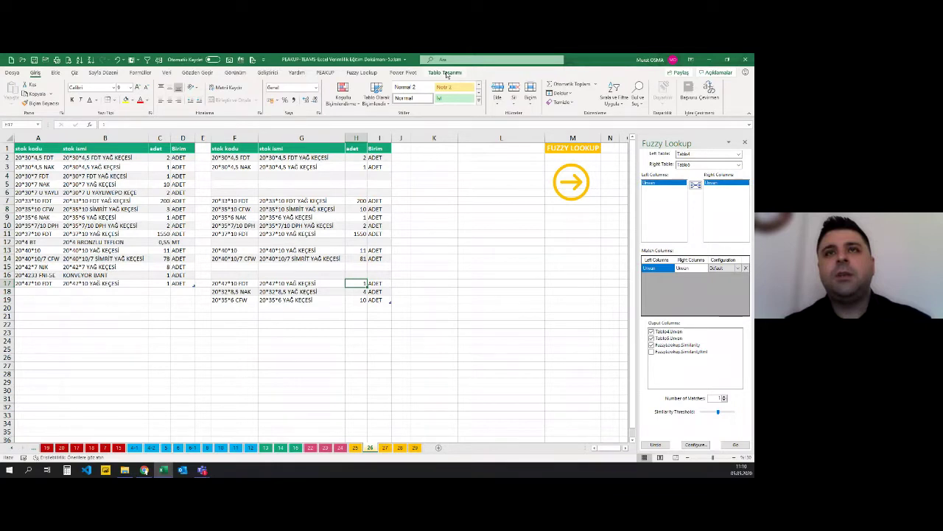
# Open the table design options and click cells in and beside the stock tables, including 20*35*6 NAK.
pyautogui.click(445, 72)
pyautogui.scroll(-3, 246, 146)
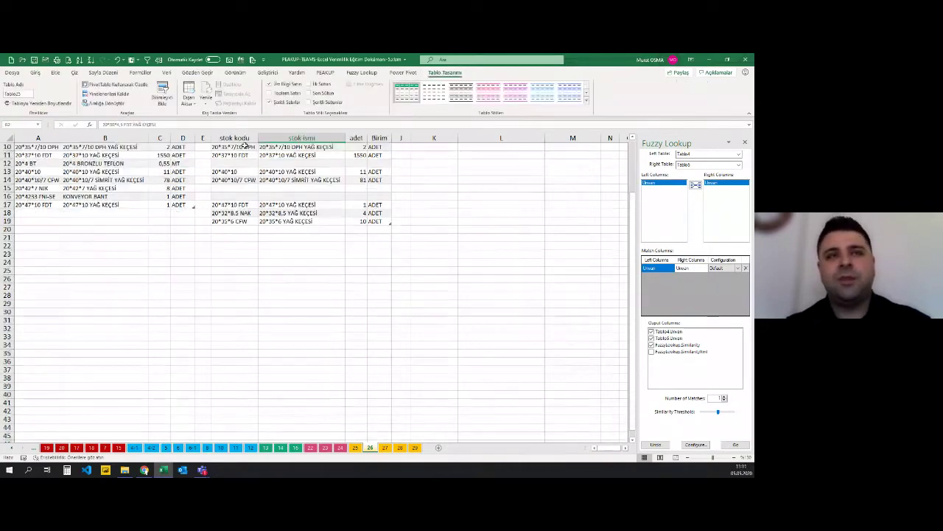
pyautogui.scroll(3, 246, 147)
pyautogui.click(111, 167)
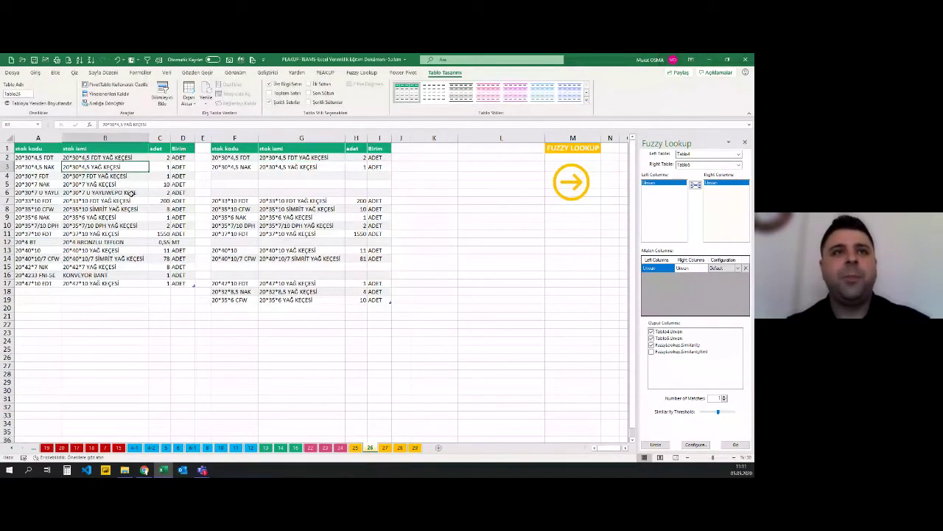
pyautogui.scroll(-3, 130, 193)
pyautogui.scroll(3, 131, 193)
pyautogui.moveTo(111, 201); pyautogui.dragTo(249, 213)
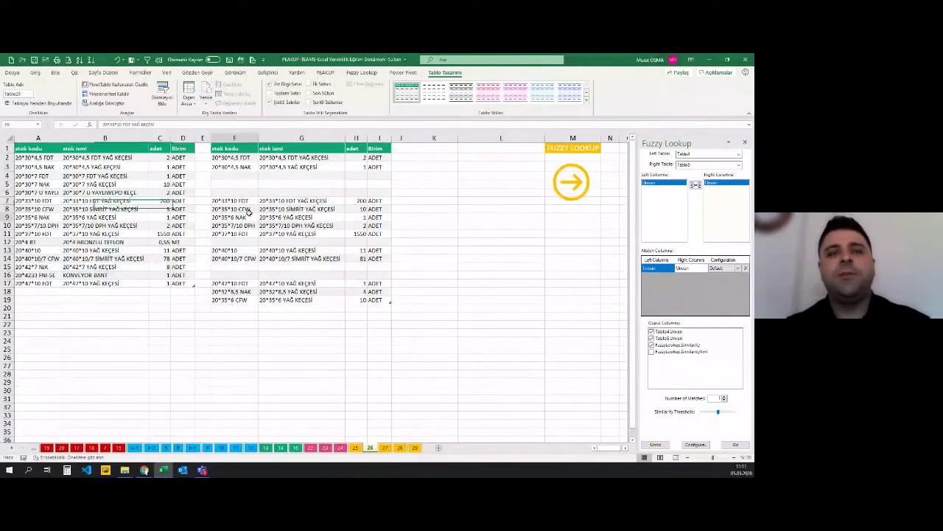
pyautogui.click(249, 214)
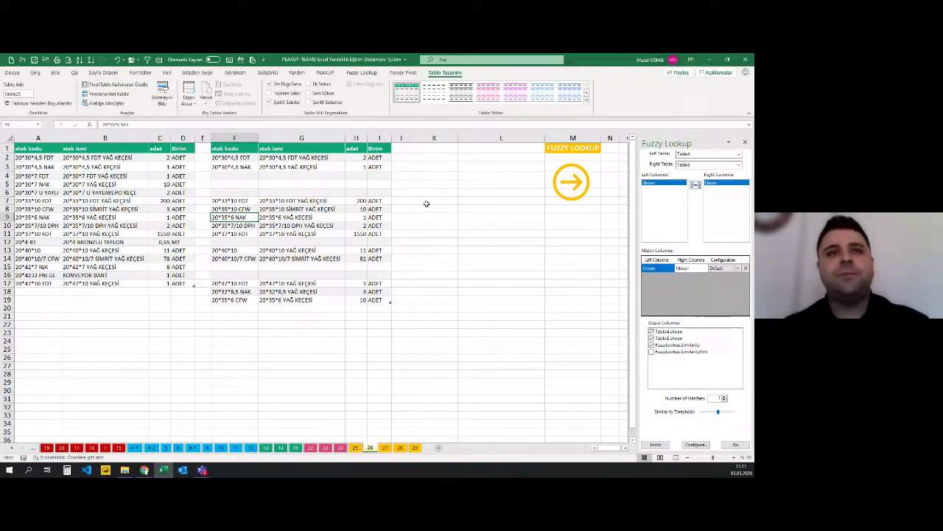
pyautogui.click(427, 202)
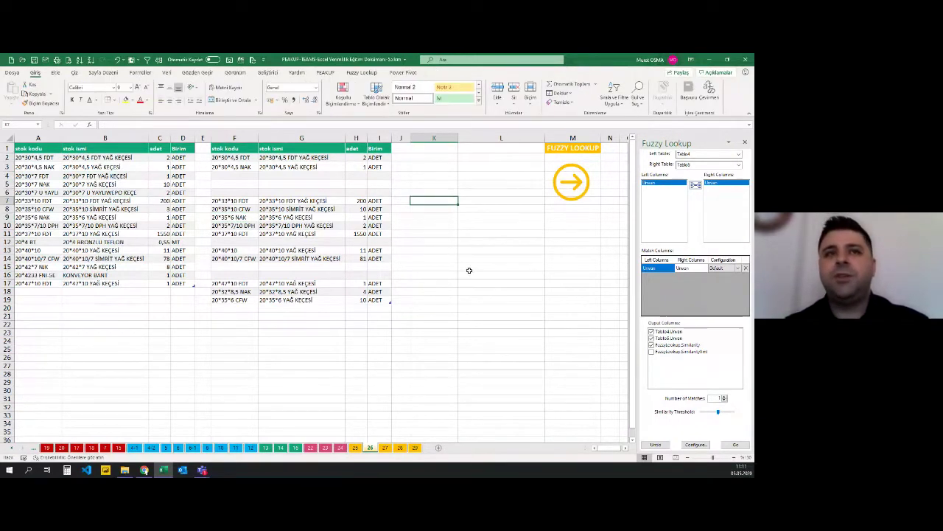
pyautogui.click(465, 297)
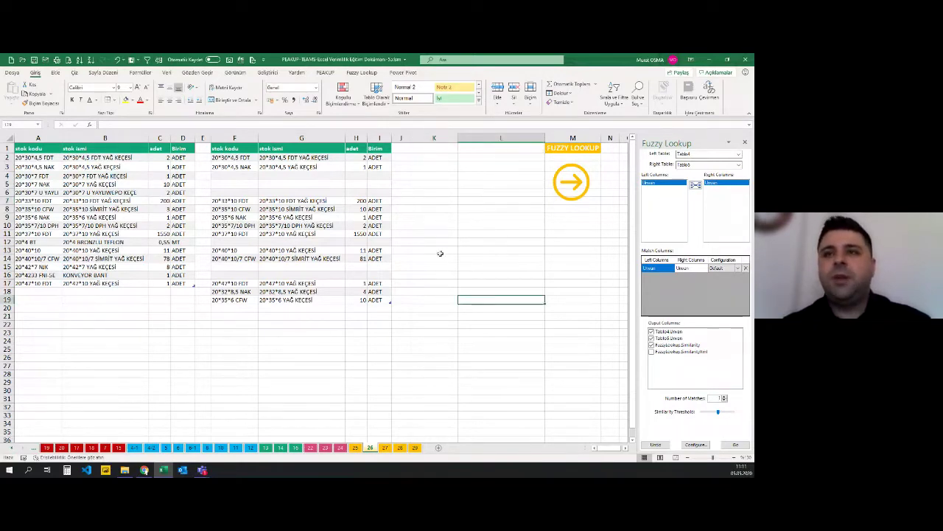
pyautogui.scroll(-2, 440, 253)
pyautogui.scroll(2, 432, 253)
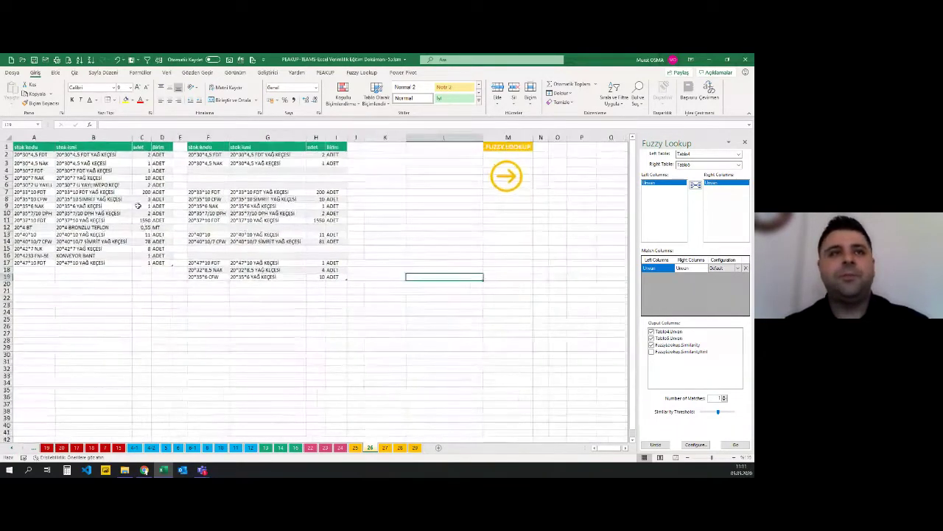
# Confirm the left stock table is named Tablo24 and the right one Tablo25.
pyautogui.click(93, 178)
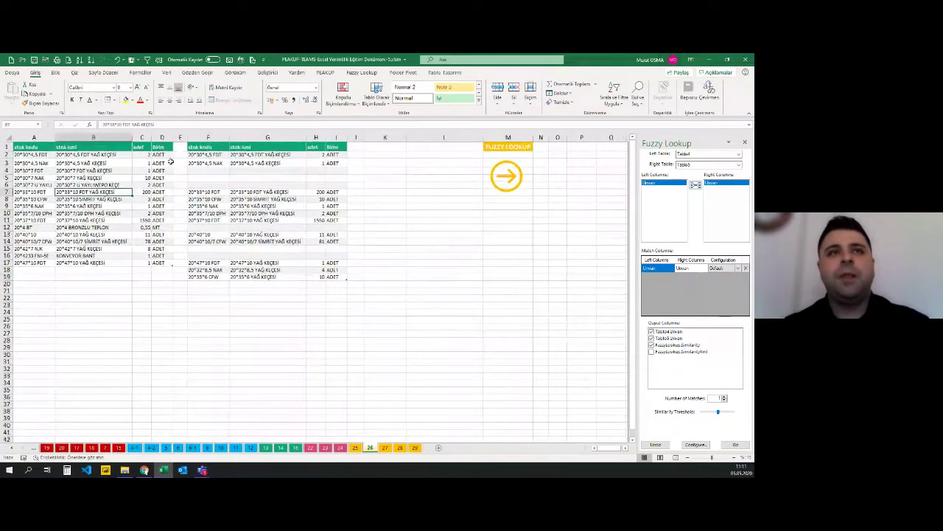
pyautogui.click(444, 72)
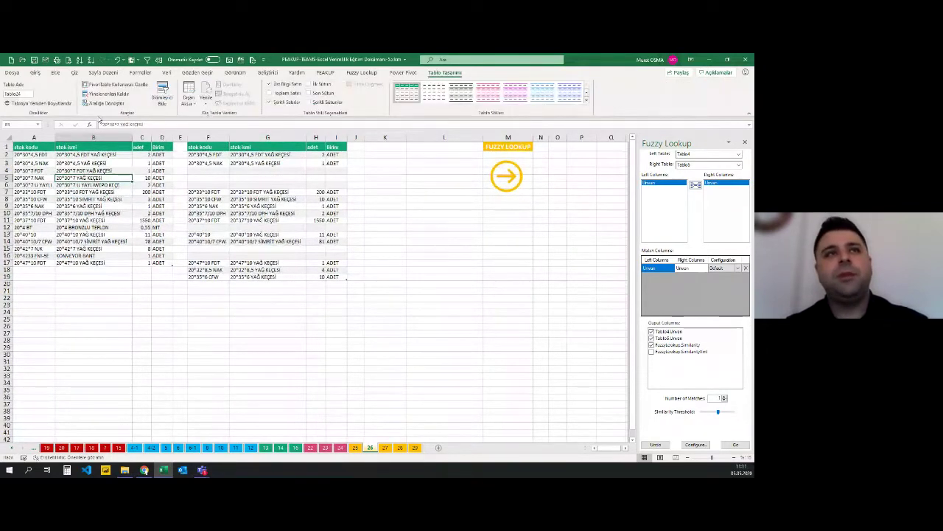
pyautogui.click(32, 94)
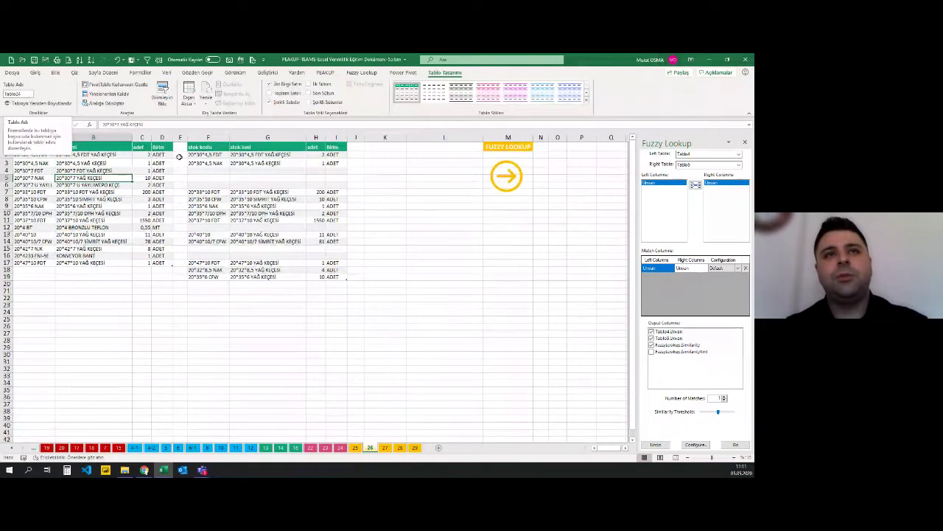
pyautogui.click(245, 199)
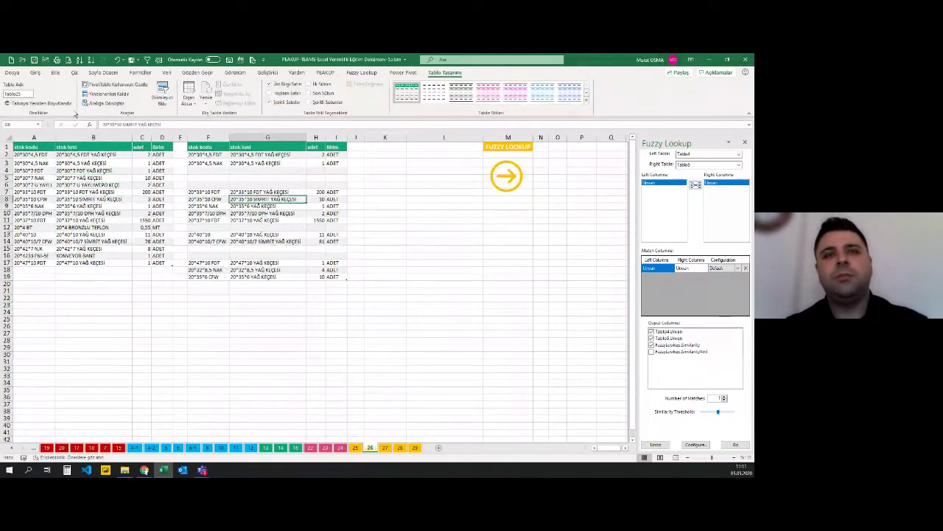
pyautogui.click(313, 213)
# Choose Tablo24 as the Left Table and Tablo25 as the Right Table in Fuzzy Lookup.
pyautogui.click(738, 154)
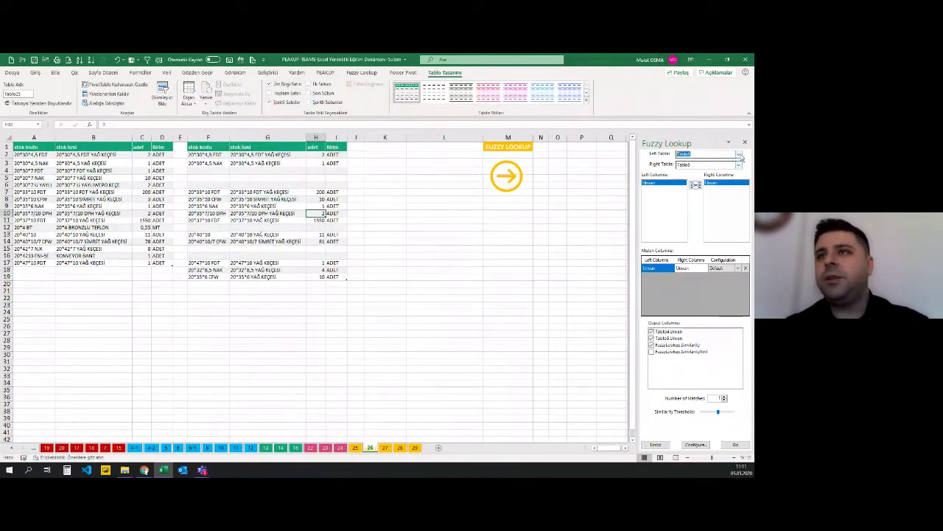
pyautogui.click(738, 154)
pyautogui.click(687, 184)
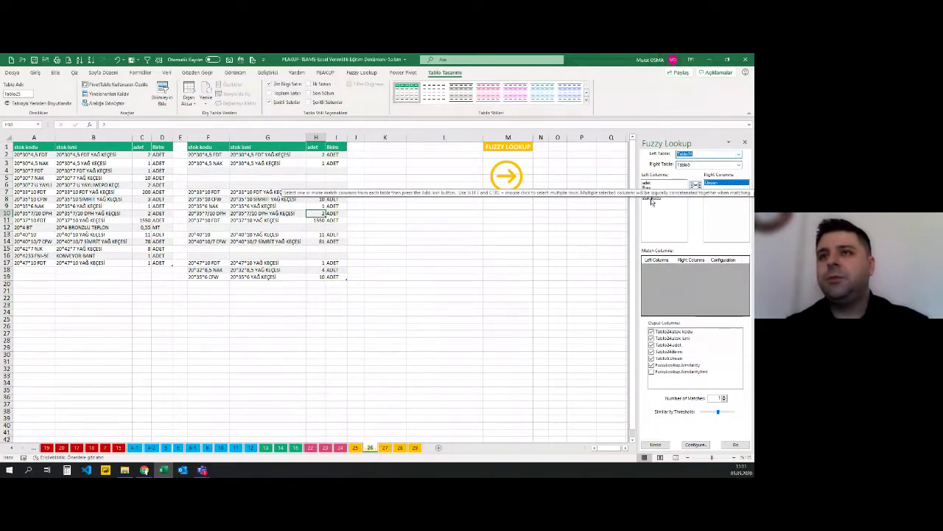
pyautogui.click(694, 164)
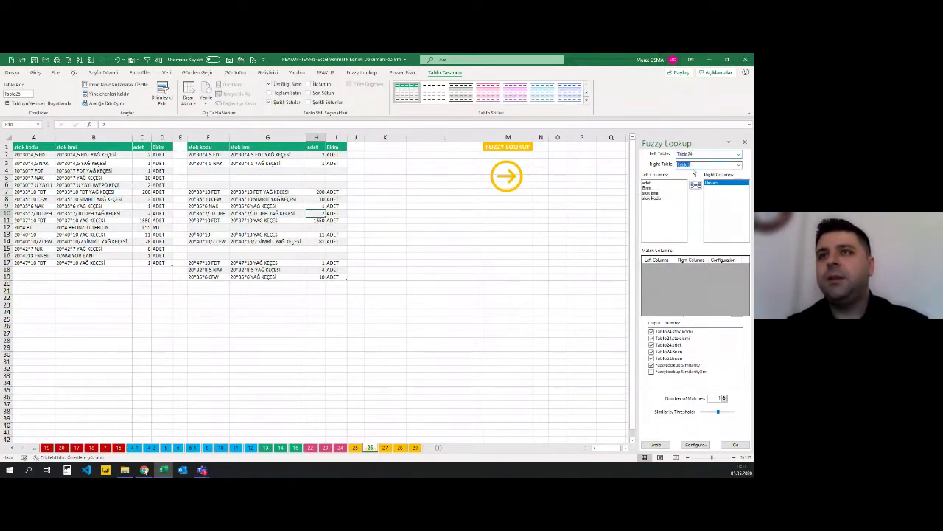
pyautogui.click(740, 167)
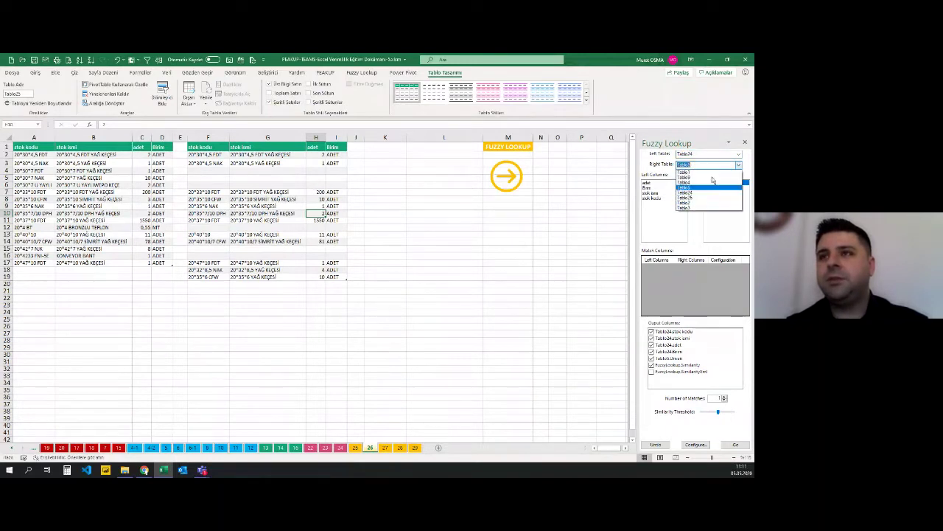
pyautogui.click(693, 189)
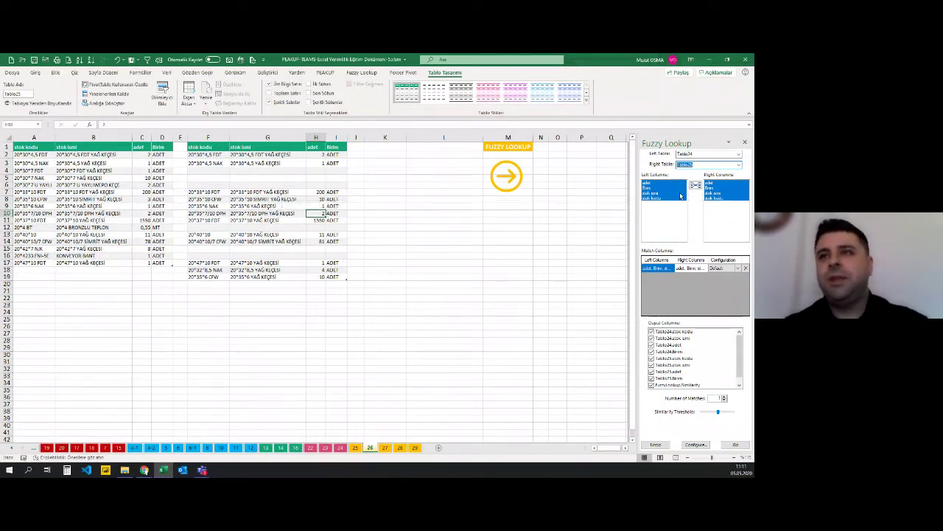
# Delete the default all-columns match and select stok kodu in both column lists.
pyautogui.click(745, 269)
pyautogui.click(682, 200)
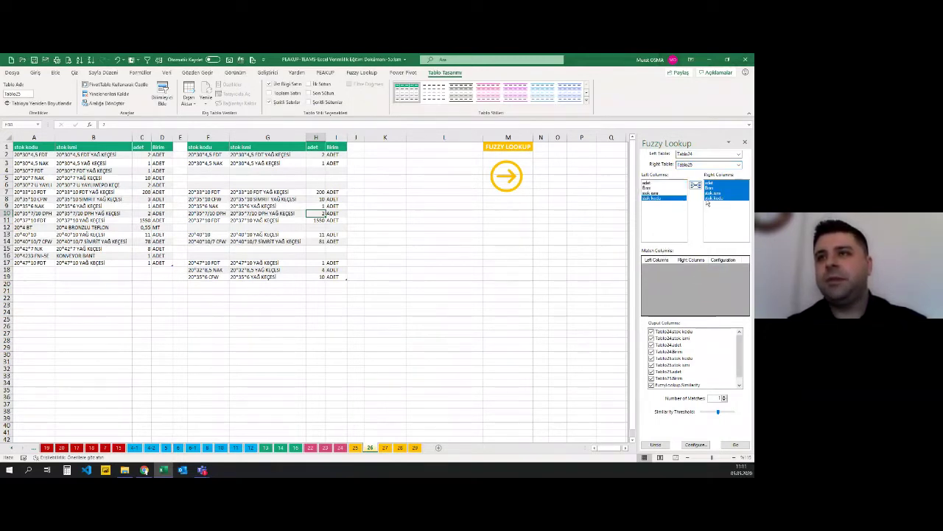
pyautogui.click(666, 183)
pyautogui.click(653, 193)
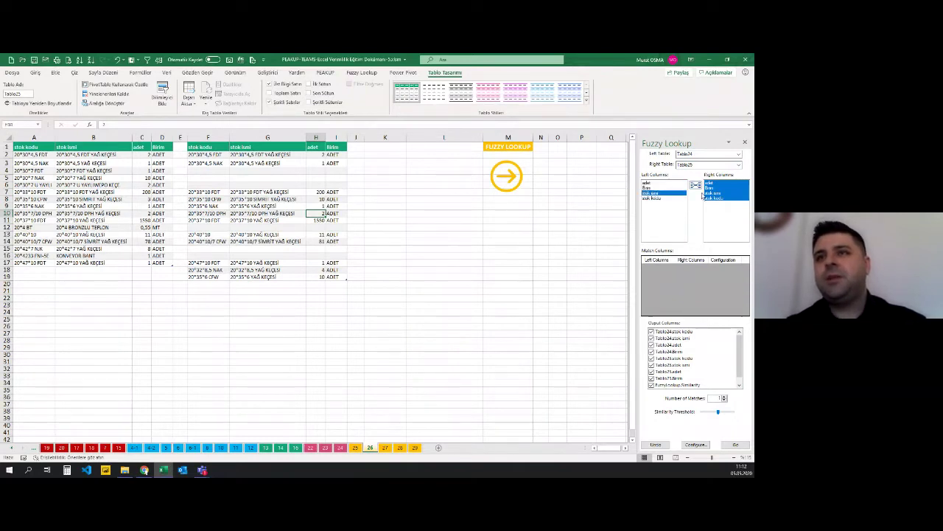
pyautogui.click(653, 199)
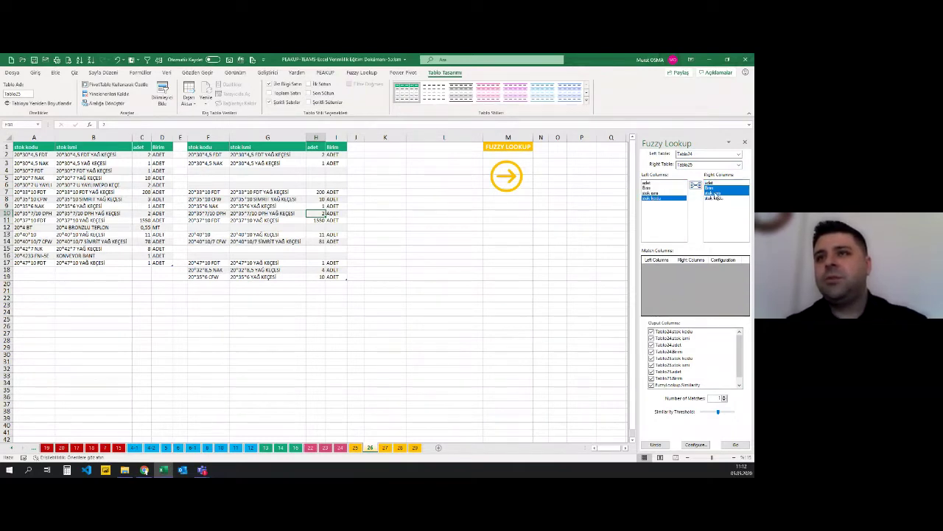
pyautogui.click(715, 187)
pyautogui.click(709, 199)
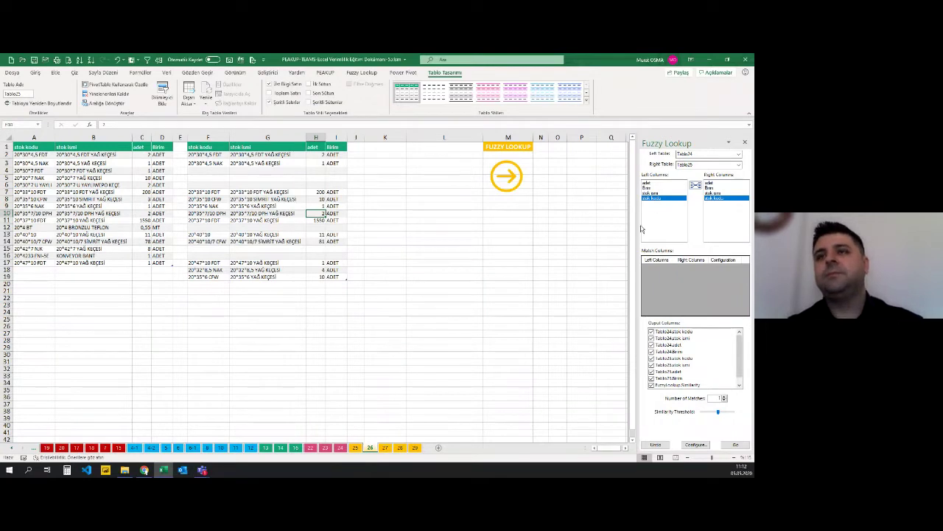
# Match on stok ismi plus stok kodu, drop the stok kodu-only row, and close Fuzzy Lookup.
pyautogui.click(697, 185)
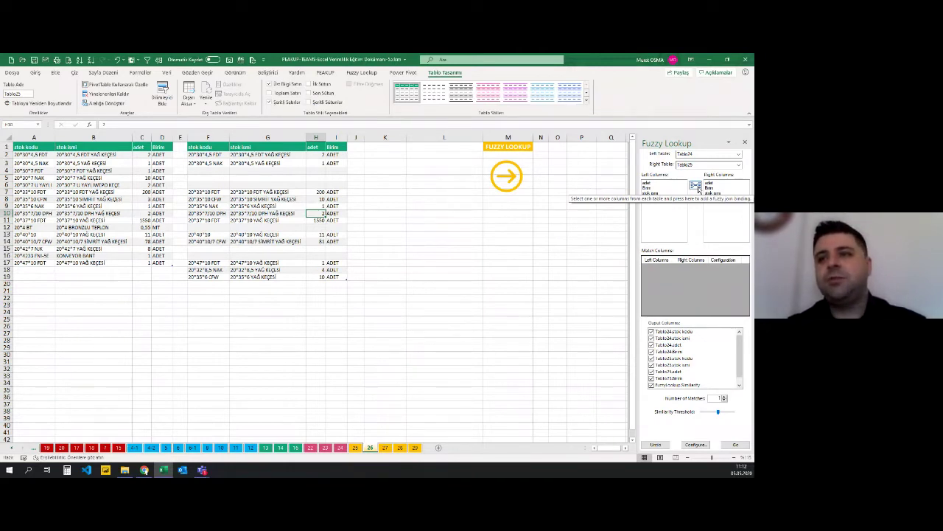
pyautogui.click(697, 186)
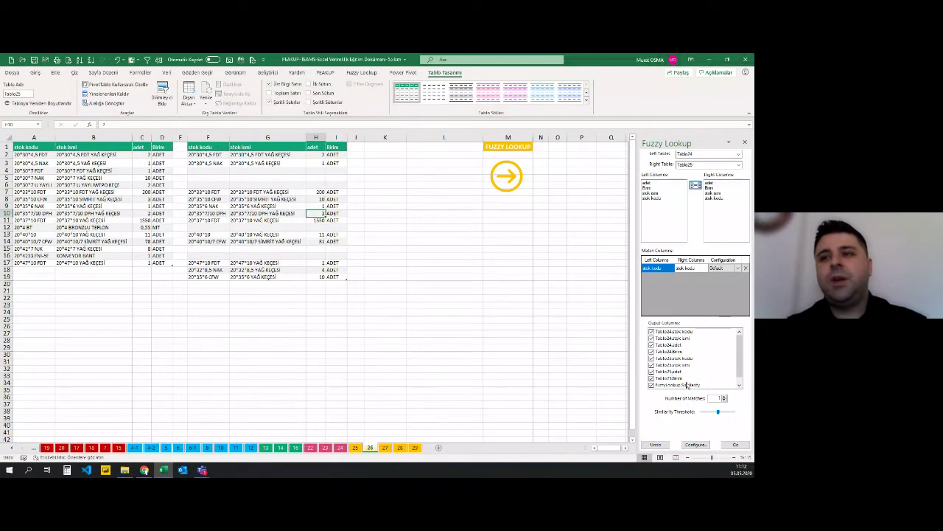
pyautogui.moveTo(725, 415)
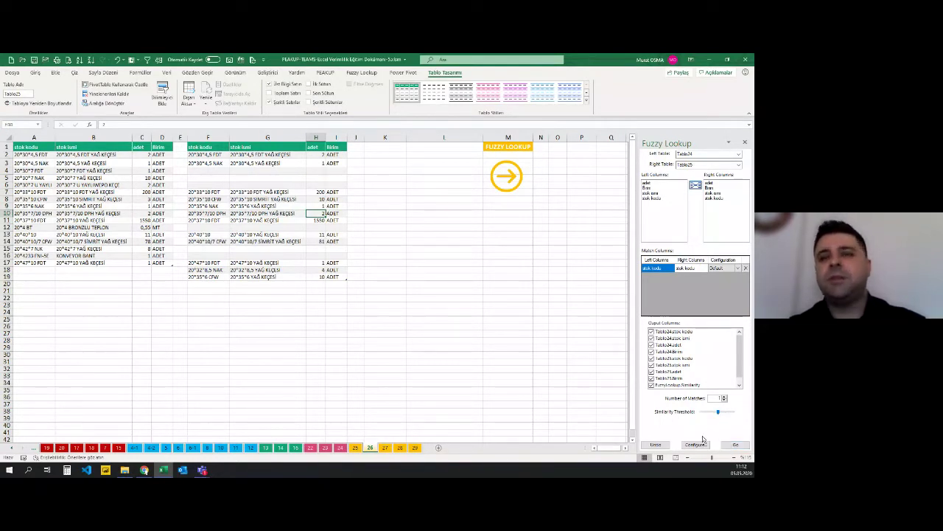
pyautogui.click(653, 197)
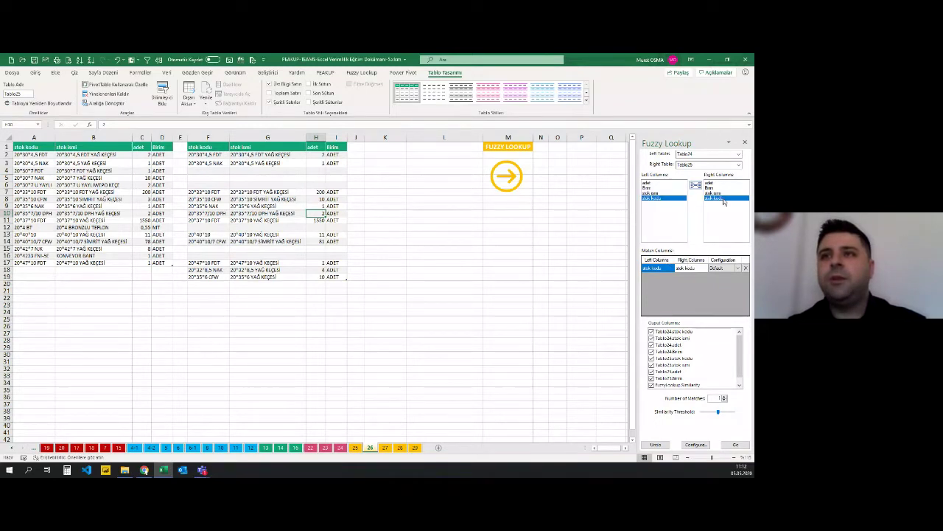
pyautogui.click(652, 194)
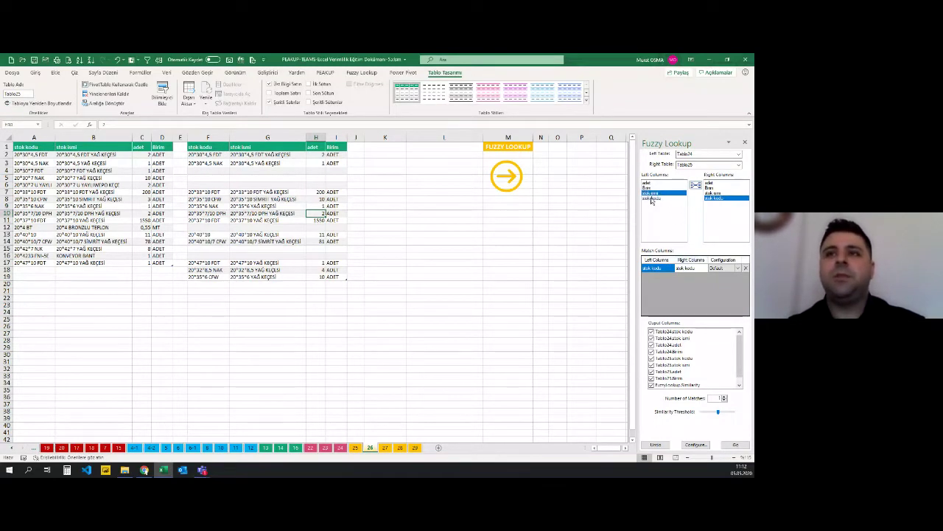
pyautogui.keyDown('ctrl'); pyautogui.click(720, 193); pyautogui.keyUp('ctrl')
pyautogui.click(695, 184)
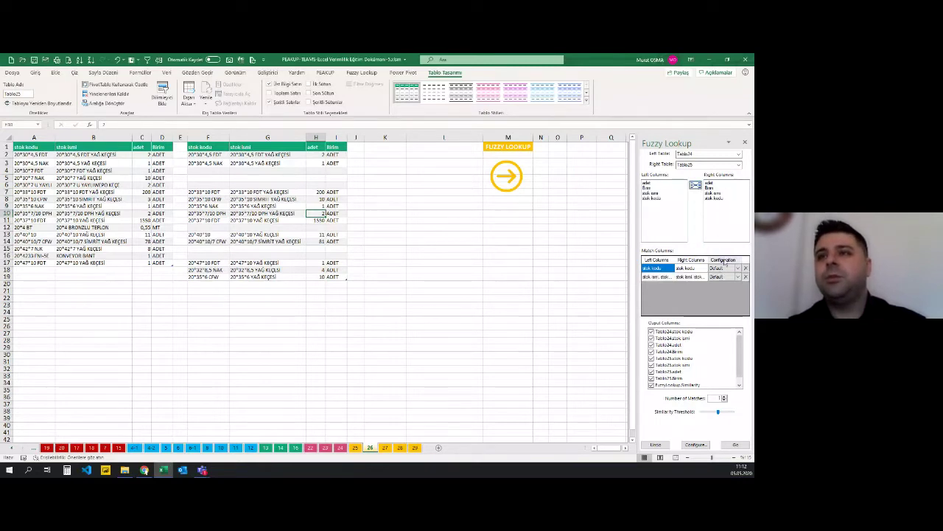
pyautogui.click(746, 278)
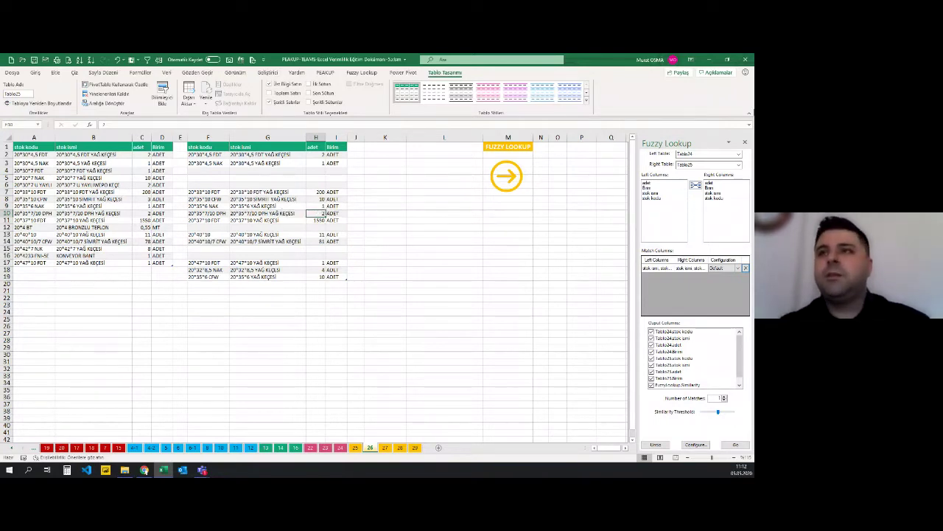
pyautogui.click(745, 143)
pyautogui.click(440, 258)
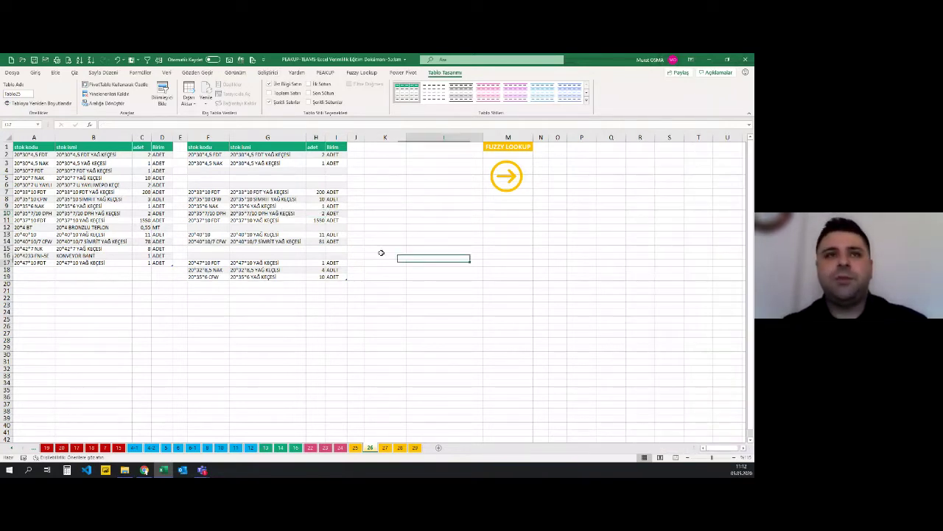
pyautogui.click(128, 214)
pyautogui.click(243, 191)
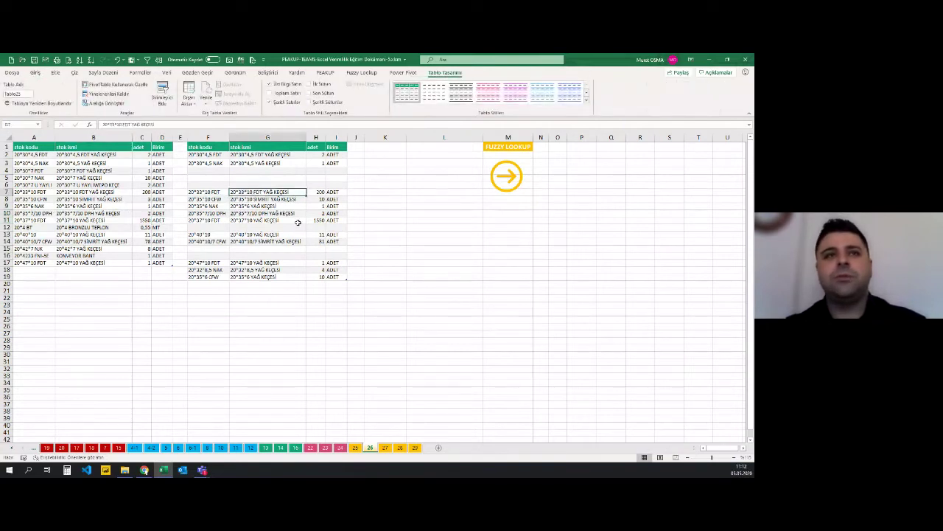
pyautogui.click(82, 213)
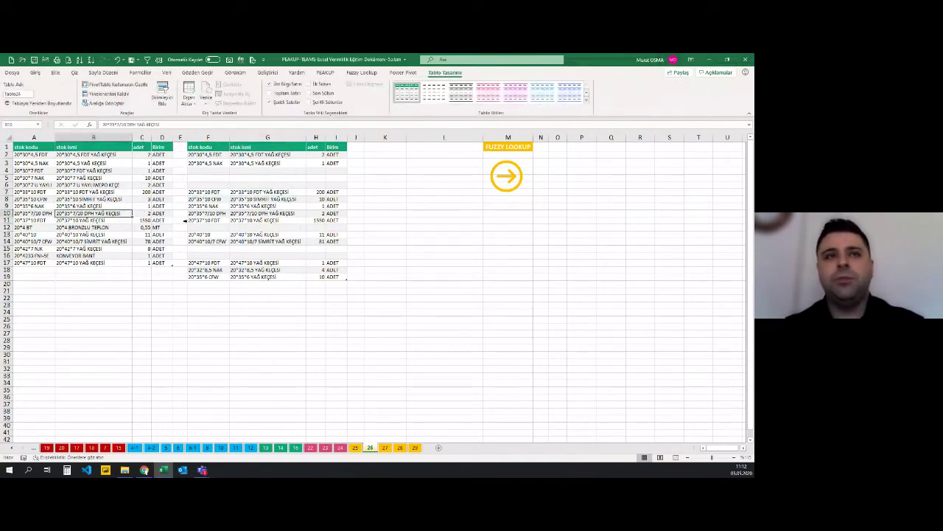
pyautogui.click(110, 206)
pyautogui.click(116, 192)
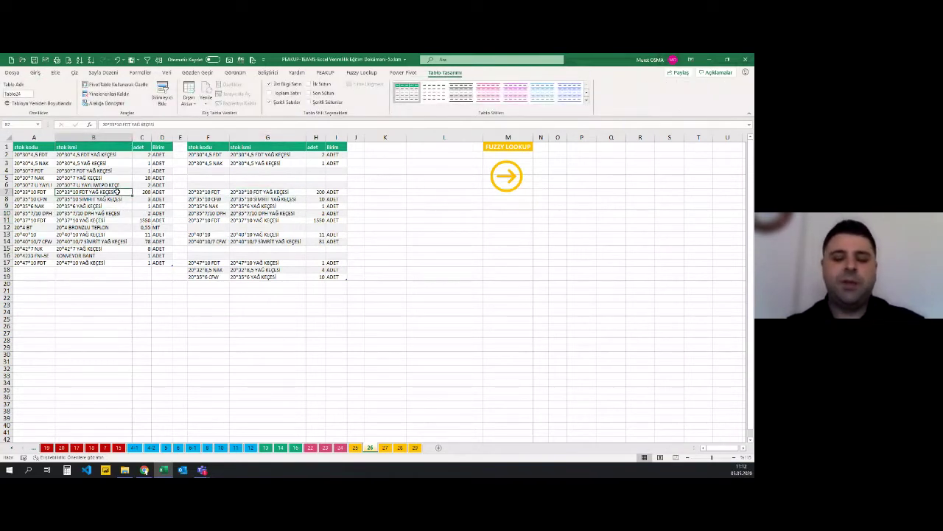
pyautogui.click(267, 208)
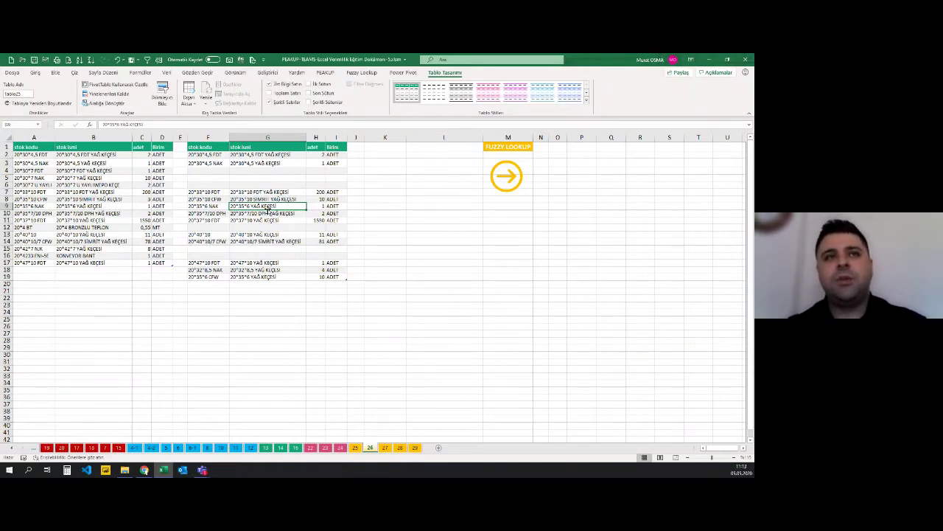
pyautogui.click(73, 198)
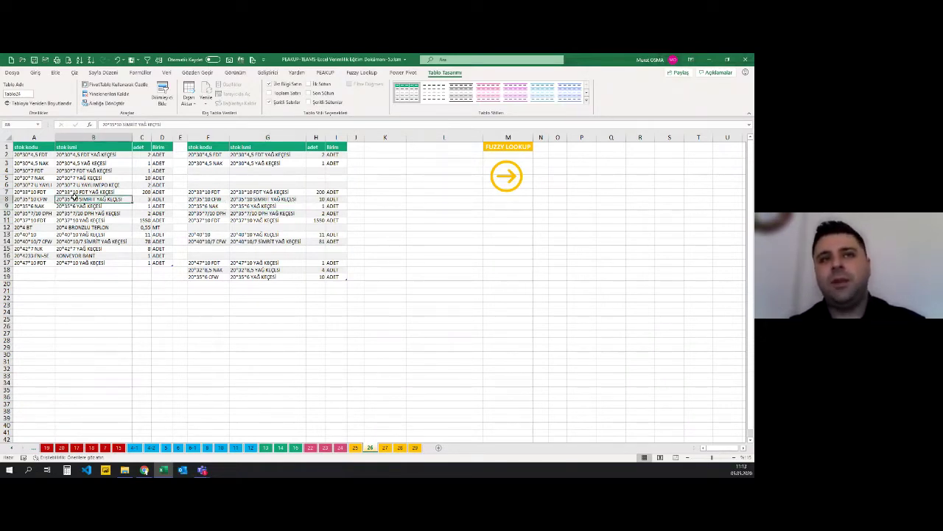
pyautogui.click(237, 213)
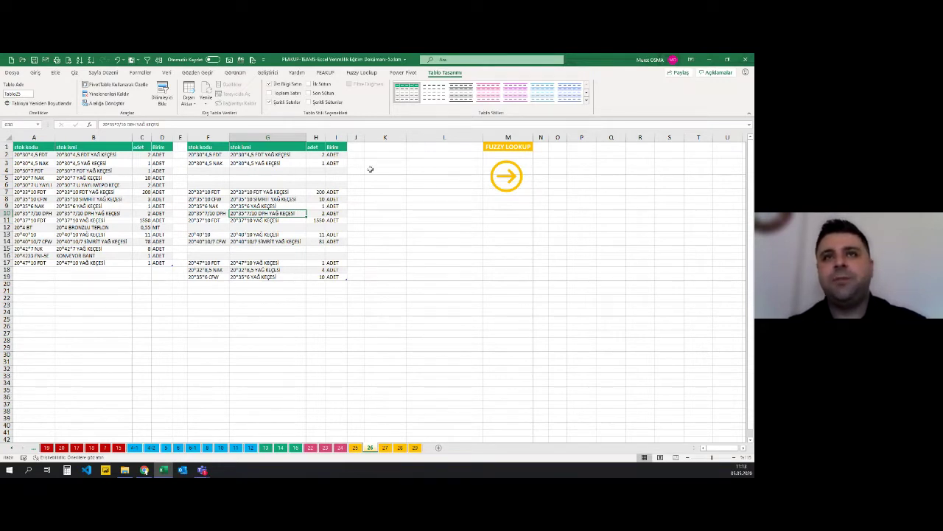
pyautogui.click(390, 199)
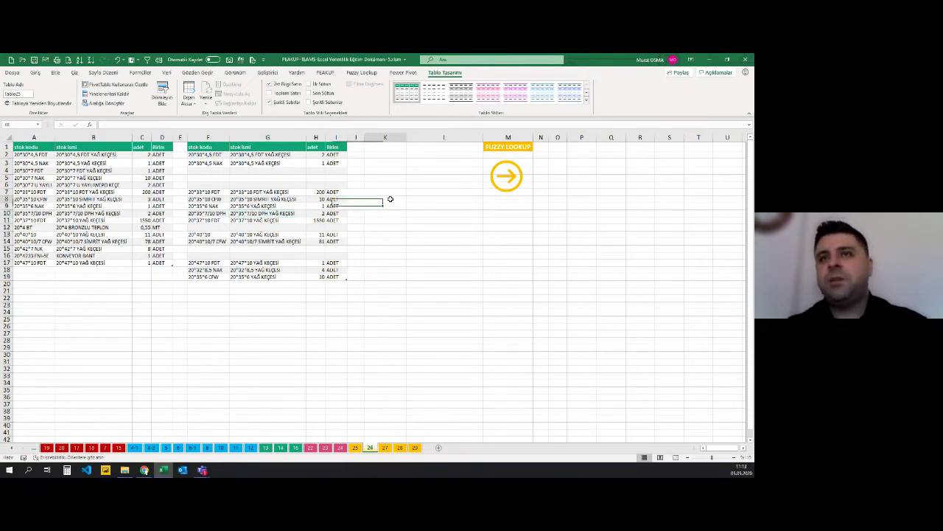
# Reopen the Fuzzy Lookup pane and browse the left and right table choices.
pyautogui.click(366, 73)
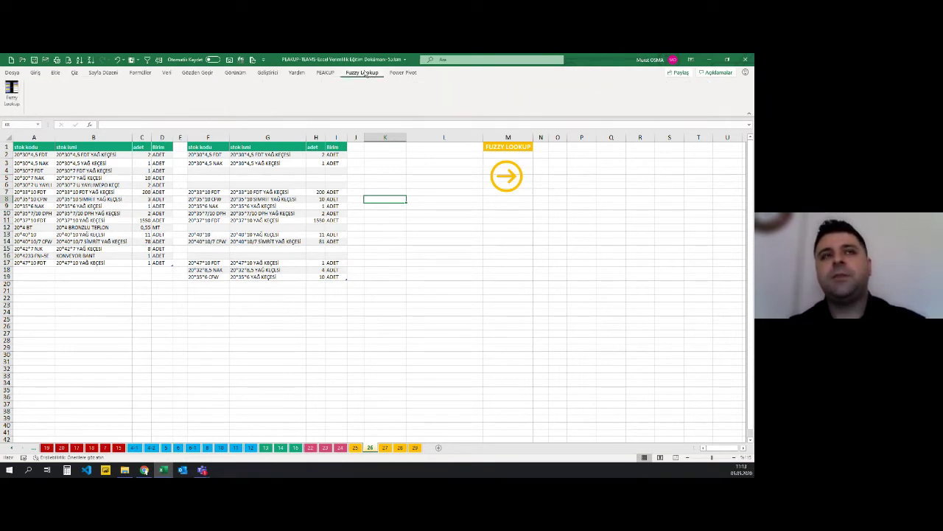
pyautogui.click(12, 93)
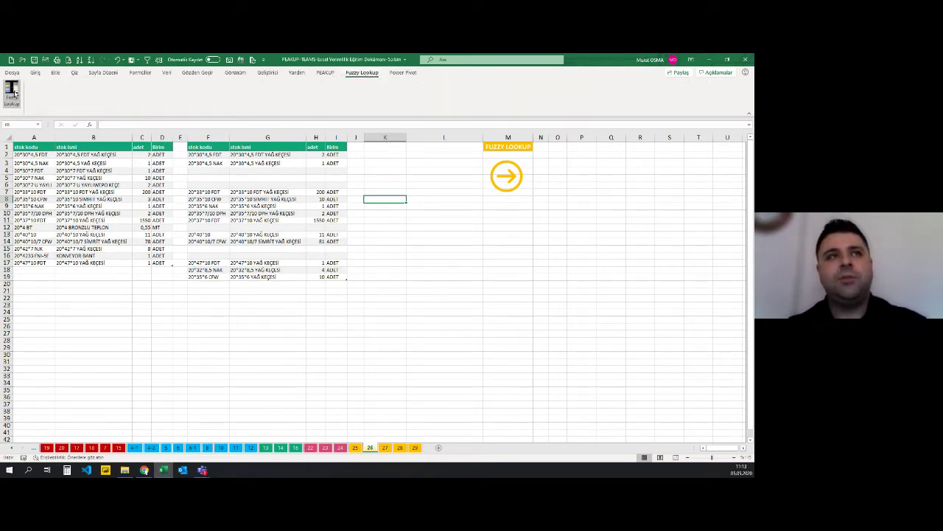
pyautogui.click(739, 154)
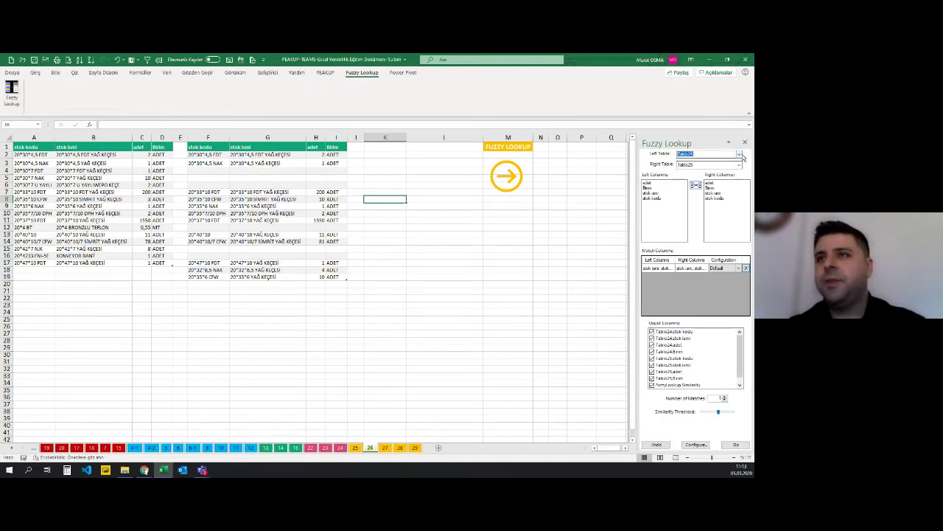
pyautogui.click(717, 168)
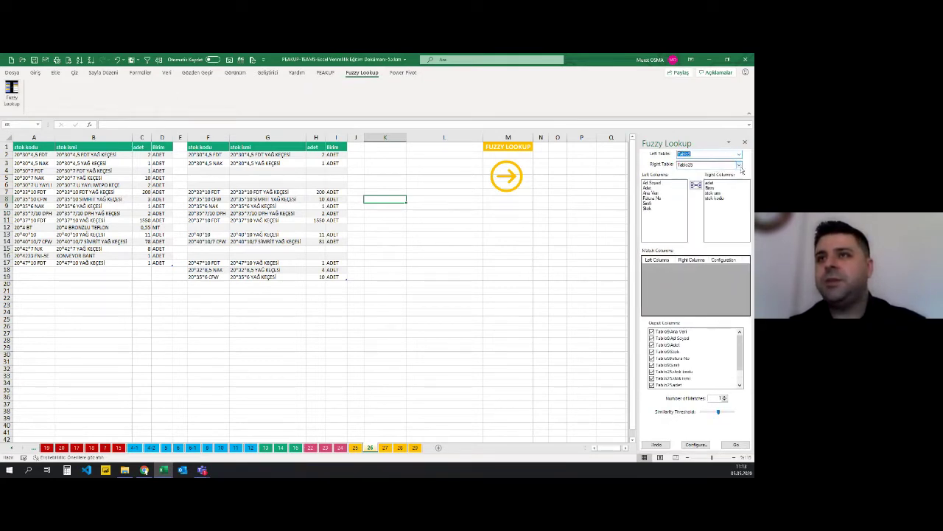
pyautogui.click(717, 165)
pyautogui.click(704, 208)
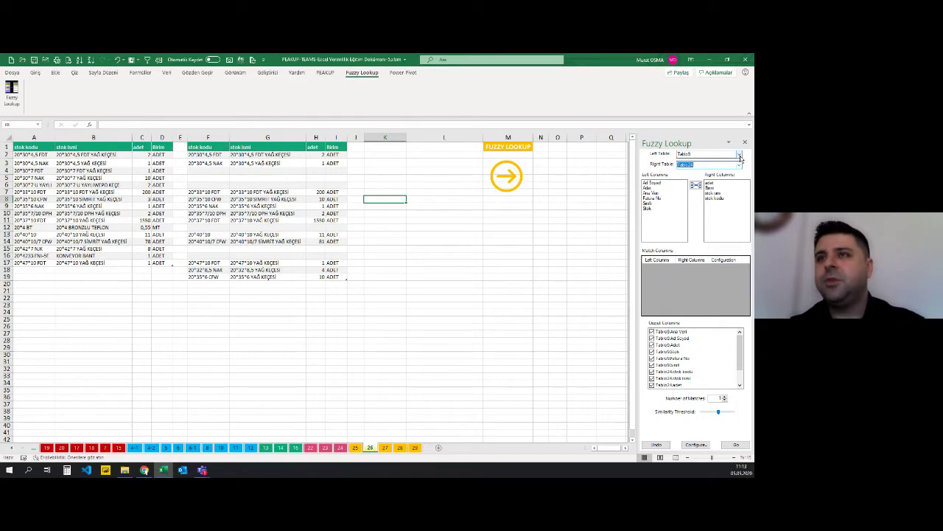
# Set Tablo24 as the Left Table and Tablo25 as the Right Table.
pyautogui.click(739, 153)
pyautogui.click(690, 192)
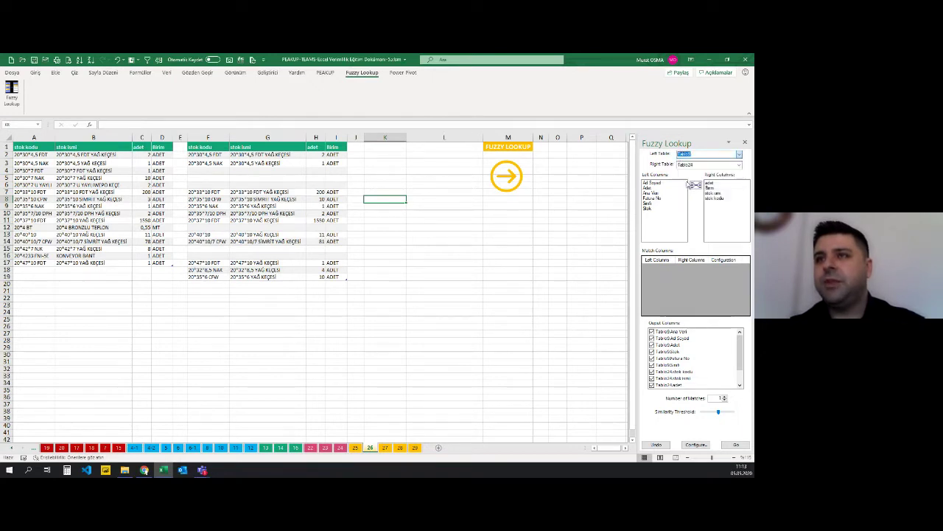
pyautogui.click(740, 165)
pyautogui.click(740, 166)
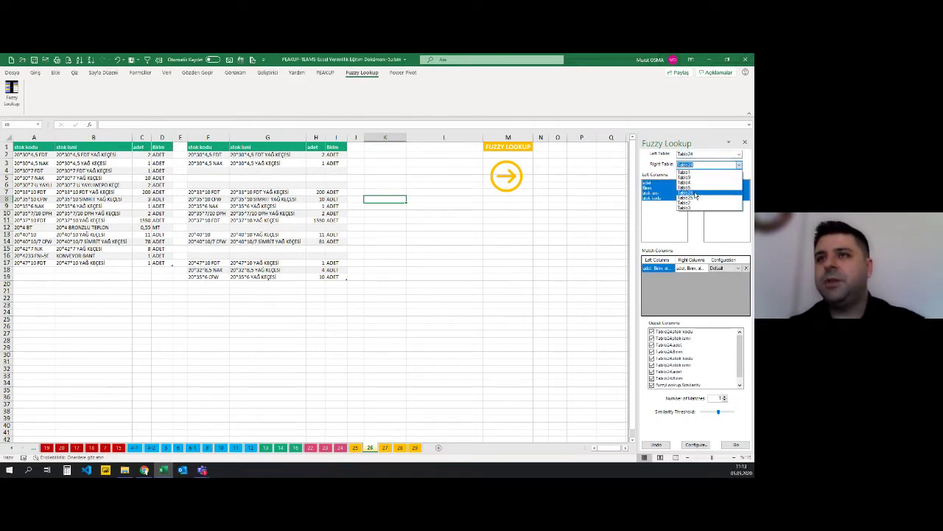
pyautogui.click(695, 193)
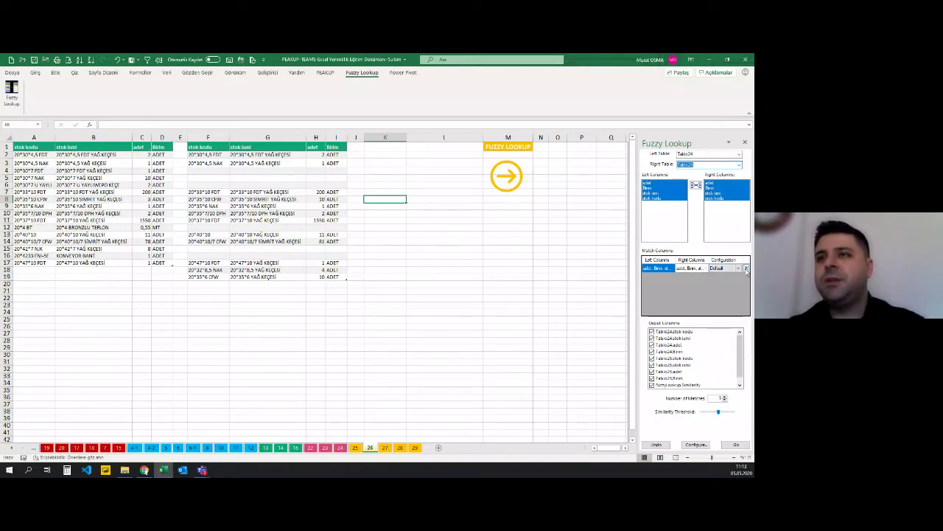
# Replace the default pairing with one all-columns match and set the output to start at K9.
pyautogui.click(746, 269)
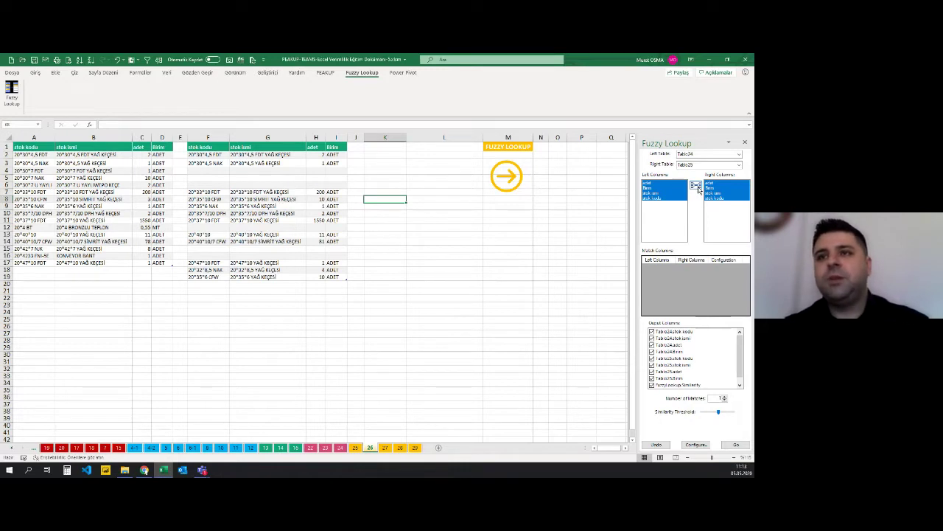
pyautogui.click(697, 186)
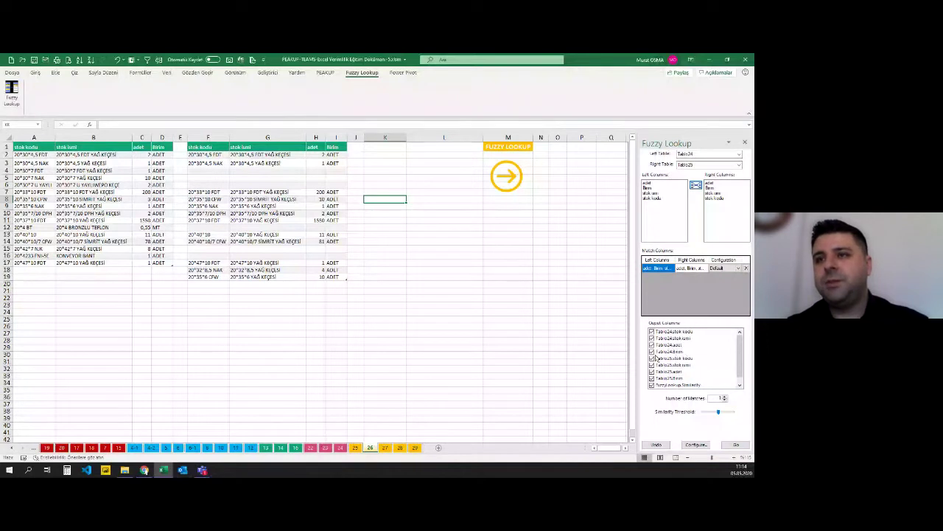
pyautogui.scroll(-1, 675, 380)
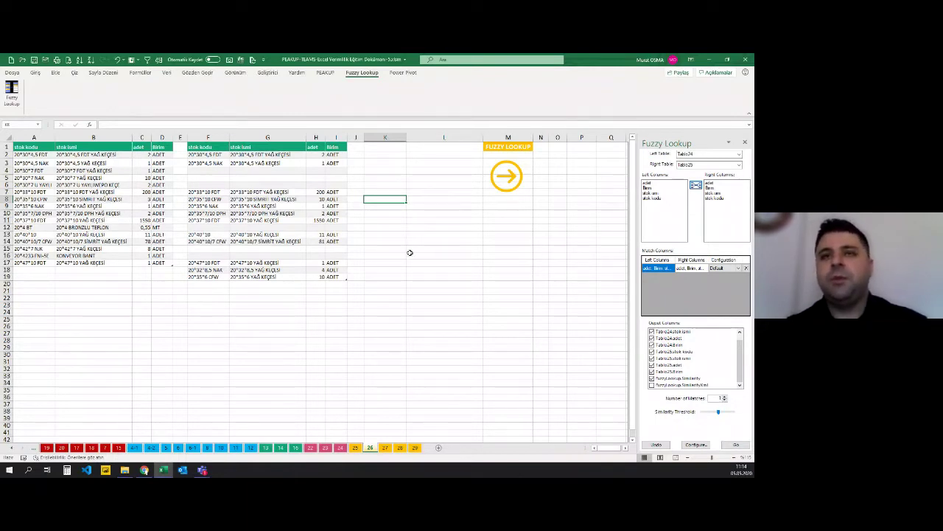
pyautogui.click(397, 212)
pyautogui.click(392, 204)
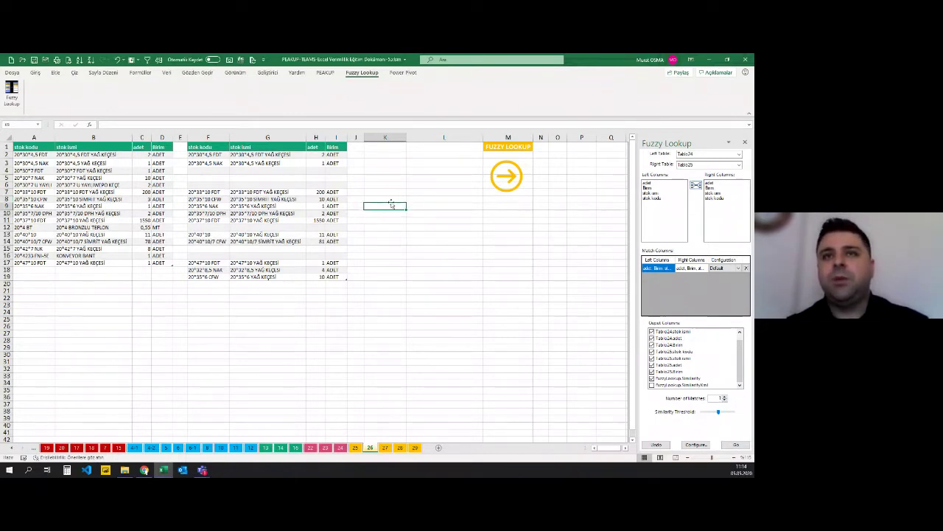
# Run Fuzzy Lookup into K9 and widen column S so Similarity values show.
pyautogui.click(736, 445)
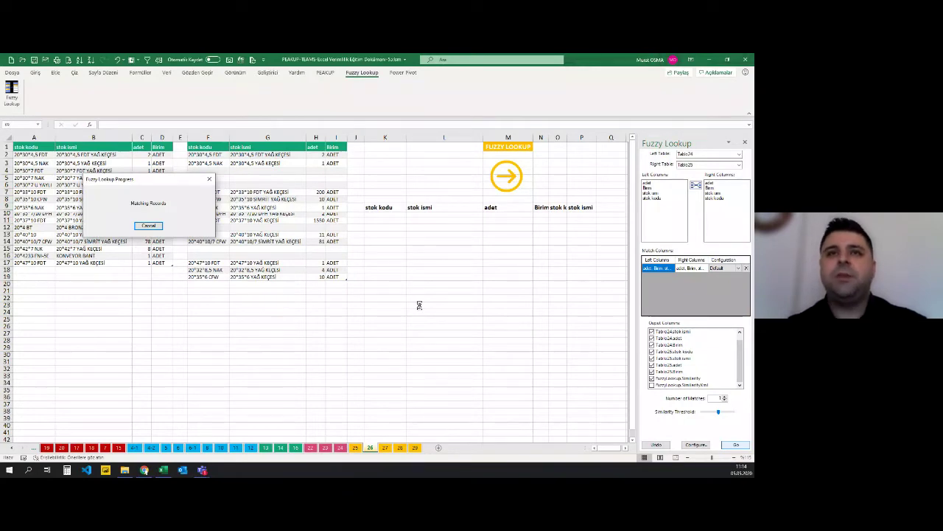
pyautogui.moveTo(266, 137); pyautogui.dragTo(538, 161)
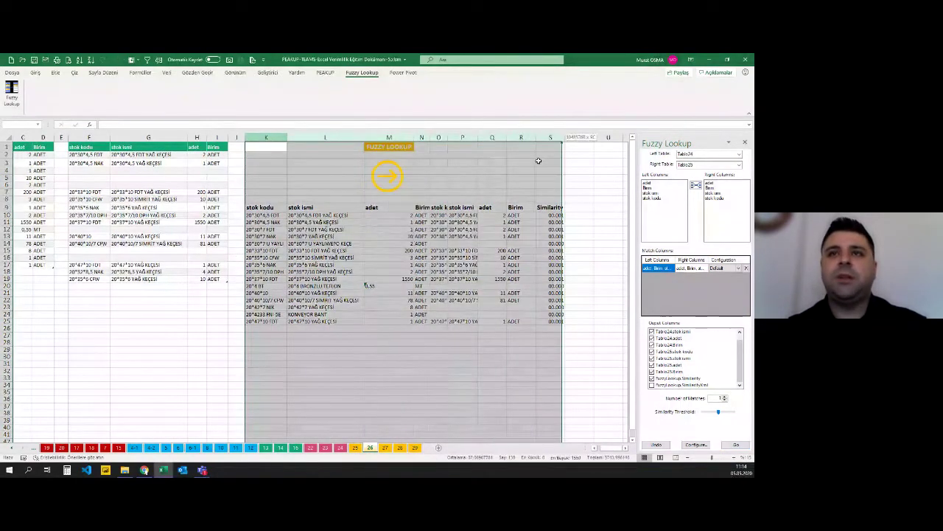
pyautogui.doubleClick(562, 137)
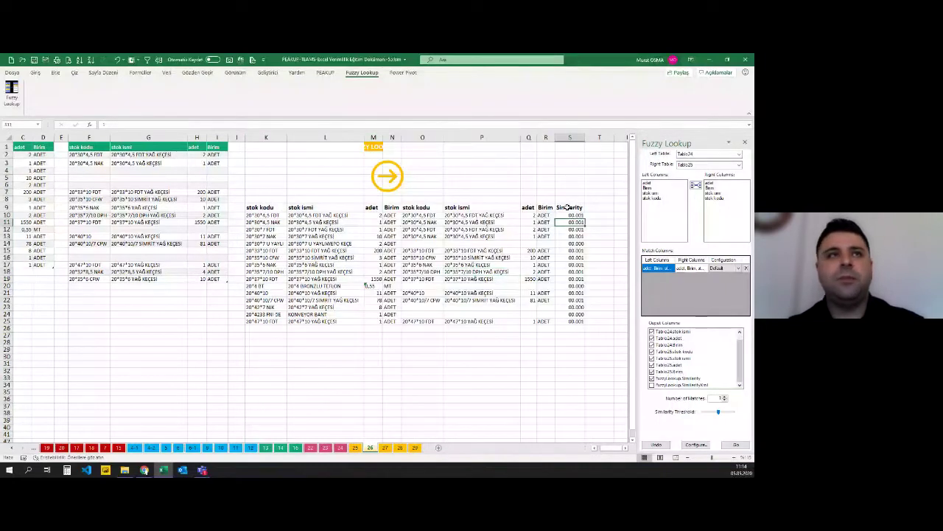
# Format the Similarity column S as percentages and sort it from largest to smallest.
pyautogui.click(571, 138)
pyautogui.click(284, 99)
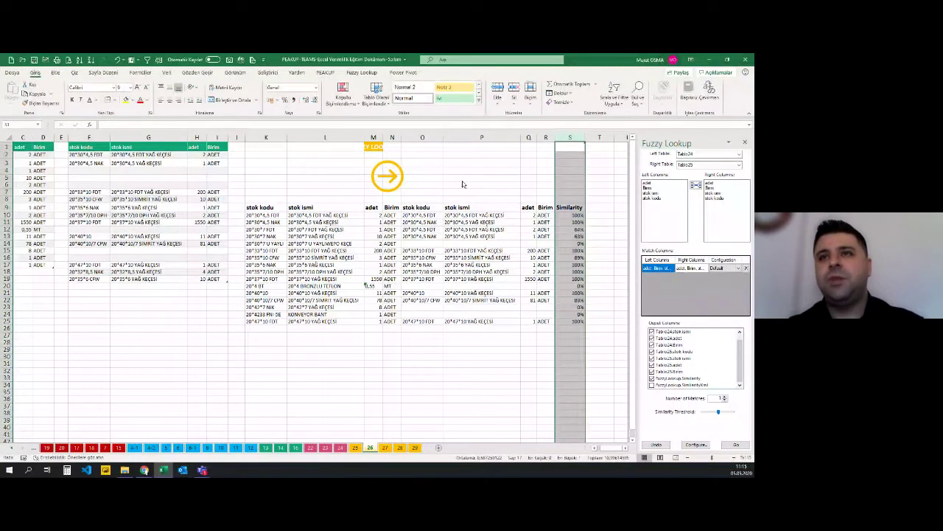
pyautogui.click(575, 216)
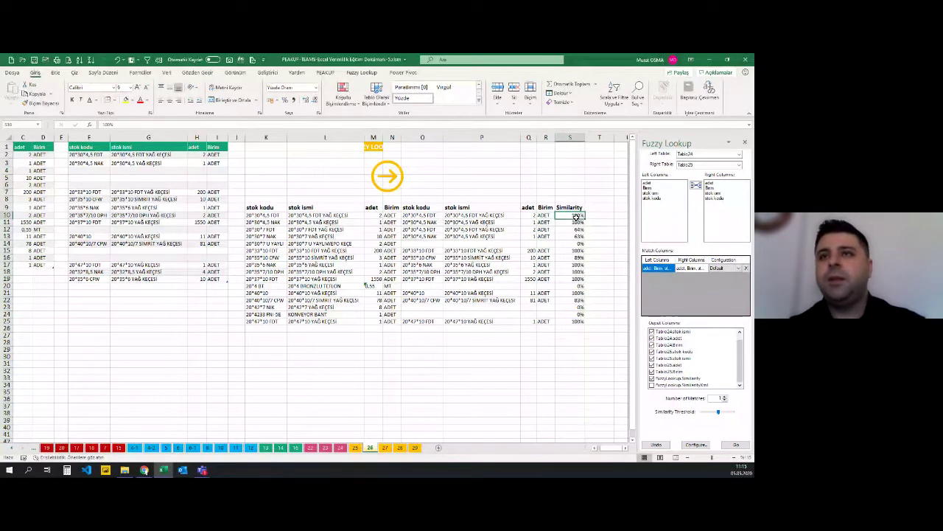
pyautogui.click(91, 60)
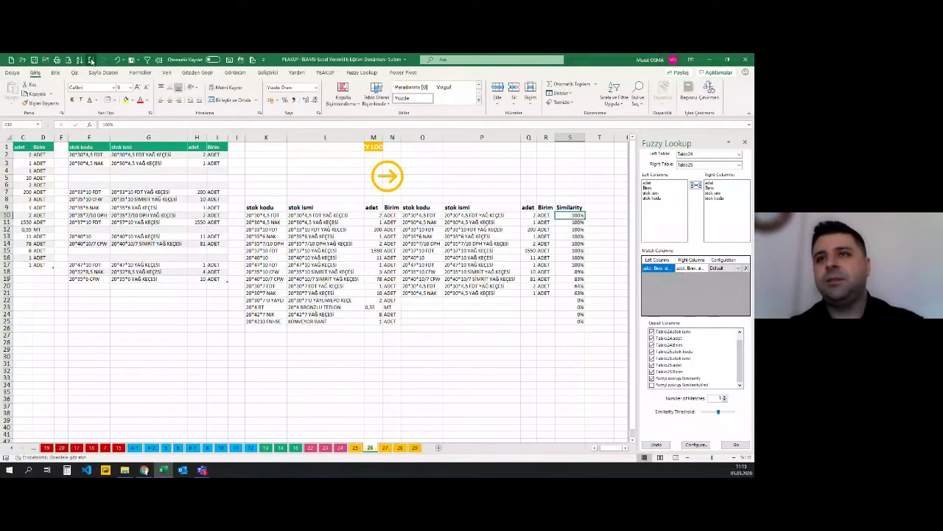
pyautogui.moveTo(569, 216)
pyautogui.mouseDown()
pyautogui.moveTo(523, 264)
pyautogui.moveTo(269, 264)
pyautogui.mouseUp()
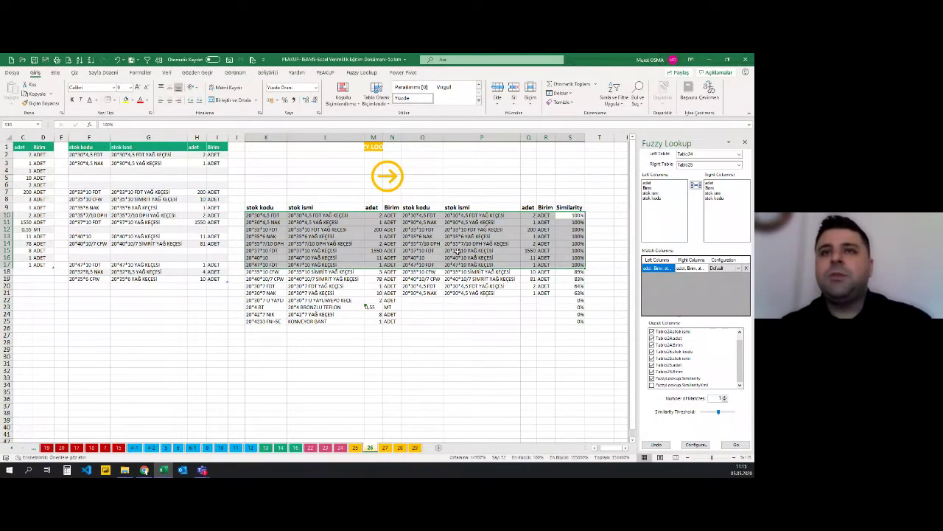
pyautogui.moveTo(573, 214)
pyautogui.mouseDown()
pyautogui.moveTo(470, 260)
pyautogui.moveTo(265, 264)
pyautogui.mouseUp()
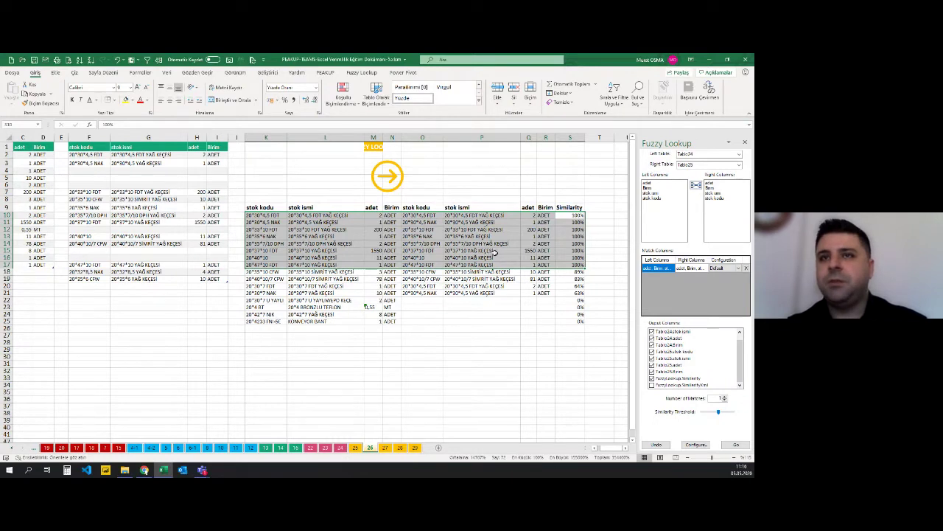
pyautogui.moveTo(528, 214)
pyautogui.mouseDown()
pyautogui.moveTo(578, 264)
pyautogui.moveTo(271, 218)
pyautogui.mouseUp()
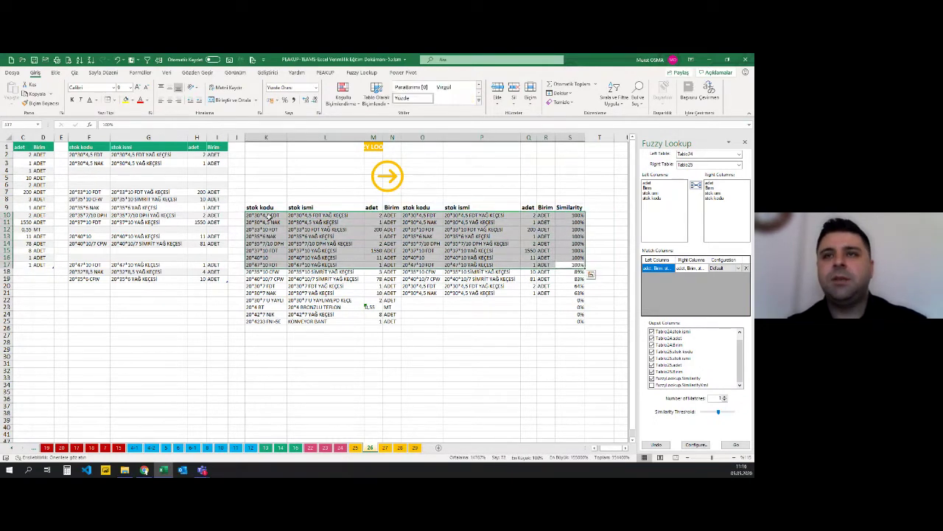
pyautogui.moveTo(568, 275); pyautogui.dragTo(545, 272)
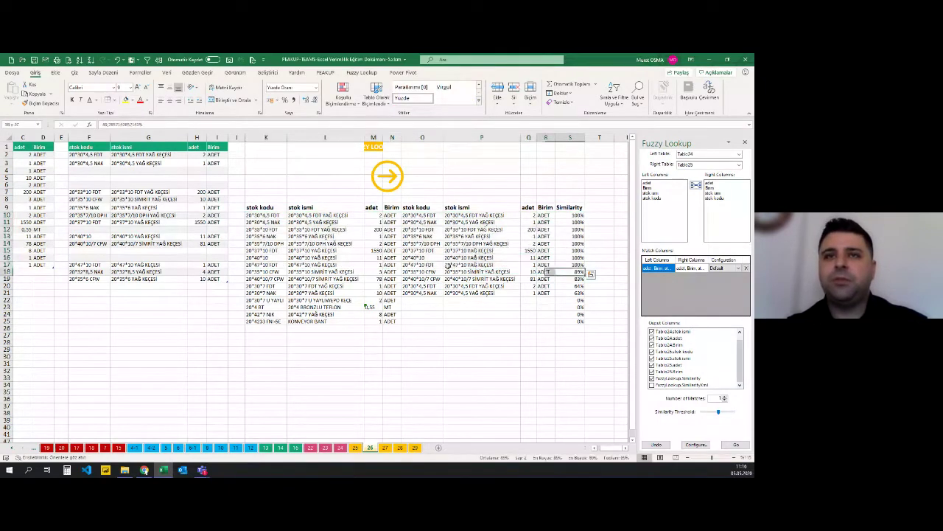
pyautogui.moveTo(447, 267); pyautogui.dragTo(272, 273)
pyautogui.click(272, 272)
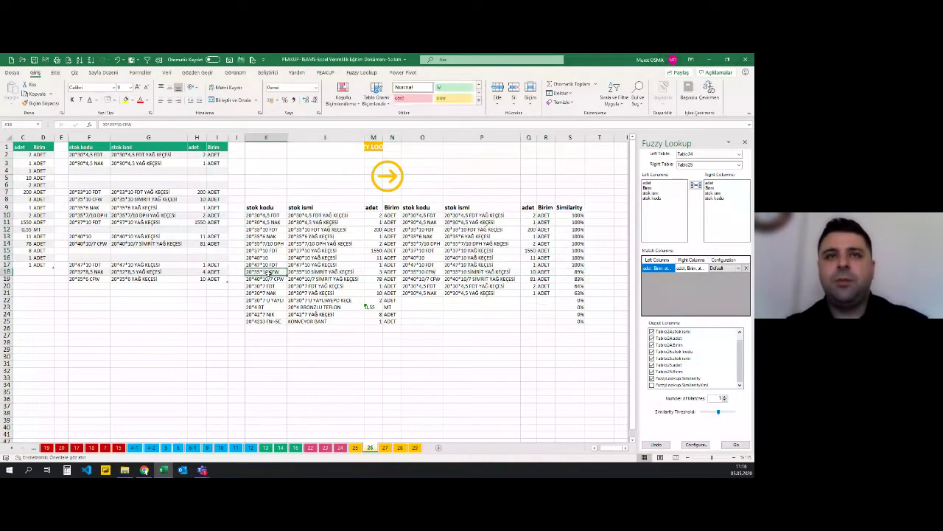
pyautogui.keyDown('ctrl'); pyautogui.click(416, 272); pyautogui.keyUp('ctrl')
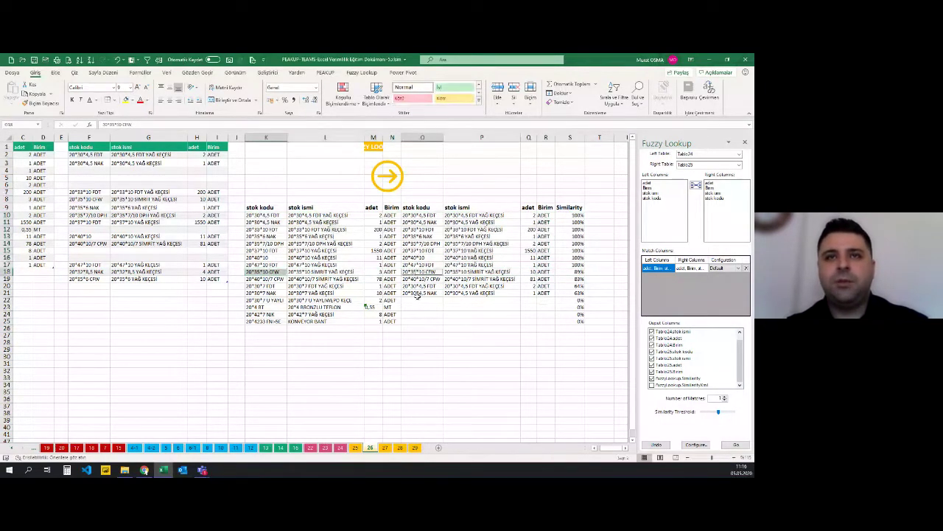
pyautogui.click(333, 272)
pyautogui.keyDown('ctrl'); pyautogui.click(478, 272); pyautogui.keyUp('ctrl')
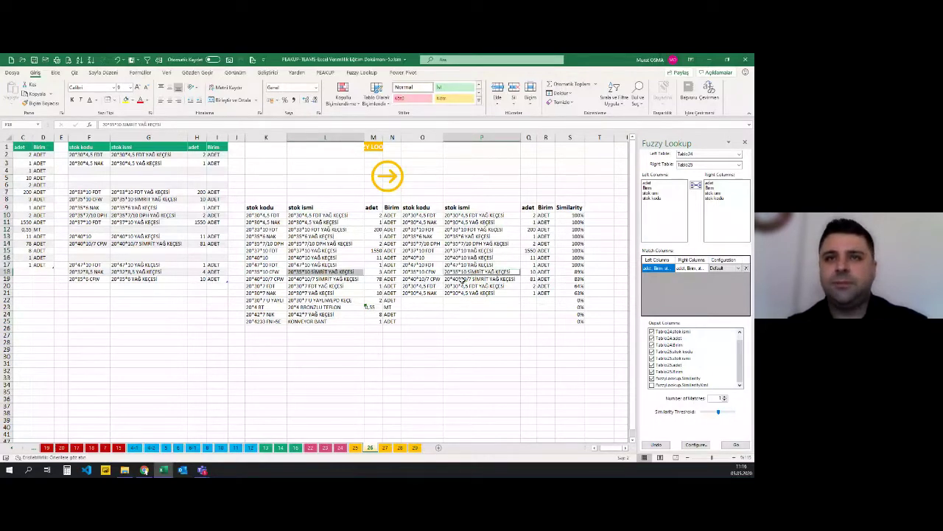
pyautogui.click(379, 272)
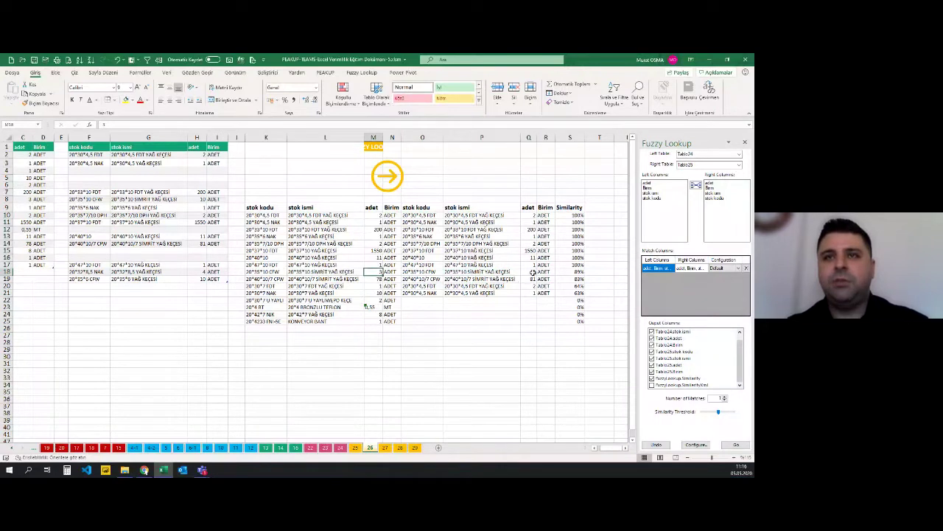
pyautogui.keyDown('ctrl'); pyautogui.click(529, 272); pyautogui.keyUp('ctrl')
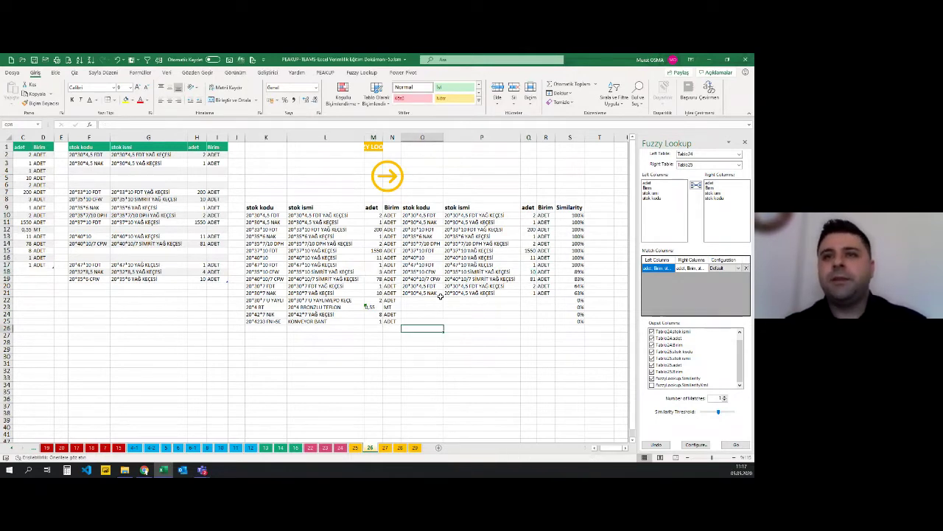
pyautogui.moveTo(317, 280)
pyautogui.mouseDown()
pyautogui.moveTo(581, 280)
pyautogui.moveTo(265, 286)
pyautogui.moveTo(577, 283)
pyautogui.mouseUp()
pyautogui.click(571, 286)
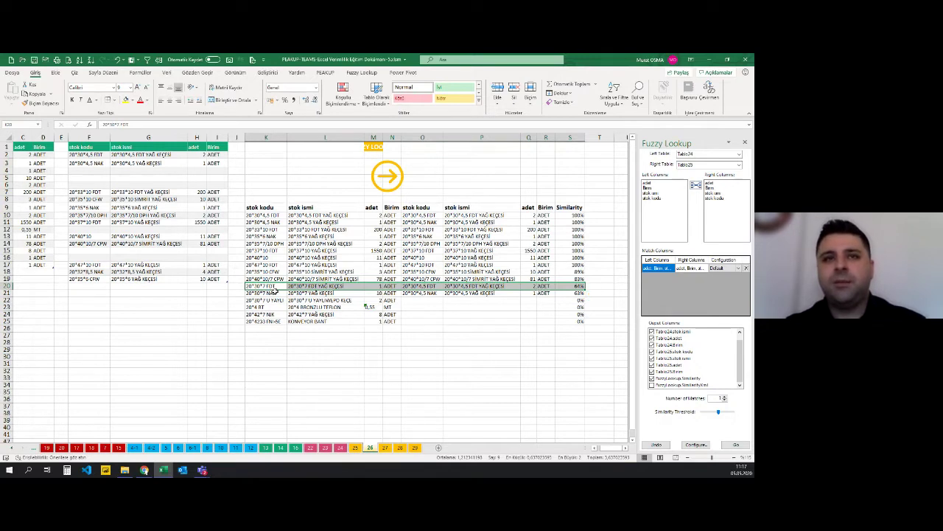
pyautogui.moveTo(273, 292); pyautogui.dragTo(579, 294)
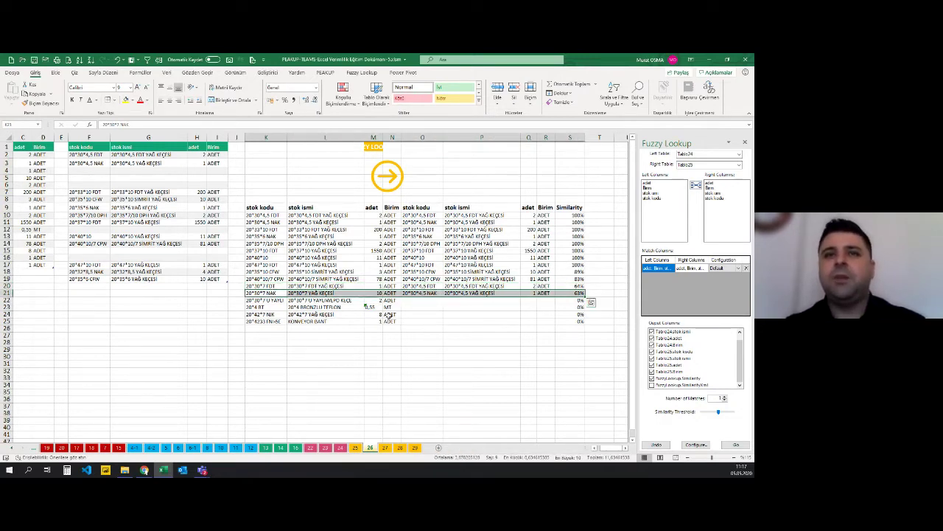
pyautogui.click(382, 293)
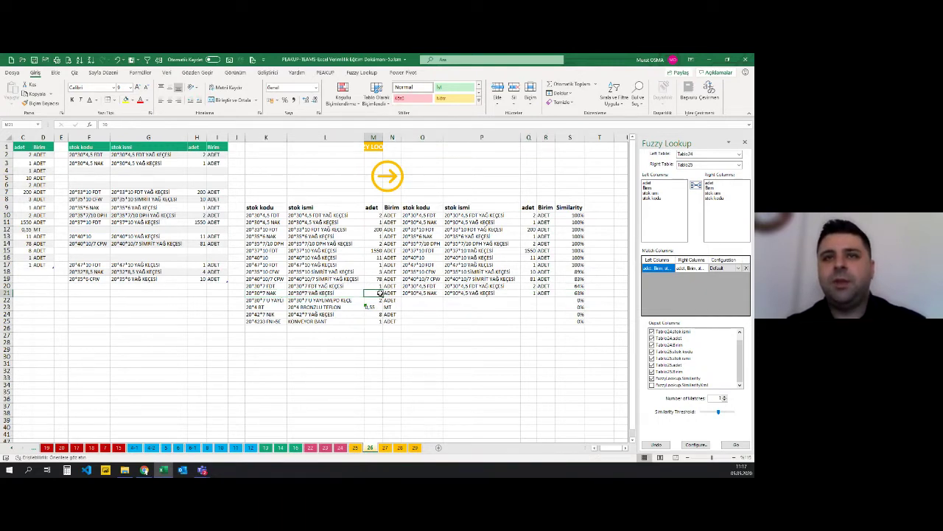
pyautogui.click(523, 293)
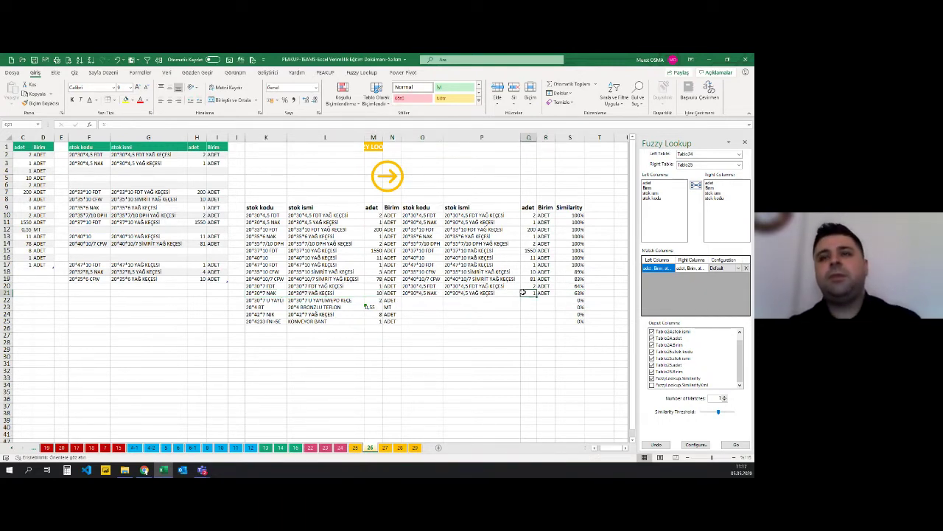
pyautogui.click(558, 293)
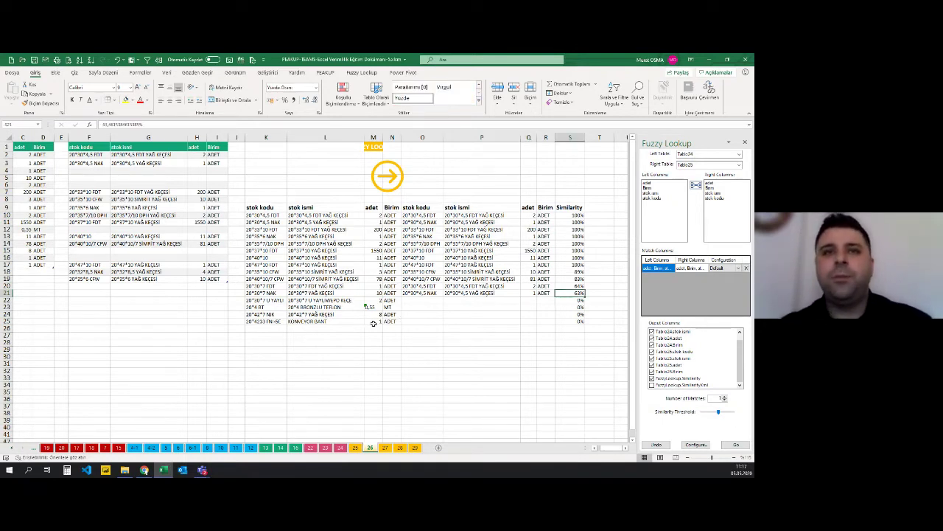
pyautogui.moveTo(254, 300); pyautogui.dragTo(570, 322)
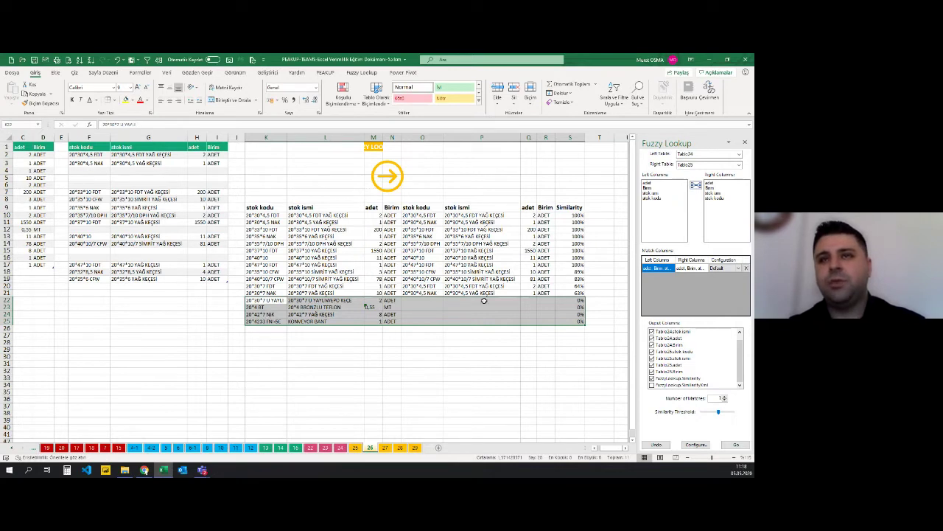
pyautogui.click(386, 327)
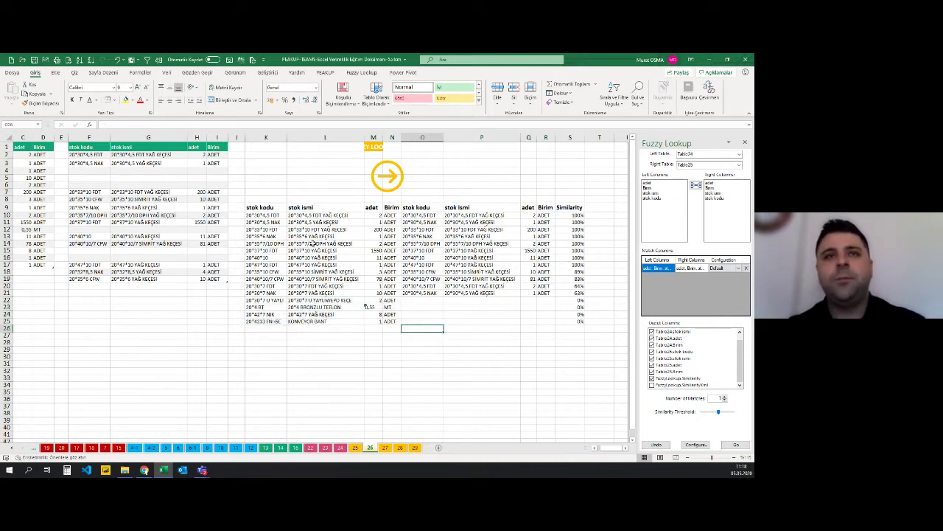
pyautogui.click(373, 229)
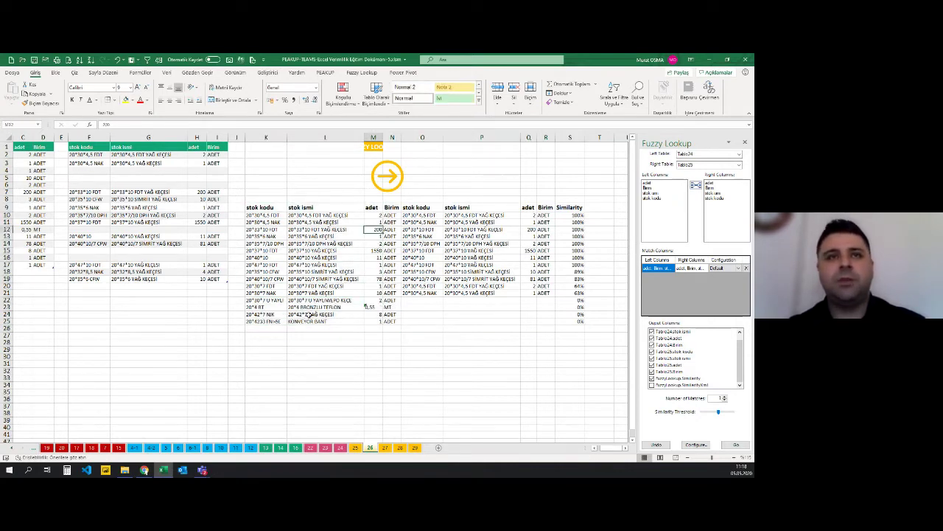
pyautogui.click(308, 314)
# Delete the old match result table and set K15 as the output location.
pyautogui.moveTo(254, 207); pyautogui.dragTo(604, 351)
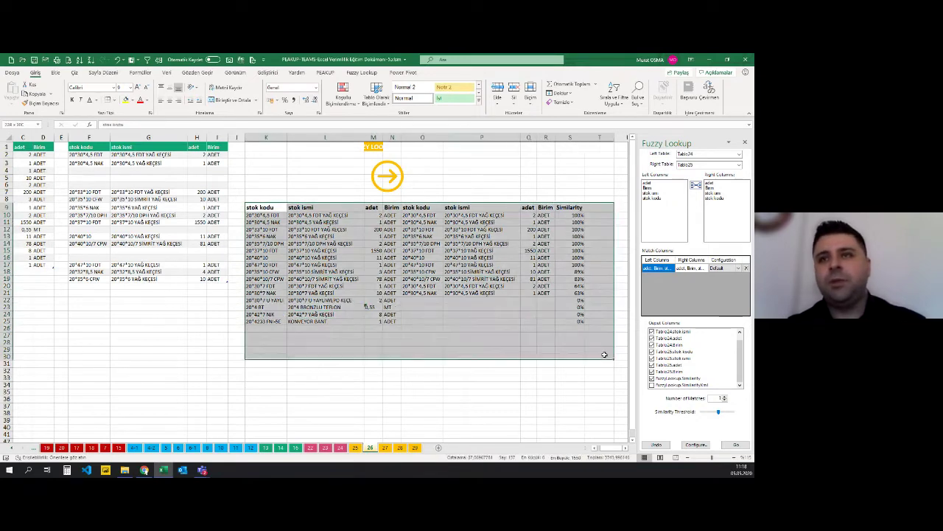
pyautogui.press('Delete')
pyautogui.click(309, 271)
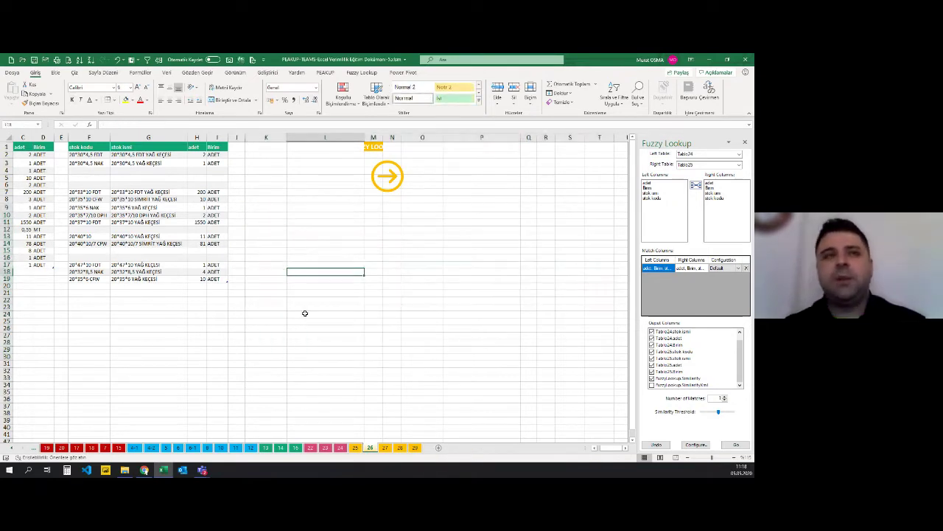
pyautogui.click(249, 251)
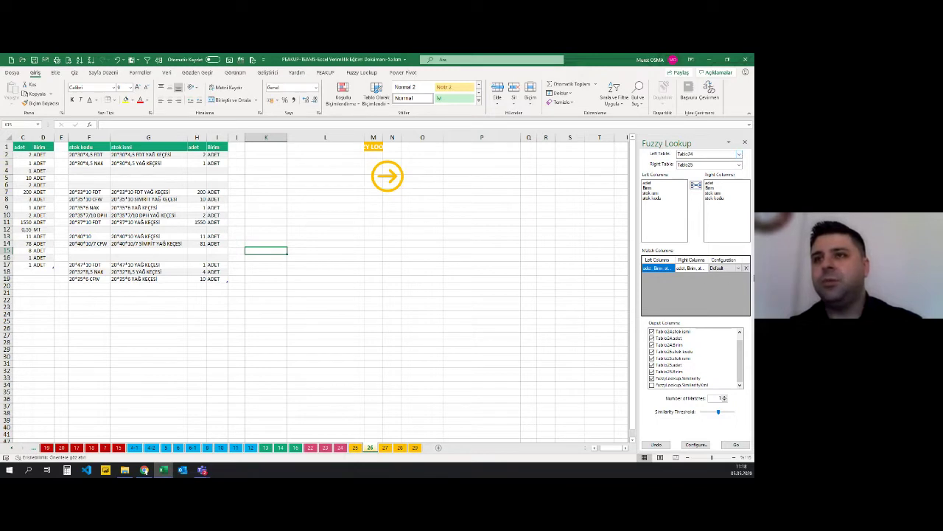
# Match stok kodu to stok kodu only, with similarity threshold at maximum, and run it.
pyautogui.click(746, 268)
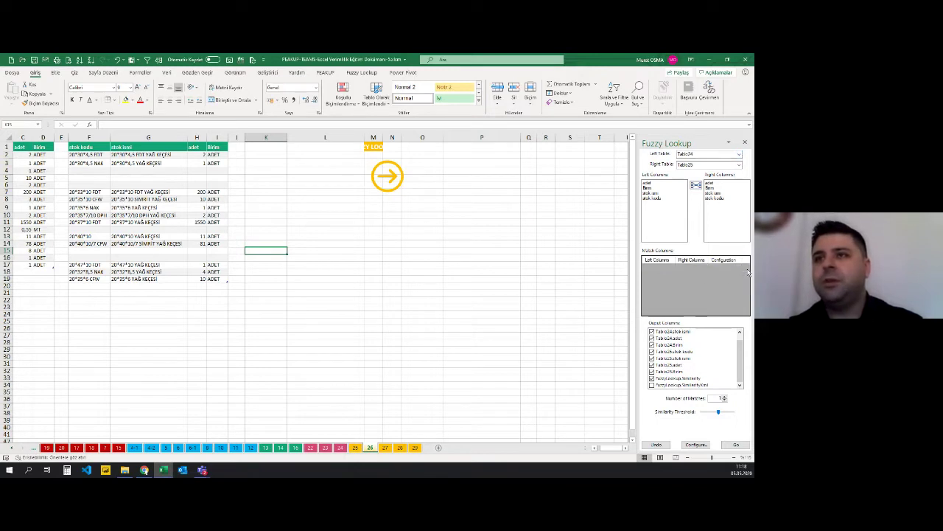
pyautogui.click(652, 197)
pyautogui.click(713, 198)
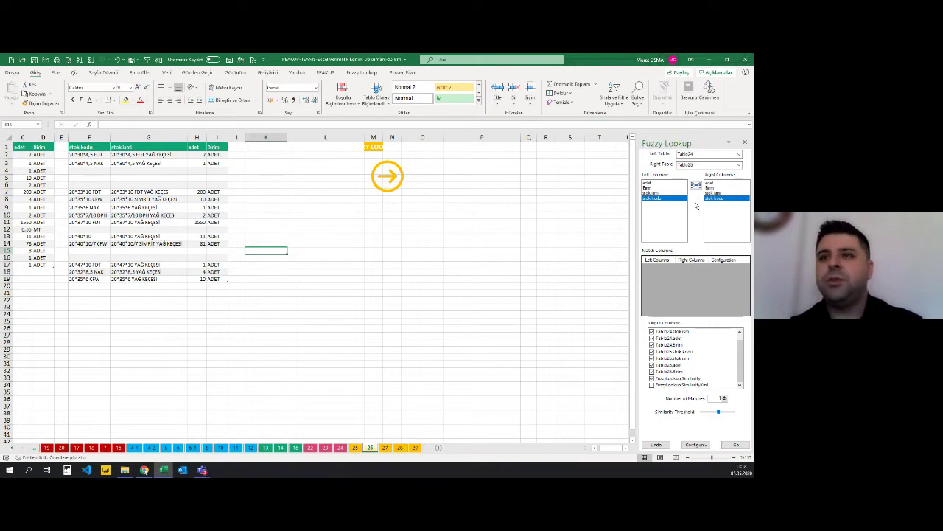
pyautogui.click(696, 185)
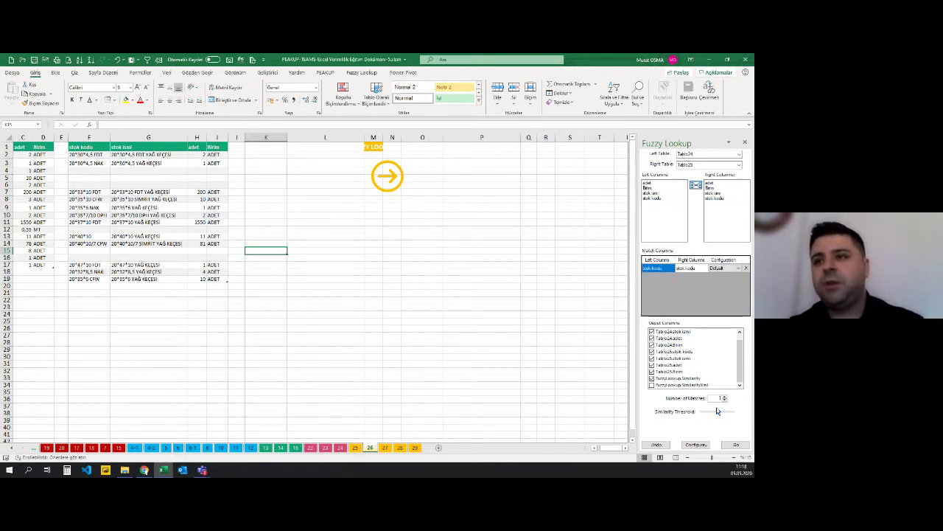
pyautogui.moveTo(717, 411); pyautogui.dragTo(734, 412)
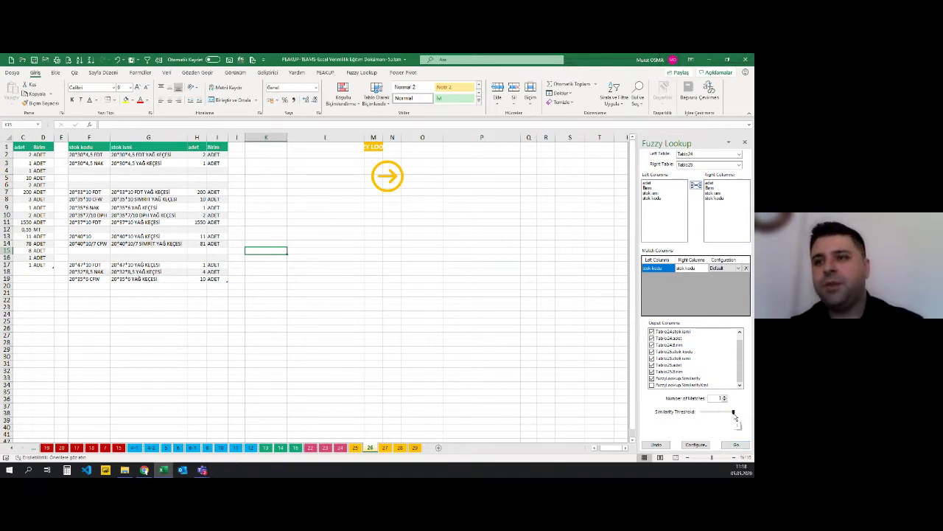
pyautogui.click(736, 444)
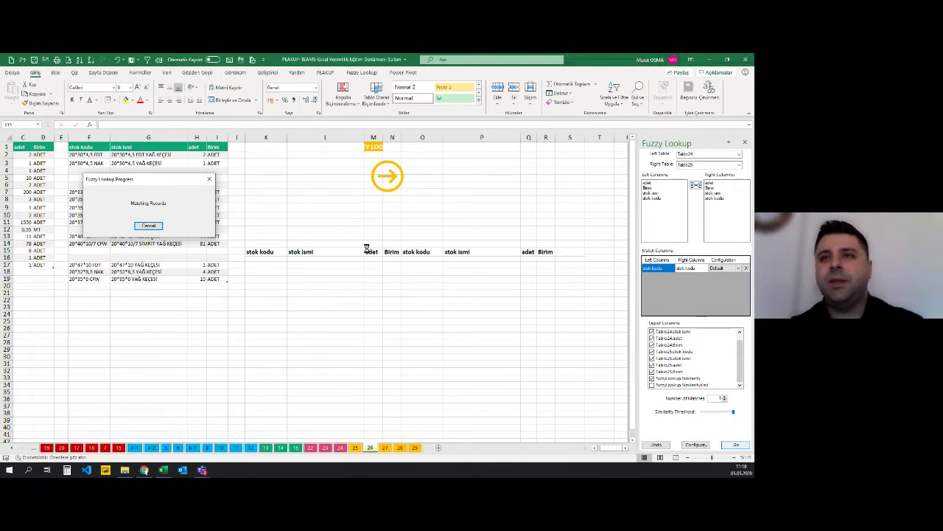
# Show column S as percentages, sort 100% matches to the top, and select the matched codes.
pyautogui.click(569, 137)
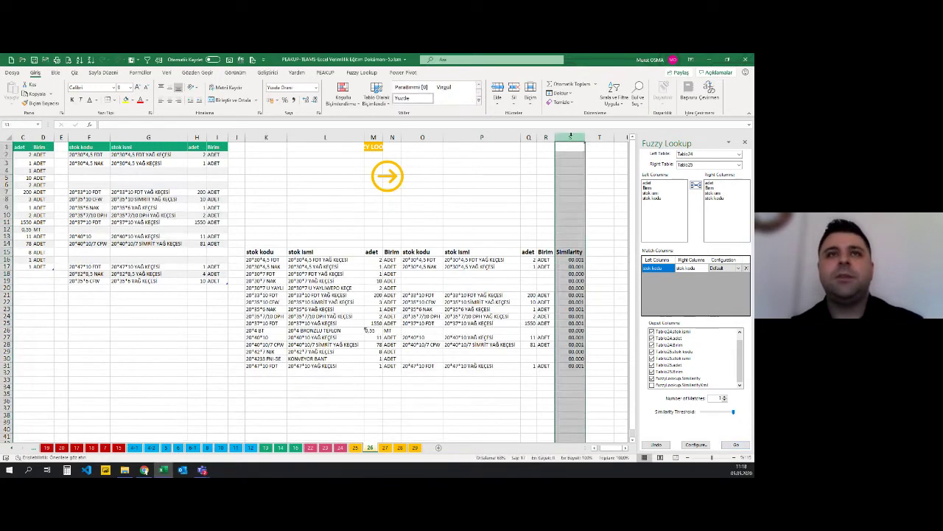
pyautogui.click(286, 100)
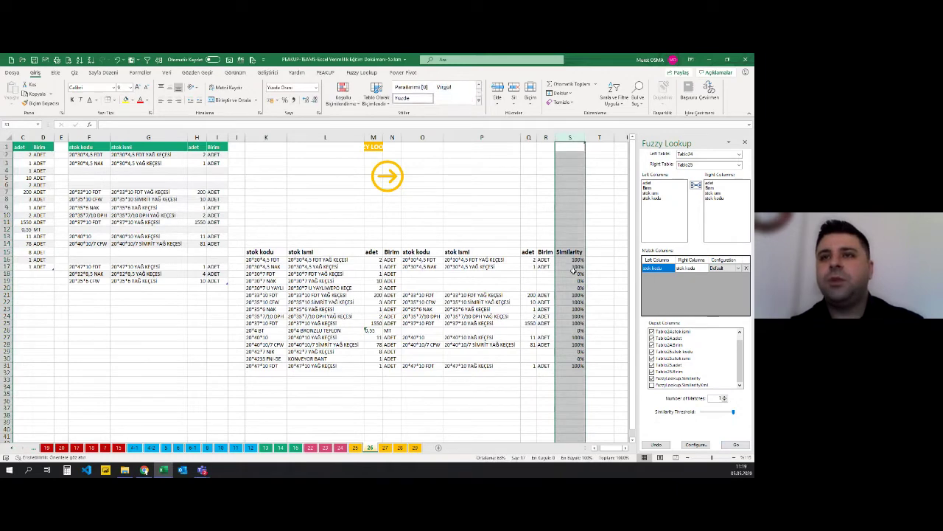
pyautogui.click(574, 260)
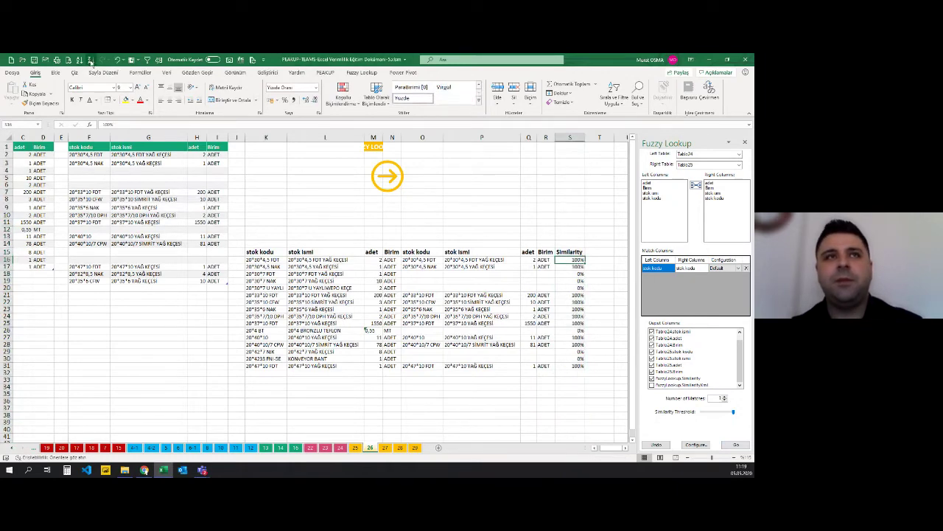
pyautogui.click(90, 60)
pyautogui.moveTo(569, 324)
pyautogui.mouseDown()
pyautogui.moveTo(256, 270)
pyautogui.moveTo(272, 325)
pyautogui.mouseUp()
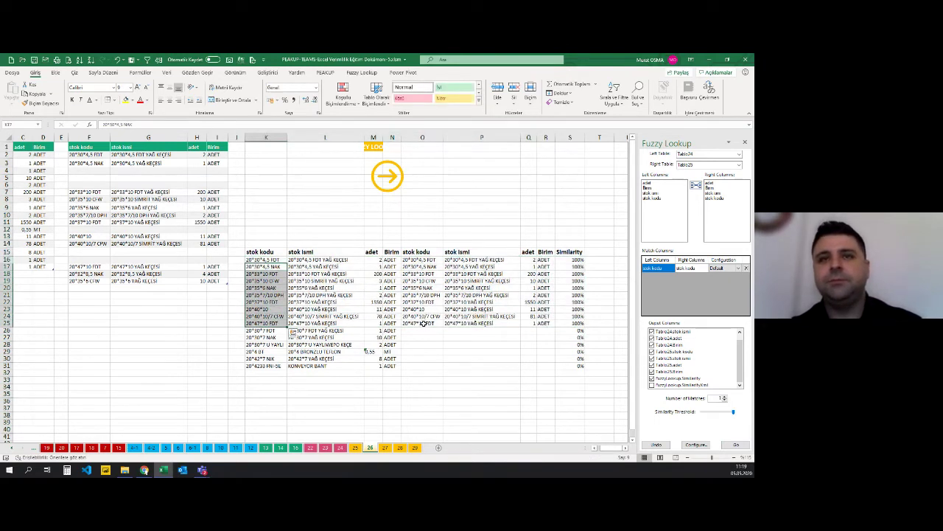
# Highlight the fully matched rows and then the whole stok kodu result table.
pyautogui.moveTo(423, 325); pyautogui.dragTo(414, 260)
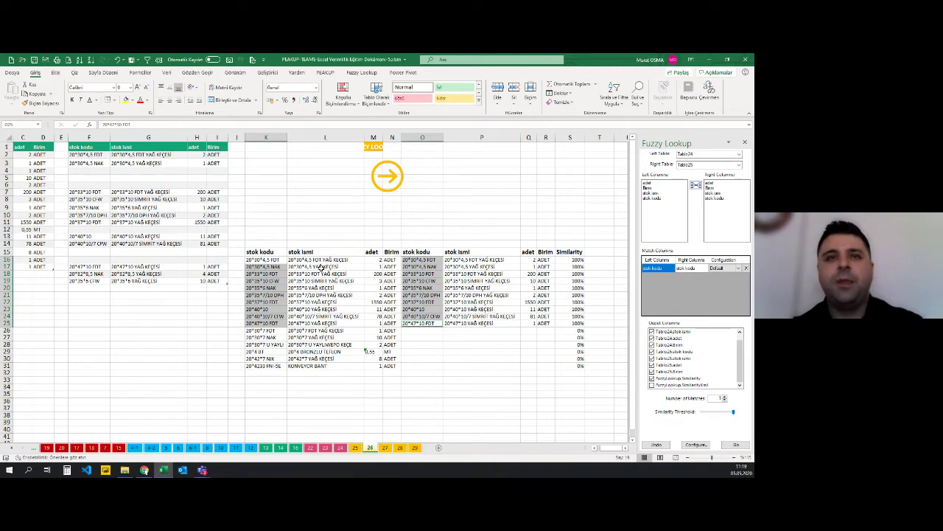
pyautogui.moveTo(258, 259); pyautogui.dragTo(555, 329)
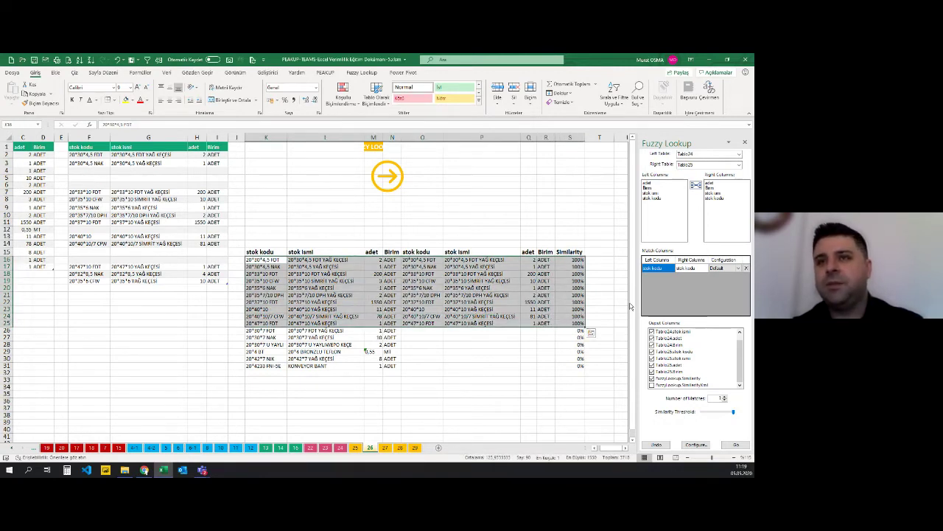
pyautogui.moveTo(254, 241)
pyautogui.mouseDown()
pyautogui.moveTo(601, 366)
pyautogui.moveTo(568, 330)
pyautogui.mouseUp()
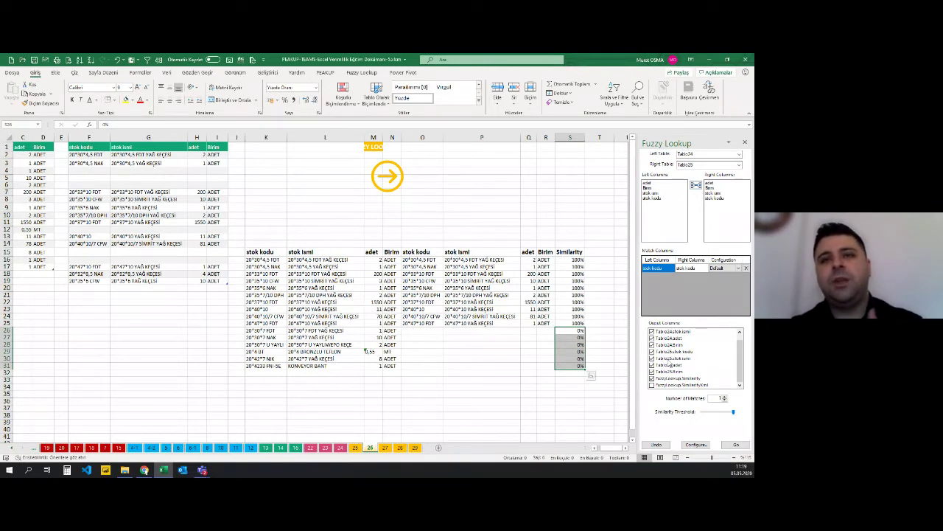
# Delete the result table in K15:S31 and pick L17 as the next output cell.
pyautogui.moveTo(267, 251); pyautogui.dragTo(579, 370)
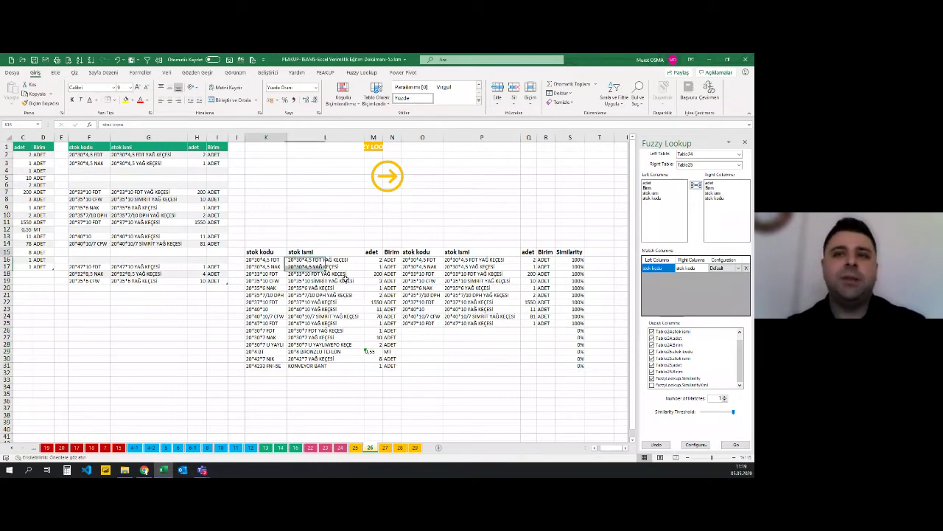
pyautogui.press('Delete')
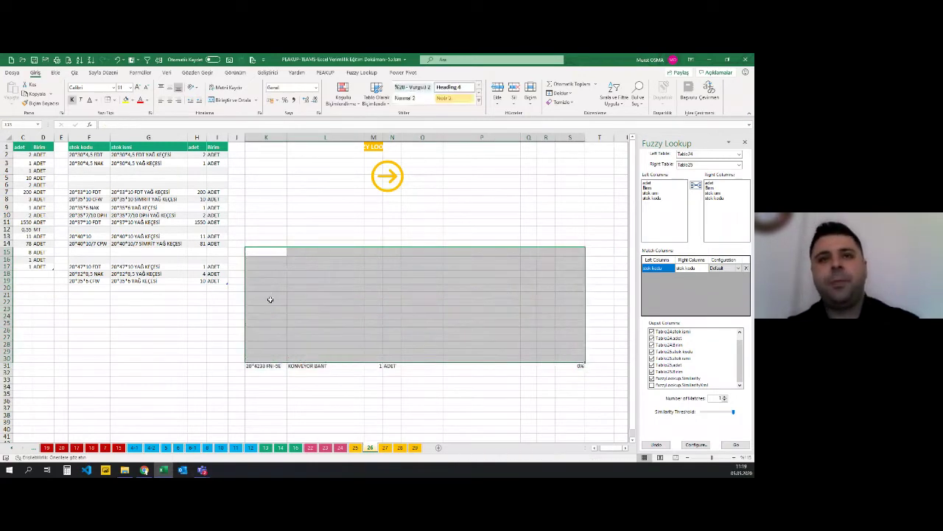
pyautogui.moveTo(270, 300)
pyautogui.mouseDown()
pyautogui.moveTo(566, 399)
pyautogui.moveTo(596, 391)
pyautogui.mouseUp()
pyautogui.press('Delete')
pyautogui.click(325, 266)
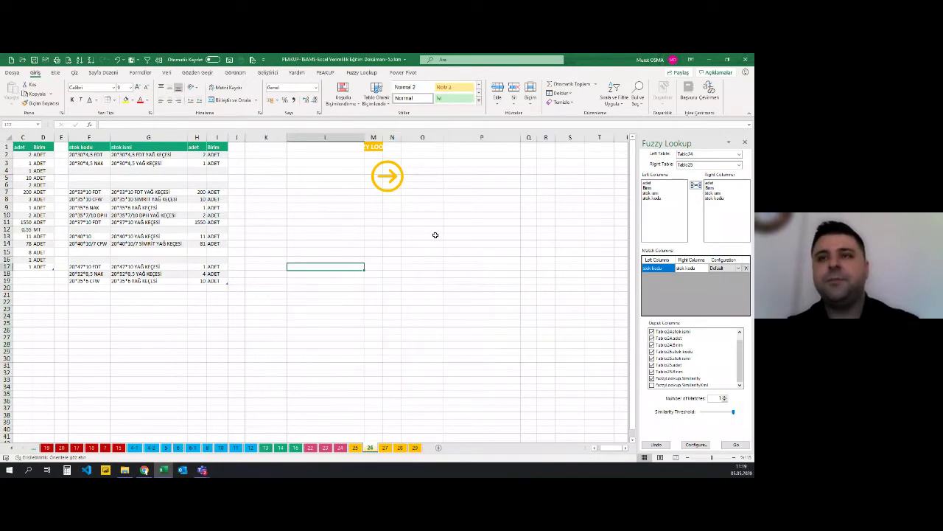
# Replace the pairing with stok ismi plus stok kodu from both tables and run the match.
pyautogui.click(746, 268)
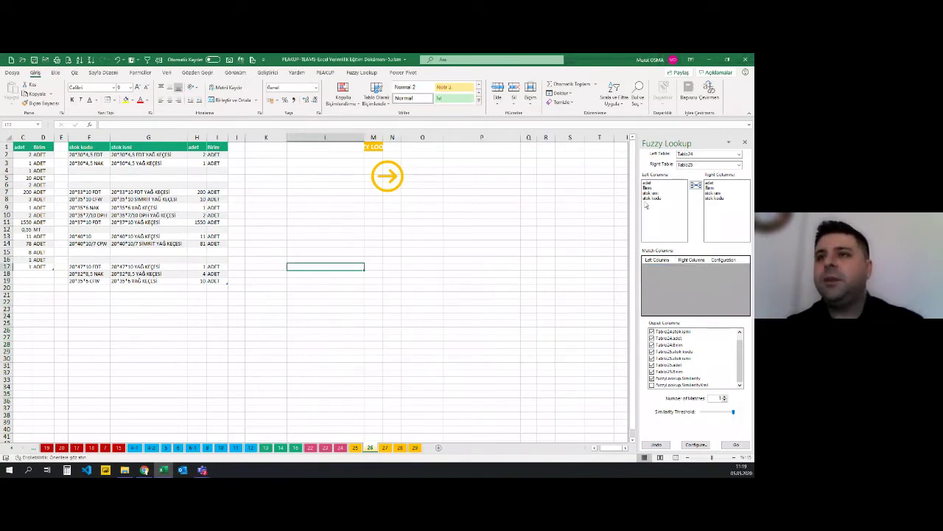
pyautogui.click(655, 194)
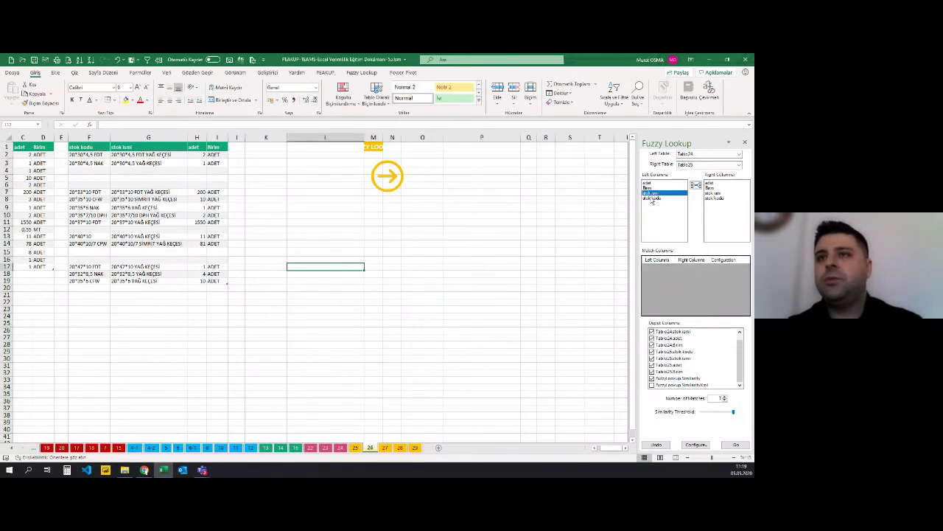
pyautogui.click(712, 193)
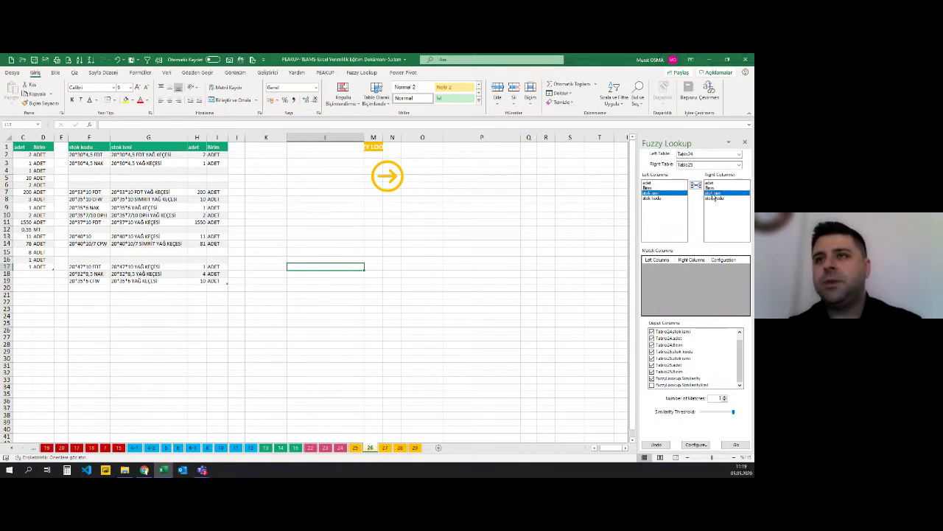
pyautogui.keyDown('ctrl'); pyautogui.click(656, 198); pyautogui.keyUp('ctrl')
pyautogui.keyDown('ctrl'); pyautogui.click(713, 198); pyautogui.keyUp('ctrl')
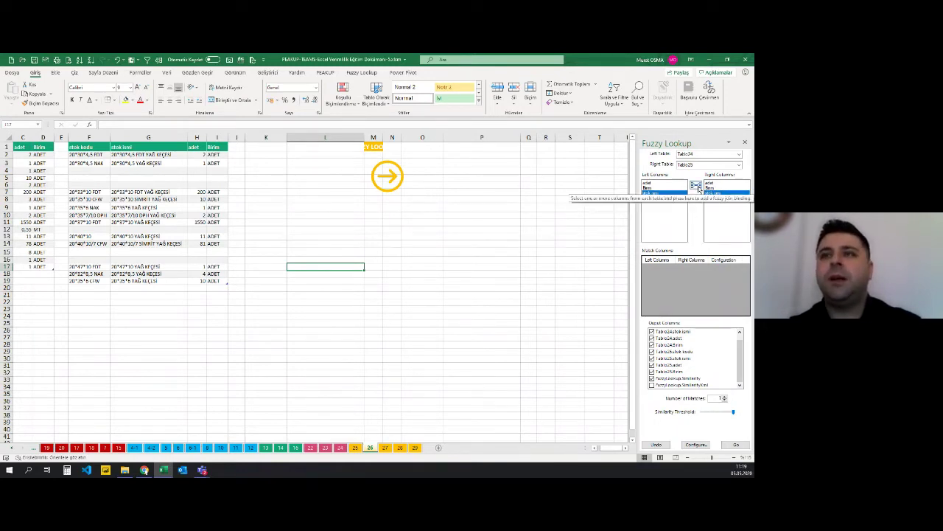
pyautogui.click(696, 187)
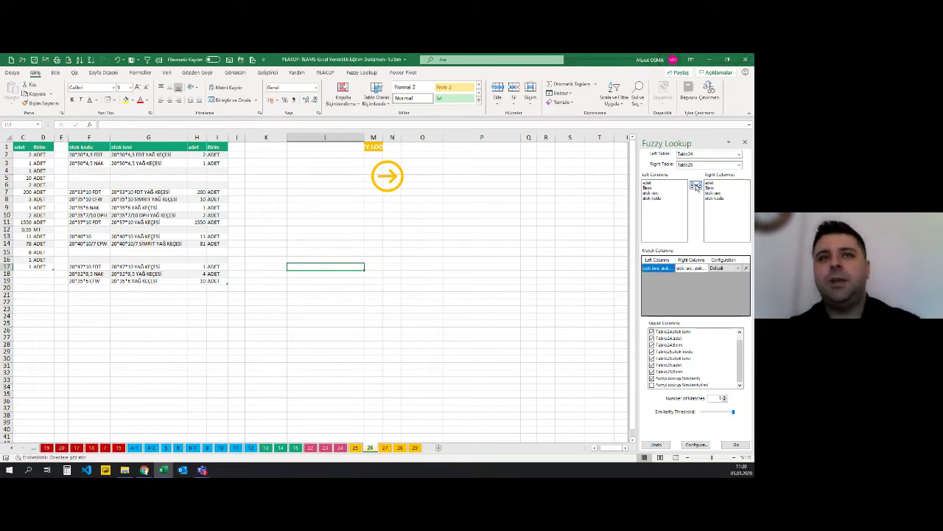
pyautogui.click(691, 269)
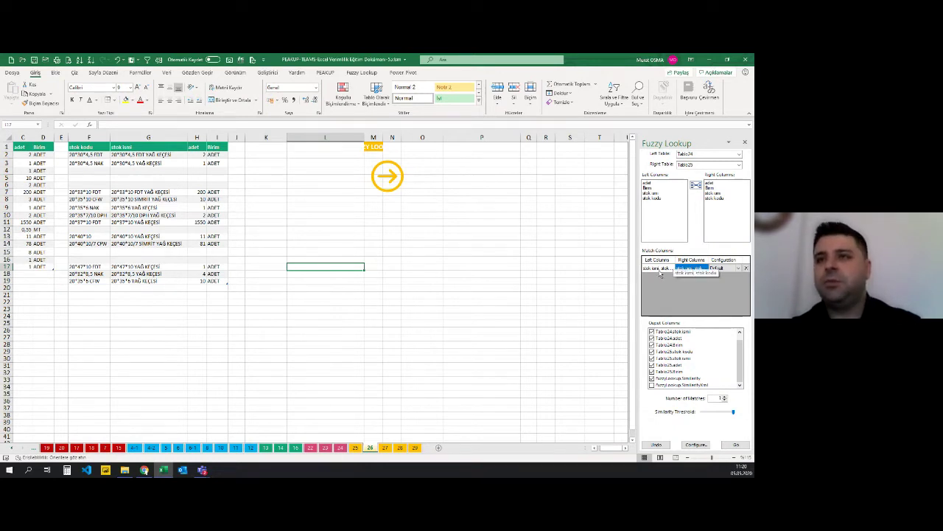
pyautogui.click(660, 271)
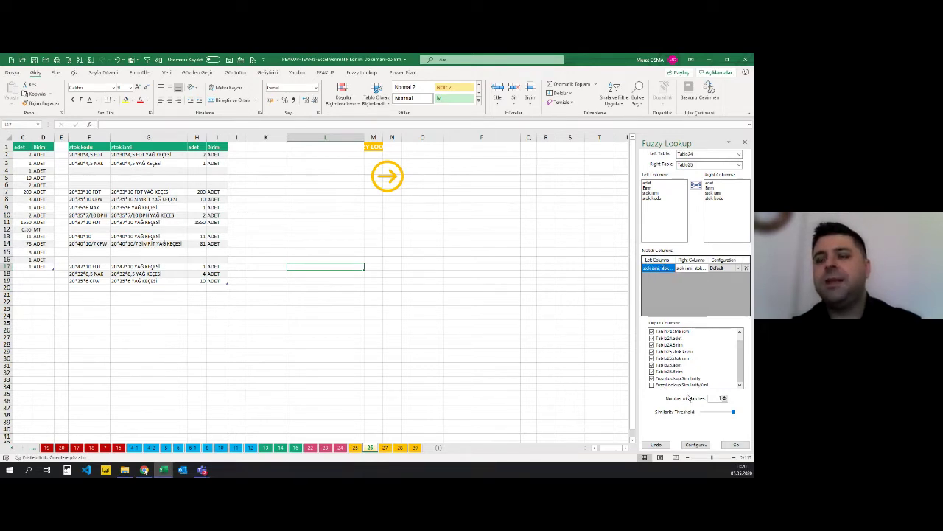
pyautogui.click(736, 445)
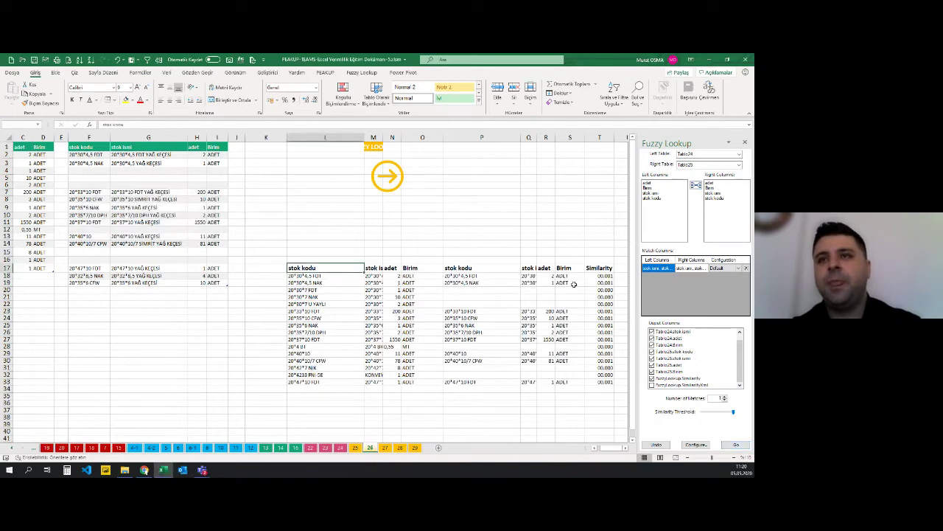
# Format the new Similarity values as percentages and sort best matches to the top.
pyautogui.moveTo(599, 275); pyautogui.dragTo(599, 396)
pyautogui.click(285, 99)
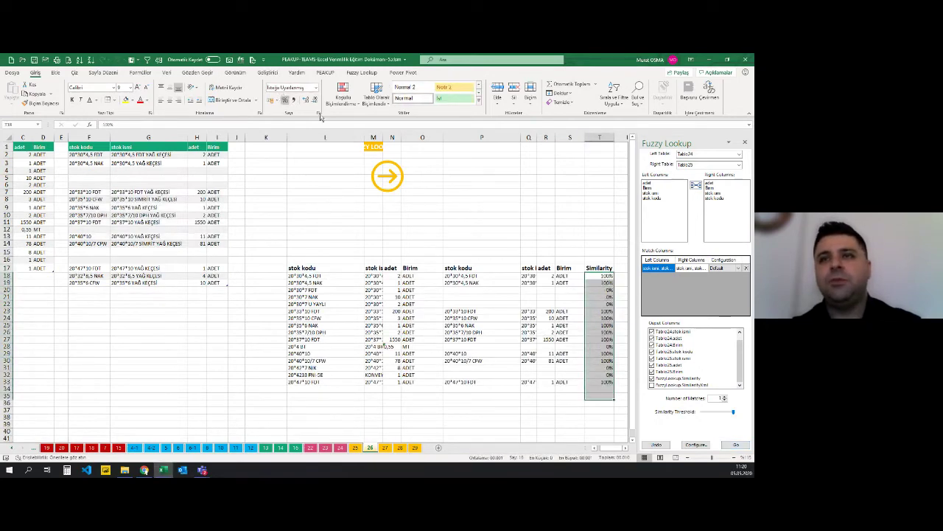
pyautogui.click(589, 277)
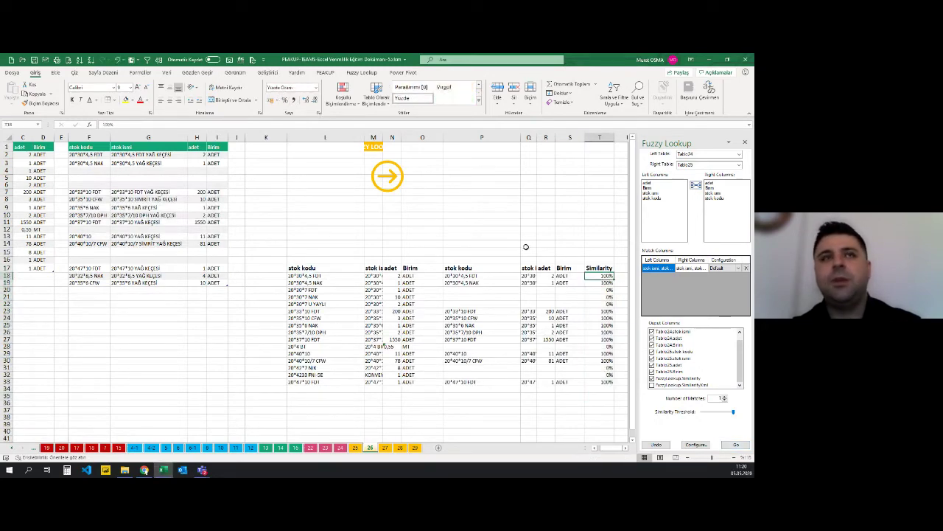
pyautogui.click(90, 59)
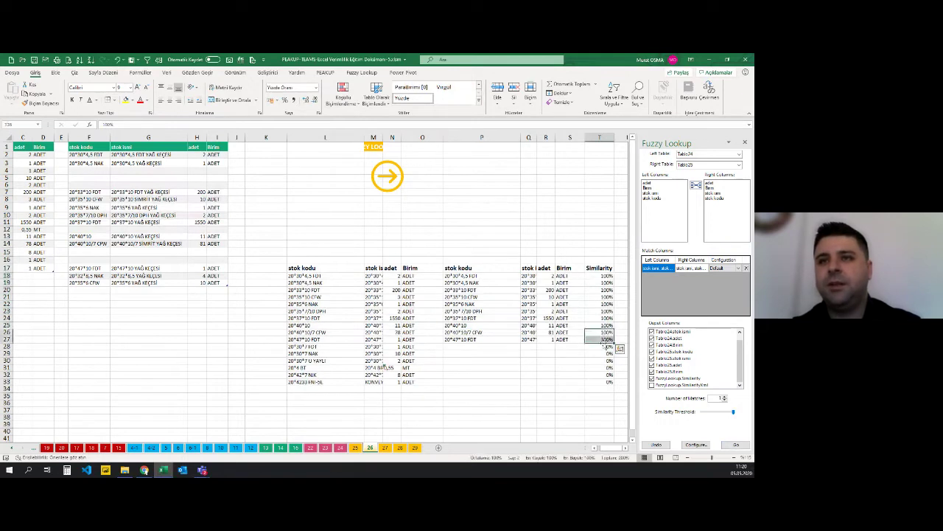
# Select the 100% matched rows, then the whole L17:T33 result table, to review it.
pyautogui.moveTo(602, 339); pyautogui.dragTo(310, 275)
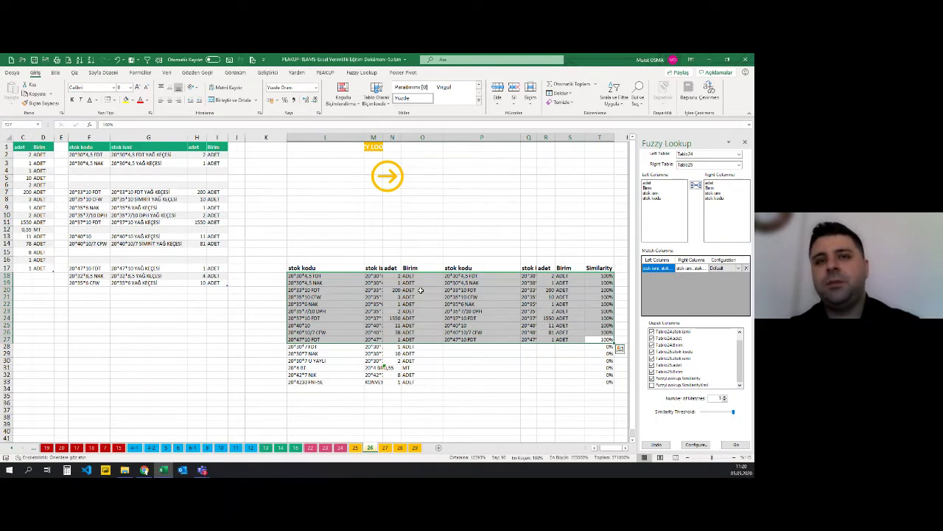
pyautogui.moveTo(295, 269); pyautogui.dragTo(508, 367)
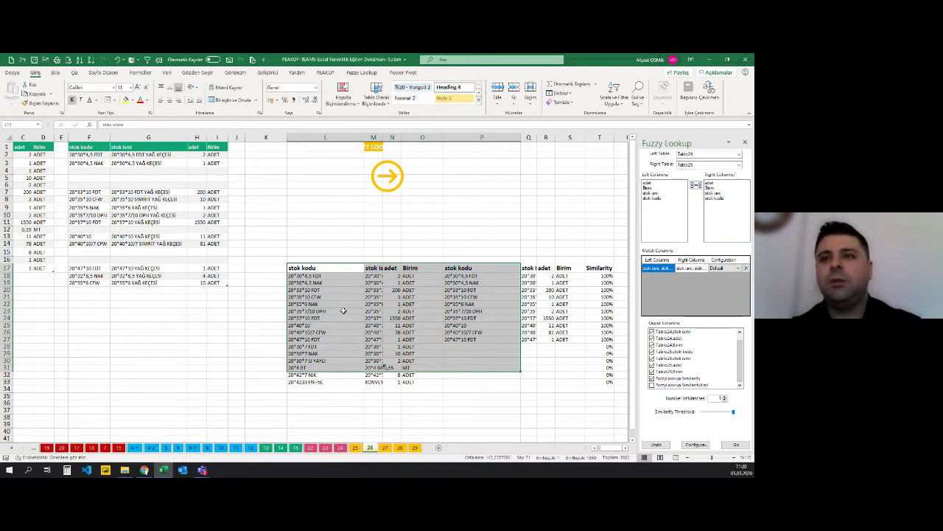
pyautogui.moveTo(310, 270); pyautogui.dragTo(605, 379)
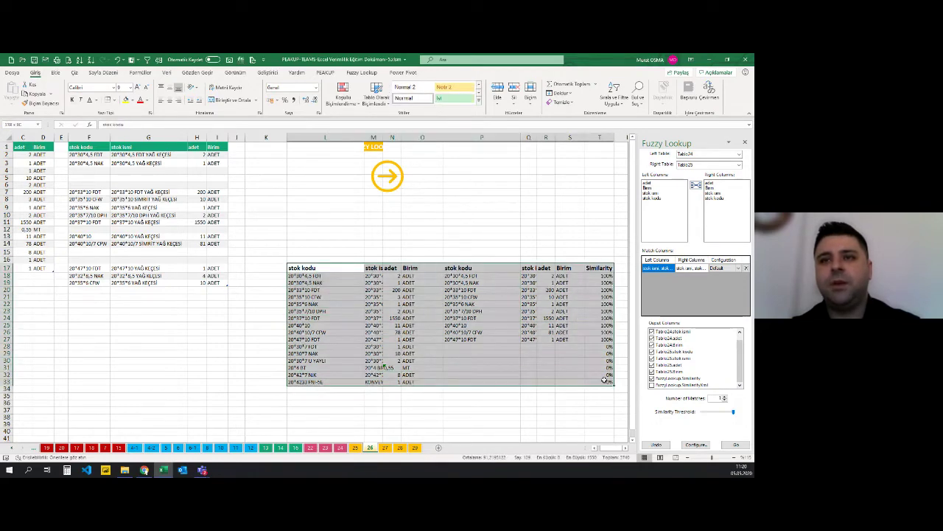
pyautogui.click(482, 367)
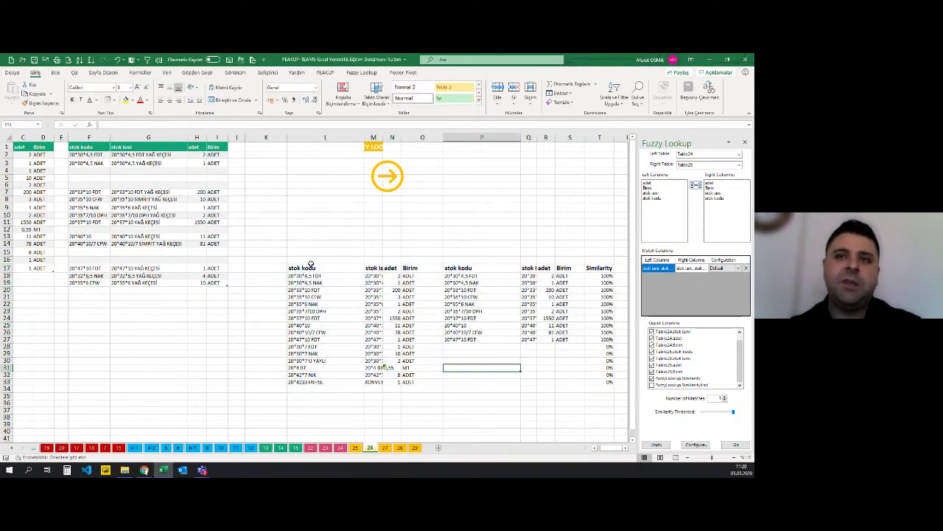
pyautogui.moveTo(310, 270); pyautogui.dragTo(607, 382)
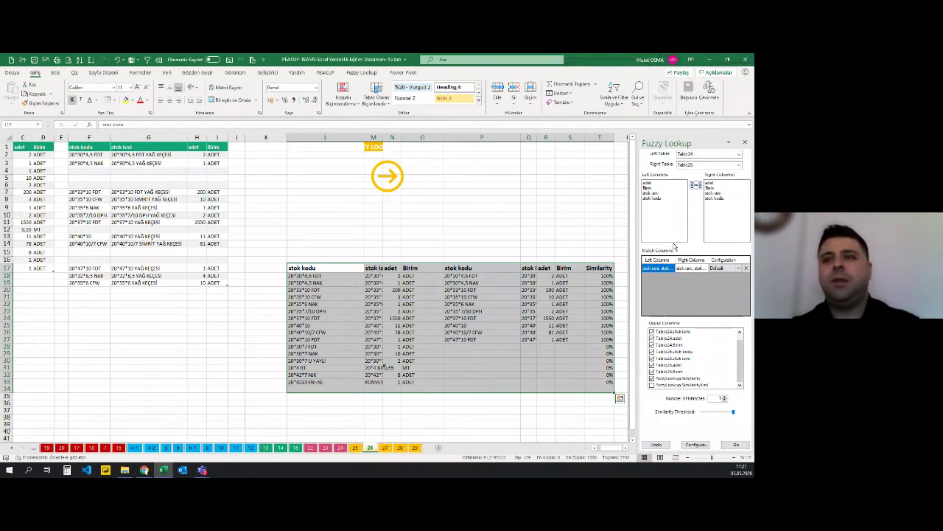
# Lower the similarity threshold from 0.95 to about 0.6.
pyautogui.moveTo(733, 414)
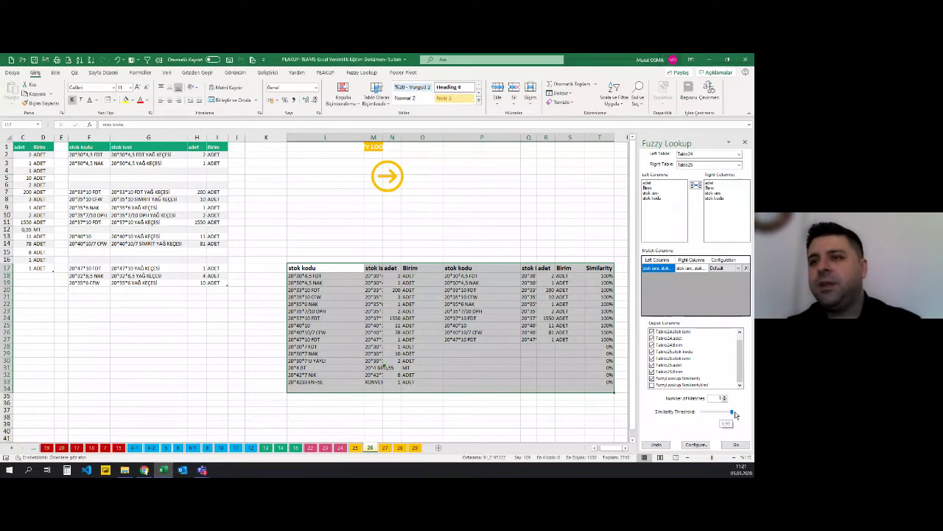
pyautogui.moveTo(736, 415); pyautogui.dragTo(726, 415)
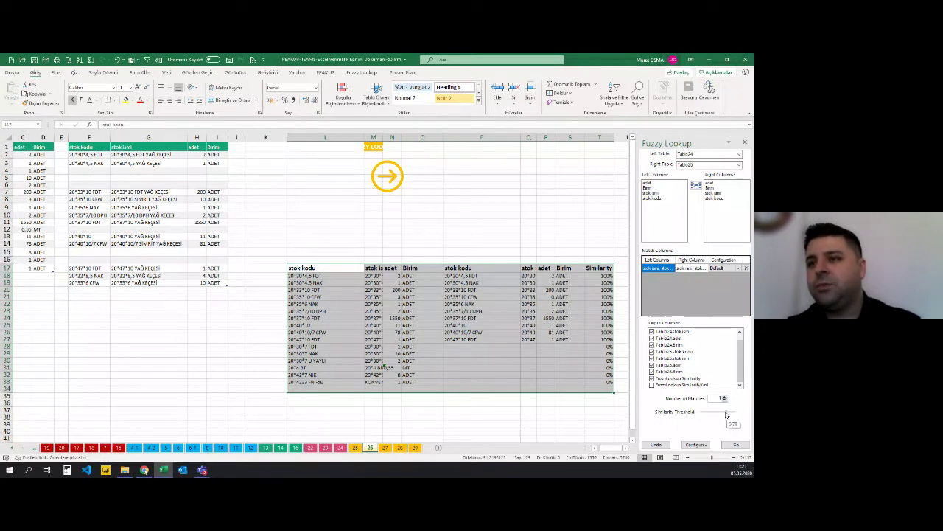
pyautogui.moveTo(726, 415); pyautogui.dragTo(717, 415)
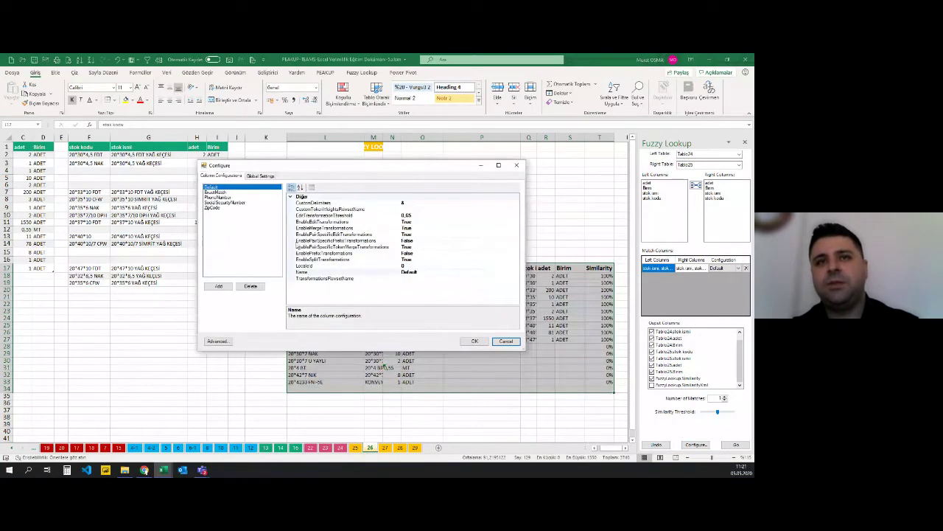
# Inspect the configuration's raw XML and global settings, then close the configuration windows.
pyautogui.click(216, 340)
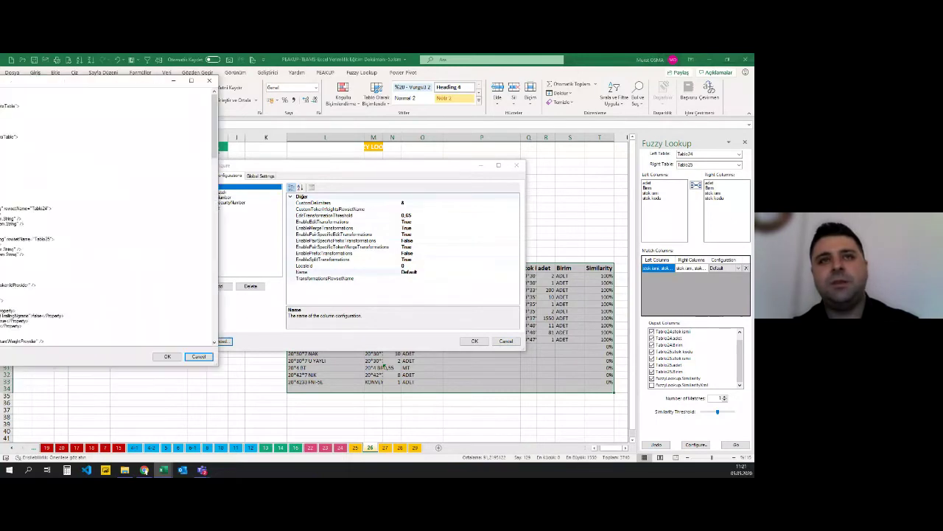
pyautogui.scroll(-5, 282, 218)
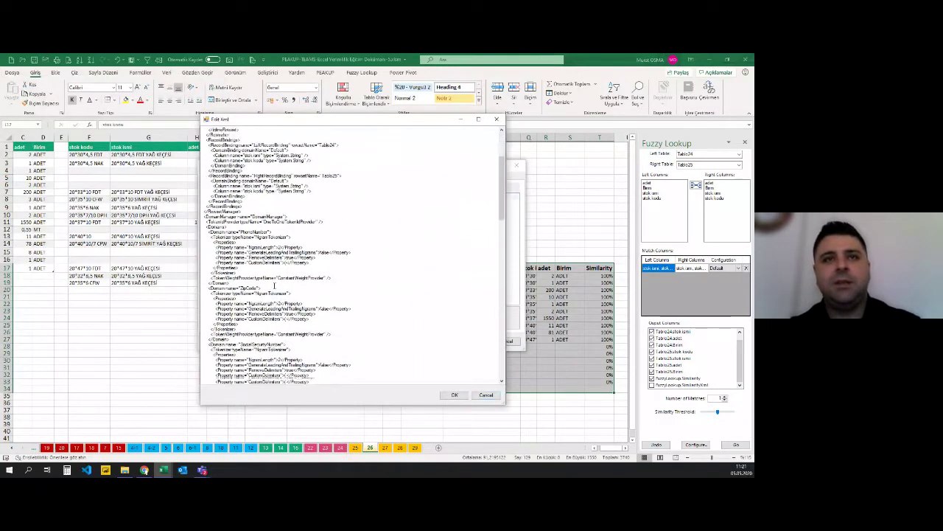
pyautogui.scroll(-5, 287, 236)
pyautogui.scroll(-5, 295, 265)
pyautogui.scroll(-5, 303, 292)
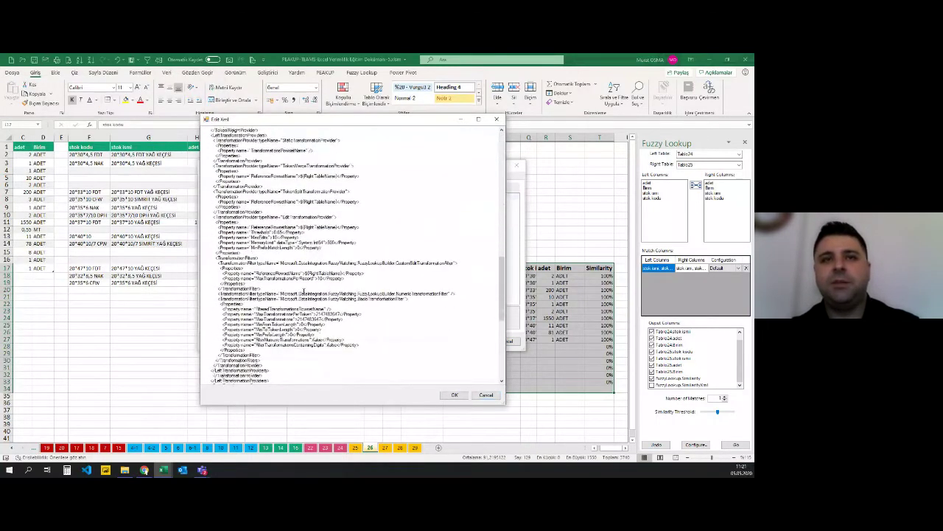
pyautogui.scroll(-2, 303, 292)
pyautogui.scroll(-3, 316, 317)
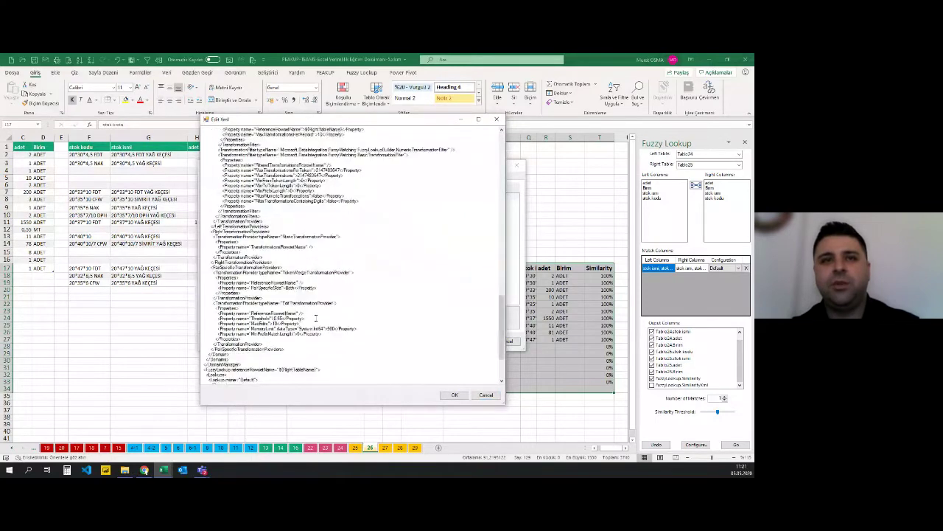
pyautogui.click(486, 394)
pyautogui.click(248, 176)
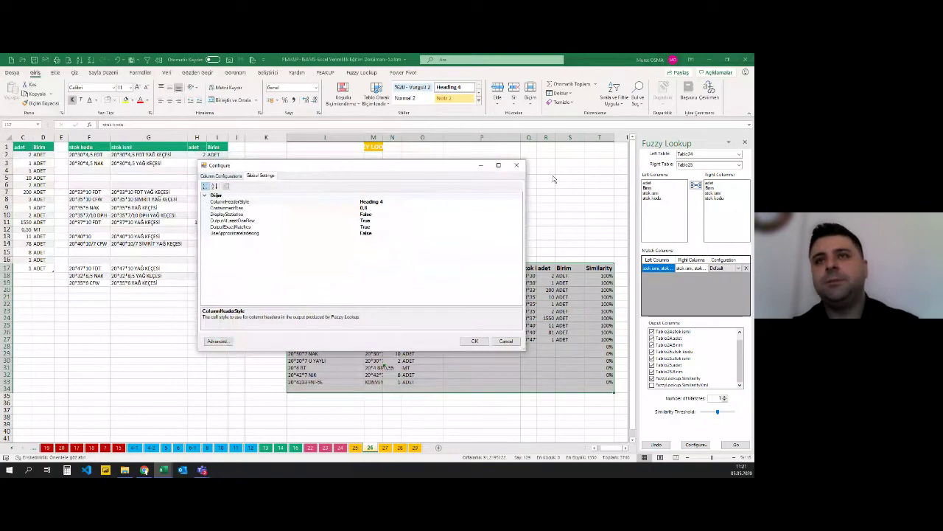
pyautogui.click(517, 165)
pyautogui.click(546, 243)
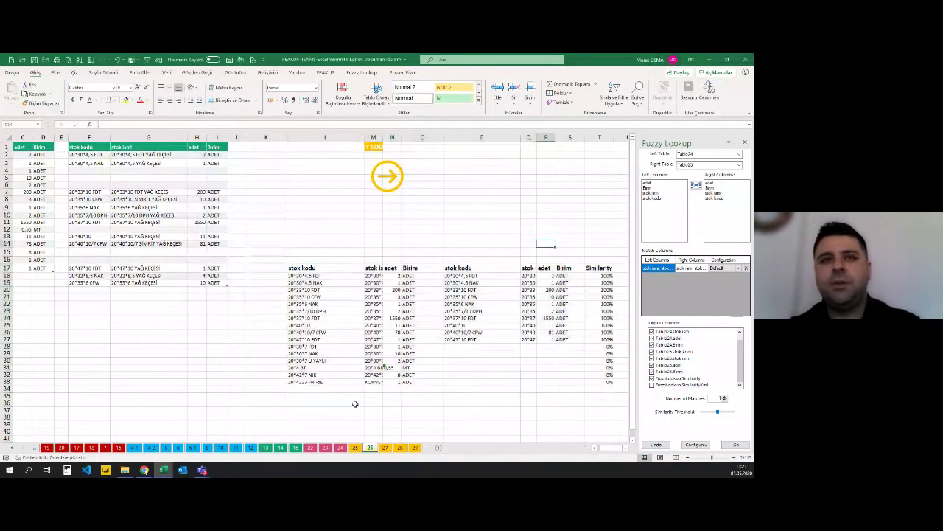
# Delete the previous Fuzzy Lookup match results from the sheet.
pyautogui.click(292, 257)
pyautogui.press('Delete')
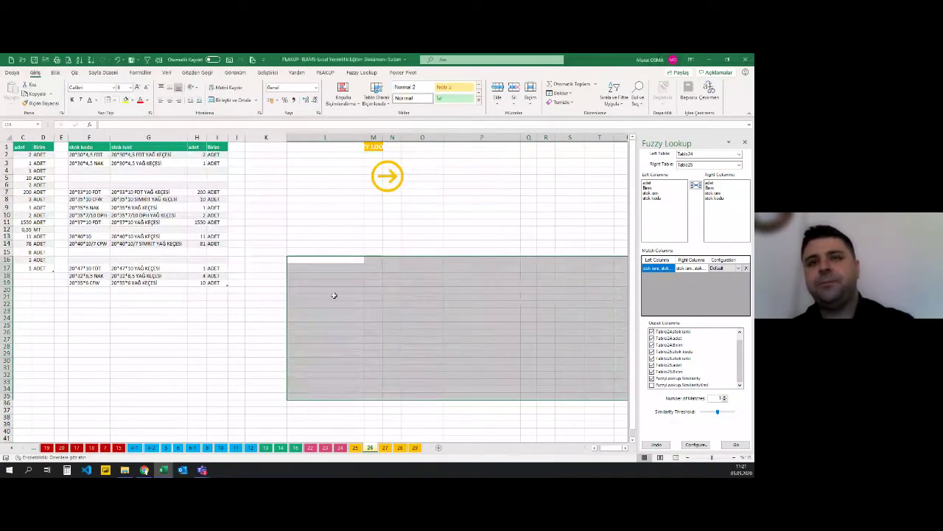
pyautogui.click(332, 295)
# Switch to sheet 27 and look over the pink invoice table, checking the amount in D3.
pyautogui.click(385, 447)
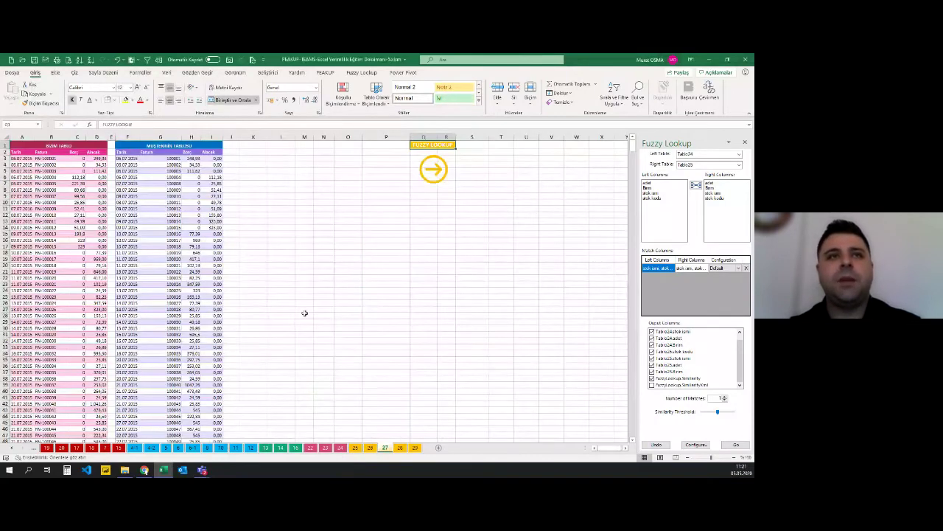
pyautogui.click(364, 258)
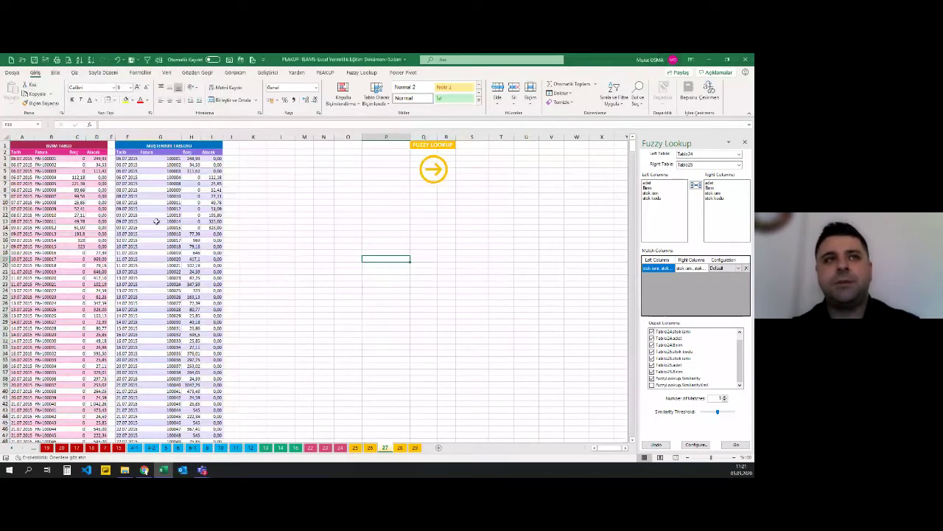
pyautogui.moveTo(22, 153); pyautogui.dragTo(95, 335)
pyautogui.click(76, 291)
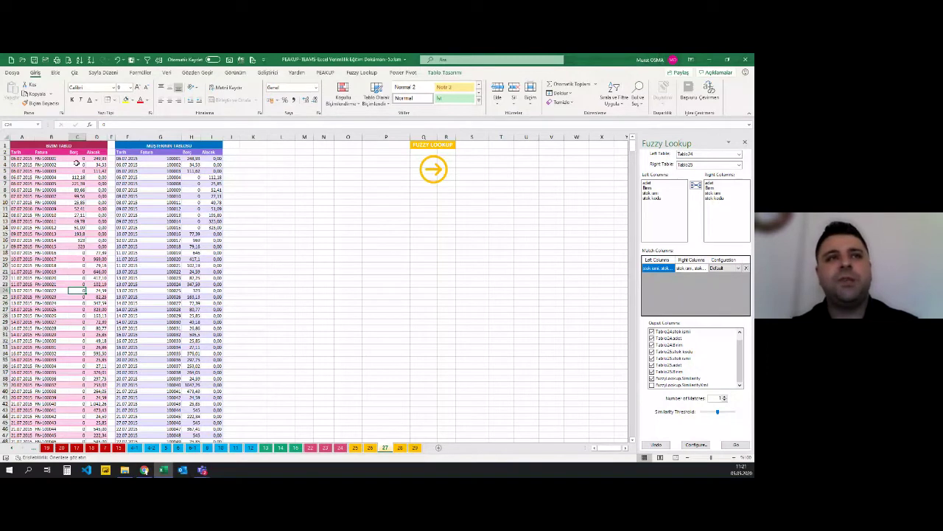
pyautogui.click(96, 157)
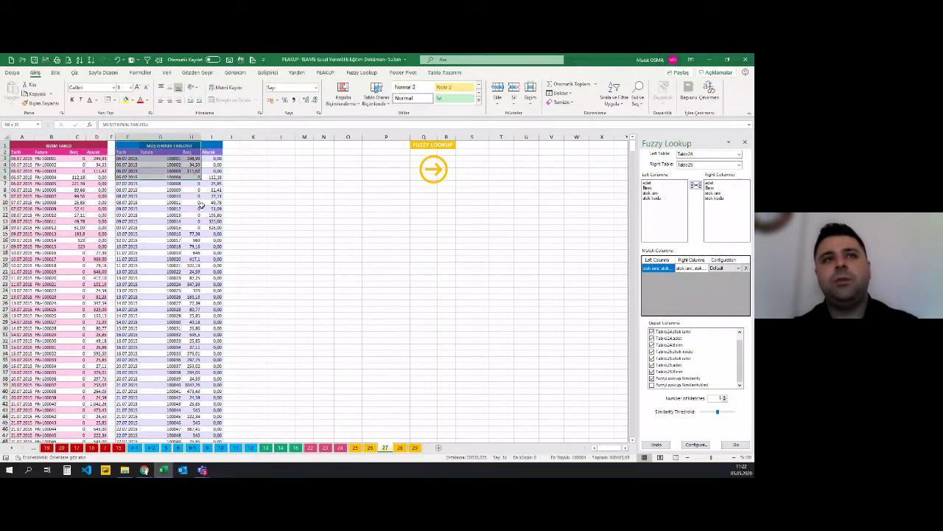
# Compare the first rows of both tables: our invoice in B3 against the customer's G3.
pyautogui.moveTo(119, 148); pyautogui.dragTo(169, 218)
pyautogui.click(129, 164)
pyautogui.click(129, 158)
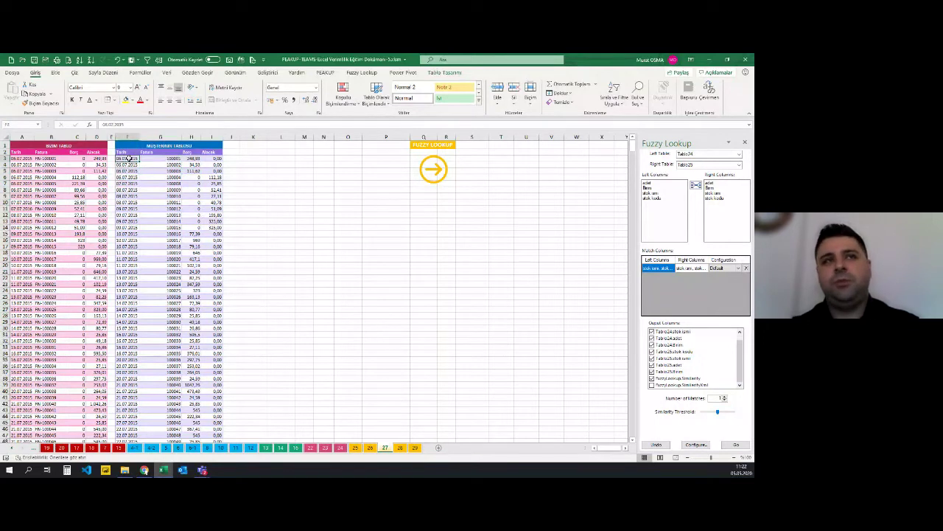
pyautogui.click(39, 159)
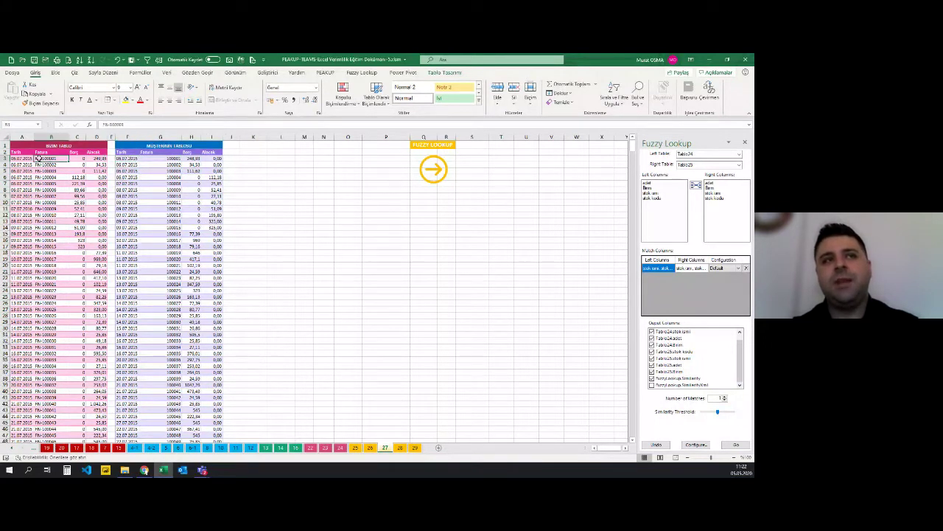
pyautogui.moveTo(118, 158); pyautogui.dragTo(213, 158)
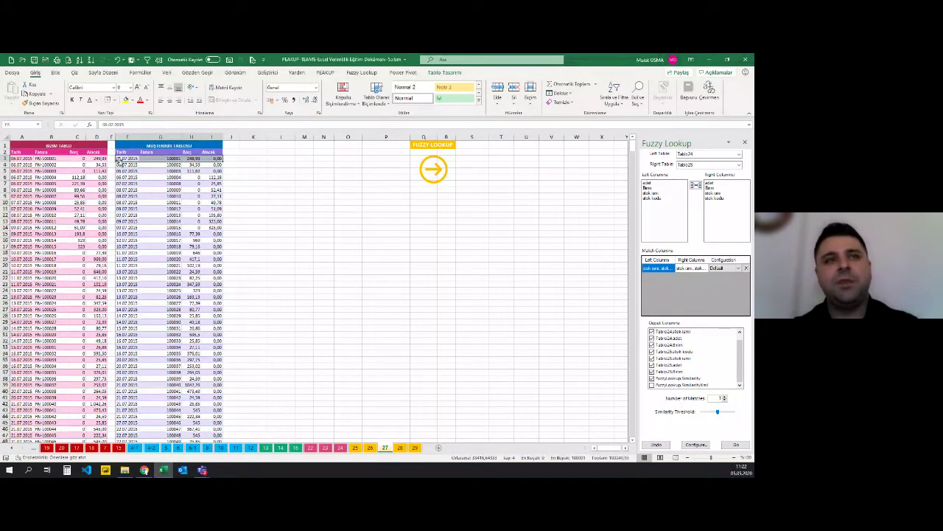
pyautogui.click(163, 159)
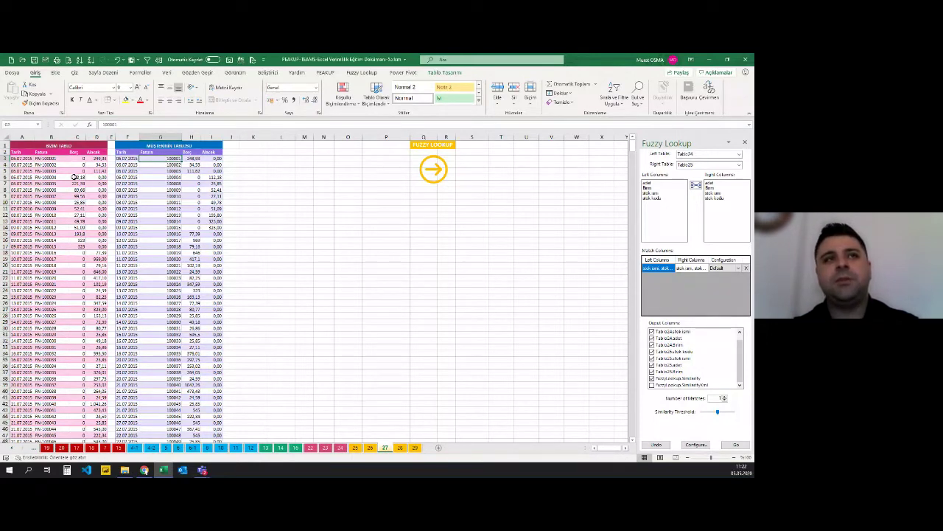
# Compare invoice numbers in columns B and G and amounts like 113,42 (D5) vs 113,62 (H5).
pyautogui.moveTo(45, 163); pyautogui.dragTo(70, 342)
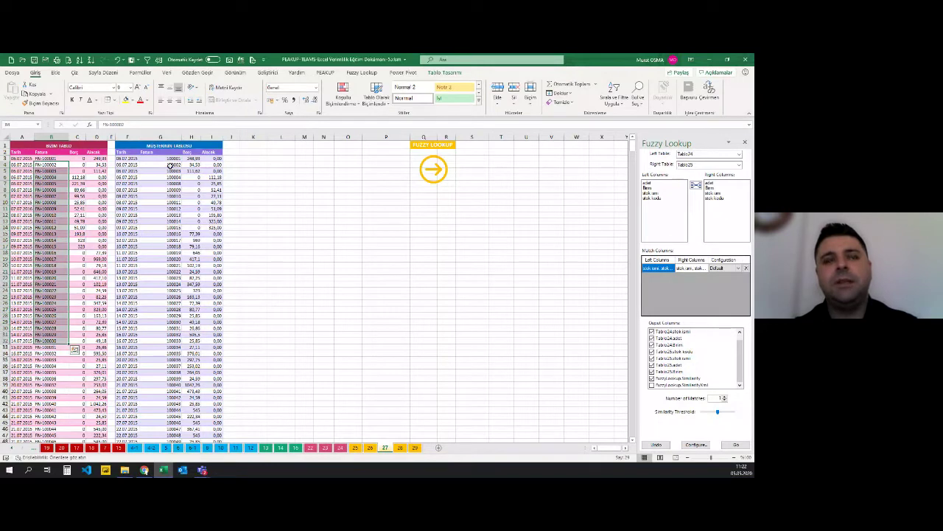
pyautogui.moveTo(163, 165); pyautogui.dragTo(164, 303)
pyautogui.click(162, 215)
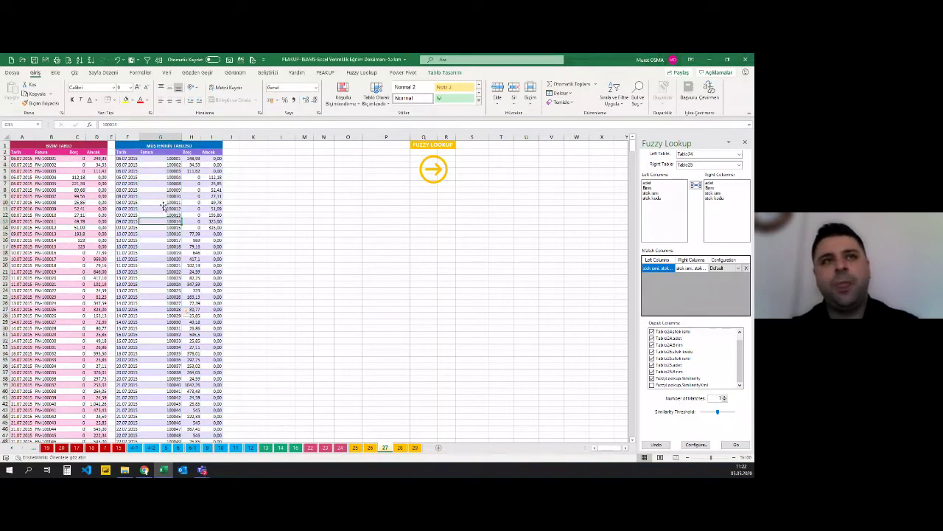
pyautogui.moveTo(189, 158); pyautogui.dragTo(190, 244)
pyautogui.click(189, 184)
pyautogui.click(190, 164)
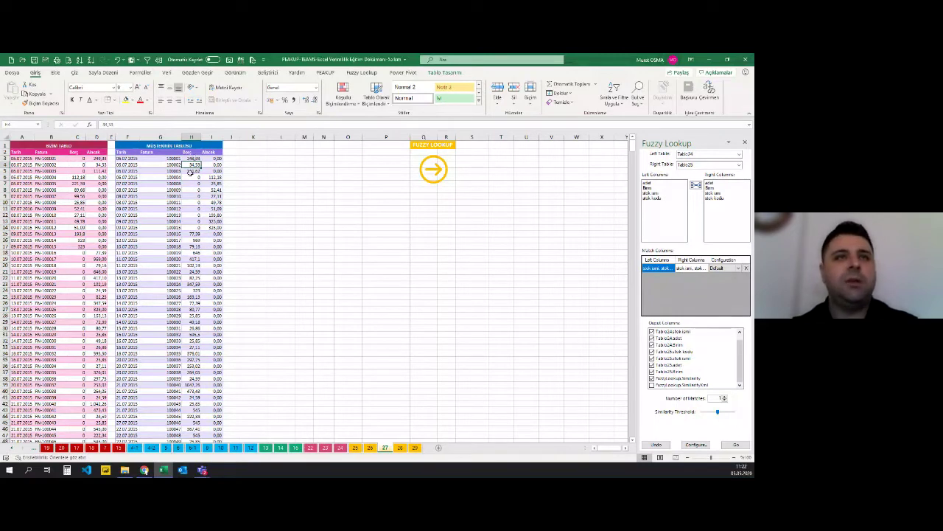
pyautogui.click(192, 170)
pyautogui.click(100, 170)
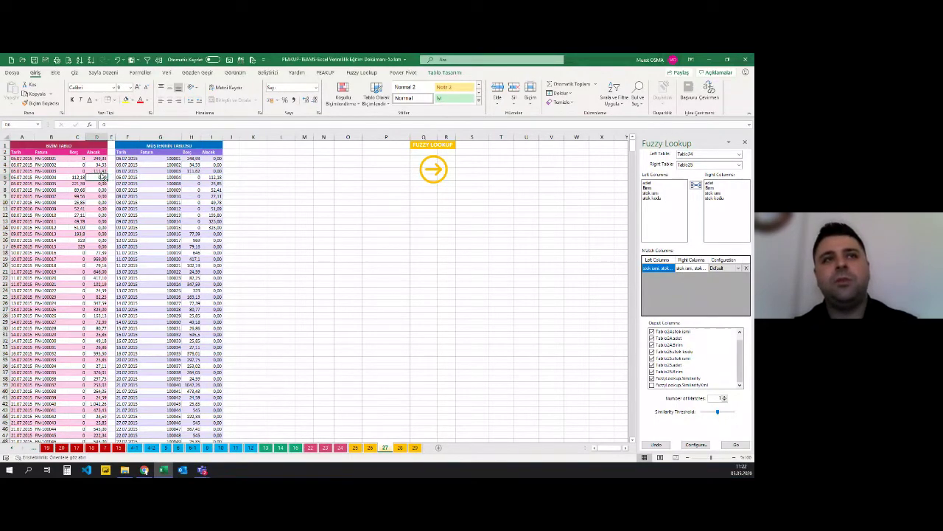
pyautogui.click(192, 171)
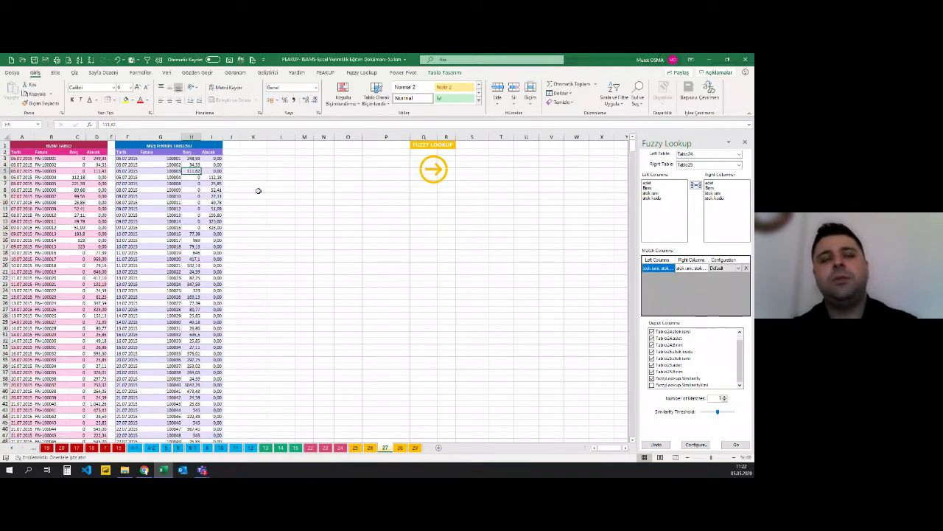
pyautogui.click(258, 191)
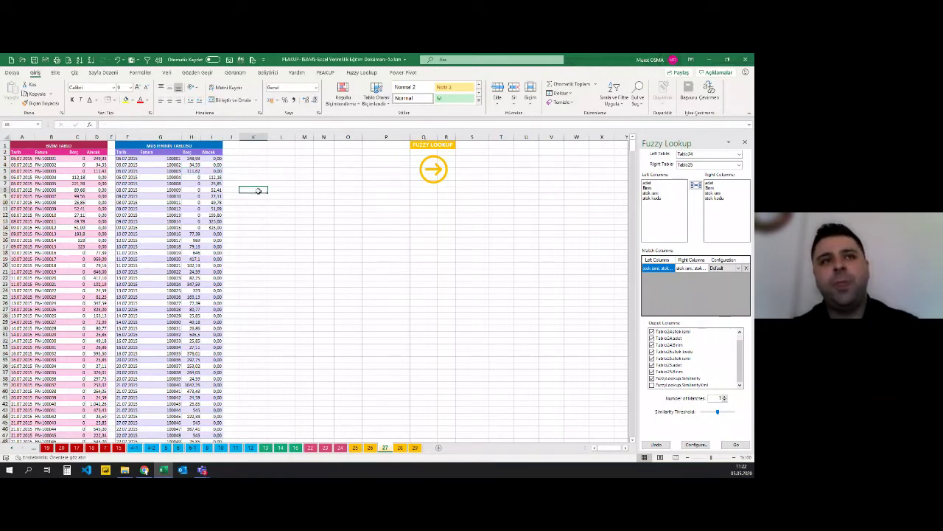
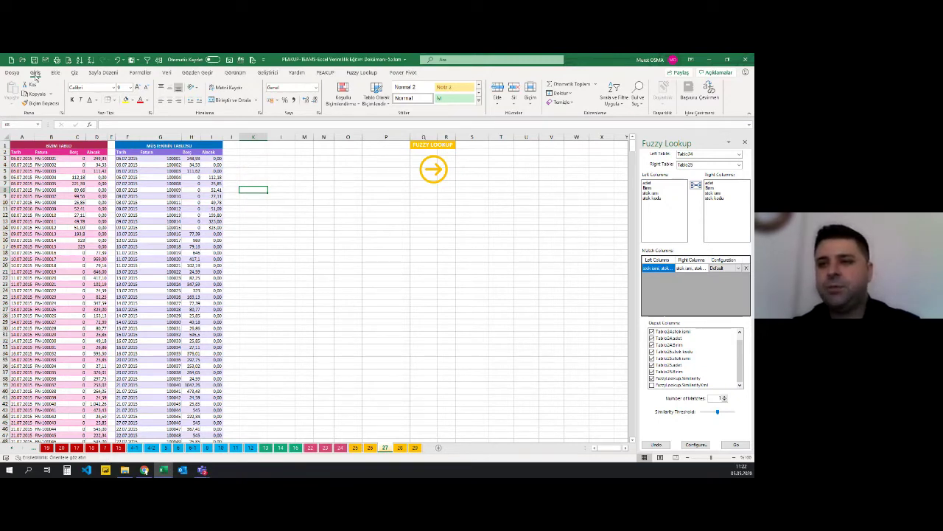
# Apply a plain light table style to the left invoice table.
pyautogui.click(281, 302)
pyautogui.click(57, 190)
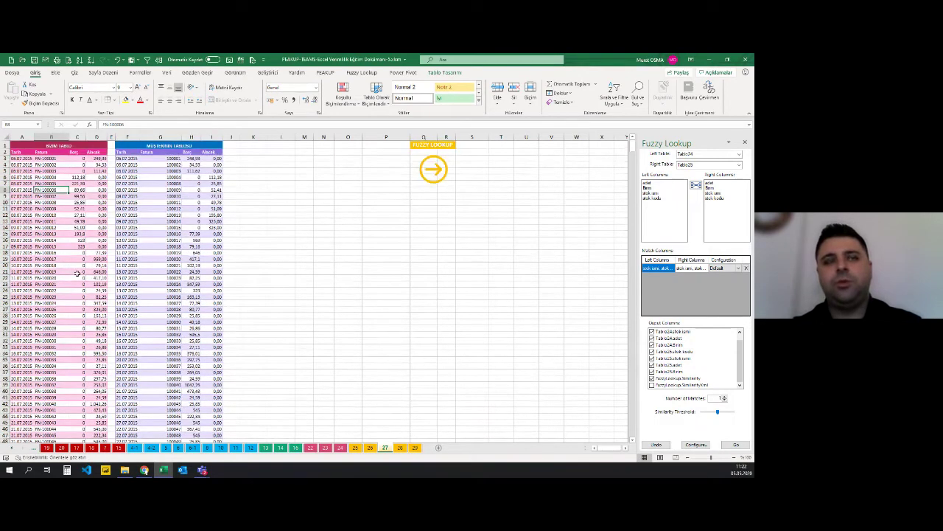
pyautogui.click(75, 227)
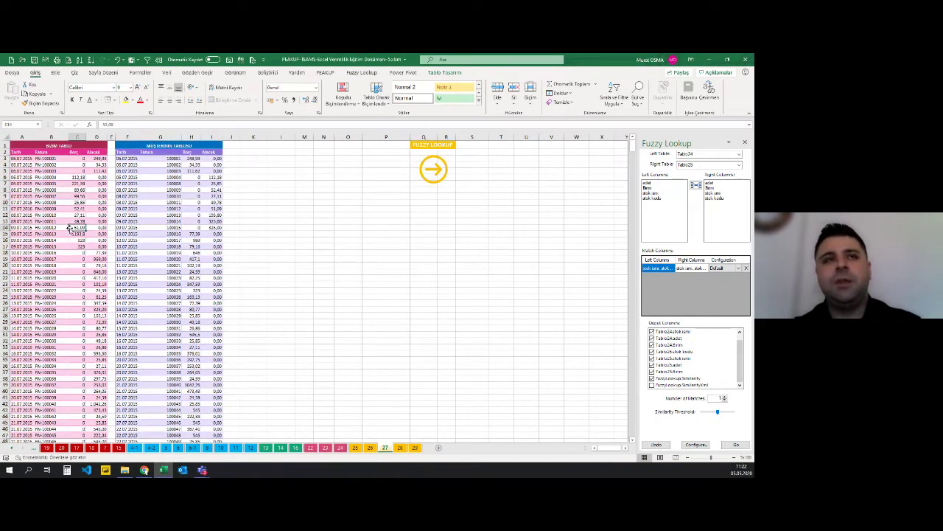
pyautogui.click(444, 72)
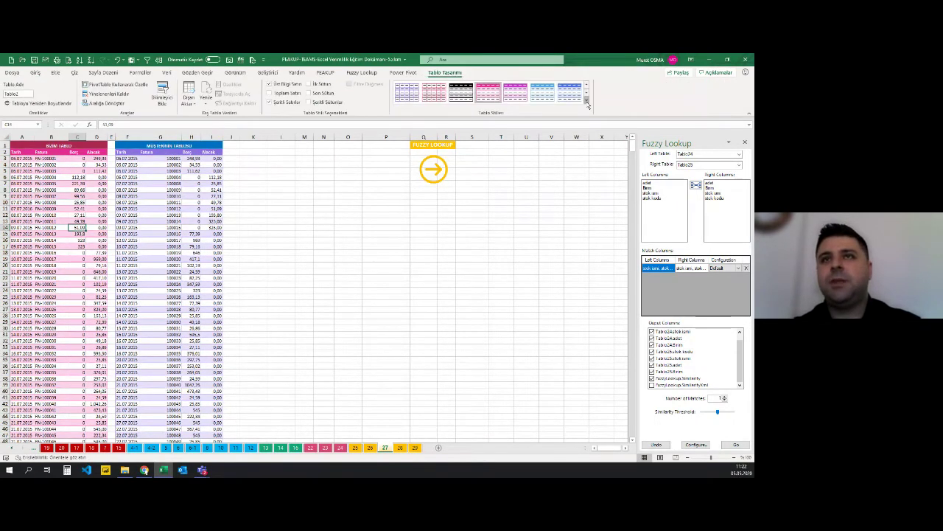
pyautogui.click(586, 99)
pyautogui.click(404, 104)
# Try the custom teal style on the customer table, then restore its original banded styling.
pyautogui.click(193, 202)
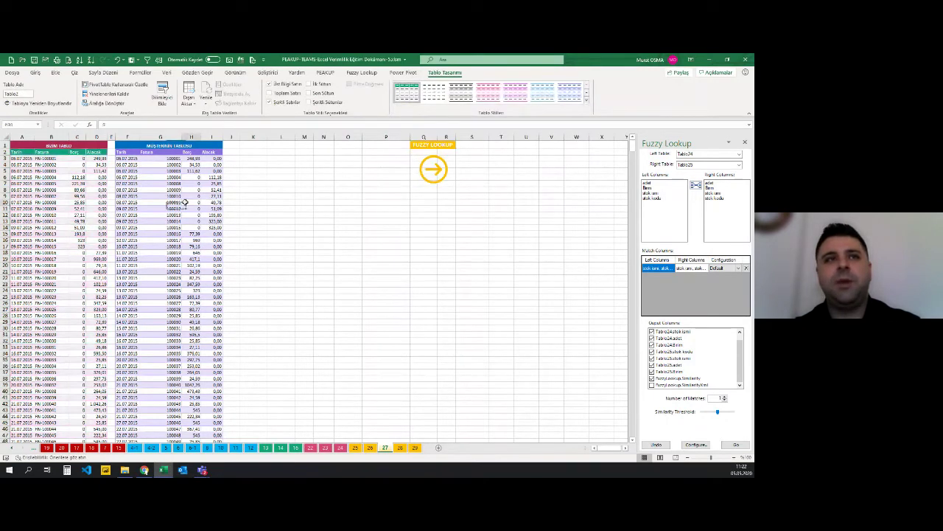
pyautogui.click(588, 106)
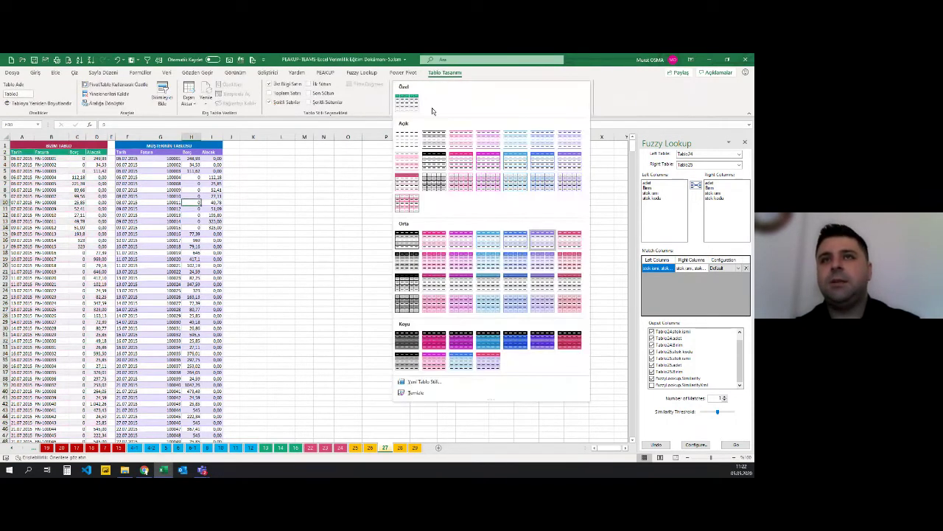
pyautogui.click(408, 103)
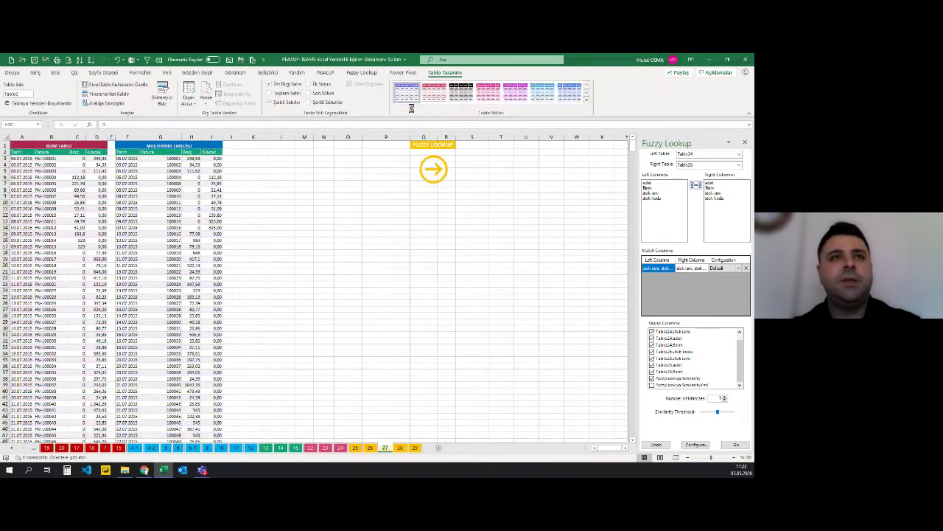
pyautogui.click(50, 203)
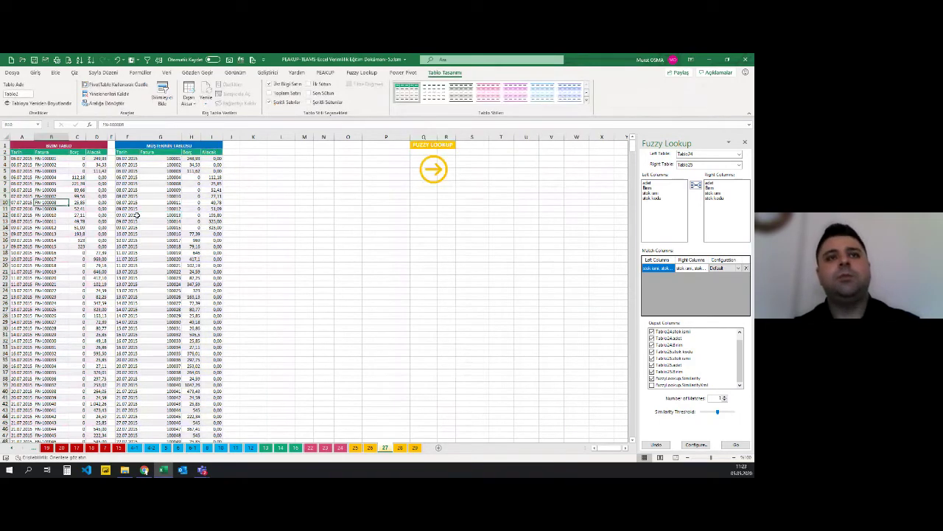
pyautogui.click(158, 215)
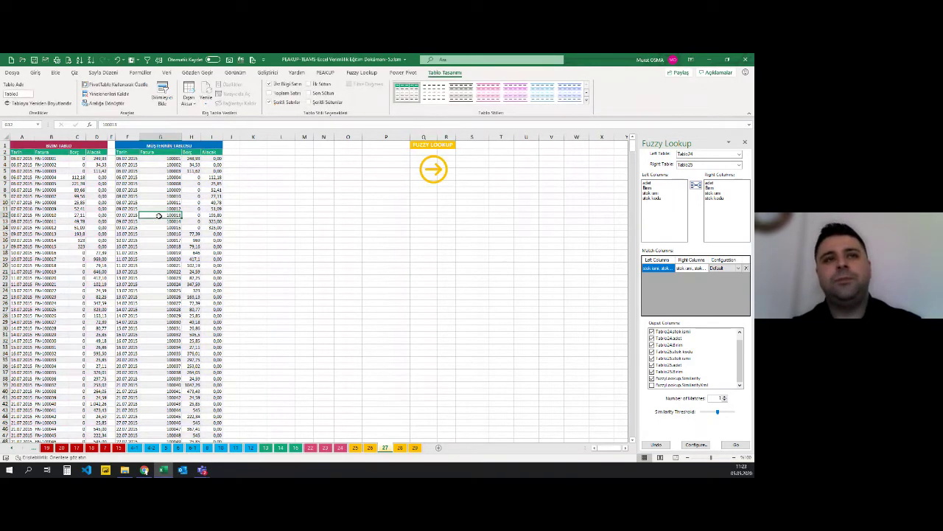
pyautogui.press('Left')
pyautogui.press('Left')
pyautogui.press('Left')
pyautogui.press('Down')
pyautogui.press('Down')
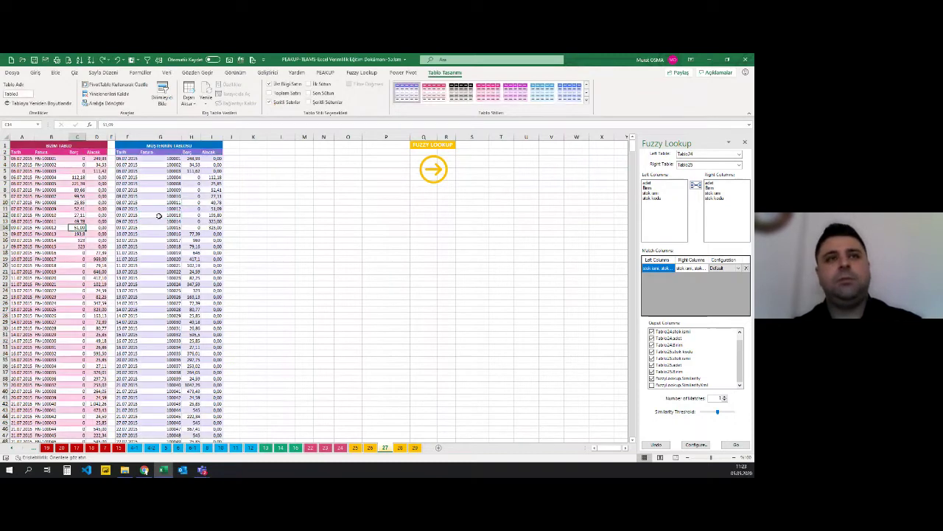
# Select cells in both tables and view the Table Design options.
pyautogui.click(162, 210)
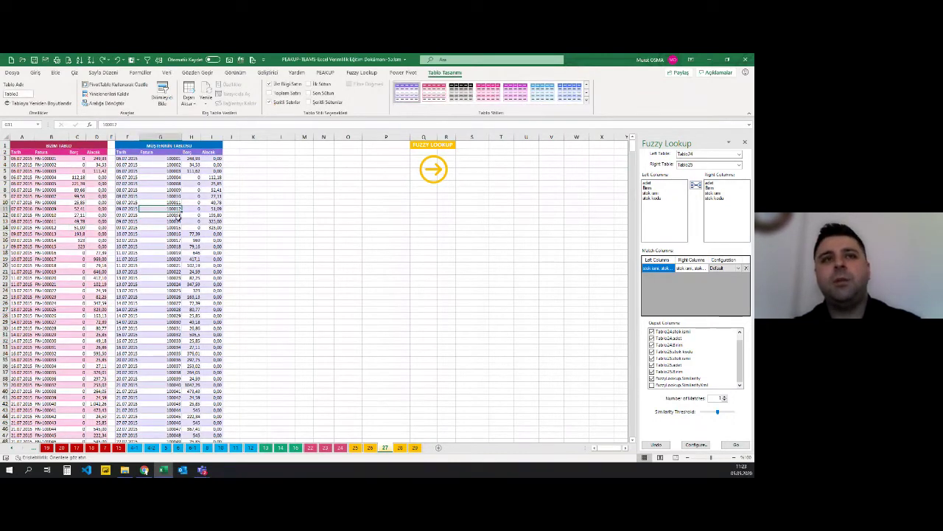
pyautogui.click(229, 208)
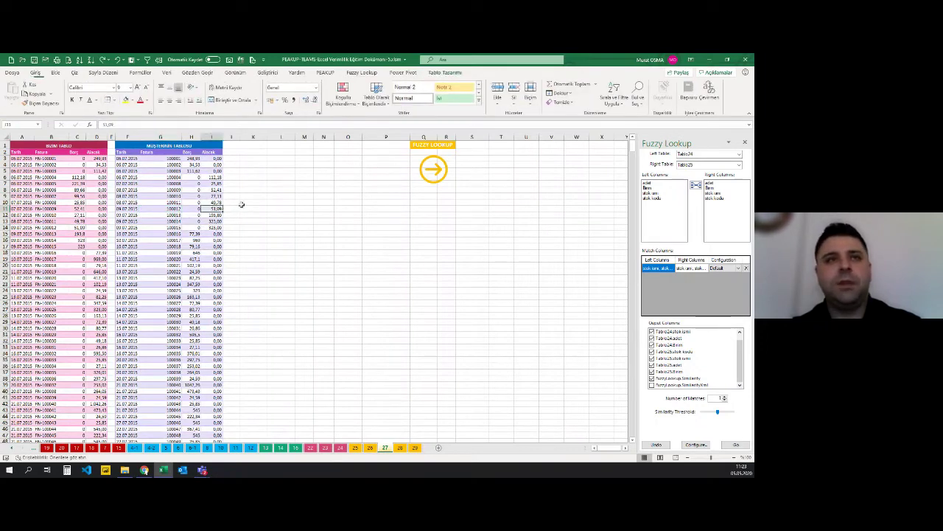
pyautogui.click(243, 203)
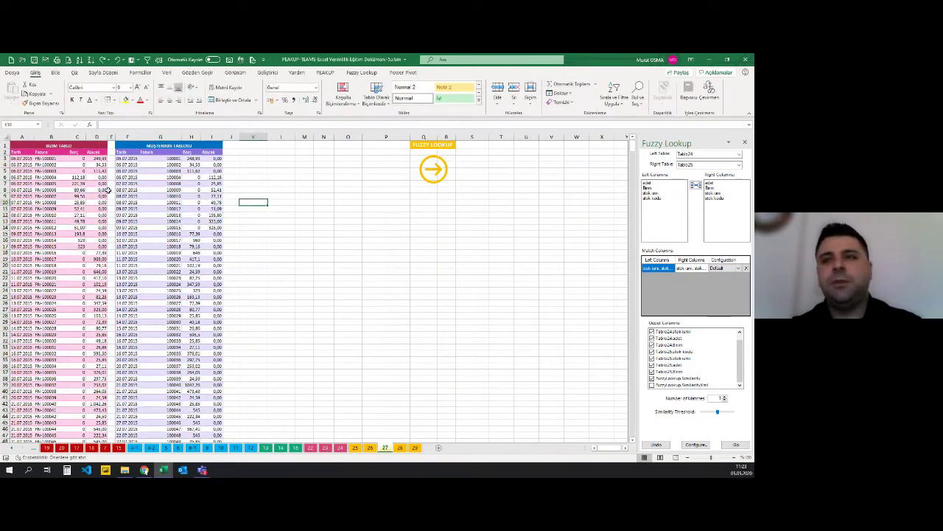
pyautogui.click(426, 246)
pyautogui.click(84, 183)
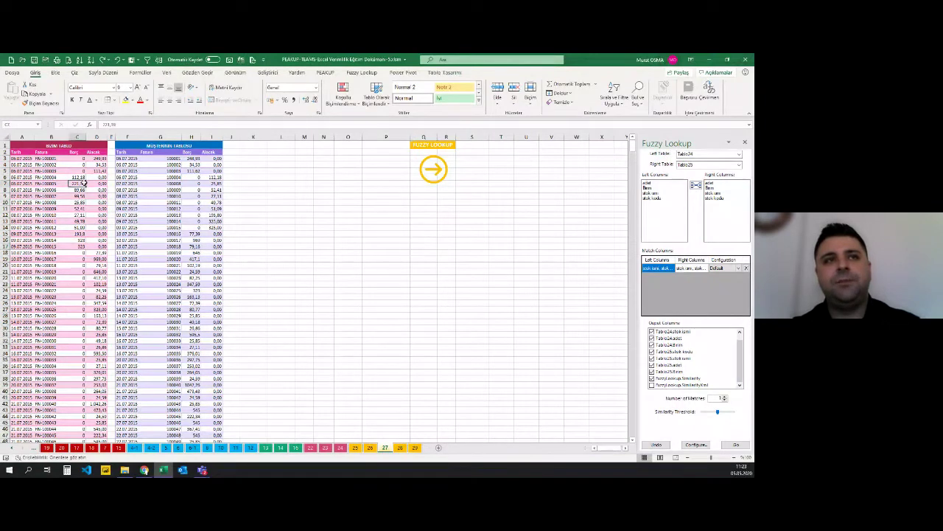
pyautogui.click(443, 73)
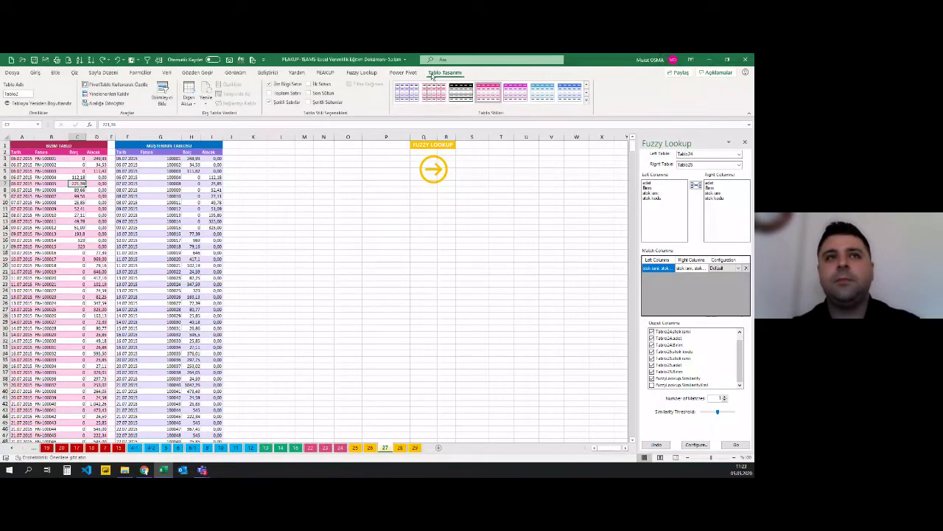
pyautogui.click(145, 163)
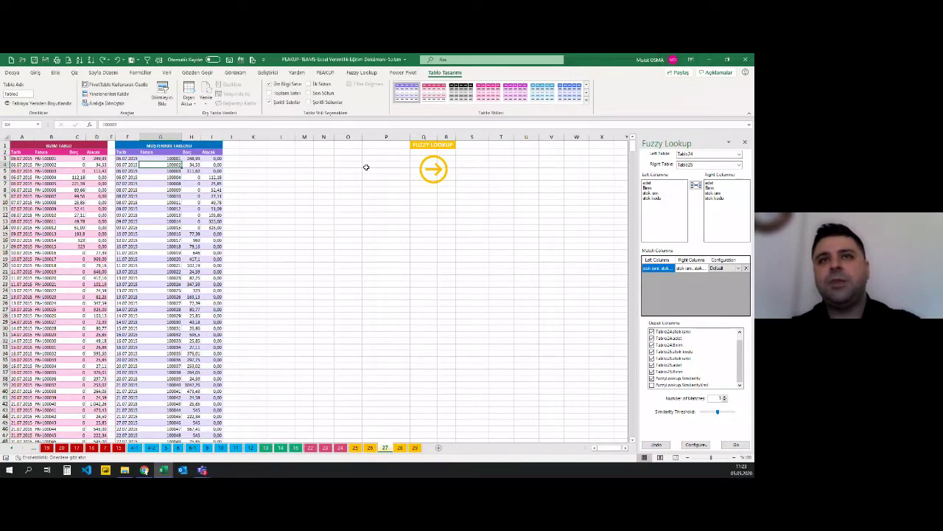
# Delete the columns holding the FUZZY LOOKUP banner and arrow graphic.
pyautogui.moveTo(417, 144); pyautogui.dragTo(478, 272)
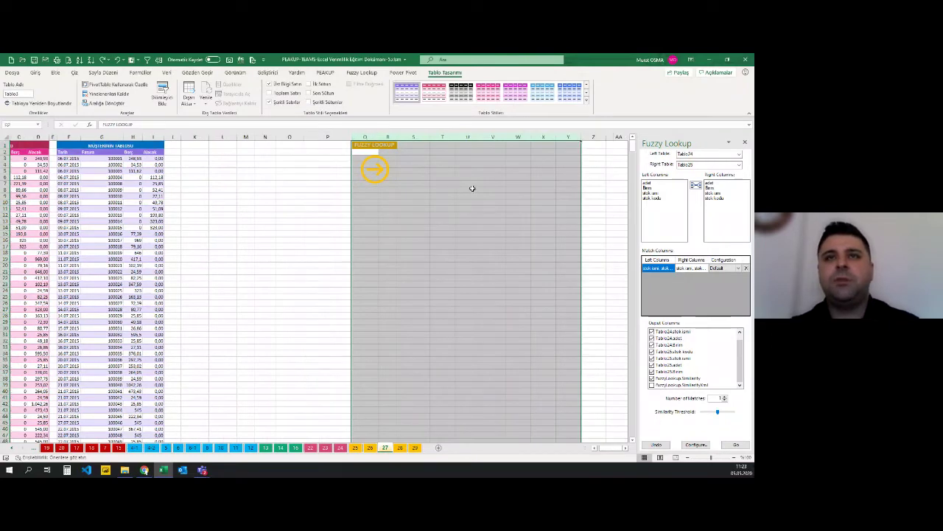
pyautogui.rightClick(478, 272)
pyautogui.click(491, 254)
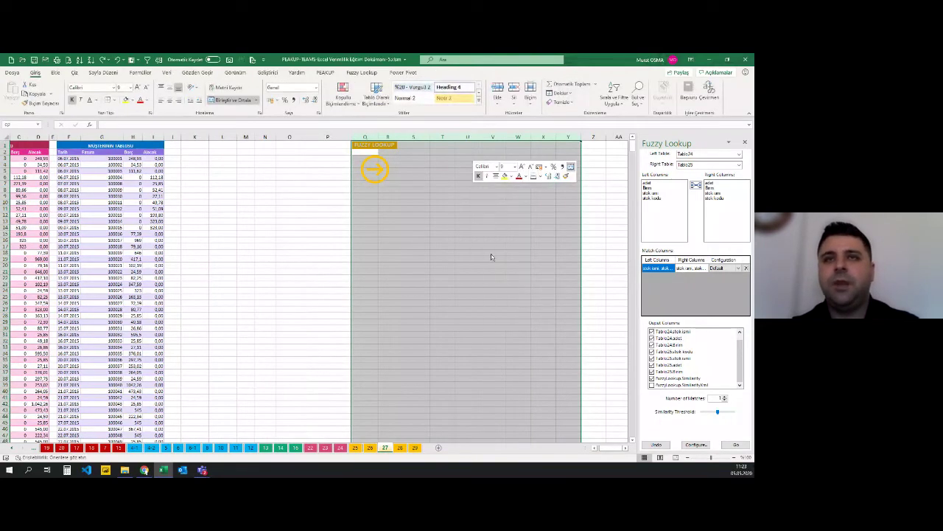
pyautogui.click(347, 248)
pyautogui.click(344, 196)
pyautogui.moveTo(300, 306); pyautogui.dragTo(3, 128)
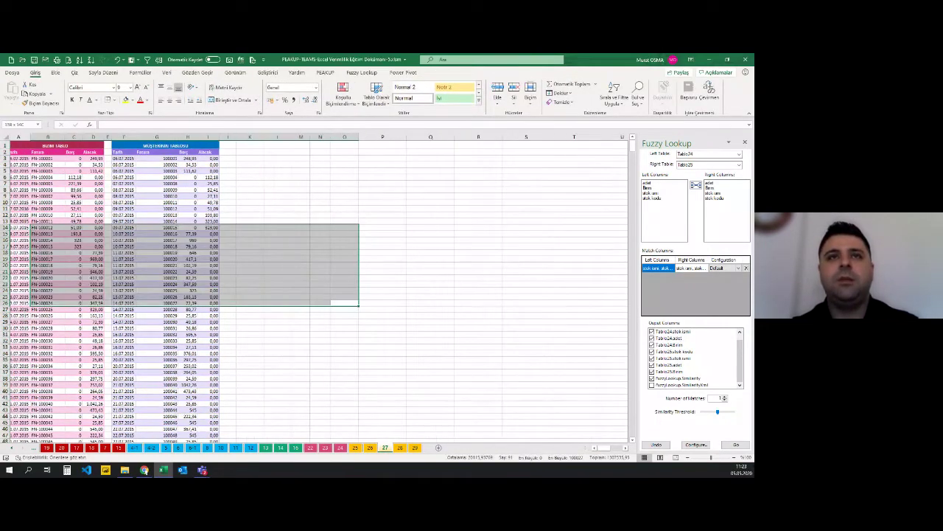
pyautogui.click(280, 184)
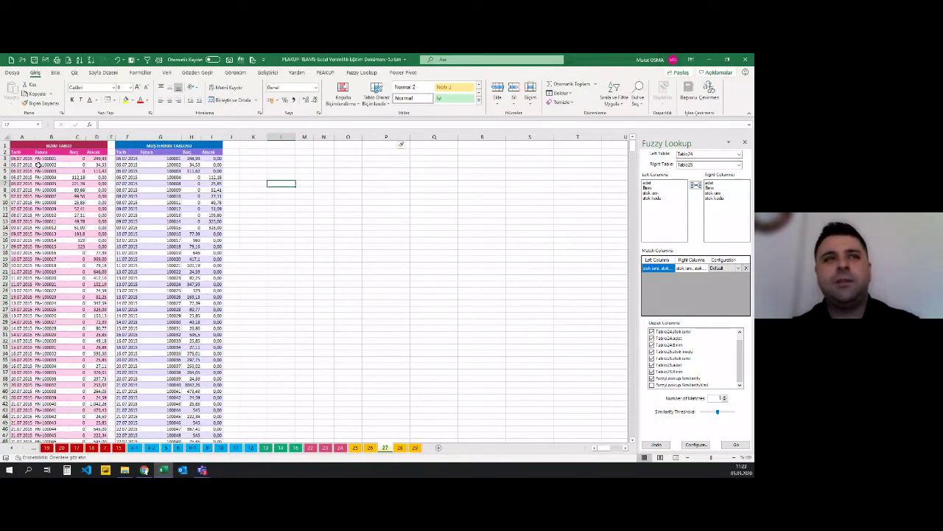
pyautogui.click(170, 194)
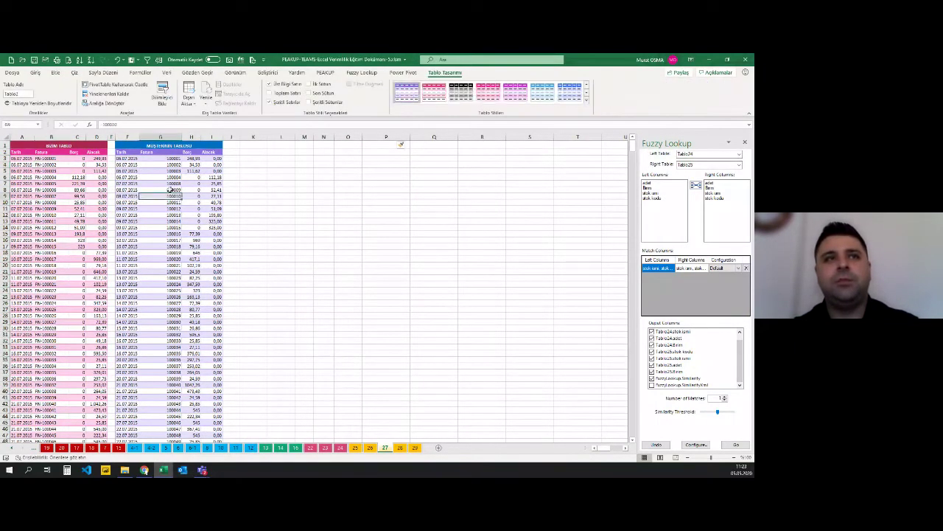
# Set Fuzzy Lookup's Left Table to Tablo2 and Right Table to Tablo3.
pyautogui.click(738, 154)
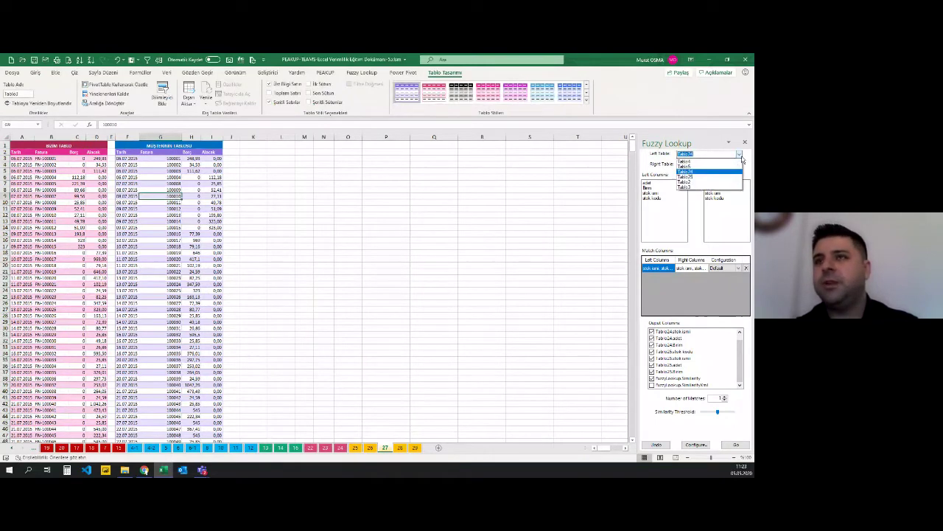
pyautogui.click(692, 193)
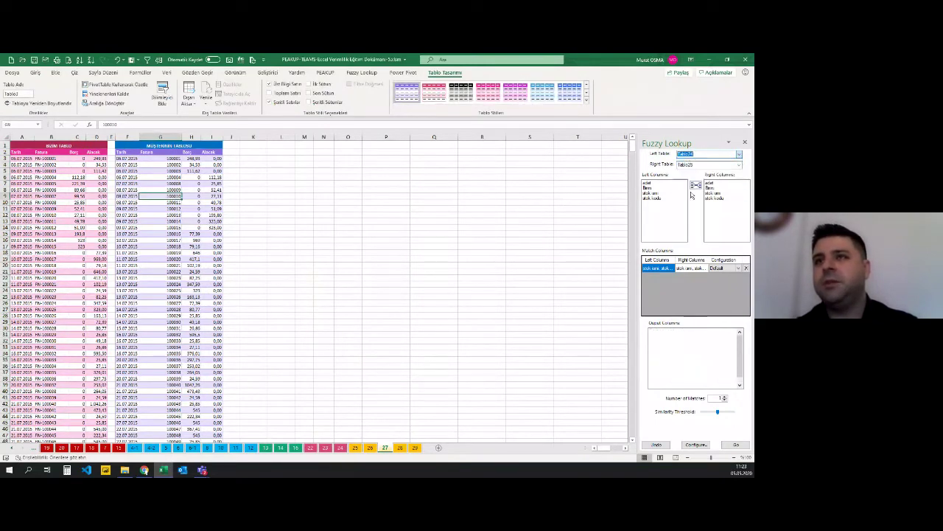
pyautogui.click(740, 165)
pyautogui.click(741, 167)
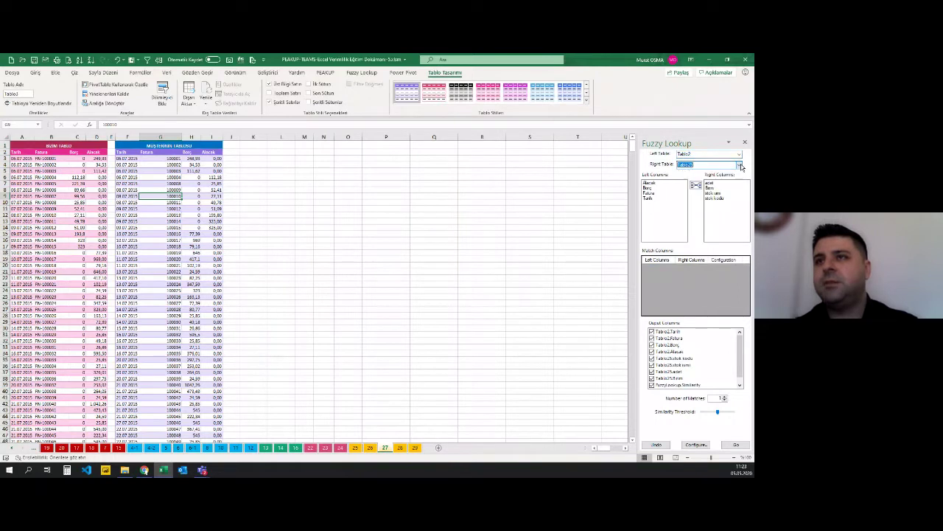
pyautogui.click(740, 165)
pyautogui.click(687, 209)
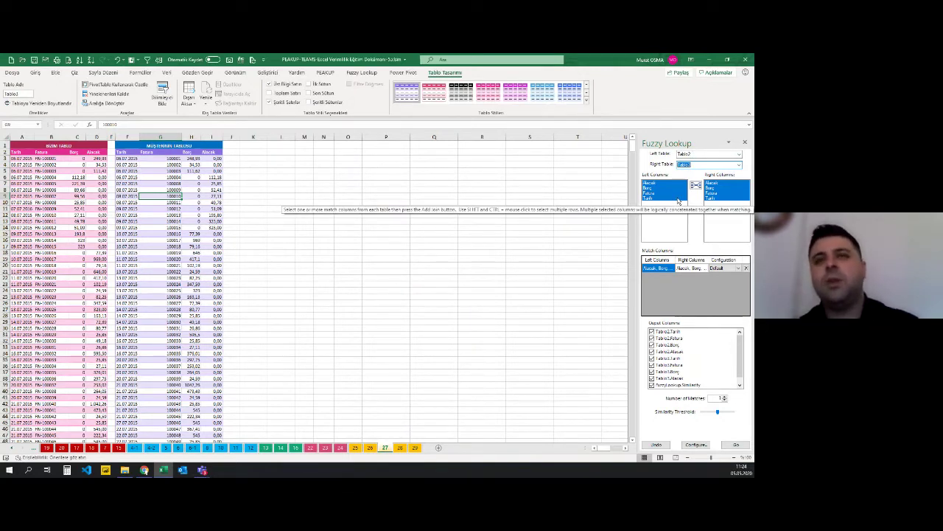
# Rename the left invoice table to BizimTablo.
pyautogui.click(292, 202)
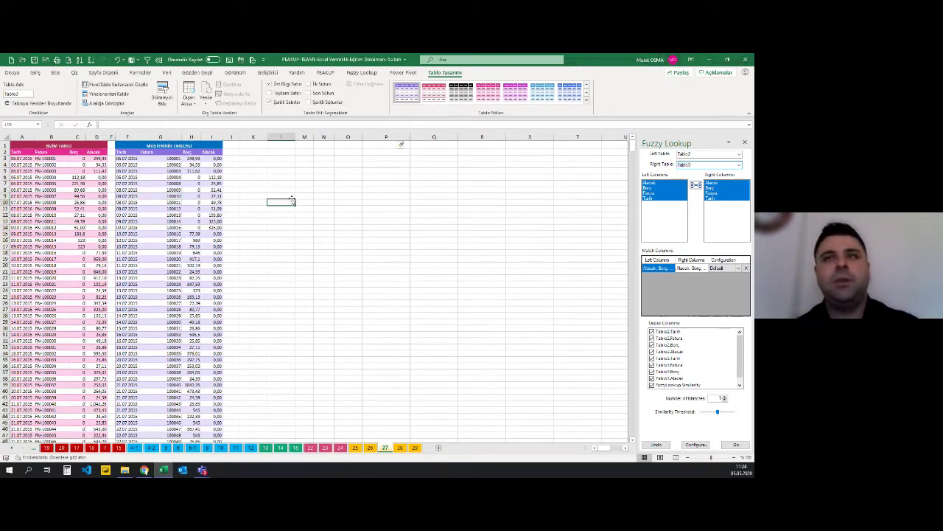
pyautogui.click(66, 176)
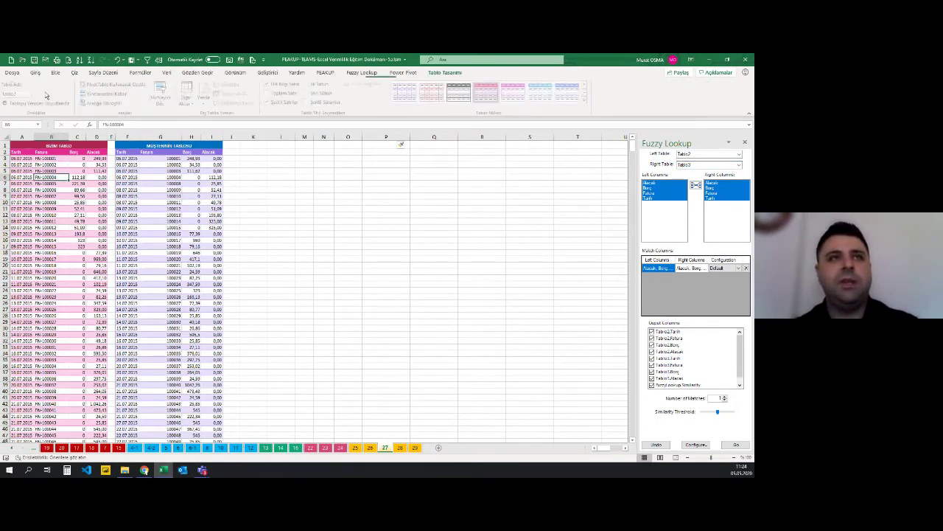
pyautogui.doubleClick(30, 94)
pyautogui.write('BizimTablo')
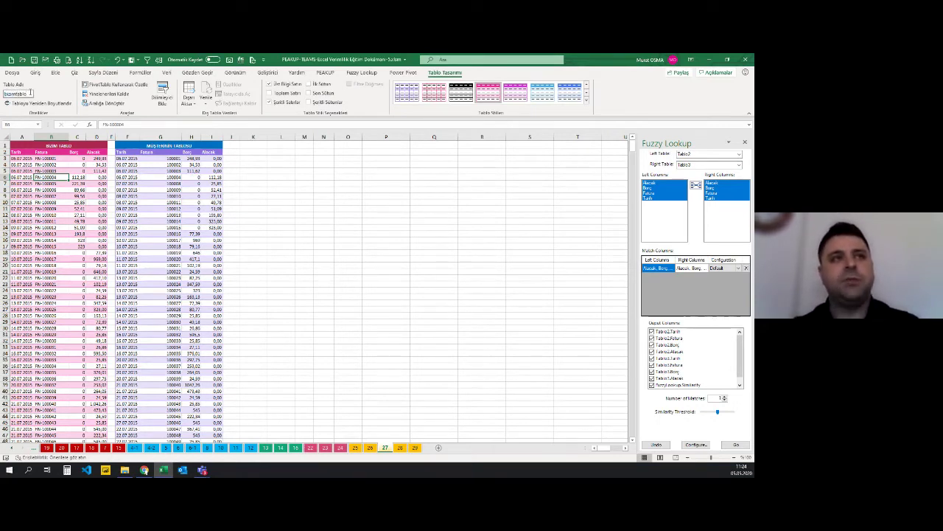
# Rename the customer table to musteritablo and commit the name.
pyautogui.click(166, 170)
pyautogui.doubleClick(12, 93)
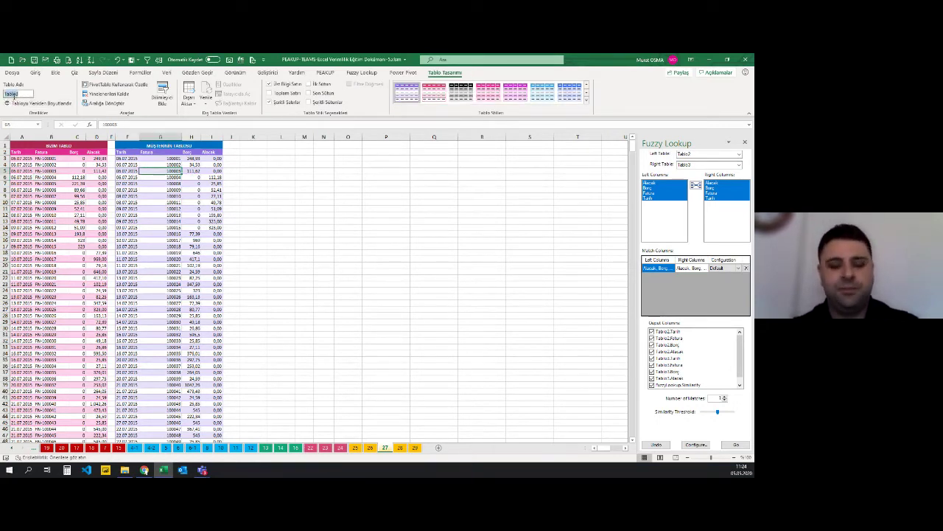
pyautogui.write('Mus')
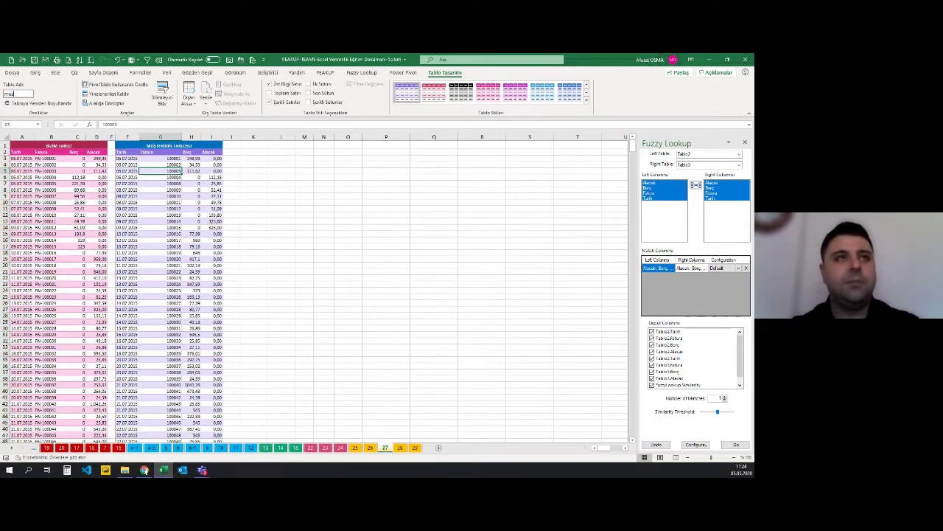
pyautogui.write('Tablo')
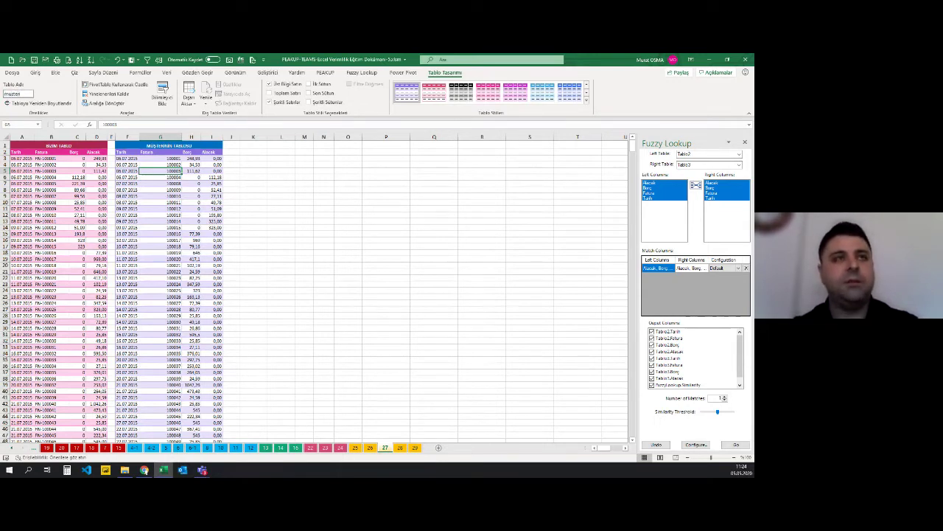
pyautogui.write('ta')
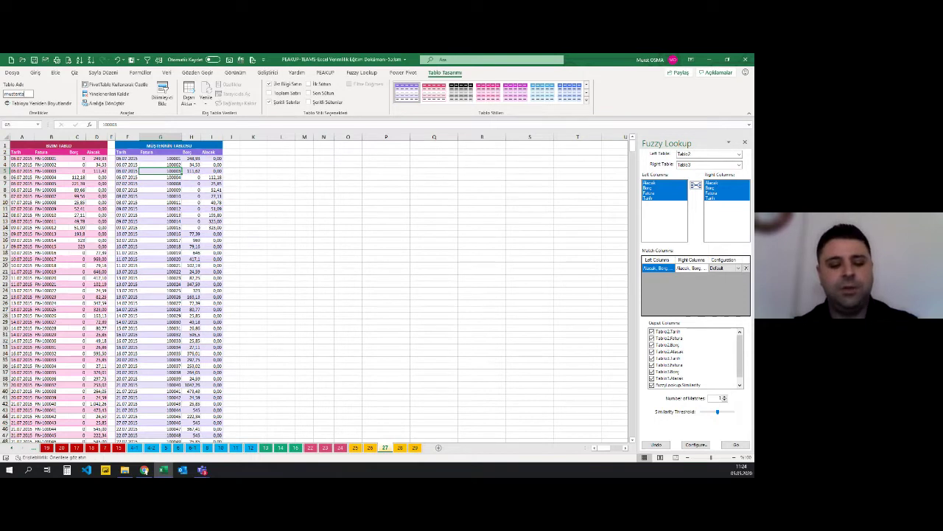
pyautogui.write('blo')
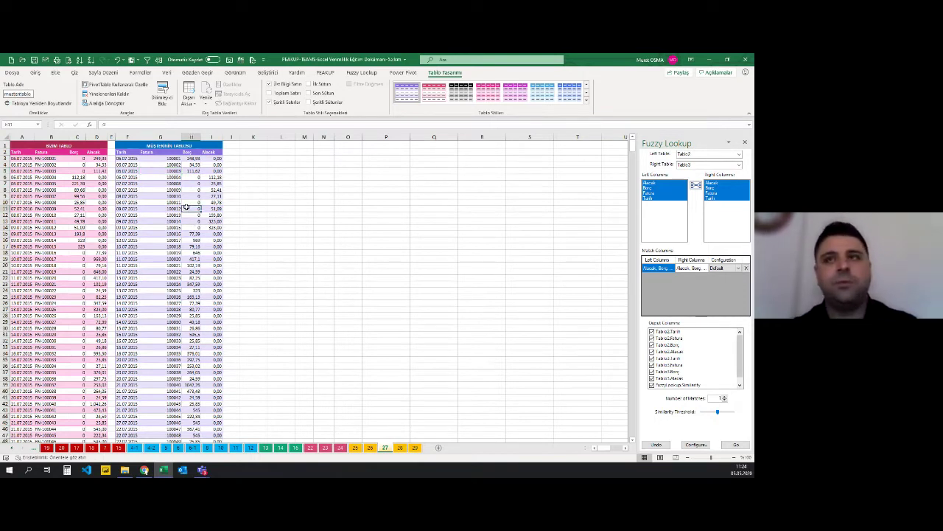
pyautogui.click(434, 176)
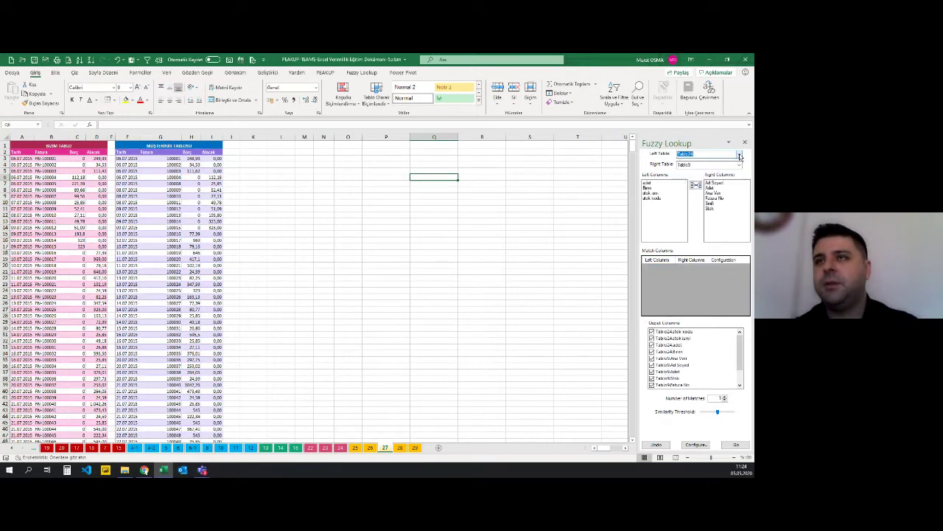
# Set Fuzzy Lookup's Left Table to bizimtablo and Right Table to musteritablo.
pyautogui.click(739, 157)
pyautogui.click(707, 195)
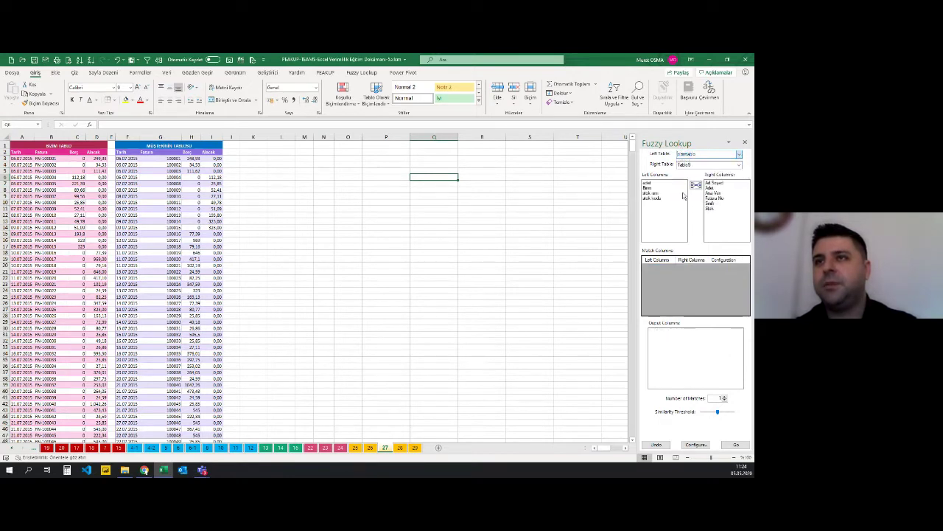
pyautogui.click(739, 164)
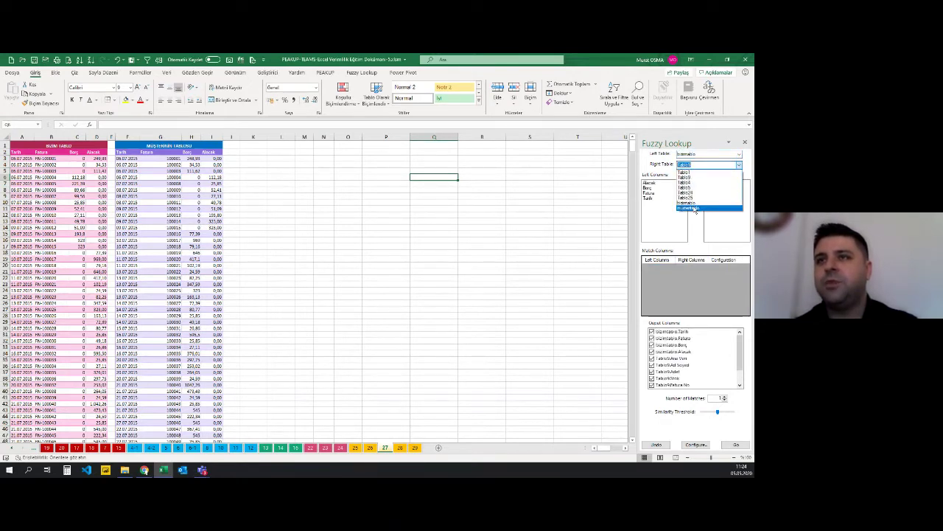
pyautogui.click(694, 205)
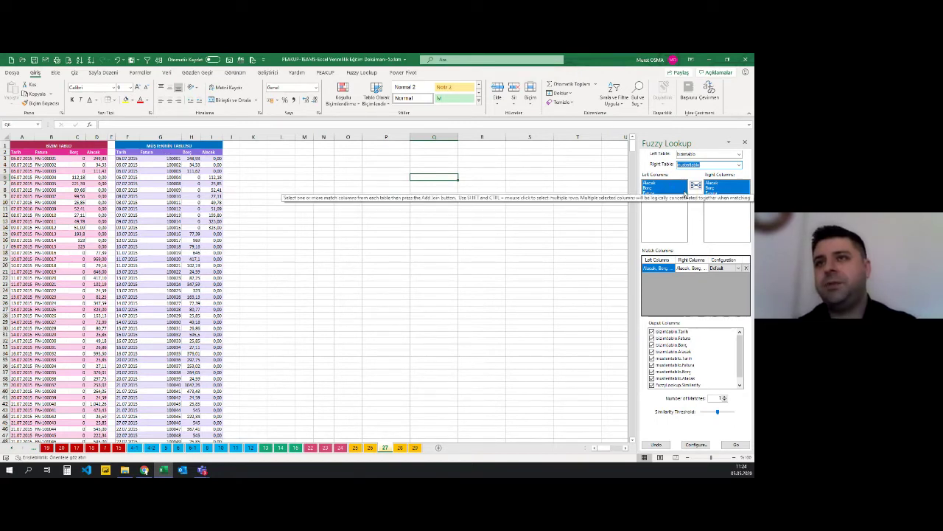
# Choose Tarih on the left and Alacak on the right, and join them as a match row.
pyautogui.click(658, 188)
pyautogui.click(745, 268)
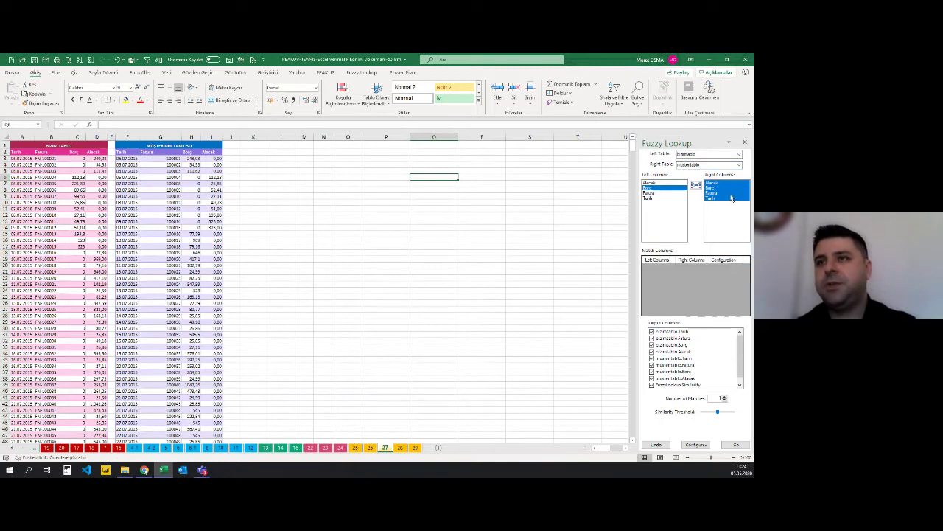
pyautogui.click(718, 183)
pyautogui.click(711, 192)
pyautogui.click(649, 183)
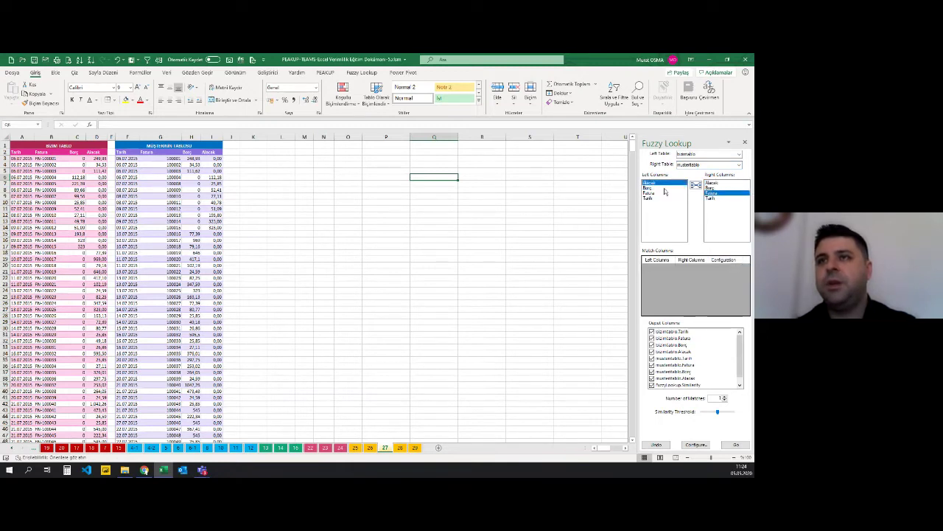
pyautogui.click(711, 188)
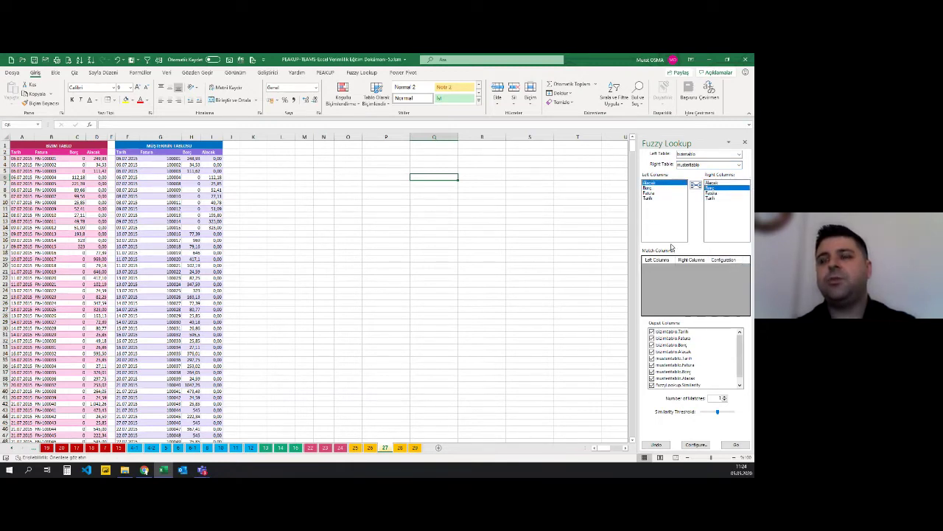
pyautogui.click(653, 198)
pyautogui.click(721, 184)
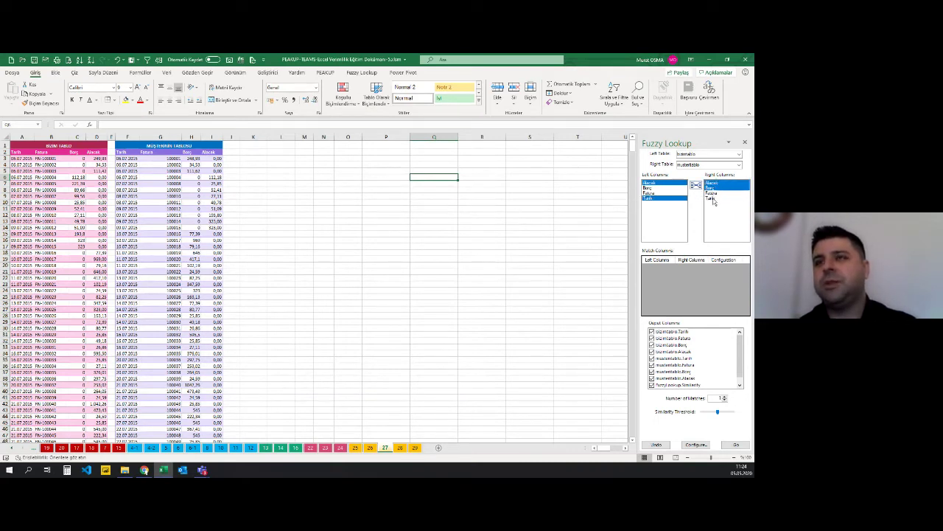
pyautogui.click(698, 187)
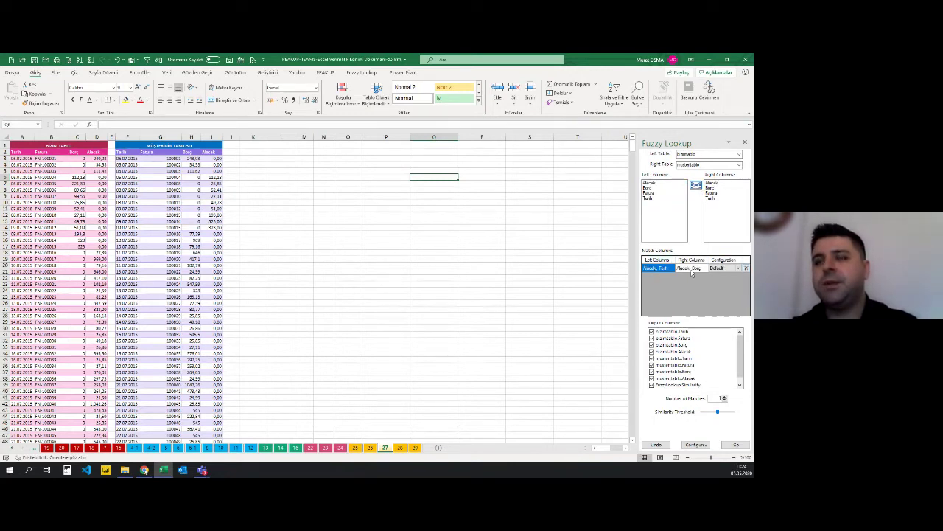
# Remove the existing match row and dismiss the missing-columns warning.
pyautogui.click(722, 269)
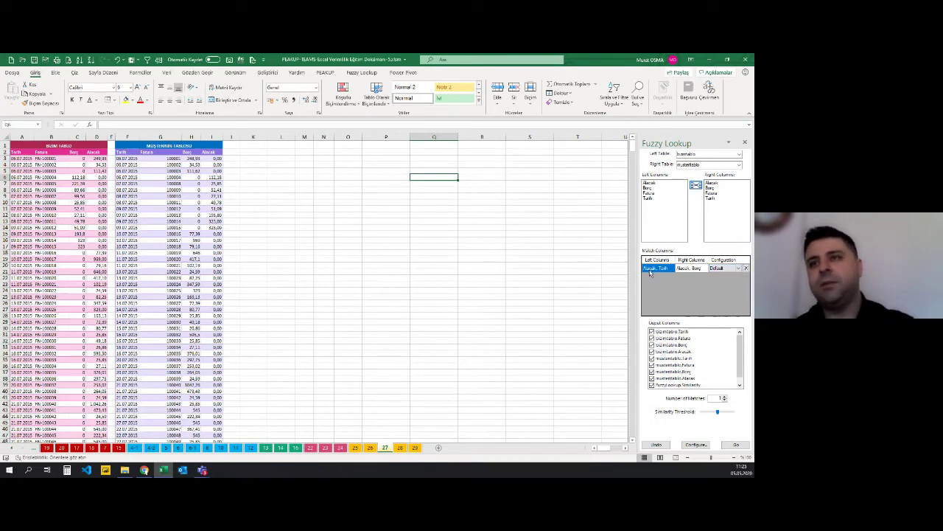
pyautogui.click(718, 270)
pyautogui.click(746, 268)
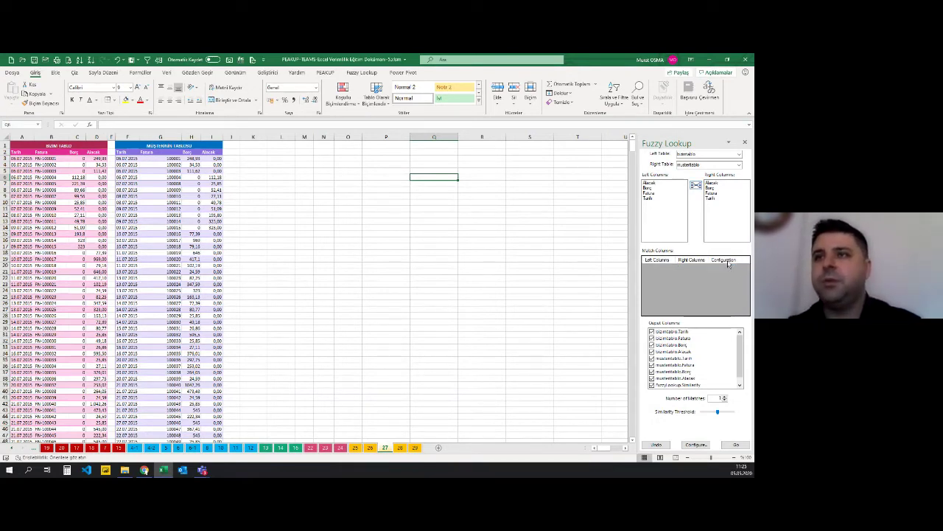
pyautogui.click(696, 186)
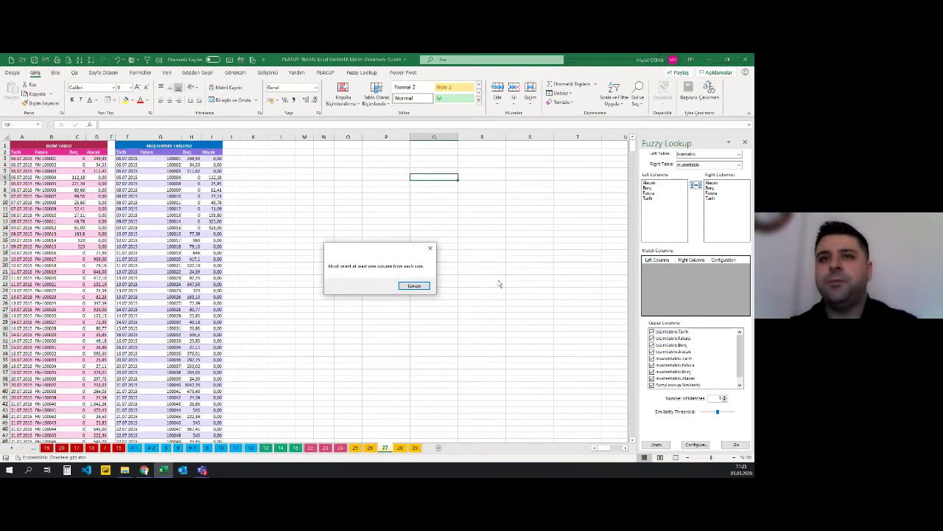
pyautogui.press('Return')
# Select all four columns in each table and join them as one match row.
pyautogui.click(659, 191)
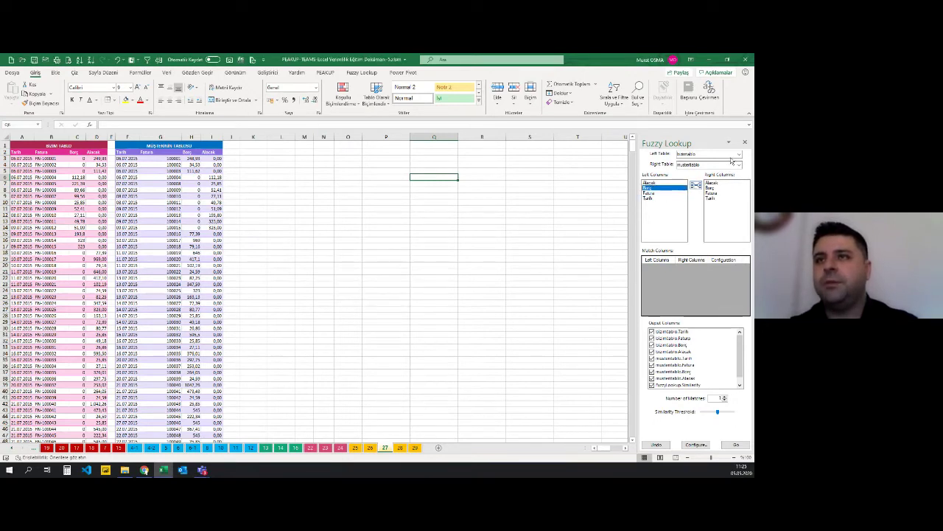
pyautogui.click(667, 184)
pyautogui.click(648, 188)
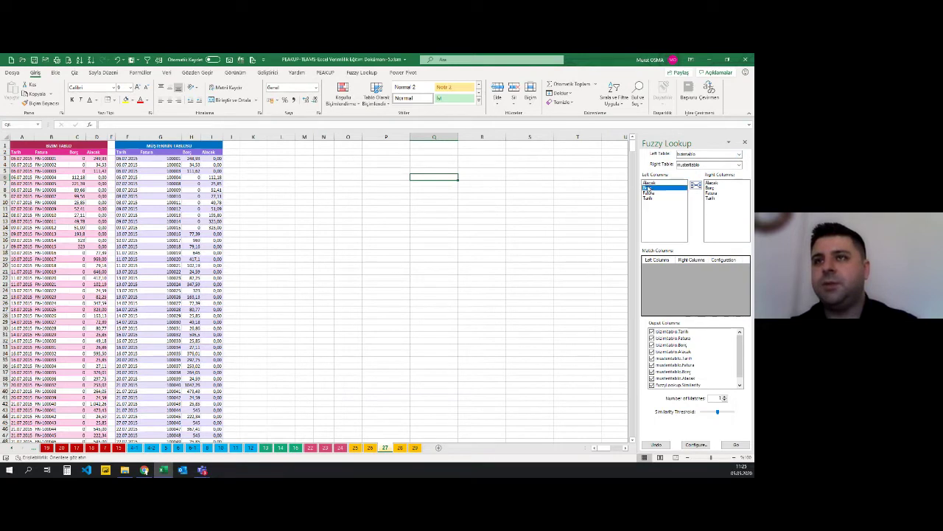
pyautogui.click(649, 183)
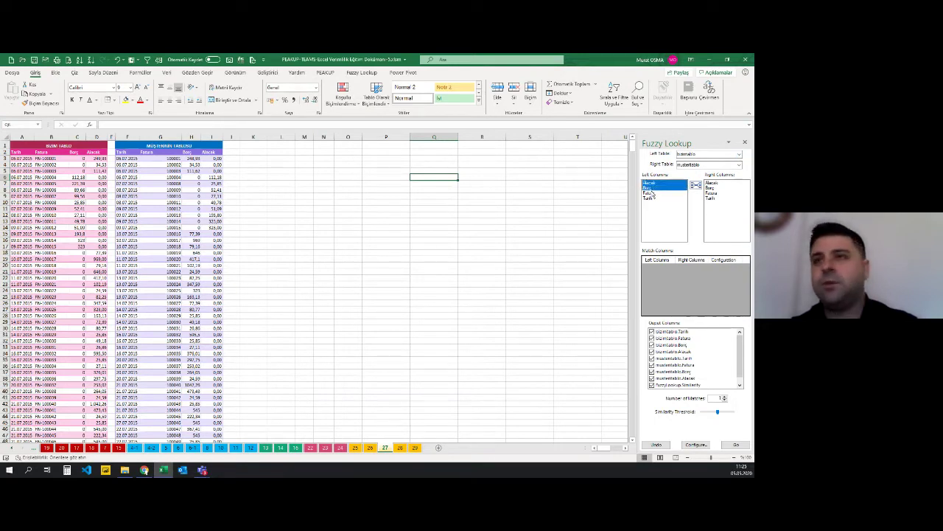
pyautogui.moveTo(650, 198); pyautogui.dragTo(650, 200)
pyautogui.click(712, 184)
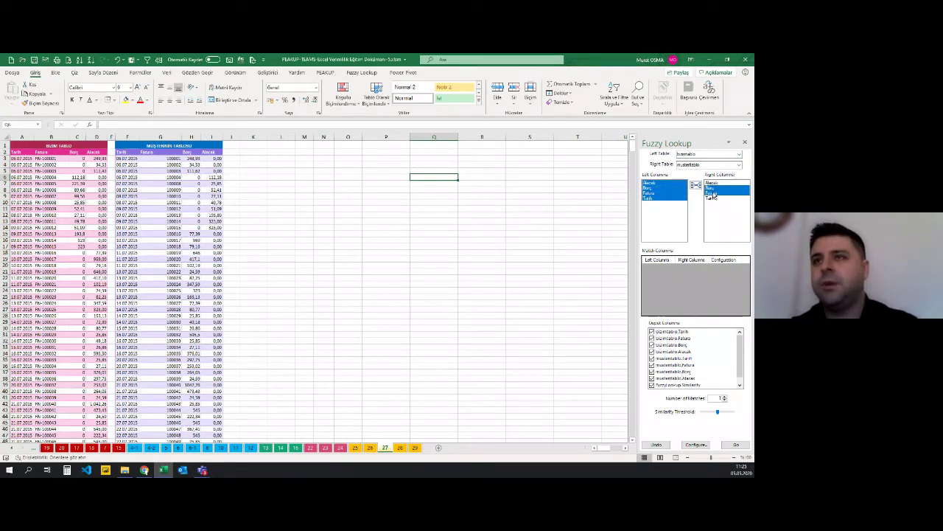
pyautogui.keyDown('shift'); pyautogui.click(708, 198); pyautogui.keyUp('shift')
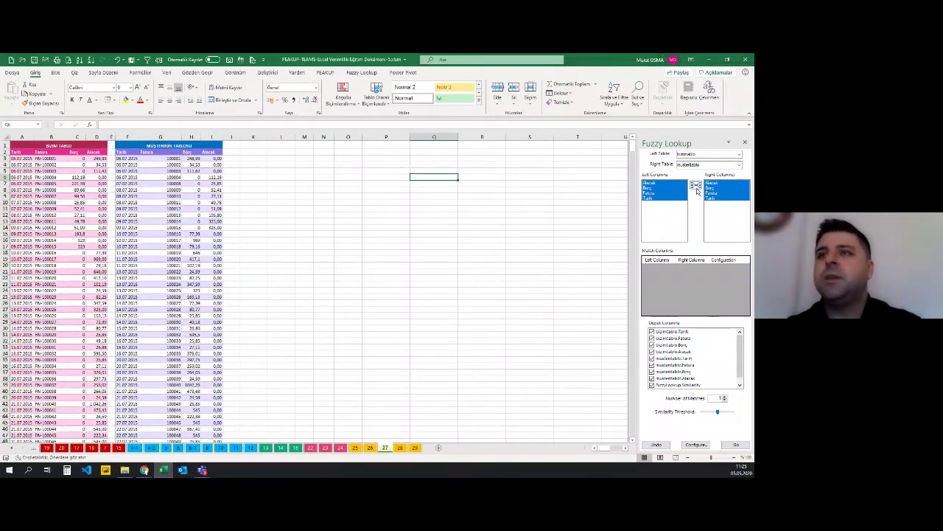
pyautogui.click(696, 185)
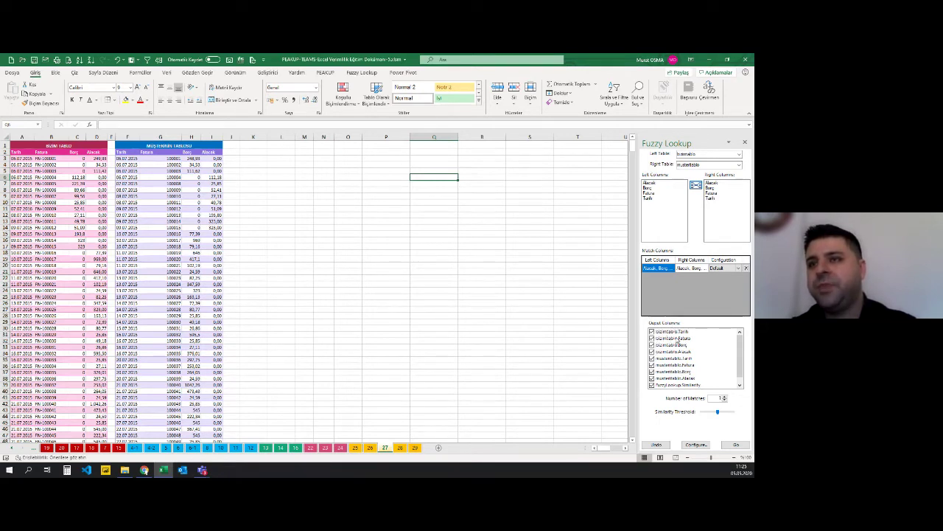
# Review the output columns and 0.5 similarity threshold, then pick K2 as the output cell.
pyautogui.scroll(-1, 668, 355)
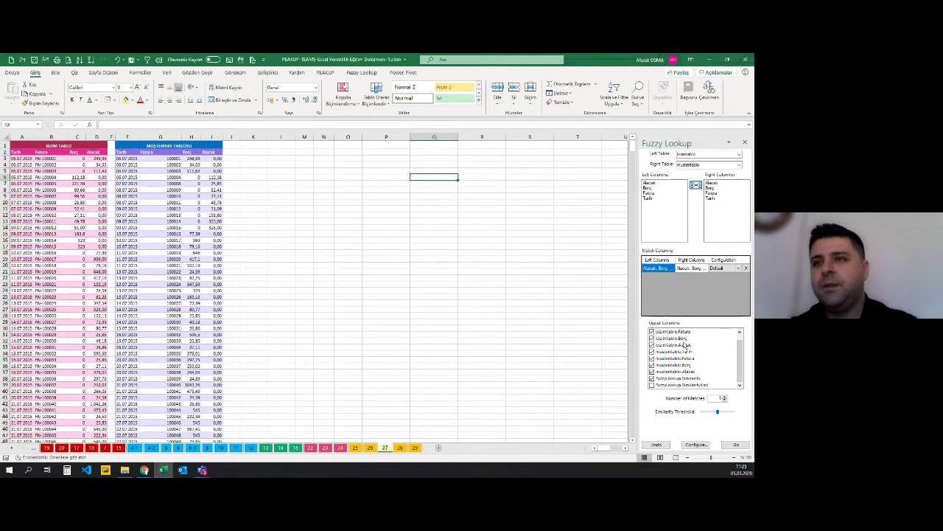
pyautogui.scroll(1, 685, 372)
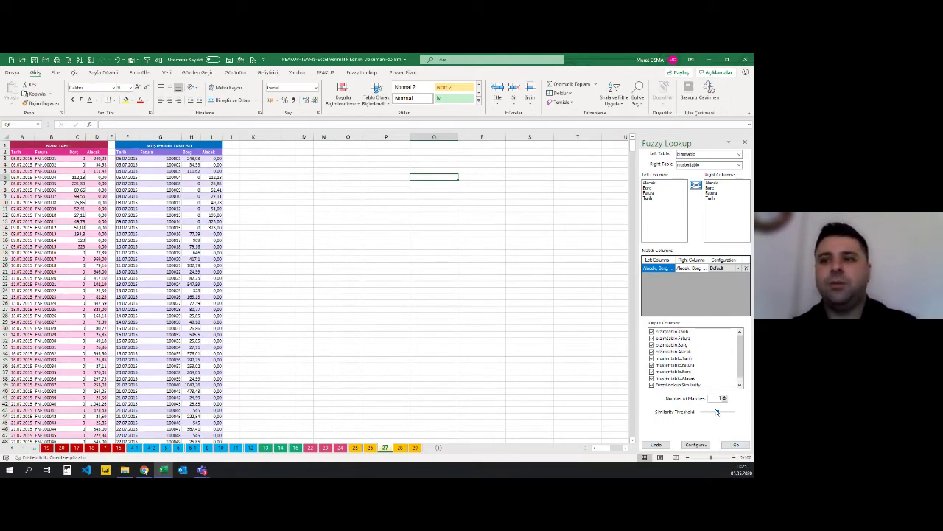
pyautogui.moveTo(719, 413)
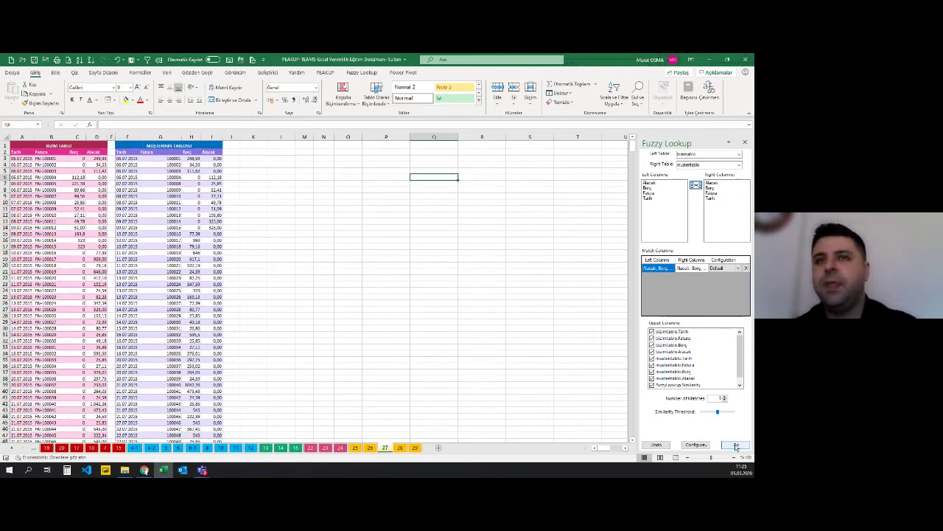
pyautogui.click(249, 152)
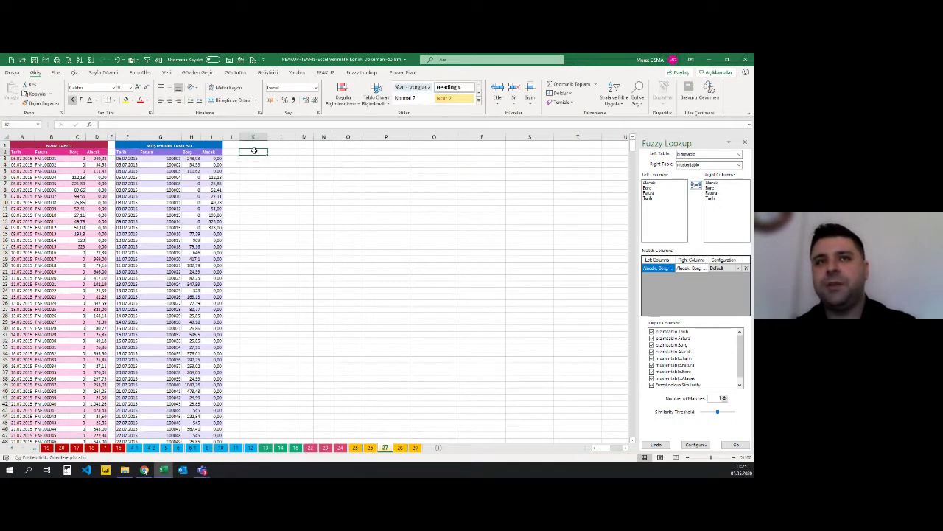
# Run the Fuzzy Lookup into K2 and inspect the returned values.
pyautogui.click(732, 444)
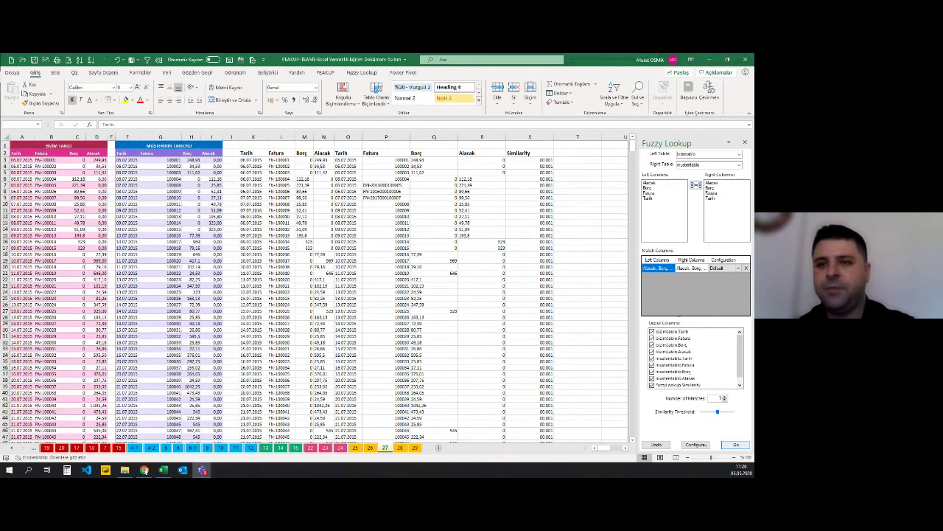
pyautogui.click(280, 198)
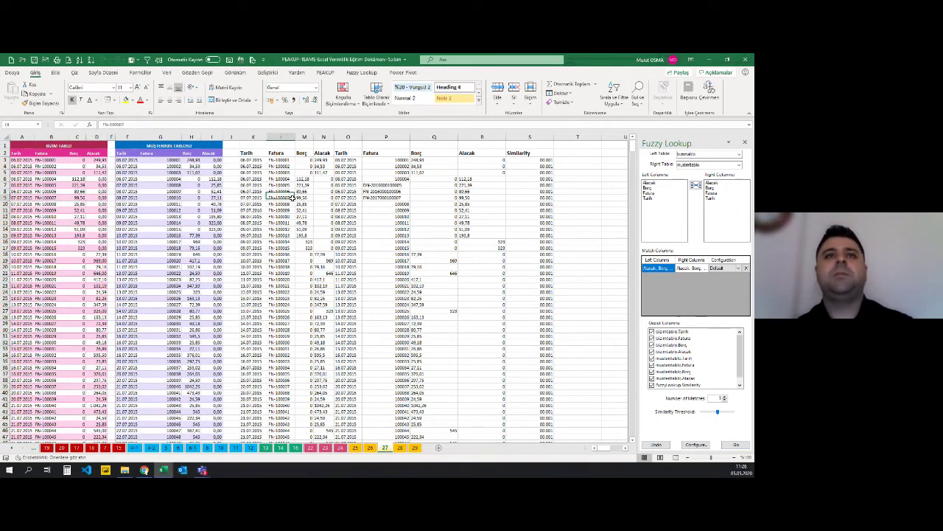
pyautogui.moveTo(250, 153); pyautogui.dragTo(478, 152)
pyautogui.click(520, 160)
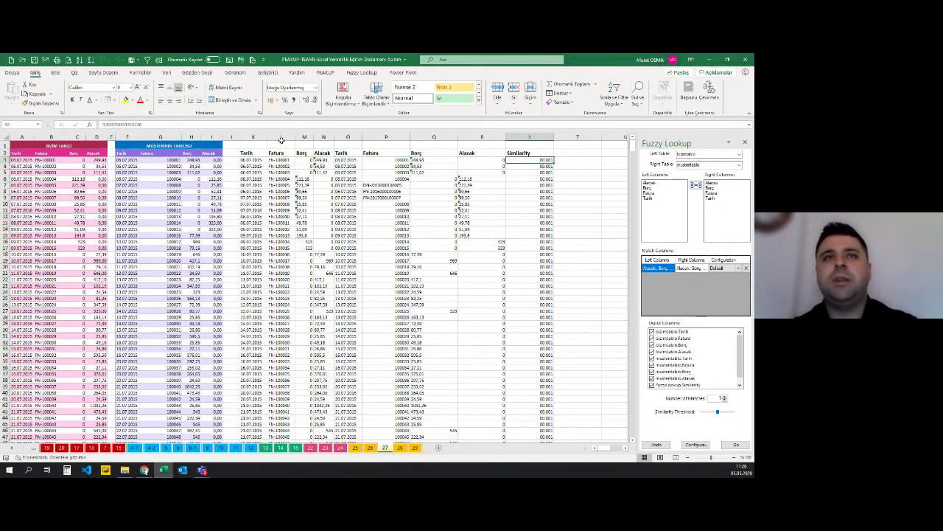
# Autofit columns K–S, format Similarity as percentages, and sort it highest first.
pyautogui.moveTo(263, 136); pyautogui.dragTo(546, 138)
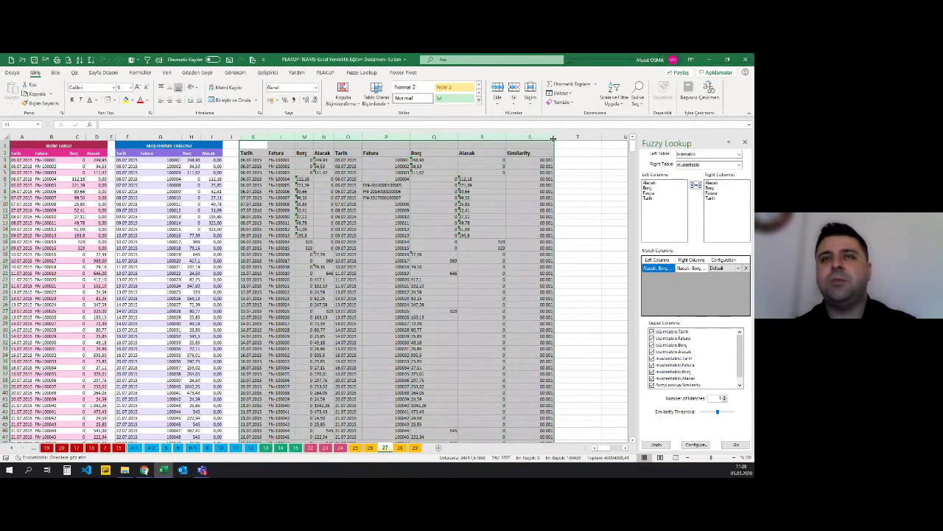
pyautogui.doubleClick(553, 137)
pyautogui.click(427, 219)
pyautogui.hotkey('ctrl', 'space')
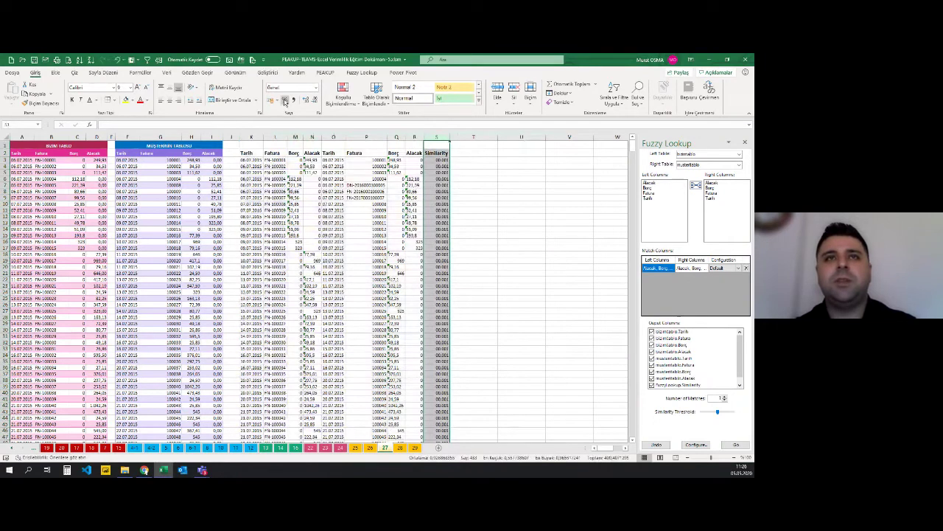
pyautogui.click(285, 101)
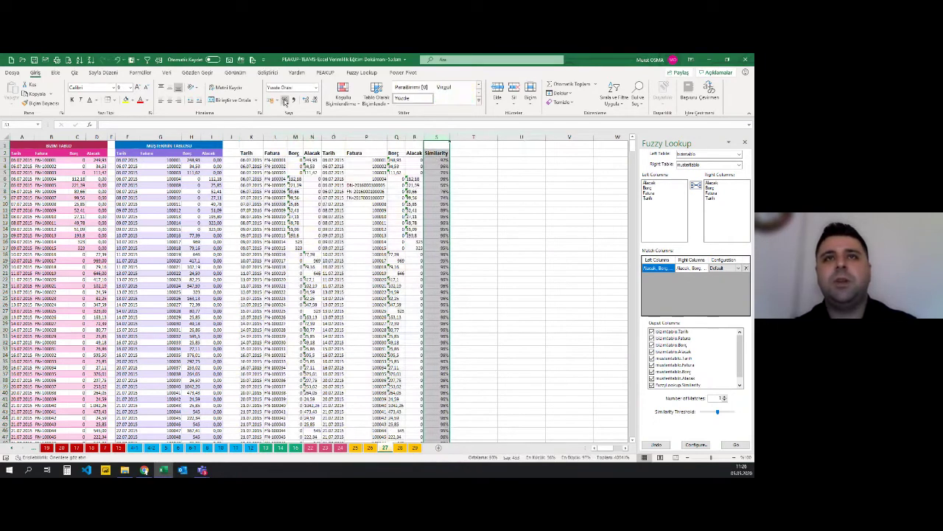
pyautogui.click(443, 159)
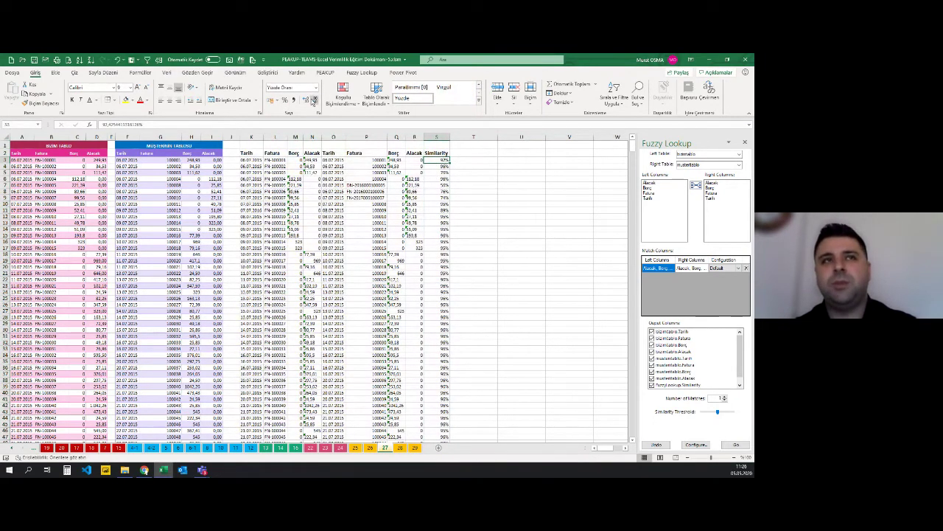
pyautogui.click(90, 59)
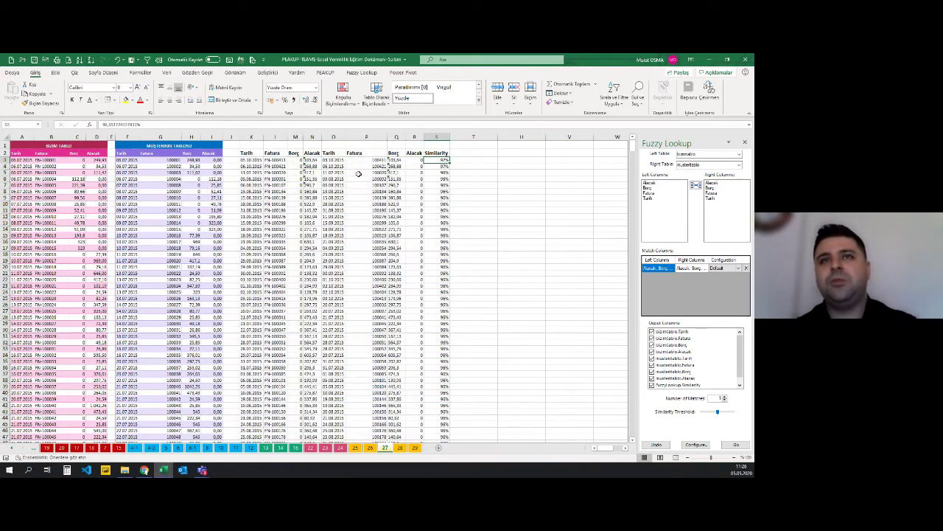
pyautogui.moveTo(253, 159)
pyautogui.mouseDown()
pyautogui.moveTo(446, 223)
pyautogui.moveTo(440, 387)
pyautogui.mouseUp()
pyautogui.scroll(-5, 424, 354)
pyautogui.scroll(5, 424, 354)
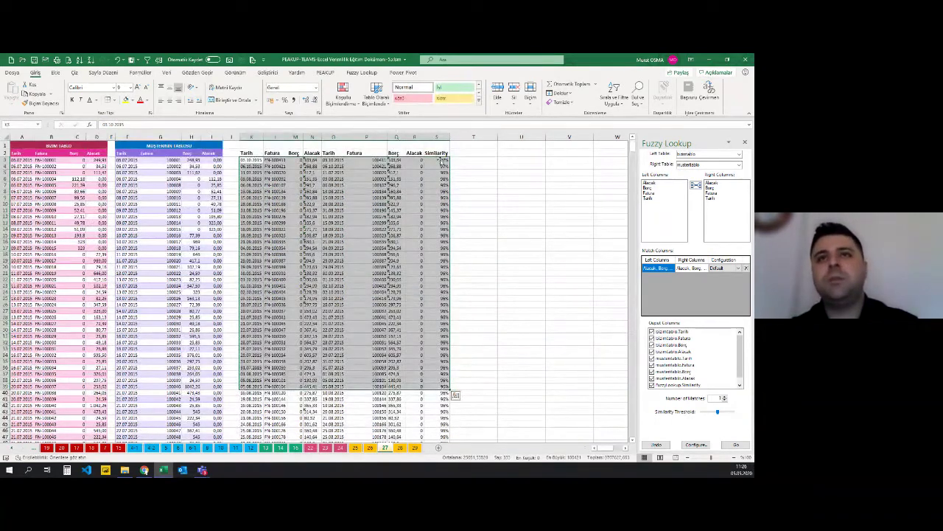
pyautogui.click(440, 160)
pyautogui.click(271, 159)
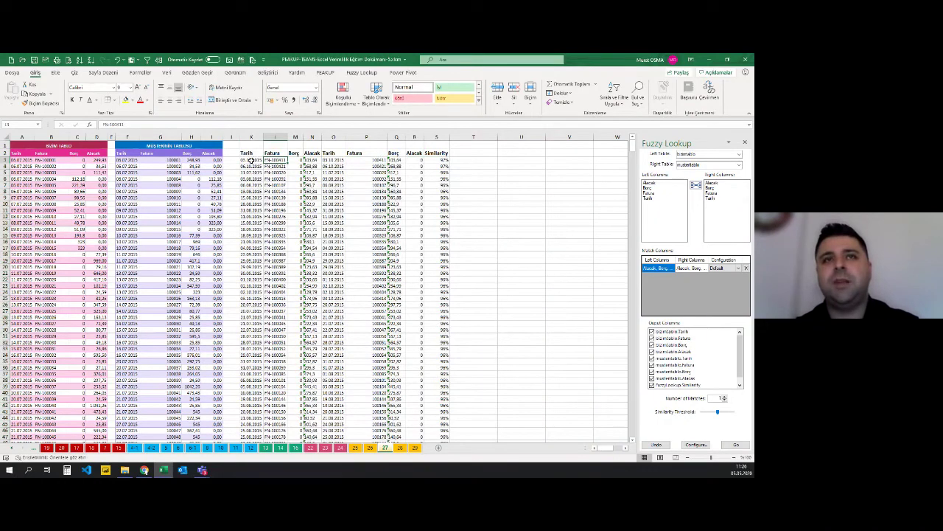
pyautogui.click(250, 160)
pyautogui.click(337, 160)
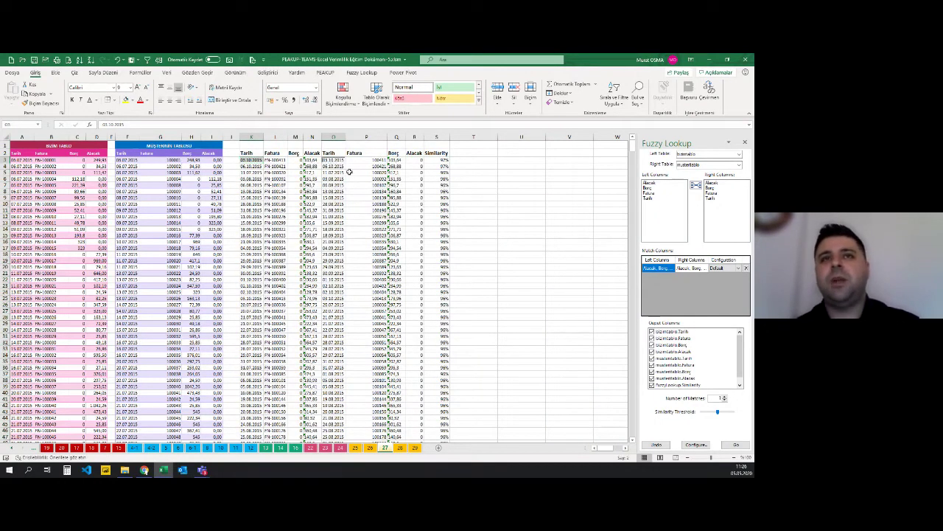
pyautogui.click(277, 160)
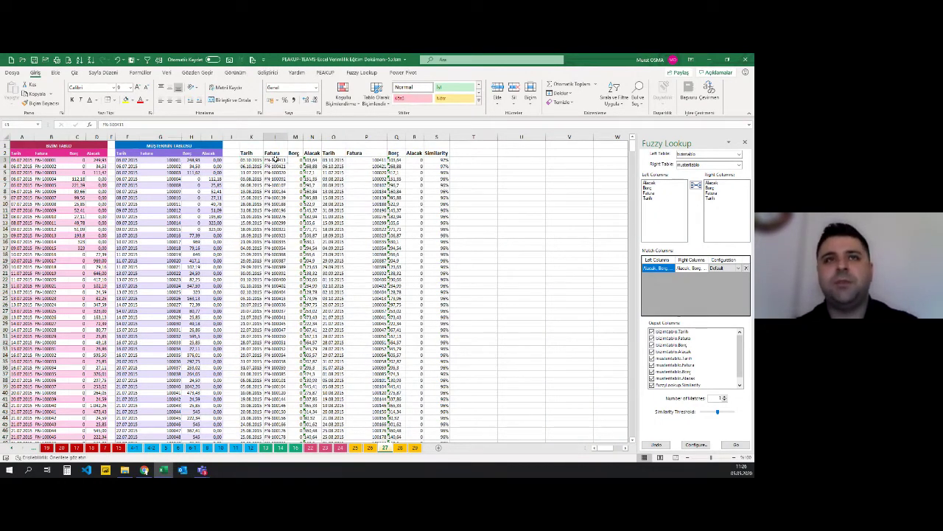
pyautogui.keyDown('ctrl'); pyautogui.click(376, 160); pyautogui.keyUp('ctrl')
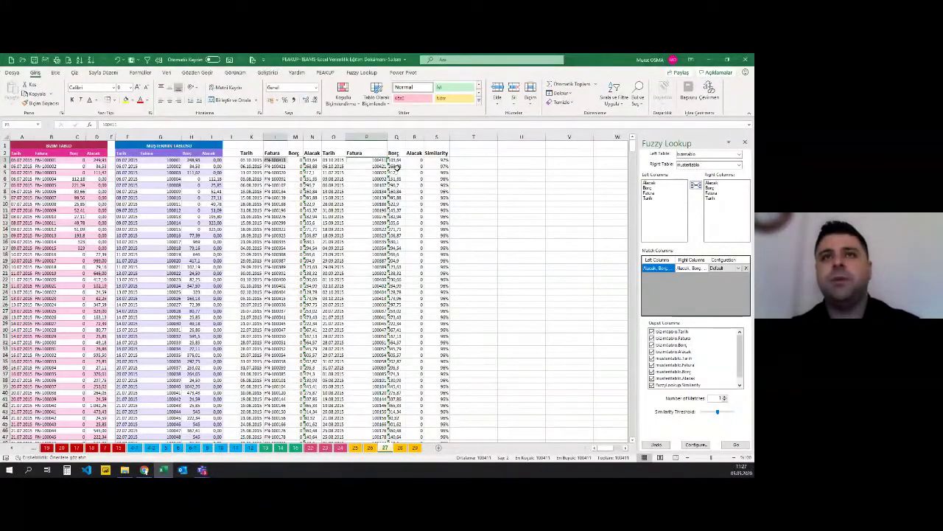
pyautogui.click(318, 159)
pyautogui.click(402, 161)
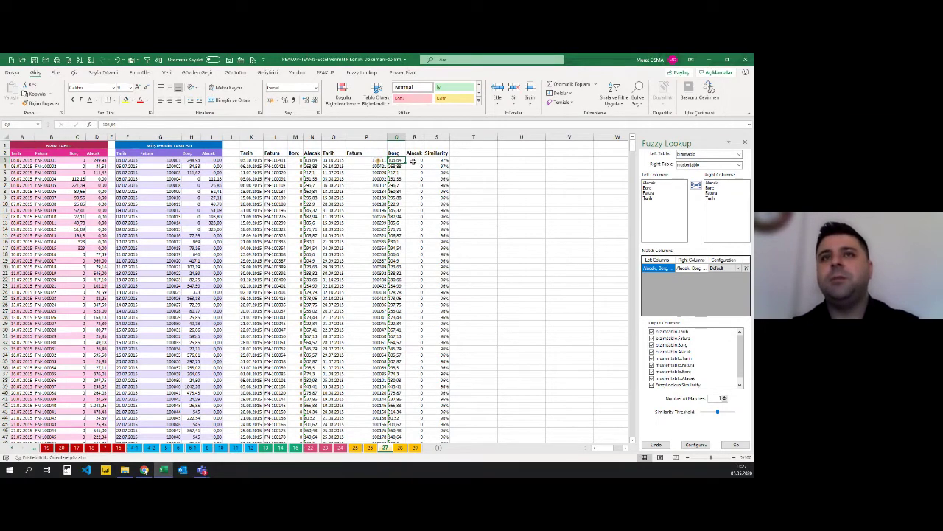
pyautogui.click(443, 161)
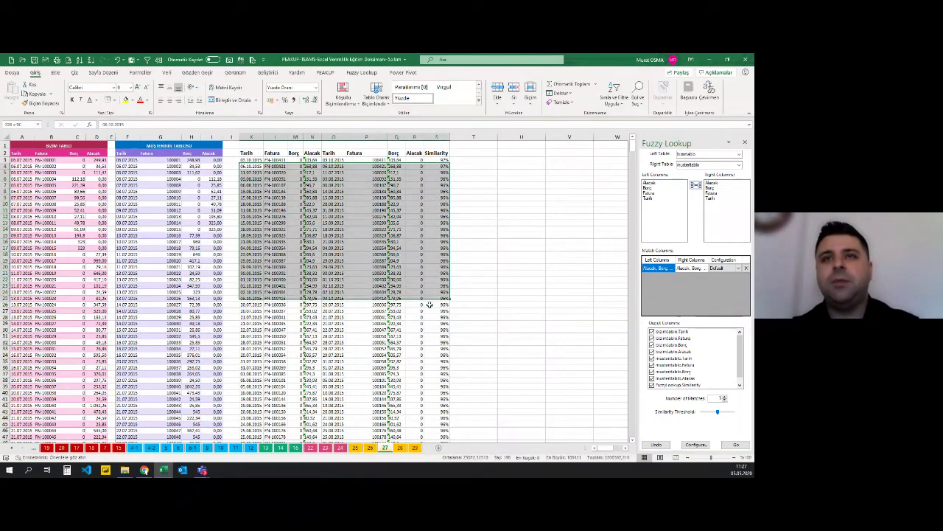
pyautogui.moveTo(401, 183); pyautogui.dragTo(435, 354)
pyautogui.scroll(-6, 437, 349)
pyautogui.scroll(-12, 437, 350)
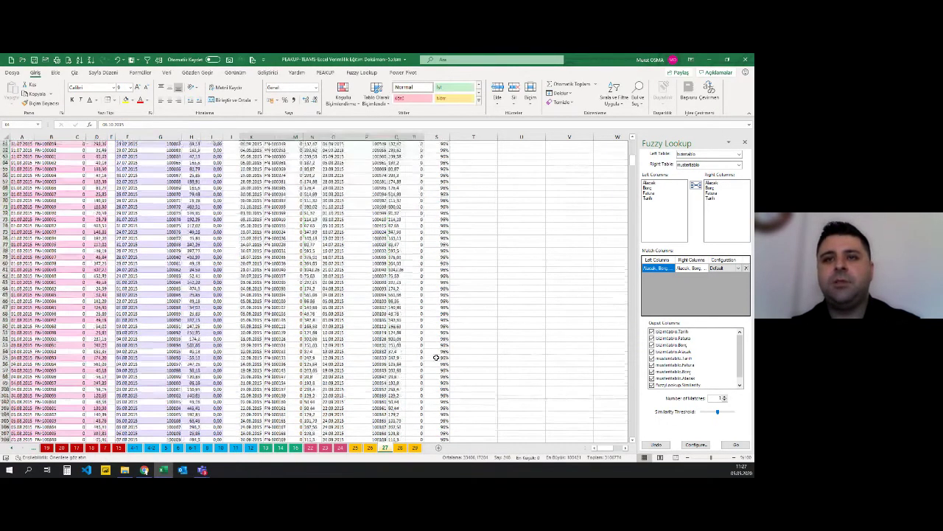
pyautogui.scroll(-20, 437, 350)
pyautogui.scroll(-20, 435, 362)
pyautogui.scroll(-3, 436, 363)
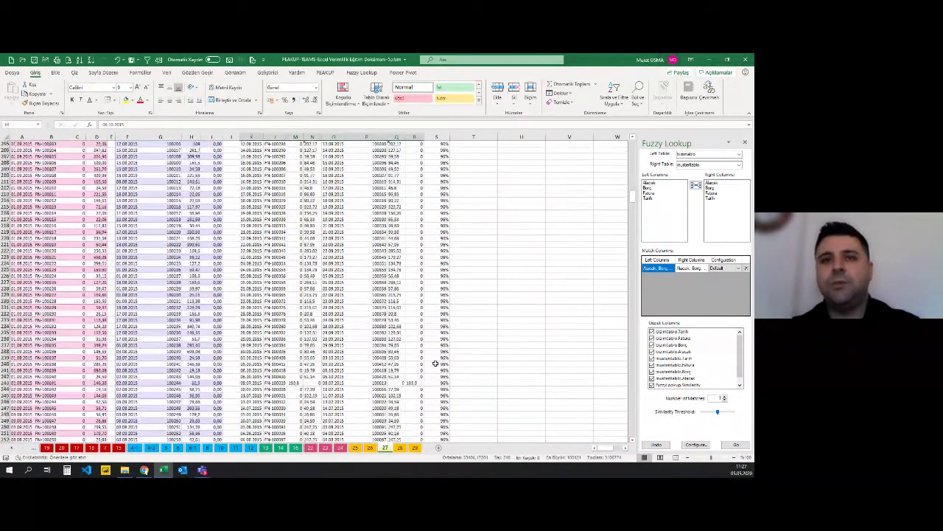
pyautogui.moveTo(441, 377)
pyautogui.mouseDown()
pyautogui.moveTo(266, 377)
pyautogui.moveTo(308, 377)
pyautogui.mouseUp()
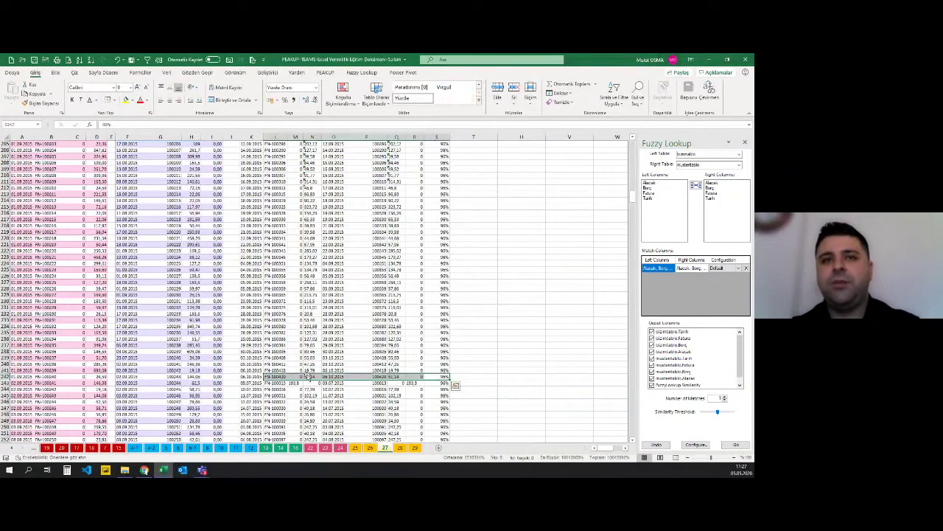
pyautogui.moveTo(245, 377); pyautogui.dragTo(423, 376)
pyautogui.scroll(-9, 450, 381)
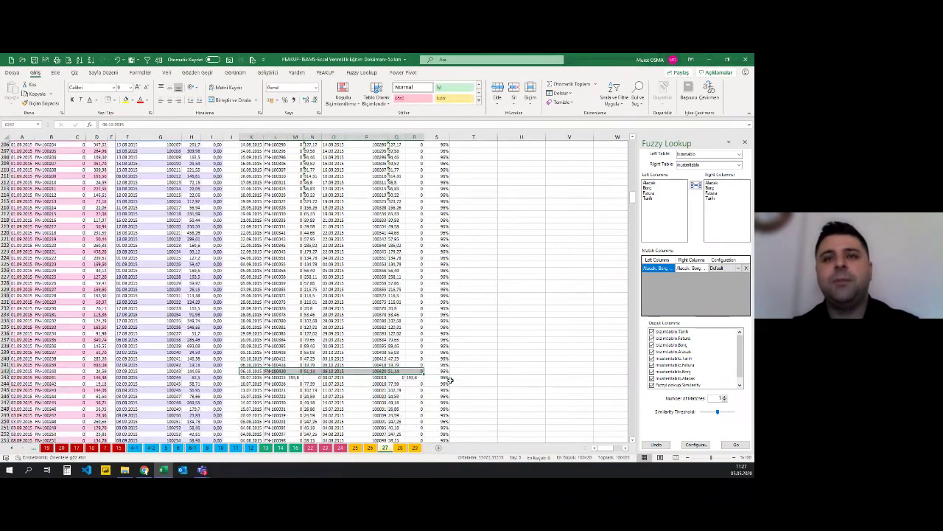
pyautogui.scroll(-20, 451, 380)
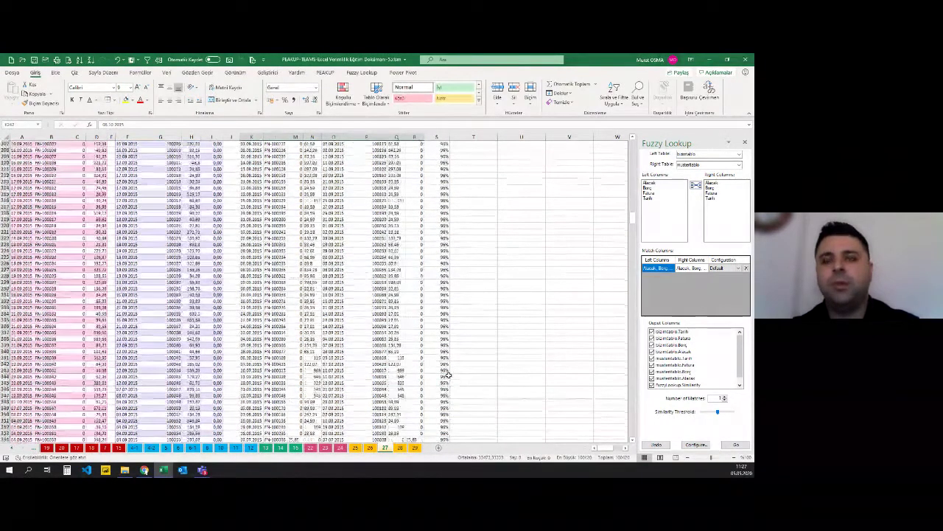
pyautogui.scroll(-10, 455, 372)
pyautogui.scroll(-6, 455, 373)
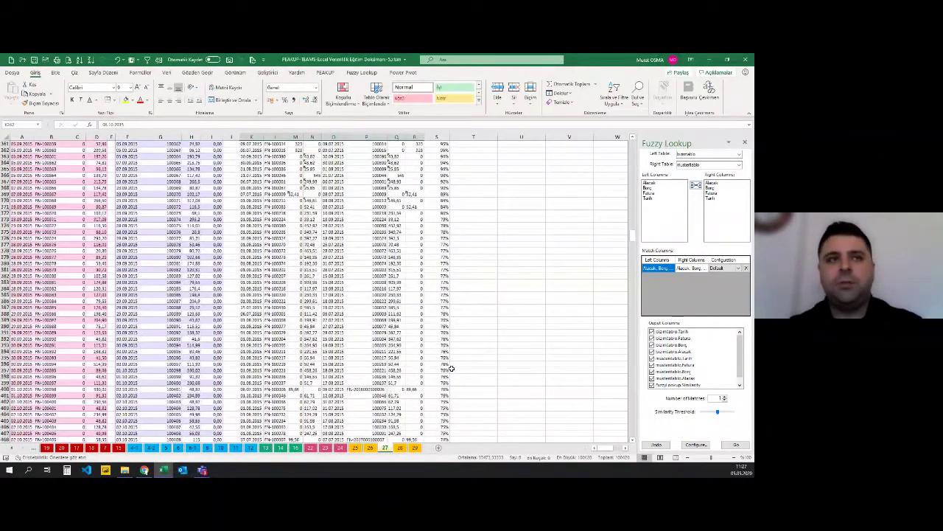
pyautogui.scroll(4, 457, 247)
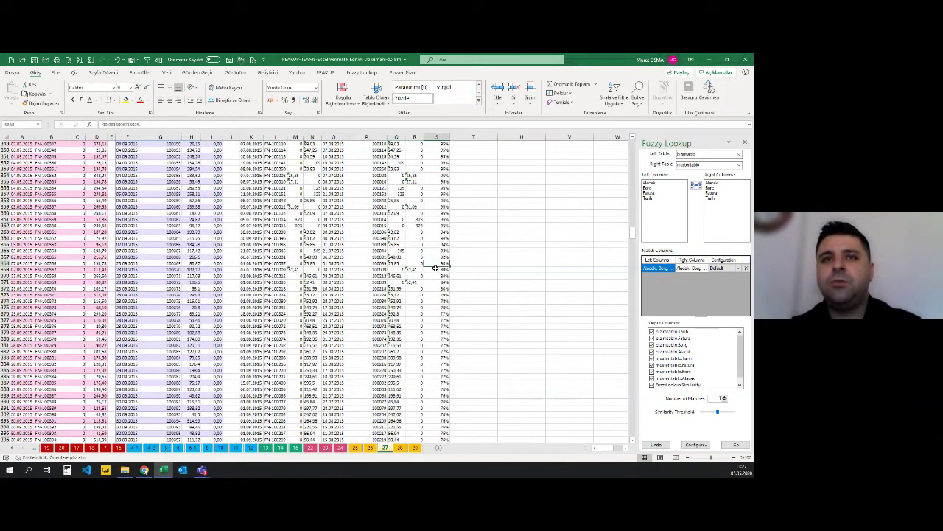
pyautogui.moveTo(437, 270); pyautogui.dragTo(259, 271)
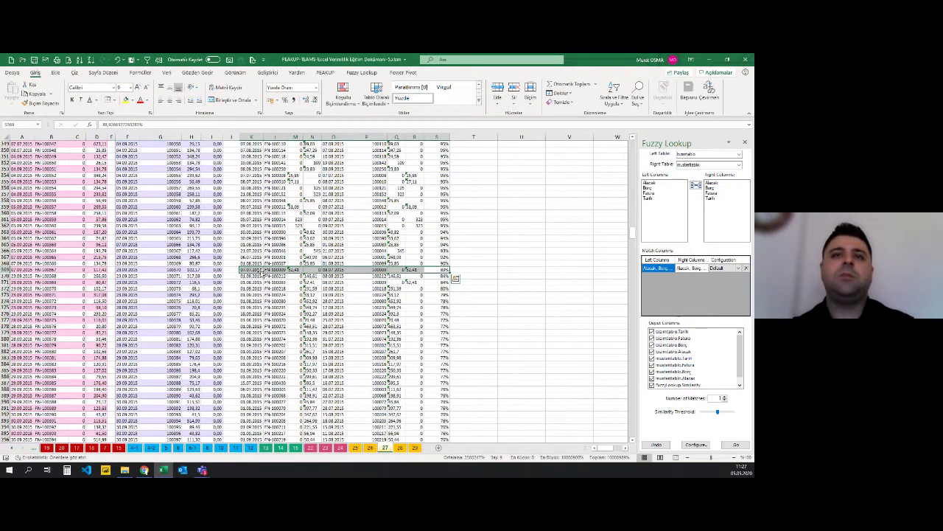
pyautogui.click(255, 272)
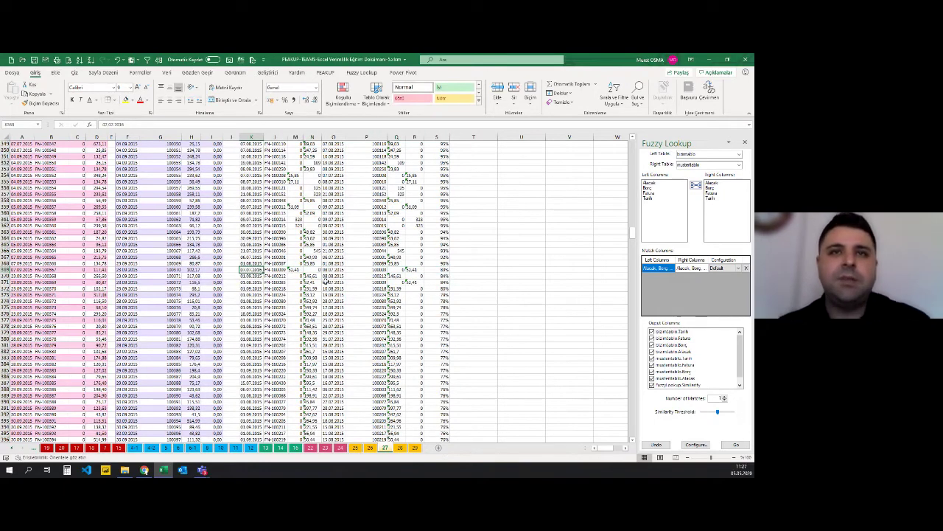
pyautogui.click(343, 272)
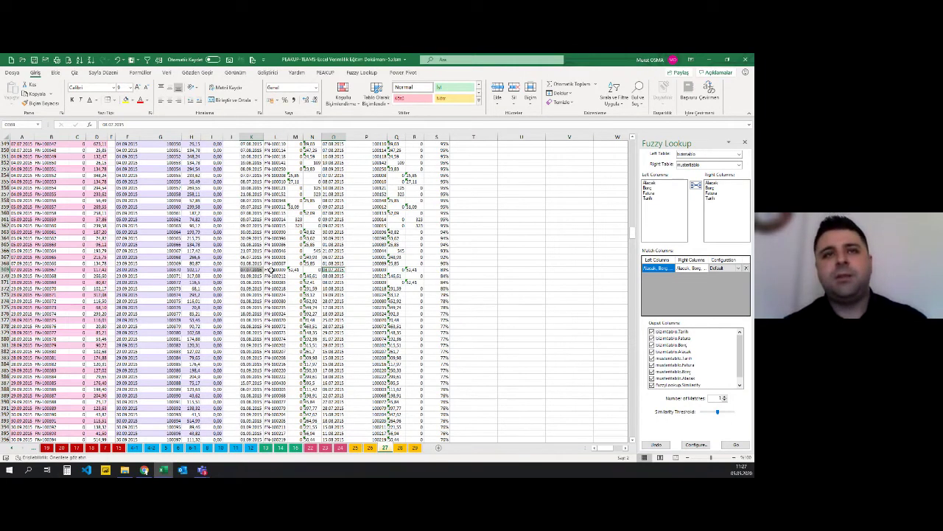
pyautogui.click(369, 272)
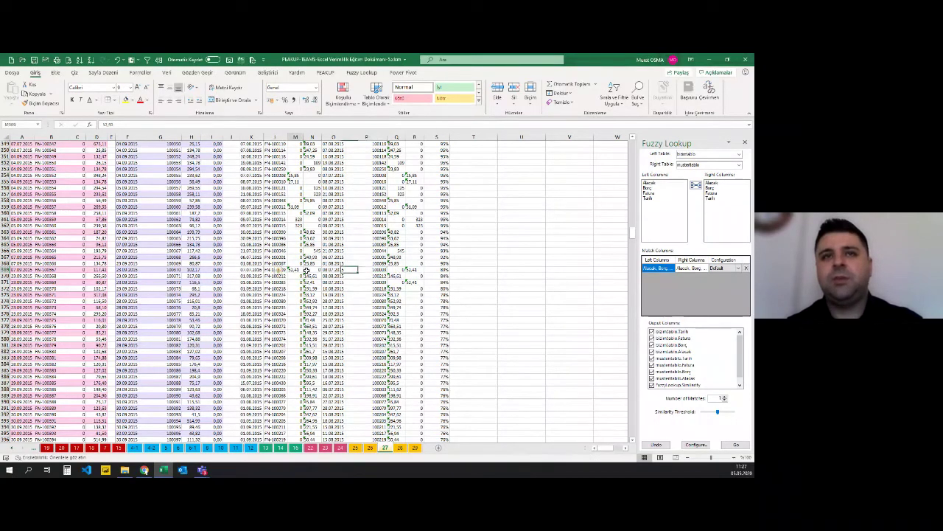
pyautogui.press('Left')
pyautogui.press('Left')
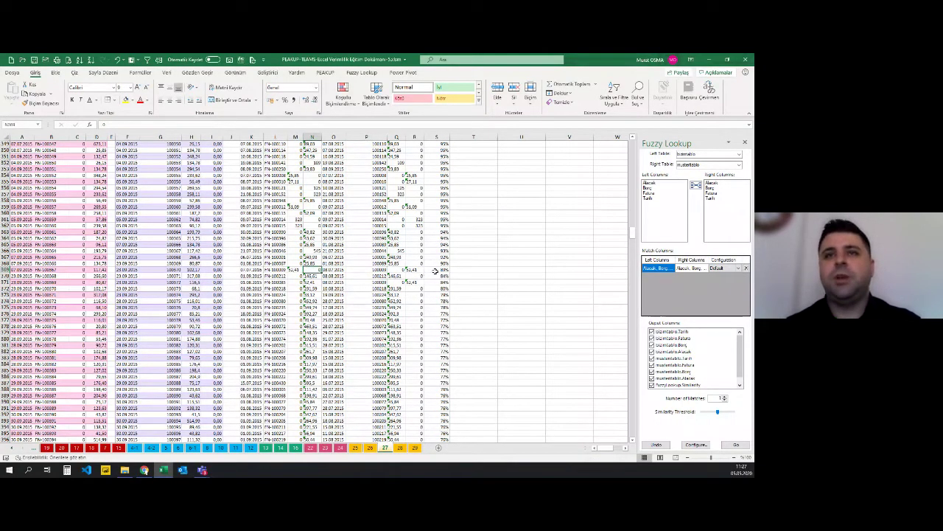
pyautogui.click(436, 270)
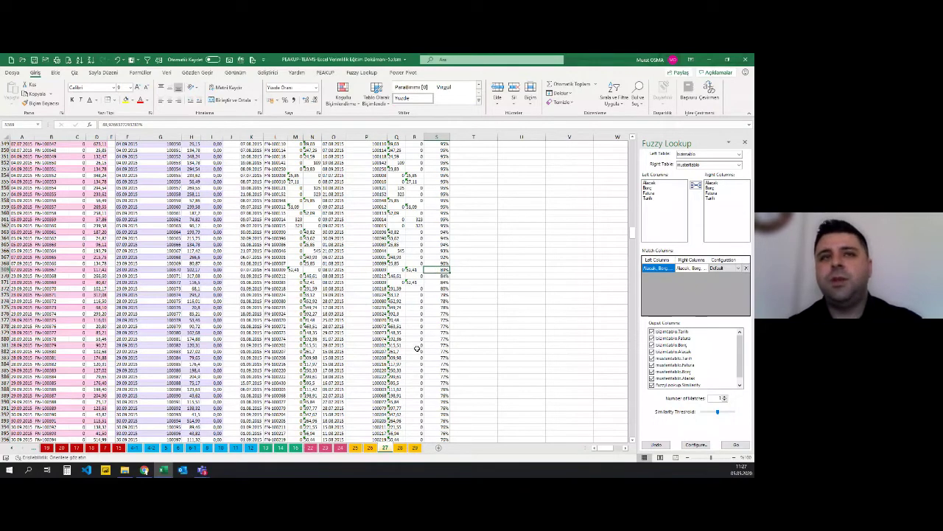
pyautogui.click(254, 271)
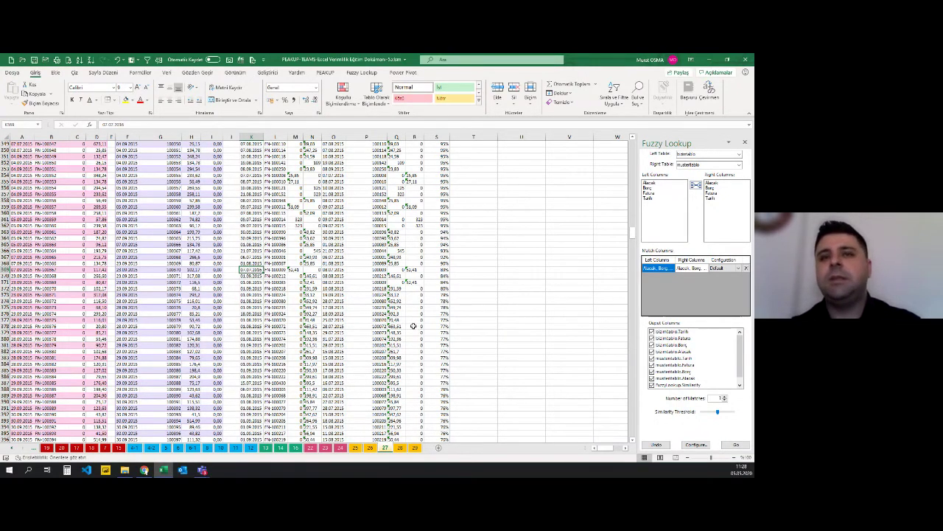
pyautogui.scroll(-5, 419, 336)
pyautogui.scroll(-5, 418, 336)
pyautogui.scroll(1, 417, 336)
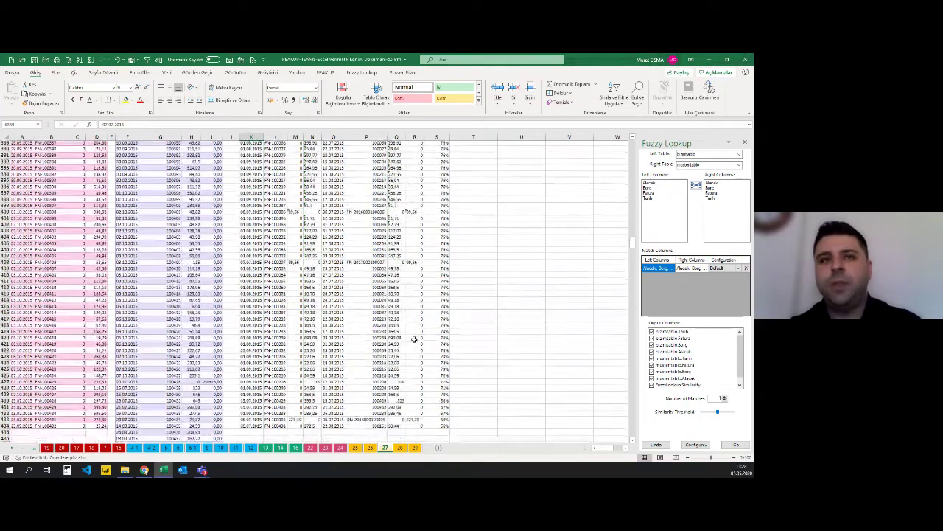
pyautogui.scroll(-1, 415, 338)
pyautogui.scroll(2, 415, 347)
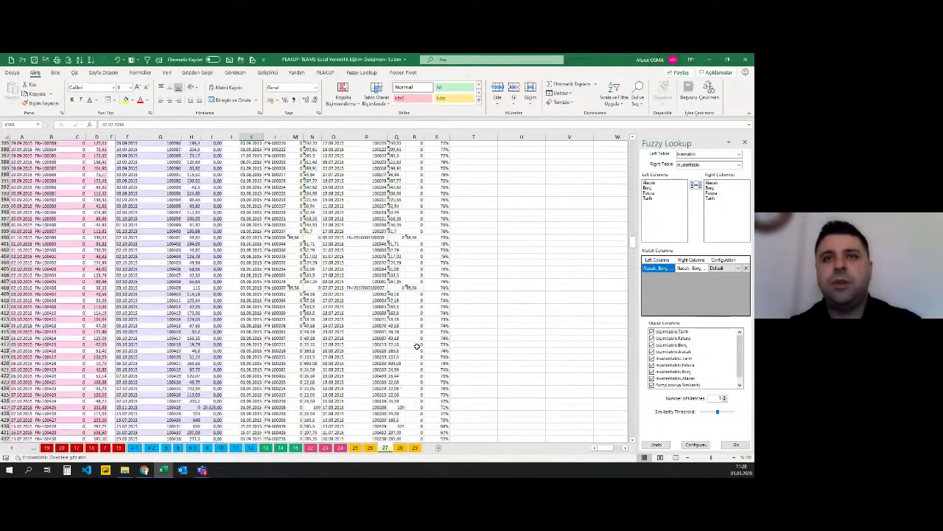
pyautogui.scroll(-1, 369, 317)
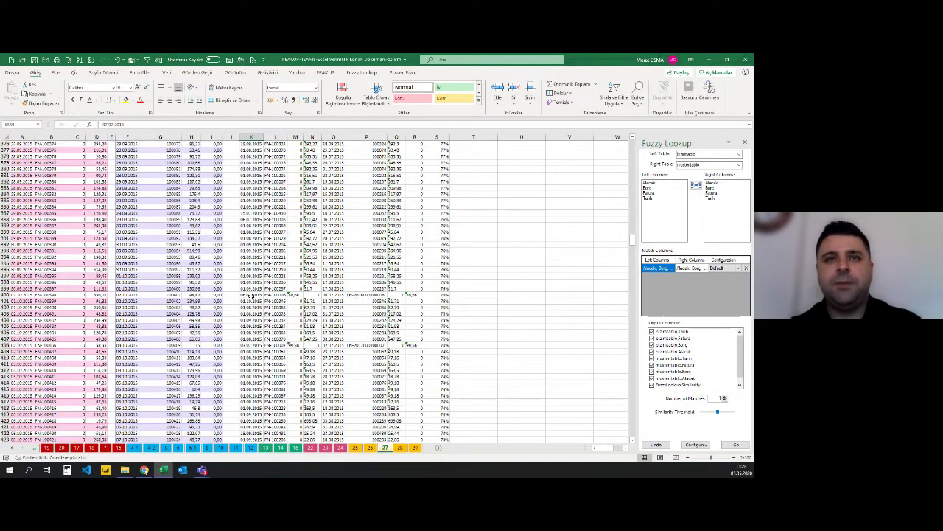
pyautogui.moveTo(251, 296); pyautogui.dragTo(443, 295)
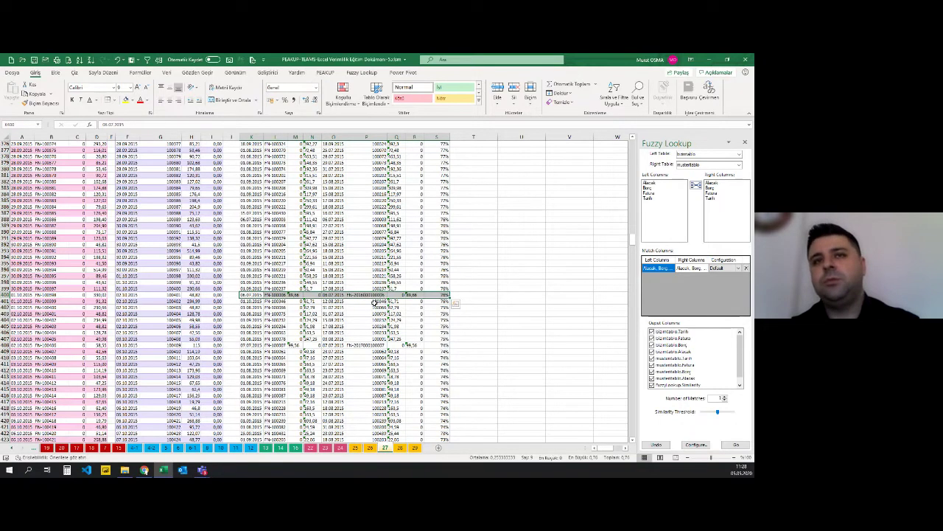
pyautogui.click(368, 295)
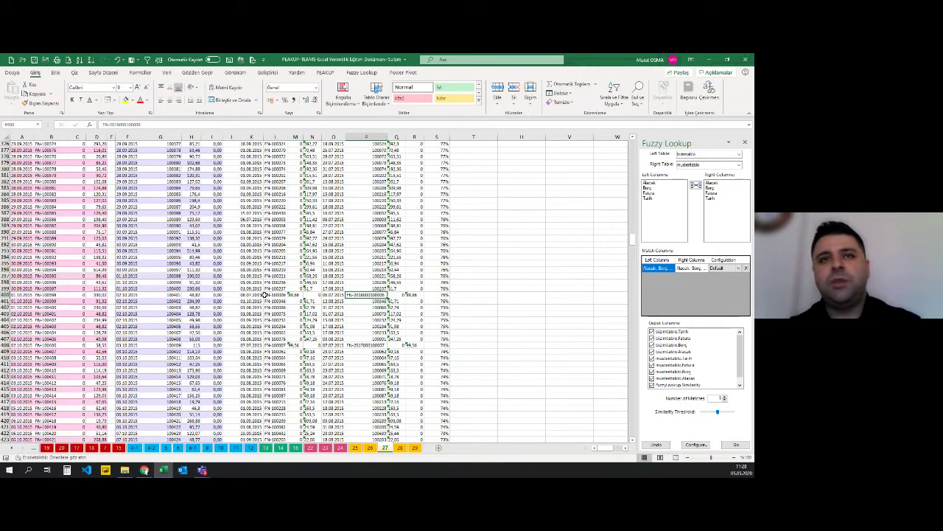
pyautogui.moveTo(264, 295); pyautogui.dragTo(432, 294)
pyautogui.click(431, 297)
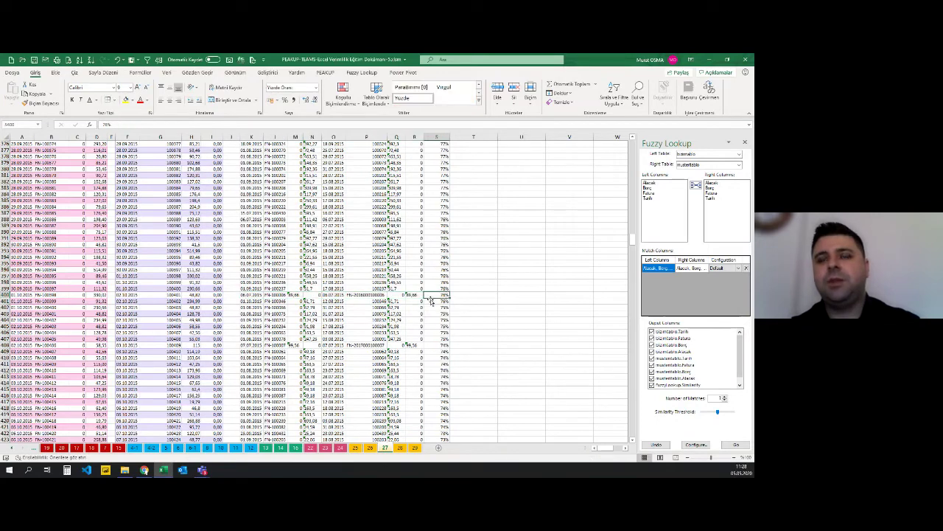
pyautogui.scroll(-8, 412, 291)
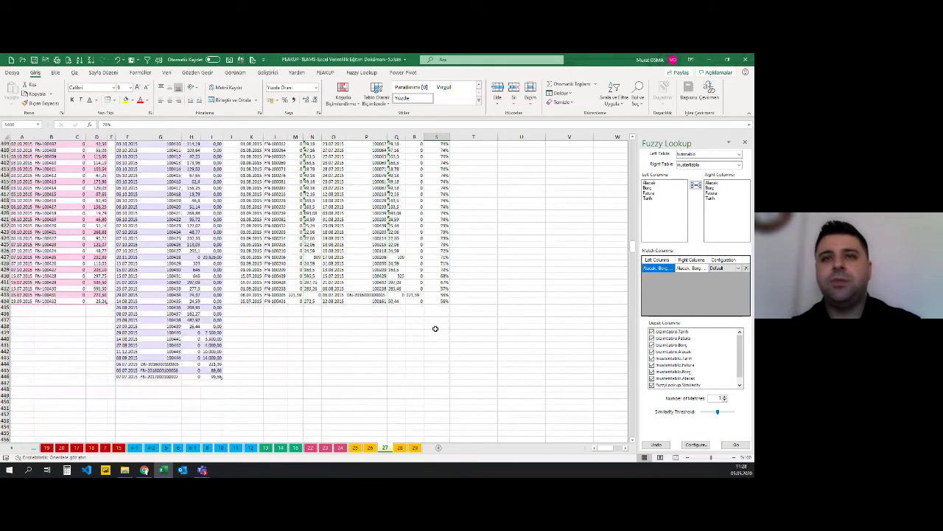
pyautogui.click(437, 355)
pyautogui.click(326, 370)
pyautogui.click(251, 358)
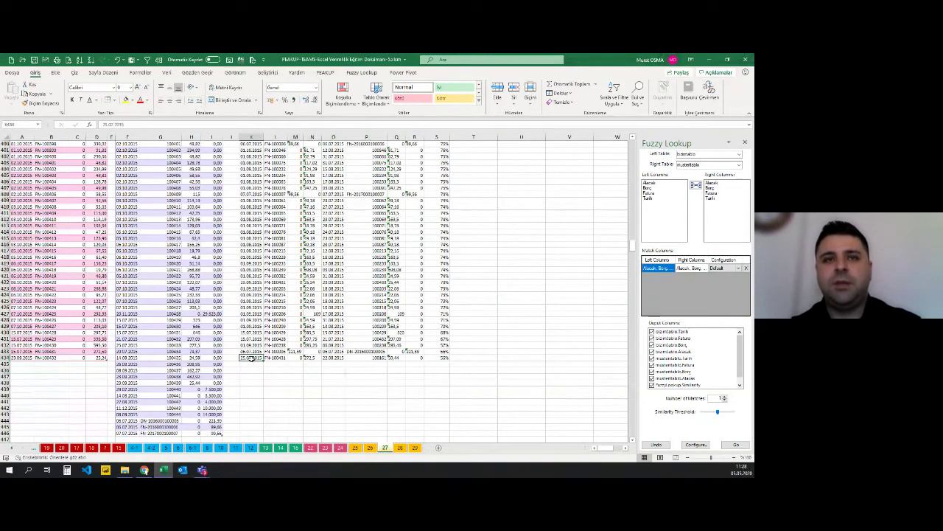
pyautogui.click(394, 382)
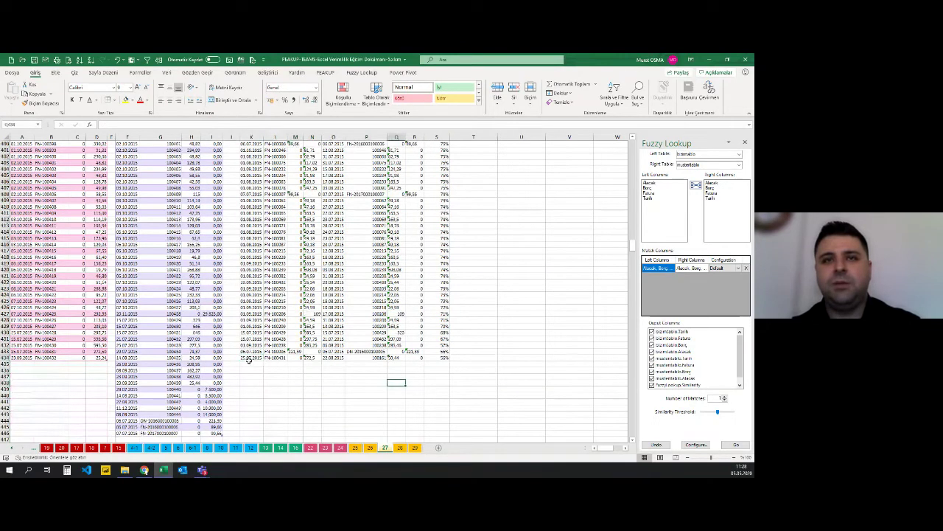
pyautogui.moveTo(249, 360); pyautogui.dragTo(439, 359)
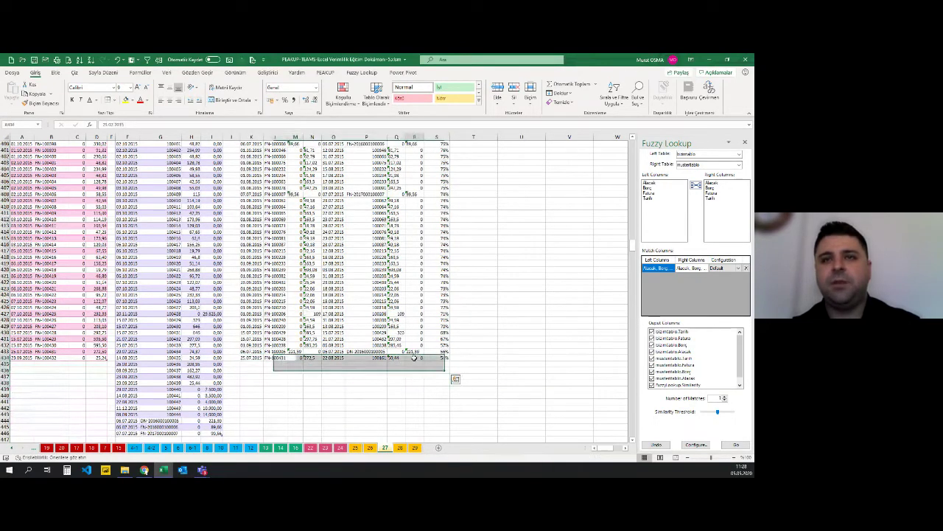
pyautogui.click(414, 358)
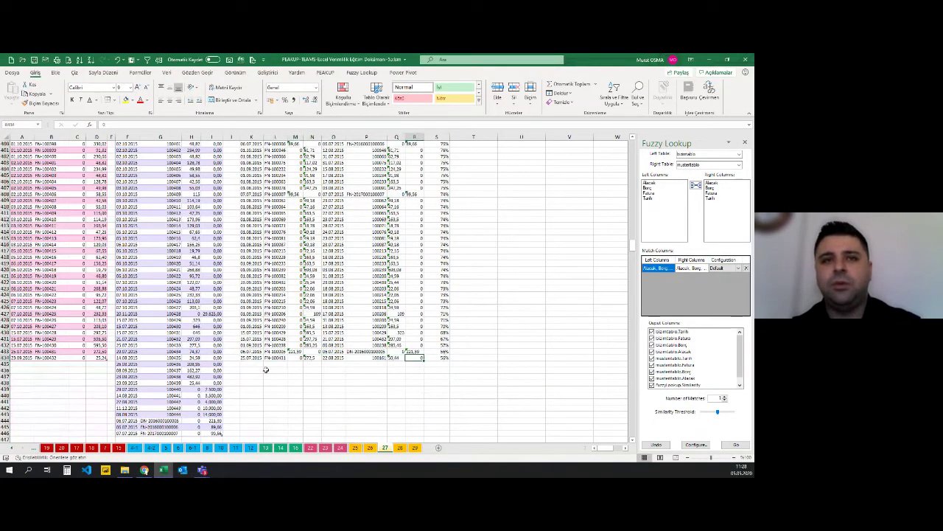
pyautogui.moveTo(254, 360); pyautogui.dragTo(480, 360)
pyautogui.scroll(3, 407, 387)
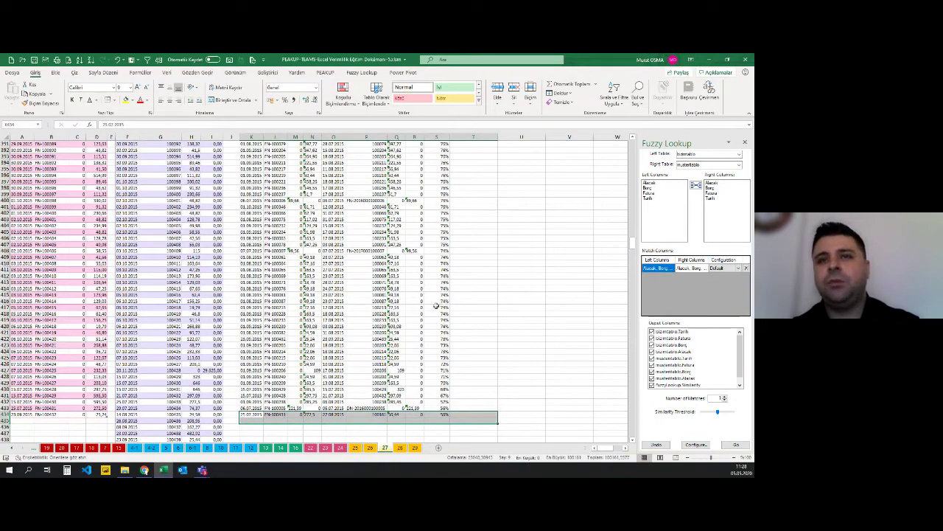
# Clear the previous lookup results from columns K–S.
pyautogui.scroll(15, 368, 332)
pyautogui.scroll(14, 368, 332)
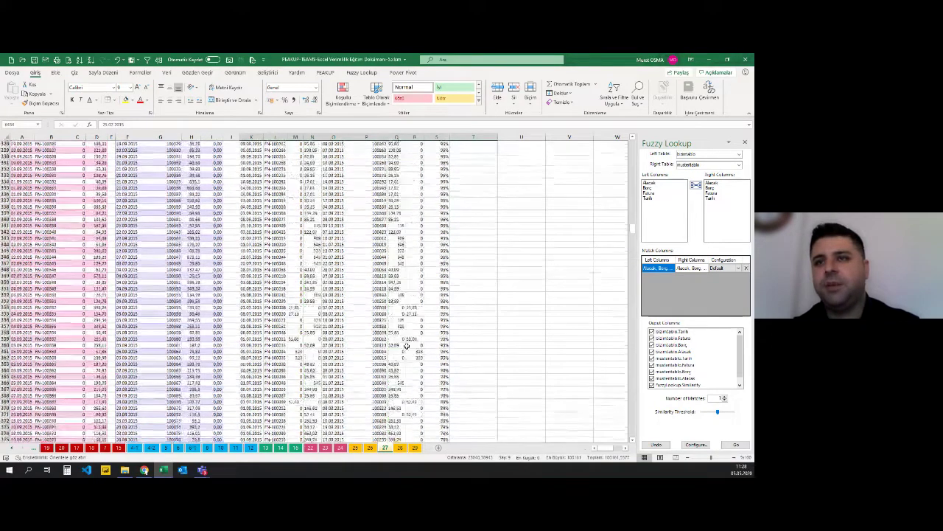
pyautogui.moveTo(721, 412)
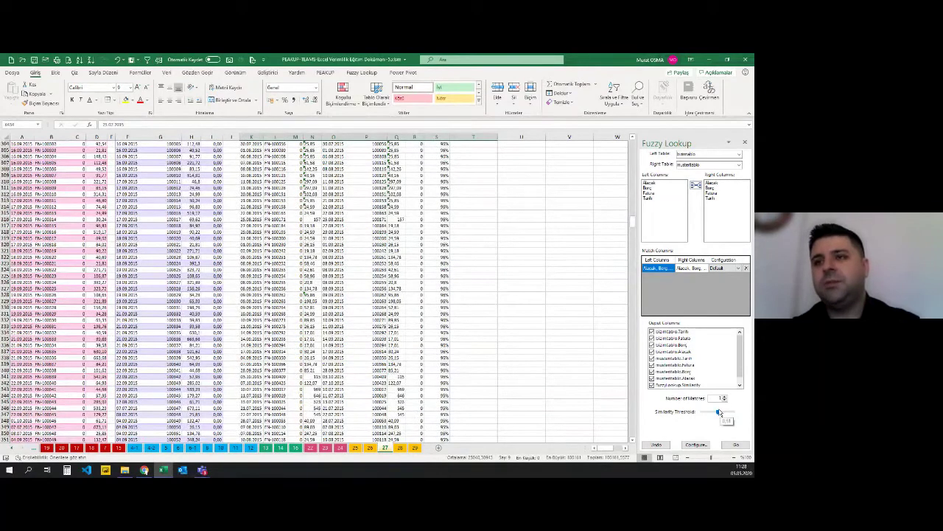
pyautogui.scroll(15, 543, 308)
pyautogui.scroll(15, 543, 308)
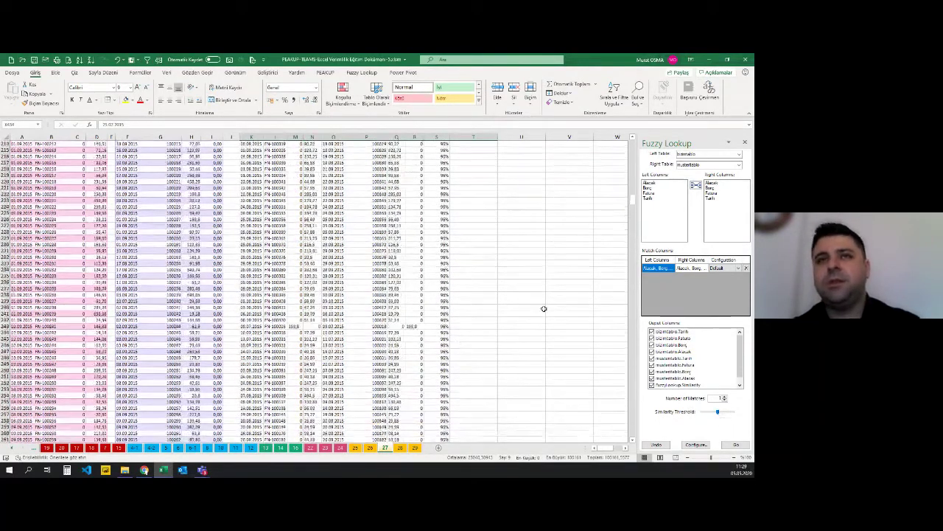
pyautogui.scroll(20, 543, 308)
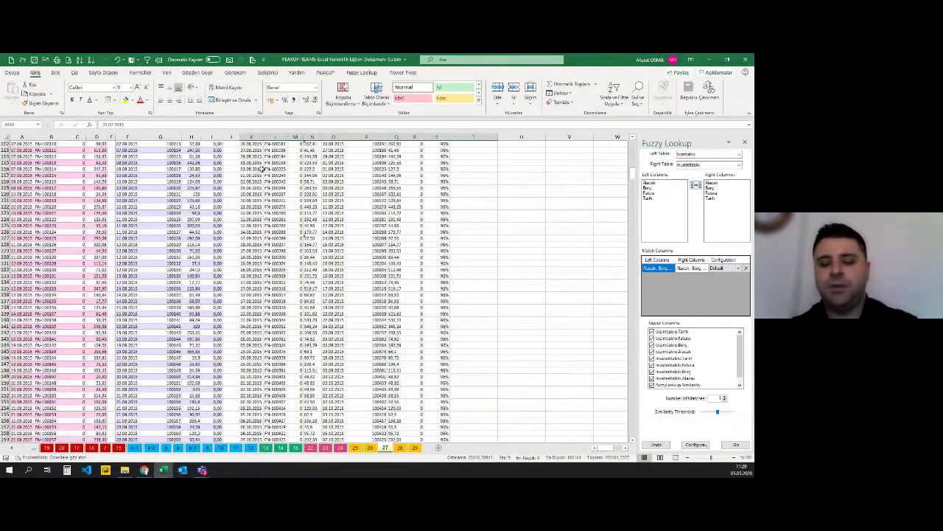
pyautogui.scroll(20, 263, 170)
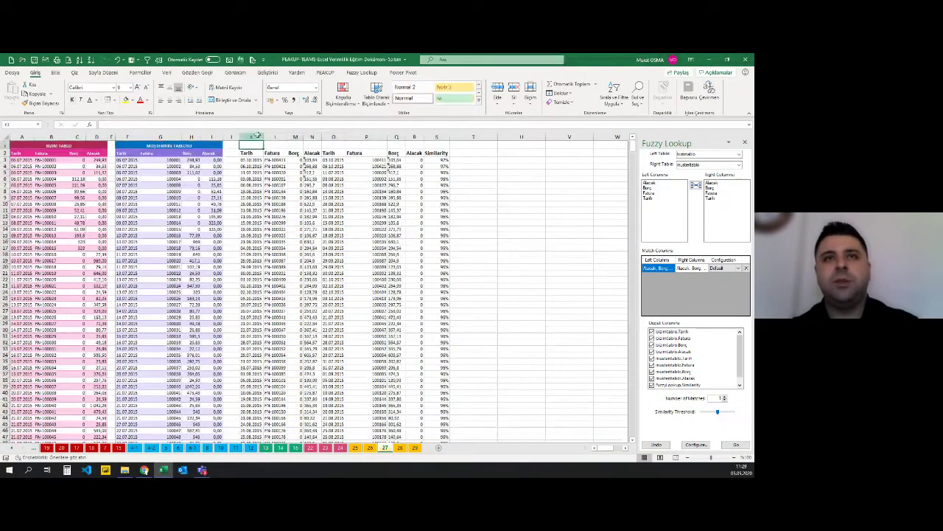
pyautogui.moveTo(251, 151); pyautogui.dragTo(466, 152)
pyautogui.press('Delete')
# Raise the similarity threshold to near maximum and set K2 as the output cell.
pyautogui.click(251, 152)
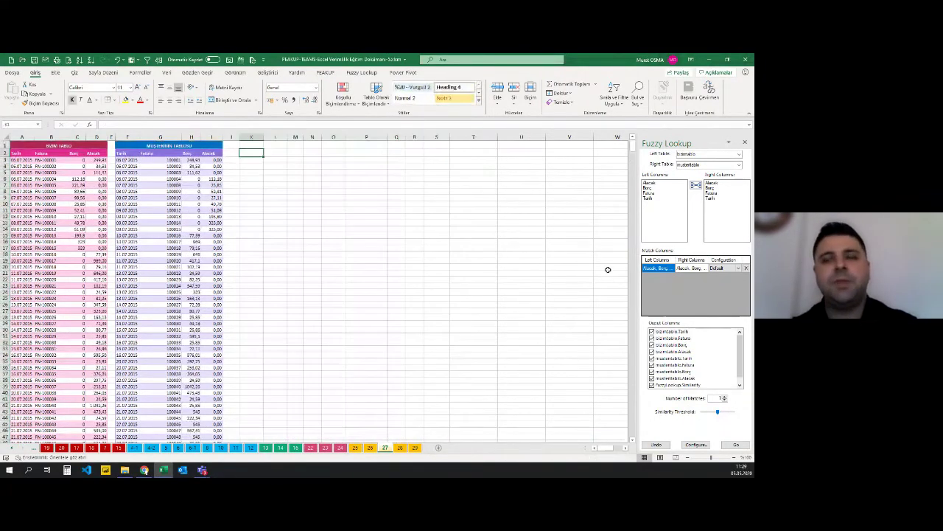
pyautogui.moveTo(717, 411); pyautogui.dragTo(725, 413)
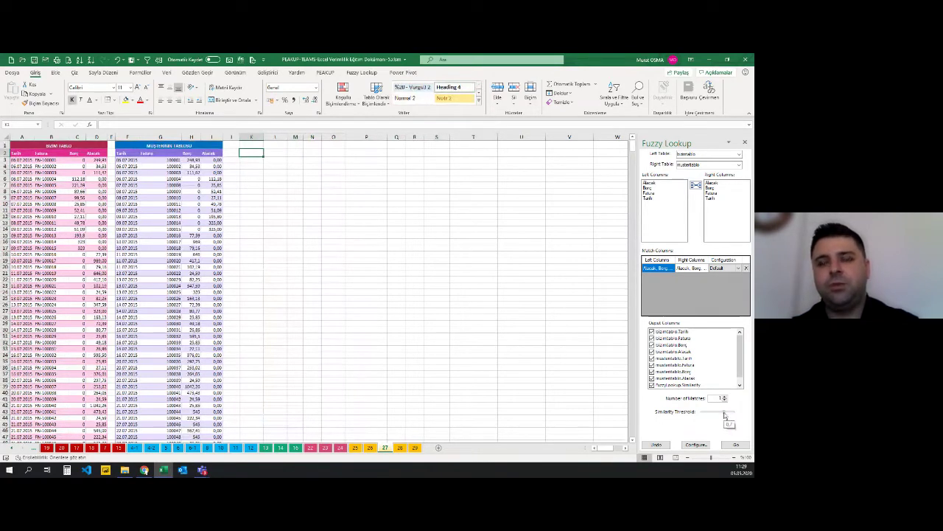
pyautogui.moveTo(724, 415); pyautogui.dragTo(738, 415)
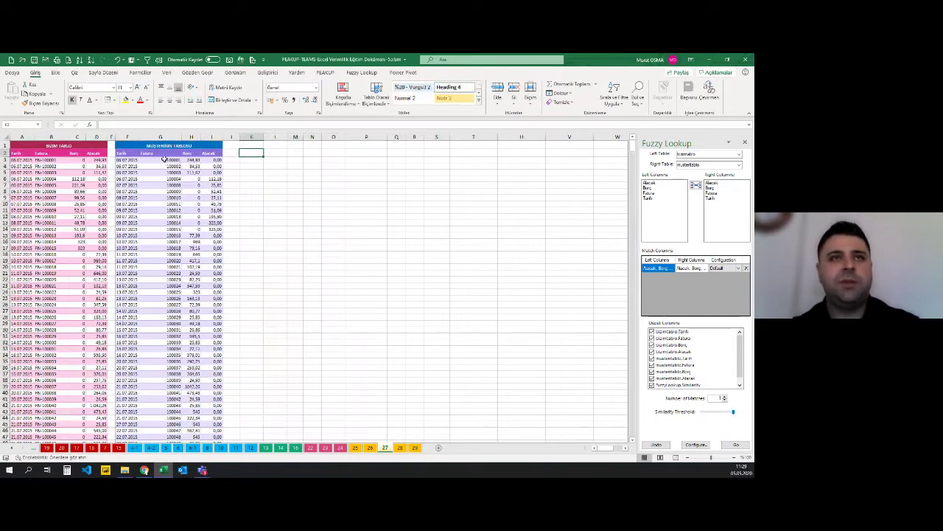
pyautogui.click(52, 160)
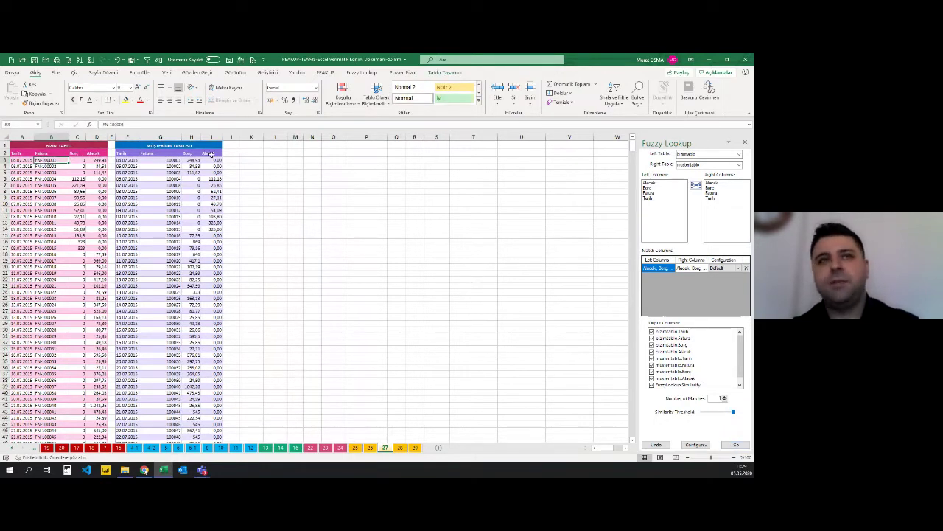
pyautogui.click(247, 153)
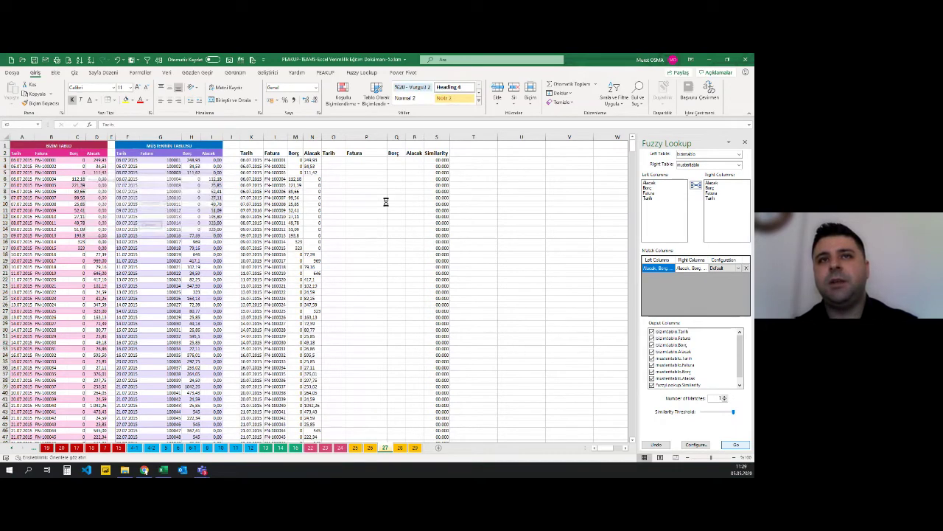
pyautogui.moveTo(242, 154)
pyautogui.mouseDown()
pyautogui.moveTo(262, 199)
pyautogui.moveTo(266, 306)
pyautogui.mouseUp()
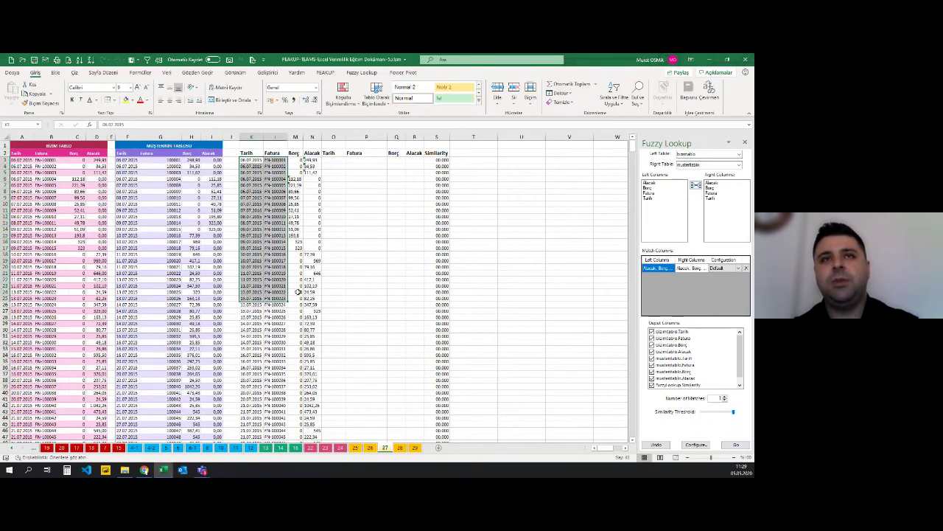
pyautogui.click(367, 234)
pyautogui.scroll(-11, 393, 241)
pyautogui.scroll(-10, 408, 286)
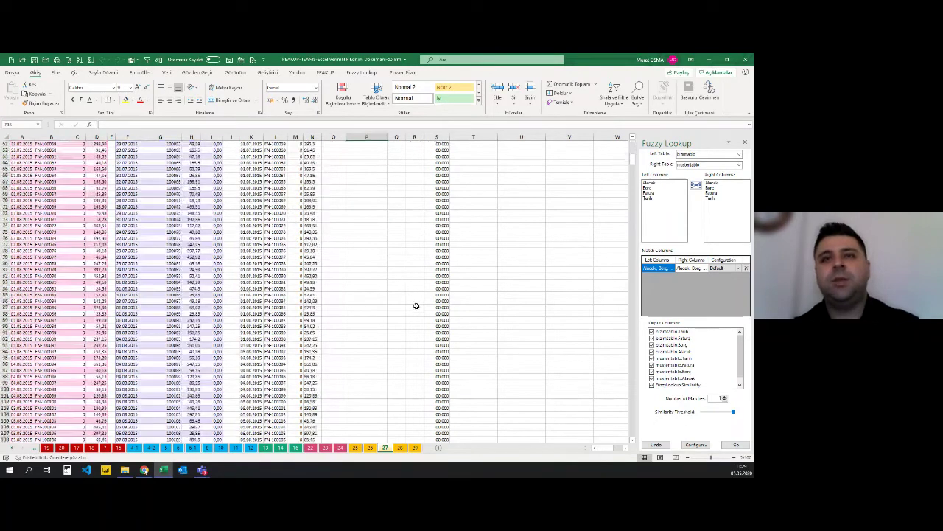
pyautogui.scroll(-20, 400, 329)
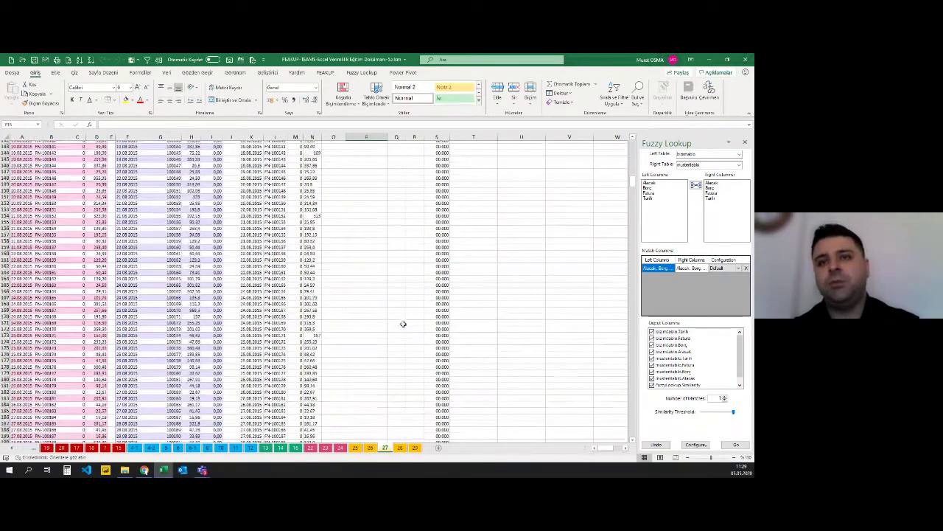
pyautogui.scroll(-5, 405, 322)
pyautogui.scroll(-20, 406, 322)
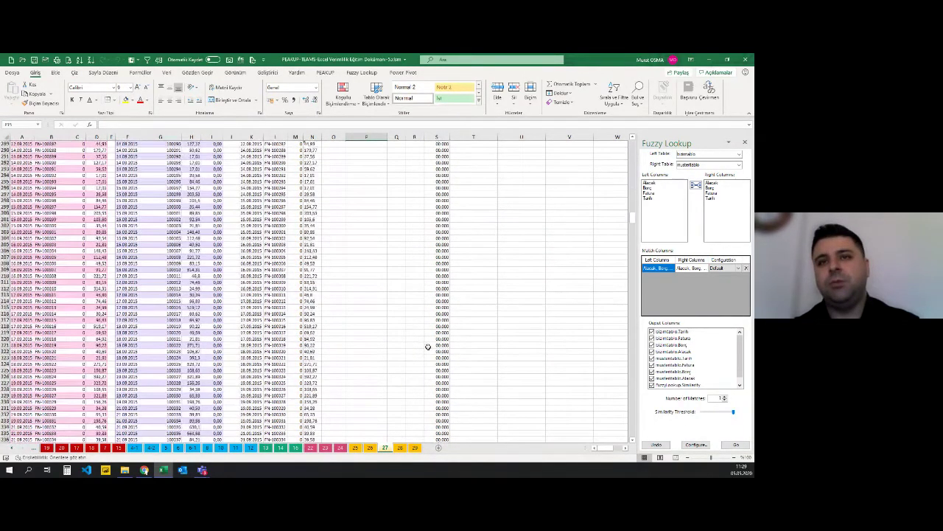
pyautogui.click(434, 351)
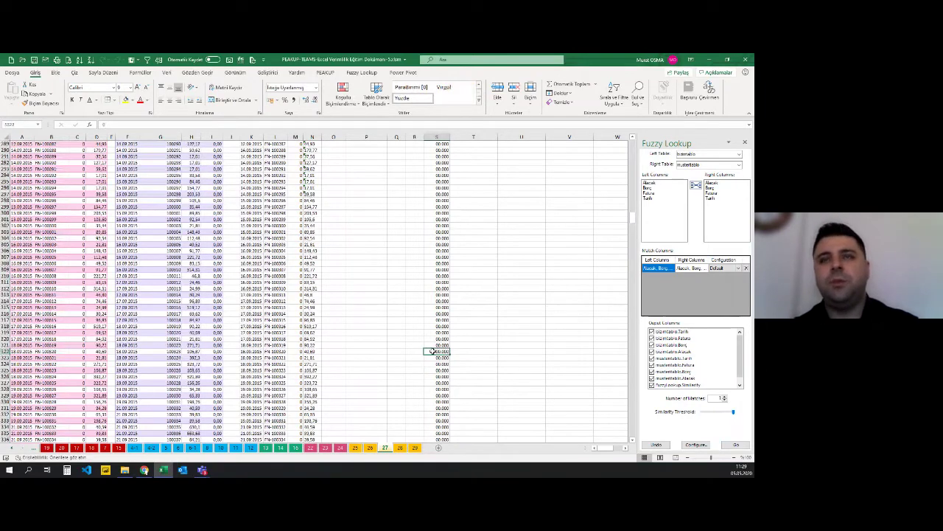
# Delete the output columns K–S.
pyautogui.click(436, 138)
pyautogui.moveTo(251, 137); pyautogui.dragTo(436, 137)
pyautogui.rightClick(437, 138)
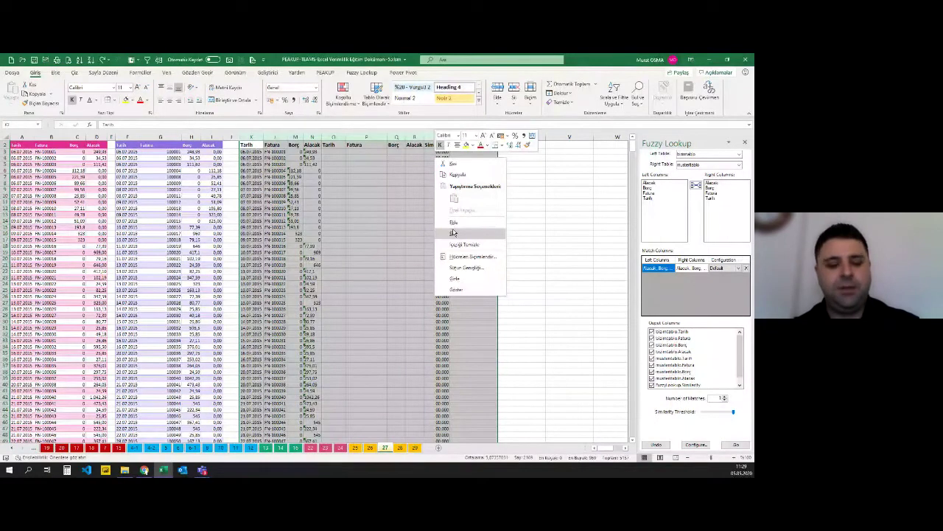
pyautogui.click(452, 233)
# Compare invoice cells G3, B3 and H3 without changes, then pick K3 as output start.
pyautogui.click(159, 152)
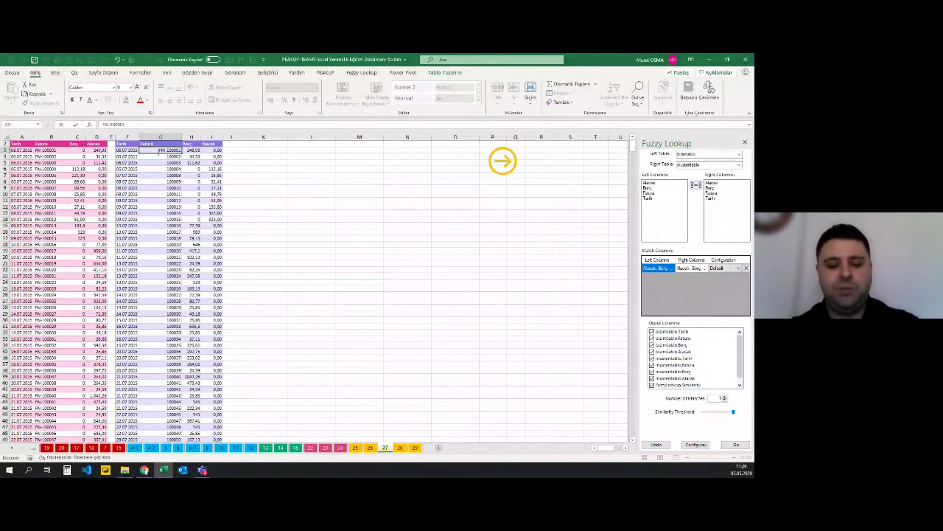
pyautogui.press('BackSpace')
pyautogui.press('BackSpace')
pyautogui.press('BackSpace')
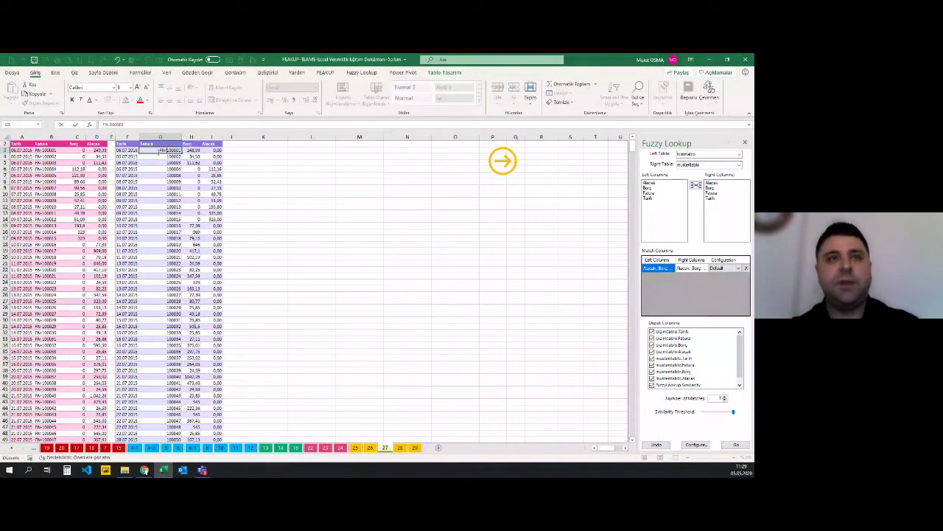
pyautogui.press('Escape')
pyautogui.click(177, 160)
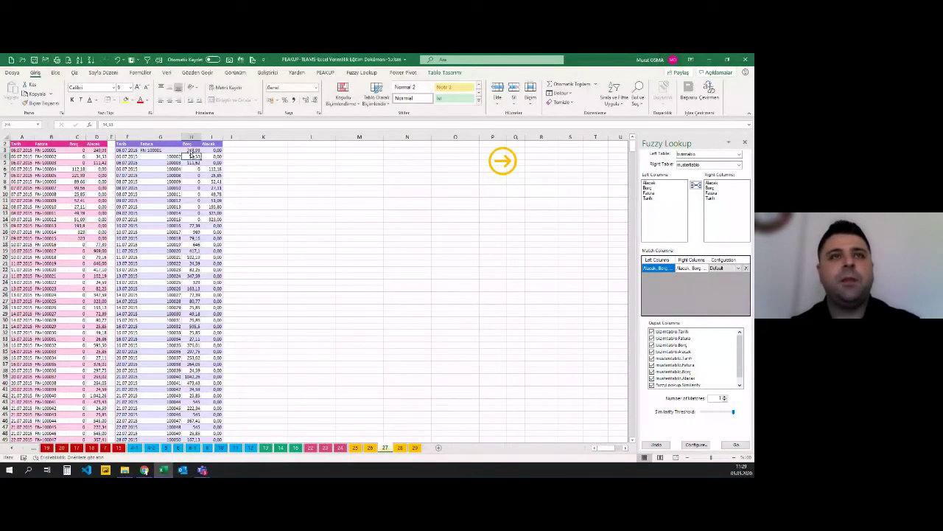
pyautogui.click(51, 151)
pyautogui.click(192, 150)
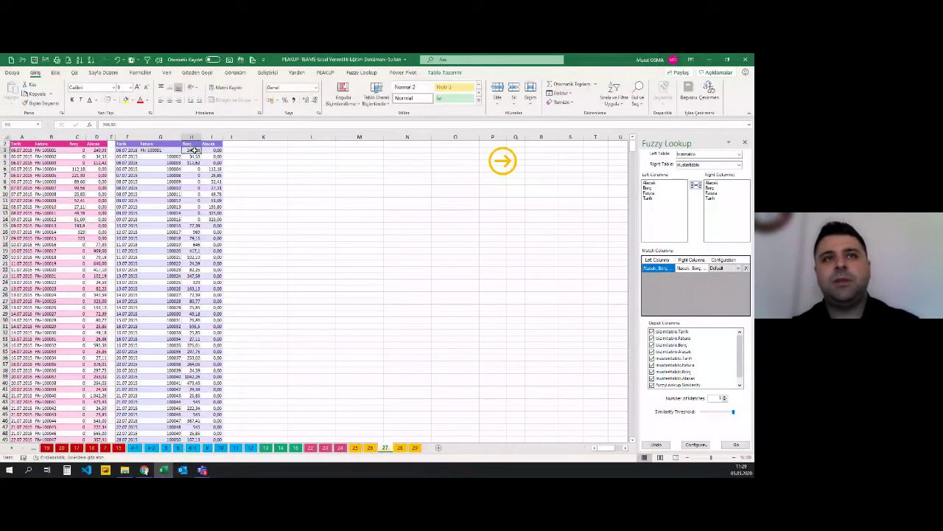
pyautogui.click(401, 243)
pyautogui.click(472, 270)
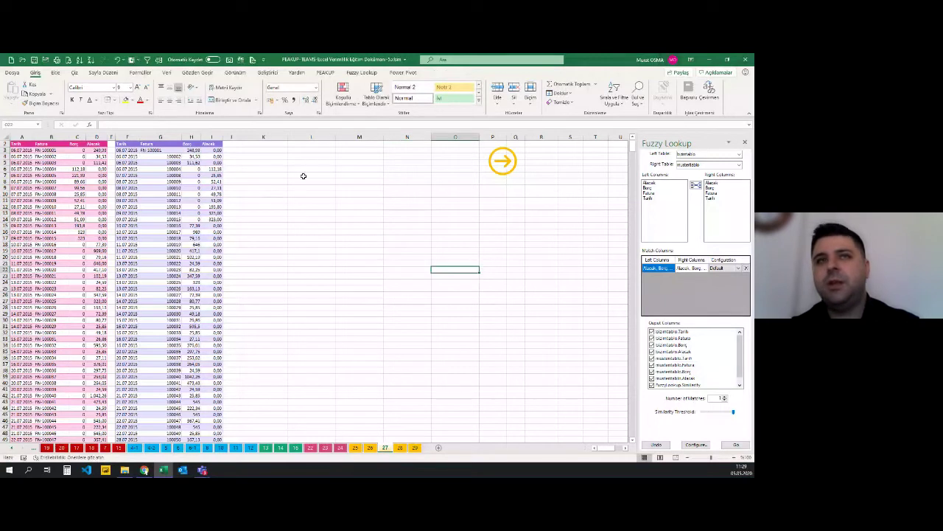
pyautogui.click(255, 150)
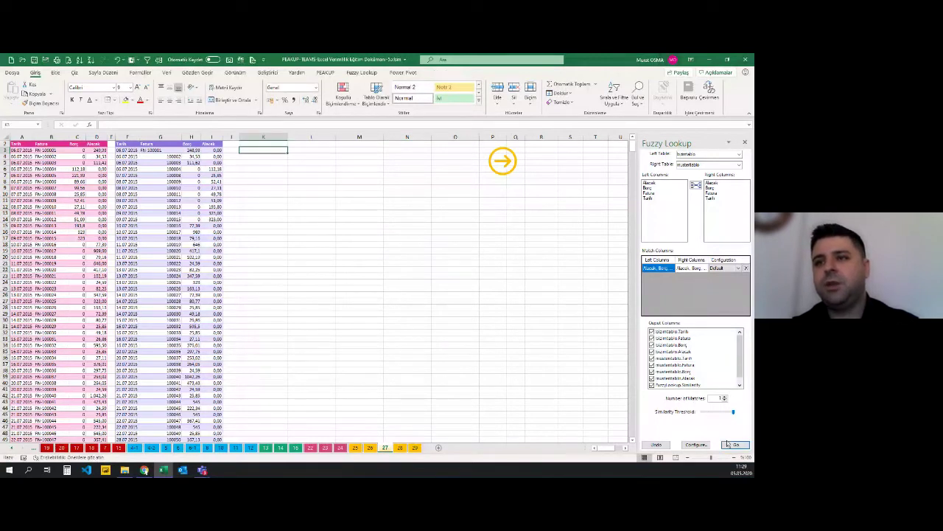
# Rerun Fuzzy Lookup at a 0.94 threshold and autofit the output columns.
pyautogui.moveTo(734, 415); pyautogui.dragTo(731, 415)
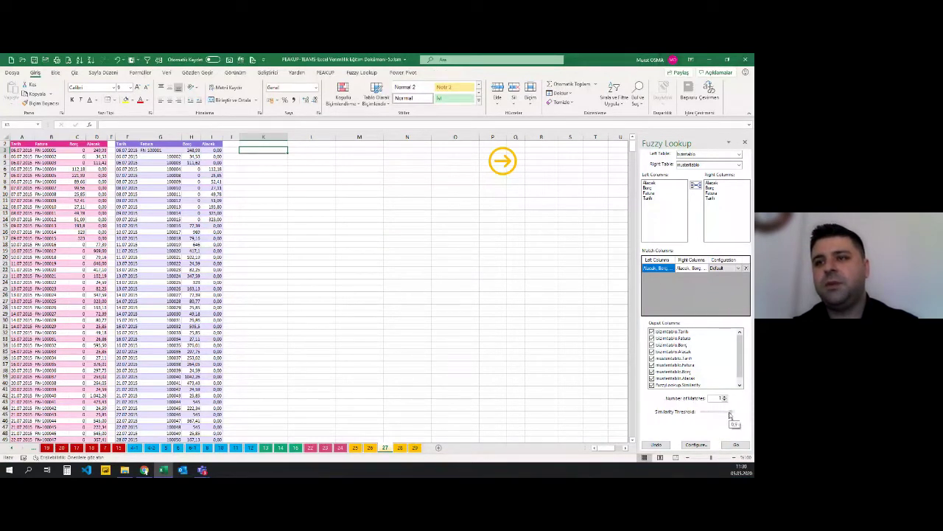
pyautogui.click(735, 445)
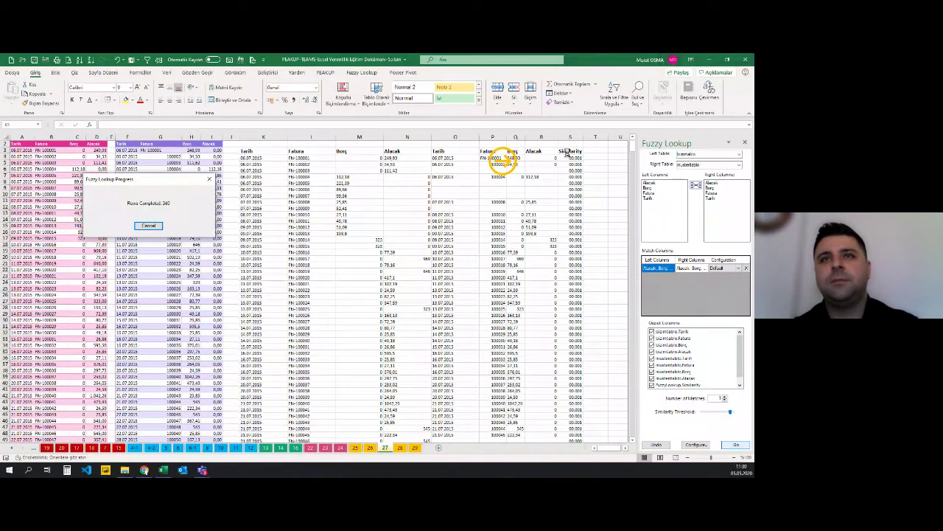
pyautogui.click(260, 148)
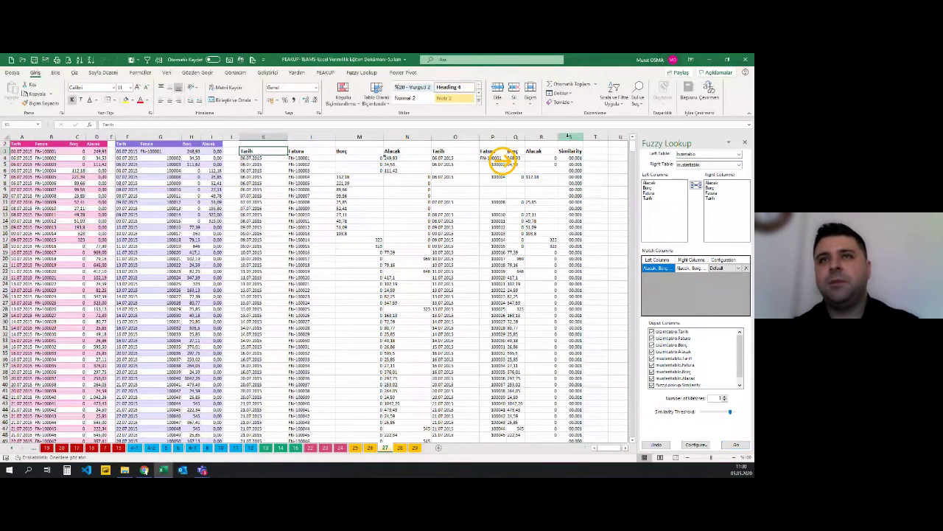
pyautogui.hotkey('ctrl', 'a')
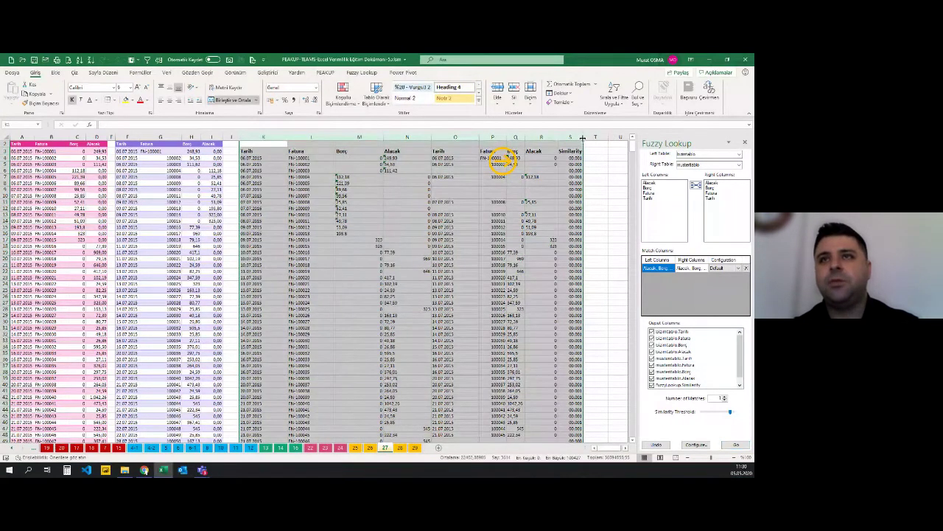
pyautogui.hotkey('alt', 'h')
pyautogui.press('o')
pyautogui.press('i')
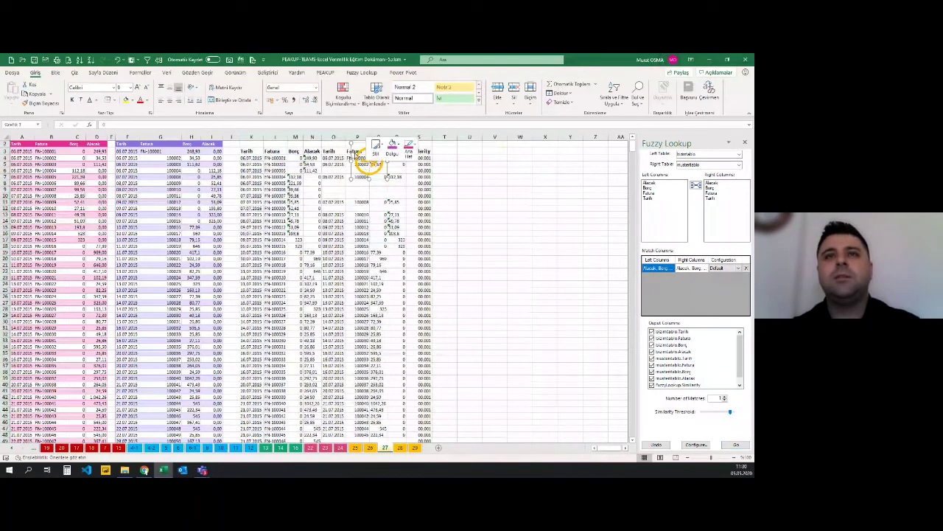
# Format the Similarity values as percentages and sort them highest first.
pyautogui.click(469, 158)
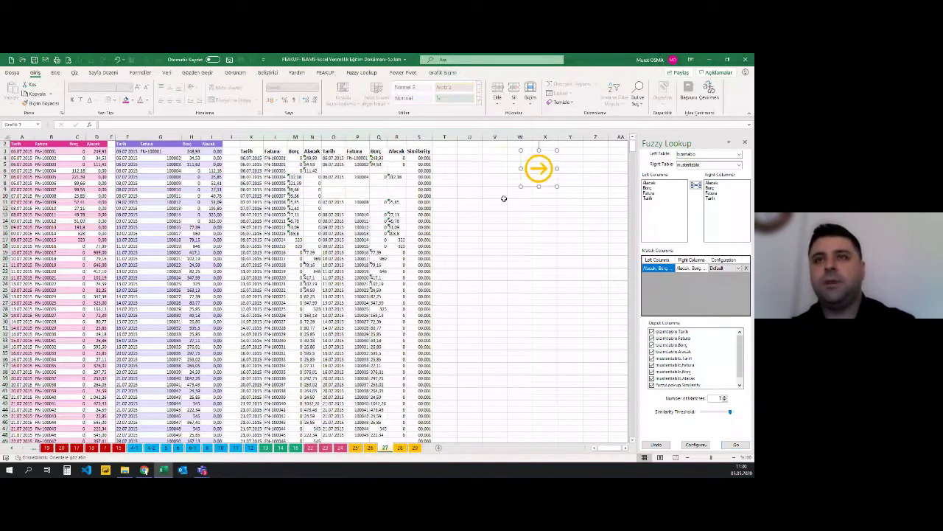
pyautogui.press('Escape')
pyautogui.click(418, 150)
pyautogui.hotkey('ctrl', 'shift', 'Down')
pyautogui.hotkey('ctrl', 'shift', '5')
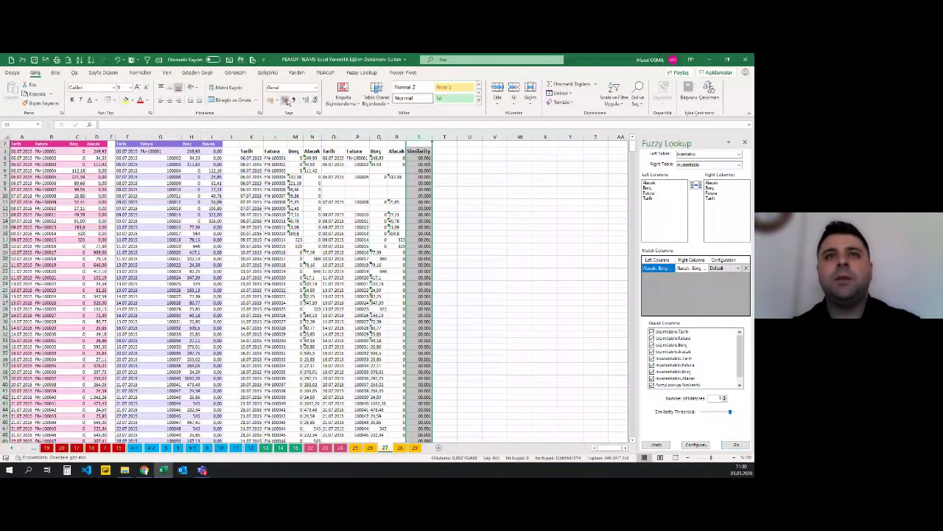
pyautogui.press('Down')
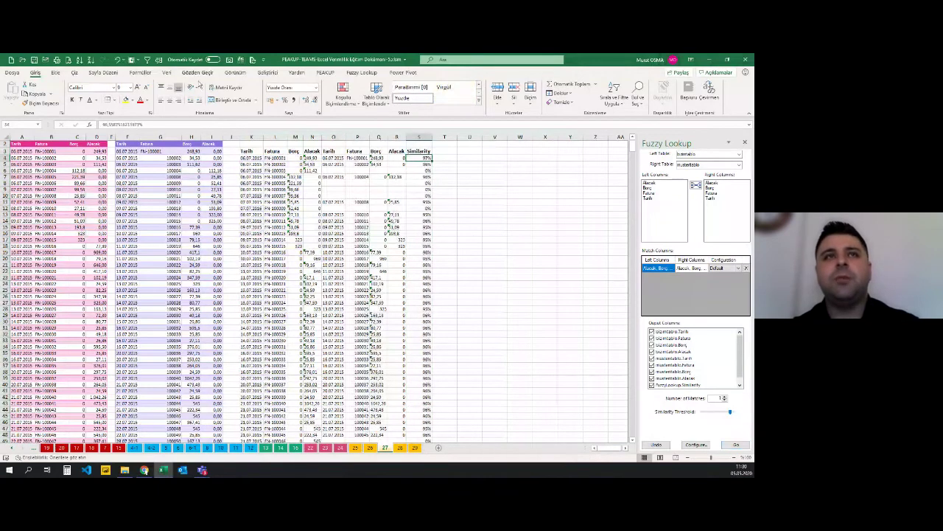
pyautogui.click(90, 60)
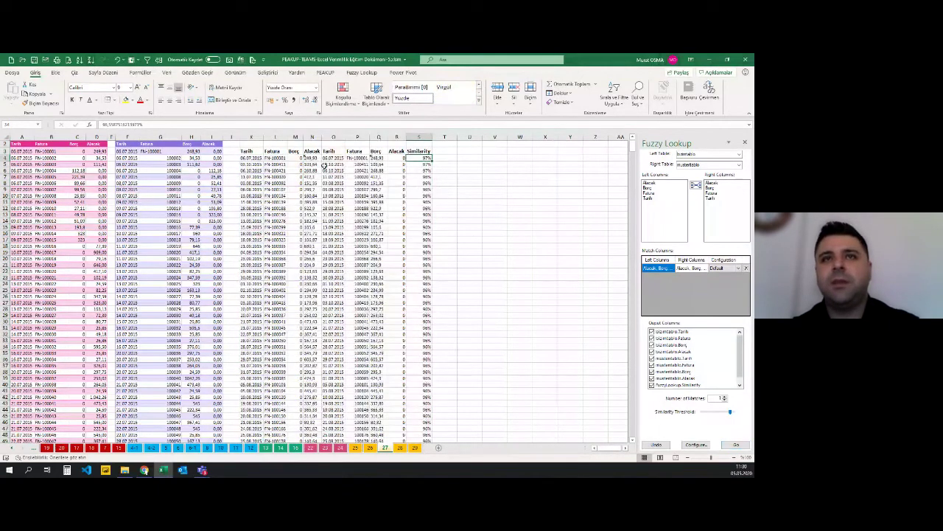
# Check the top Similarity score, push the threshold to maximum, and select columns K–S.
pyautogui.moveTo(251, 157); pyautogui.dragTo(415, 158)
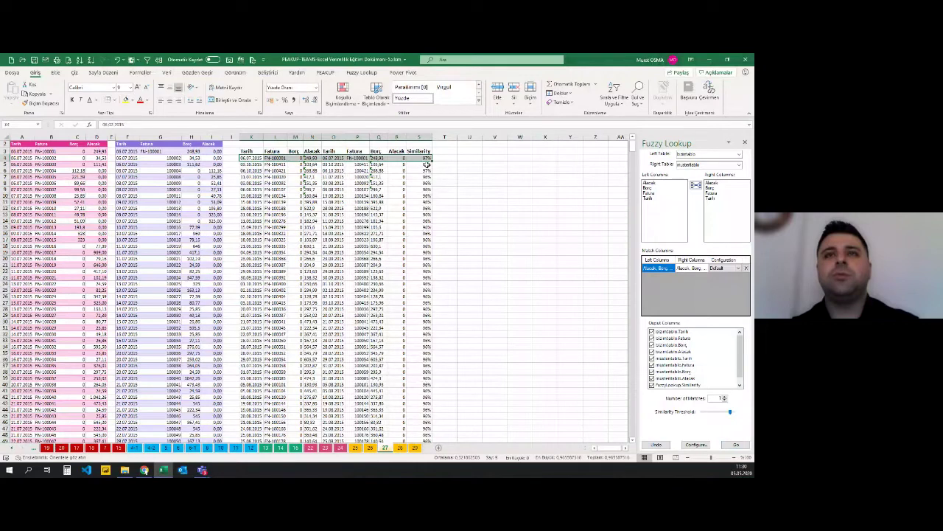
pyautogui.moveTo(426, 164); pyautogui.dragTo(428, 164)
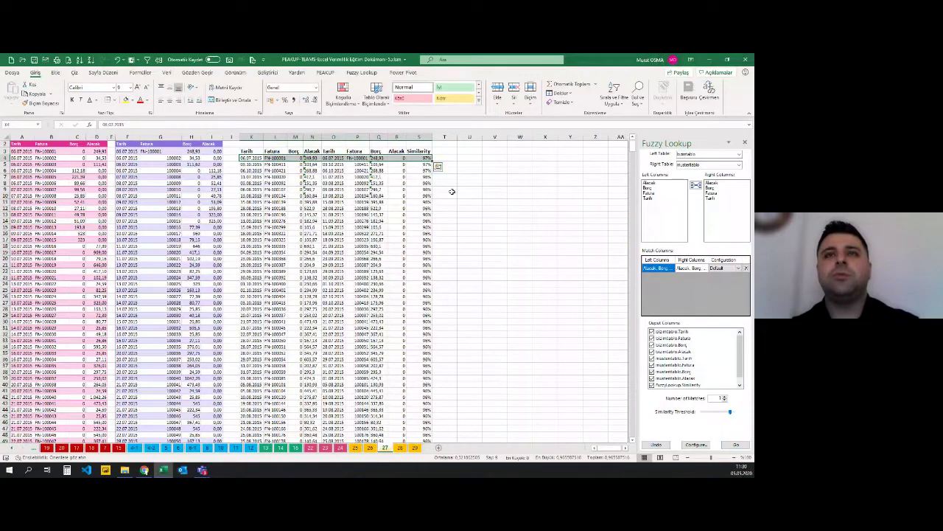
pyautogui.click(519, 246)
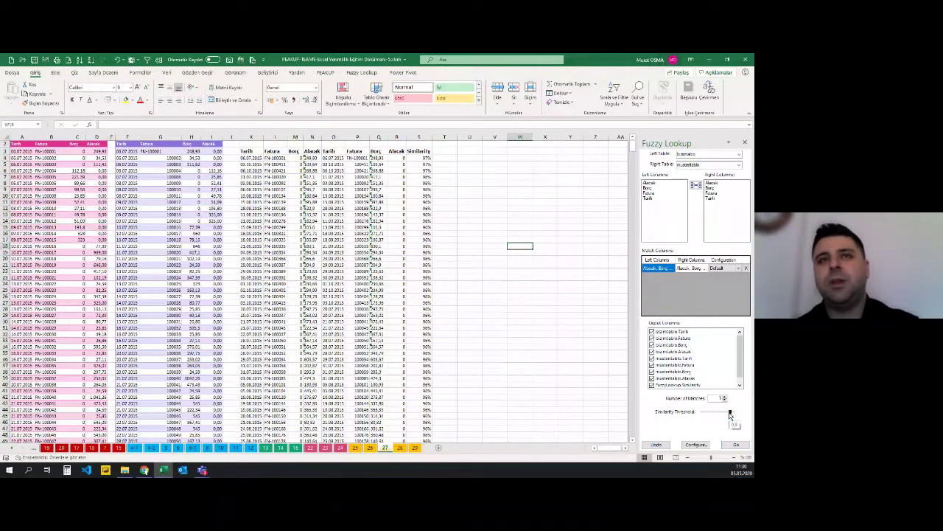
pyautogui.click(421, 266)
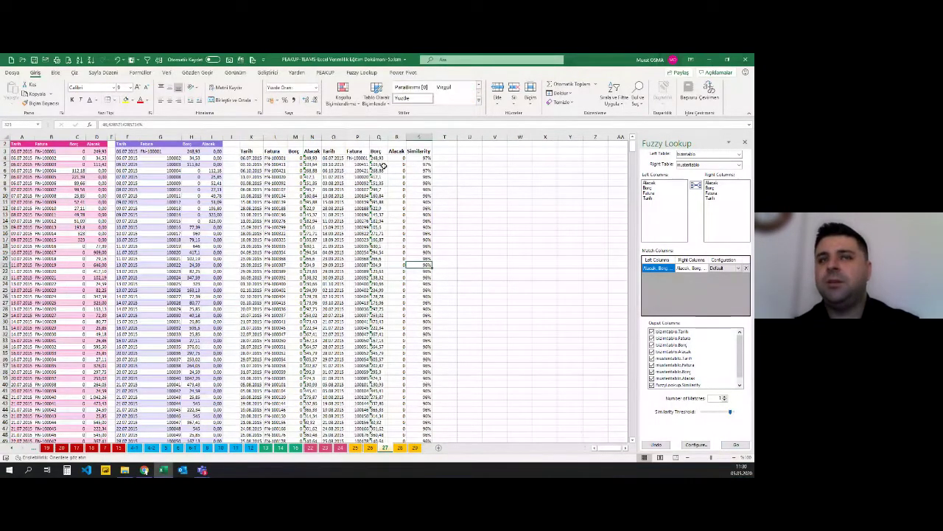
pyautogui.click(426, 158)
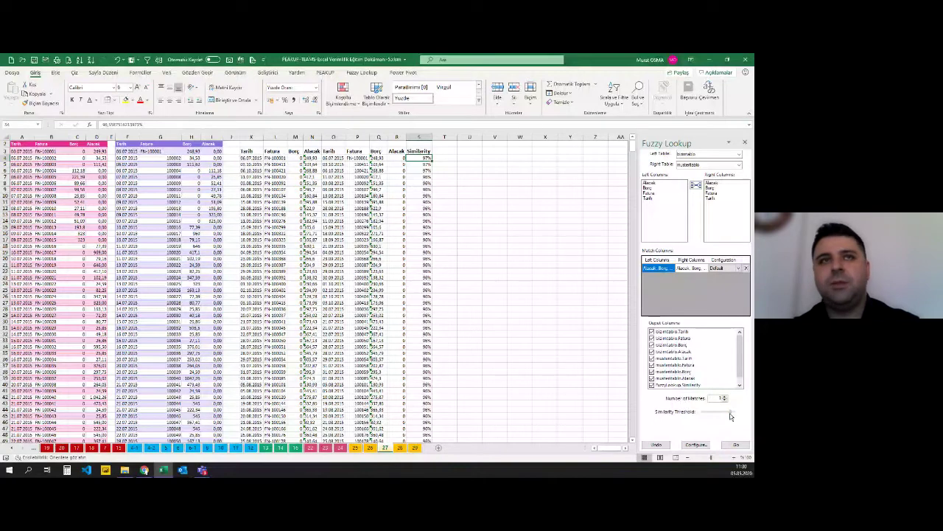
pyautogui.moveTo(730, 417); pyautogui.dragTo(733, 414)
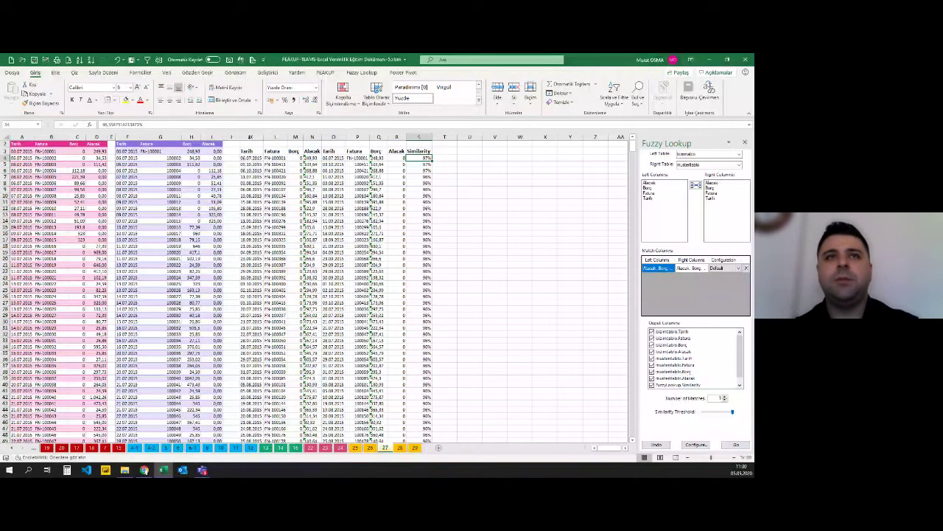
pyautogui.moveTo(250, 137); pyautogui.dragTo(418, 137)
# Clear the old results from columns K–S and rerun Fuzzy Lookup with output at K3.
pyautogui.rightClick(422, 180)
pyautogui.click(442, 269)
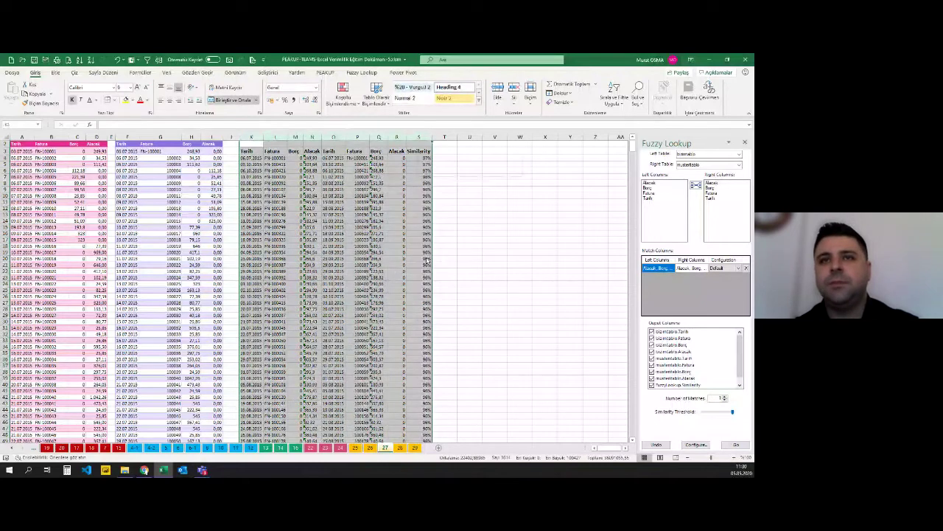
pyautogui.click(251, 150)
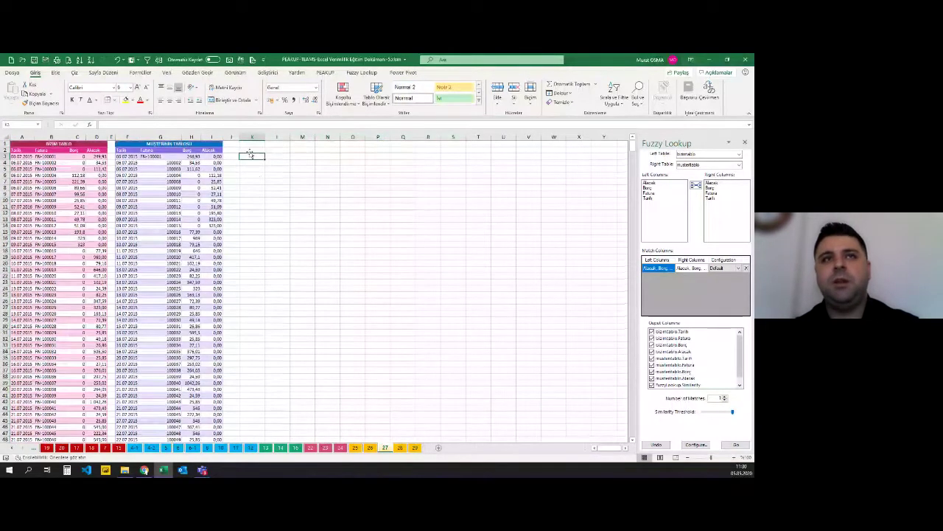
pyautogui.click(724, 445)
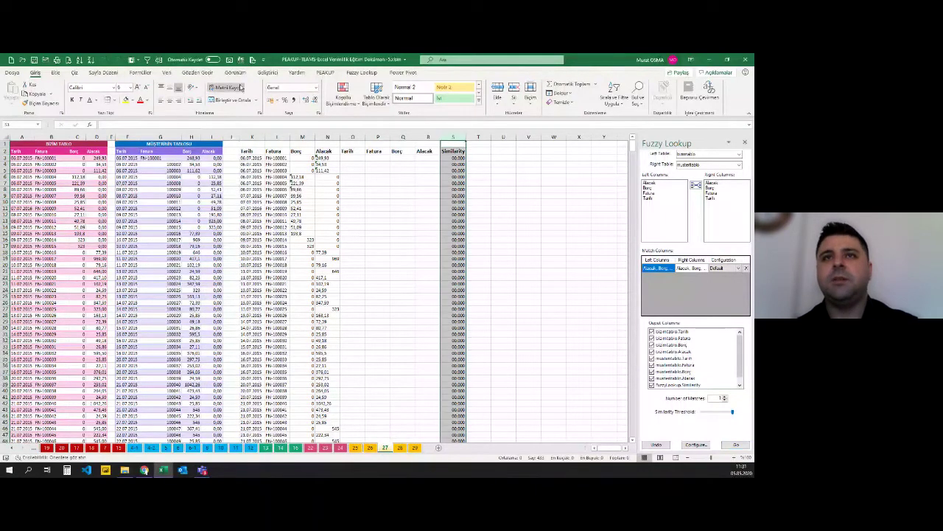
# Format the Similarity column S as percentages, check S4, and select columns K through U.
pyautogui.click(271, 100)
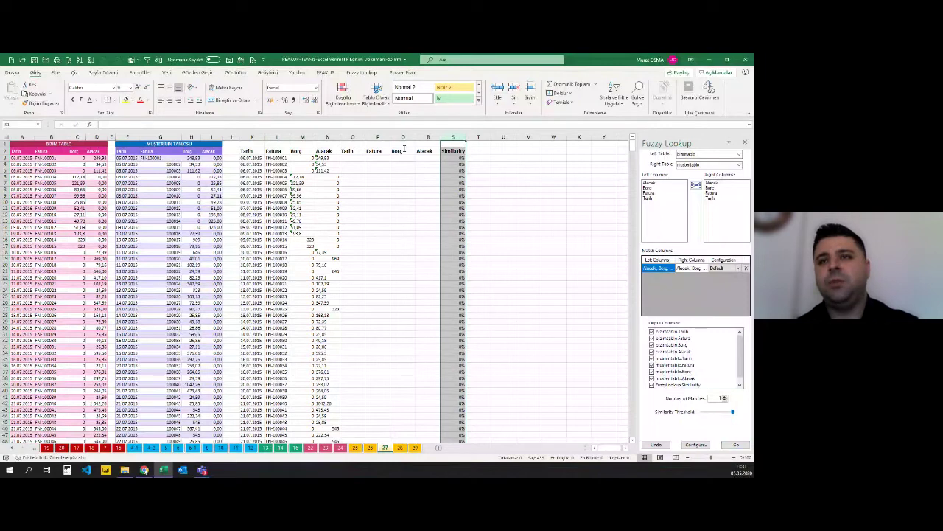
pyautogui.click(452, 163)
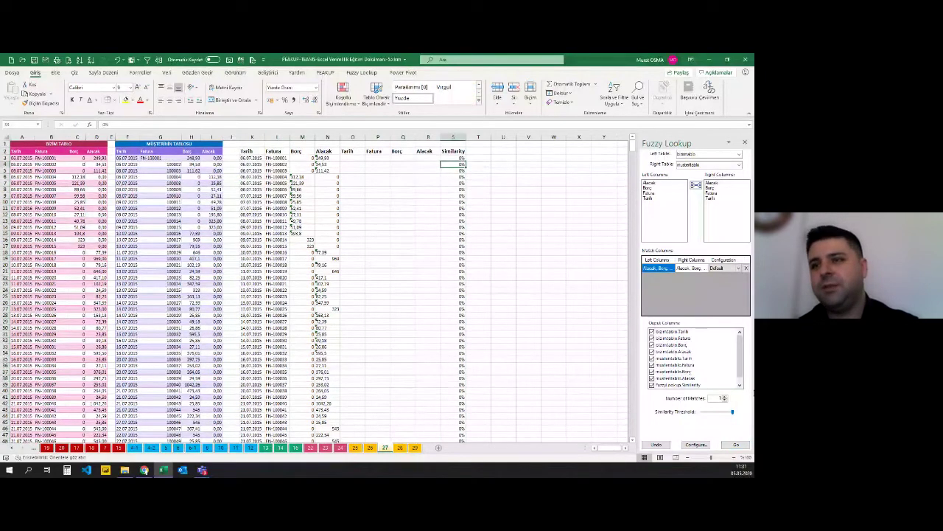
pyautogui.moveTo(250, 137); pyautogui.dragTo(508, 185)
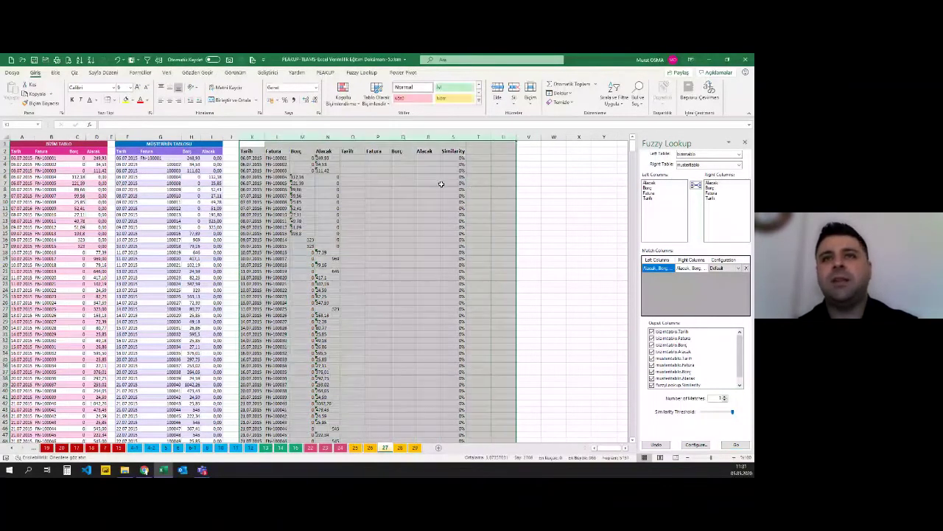
pyautogui.rightClick(442, 183)
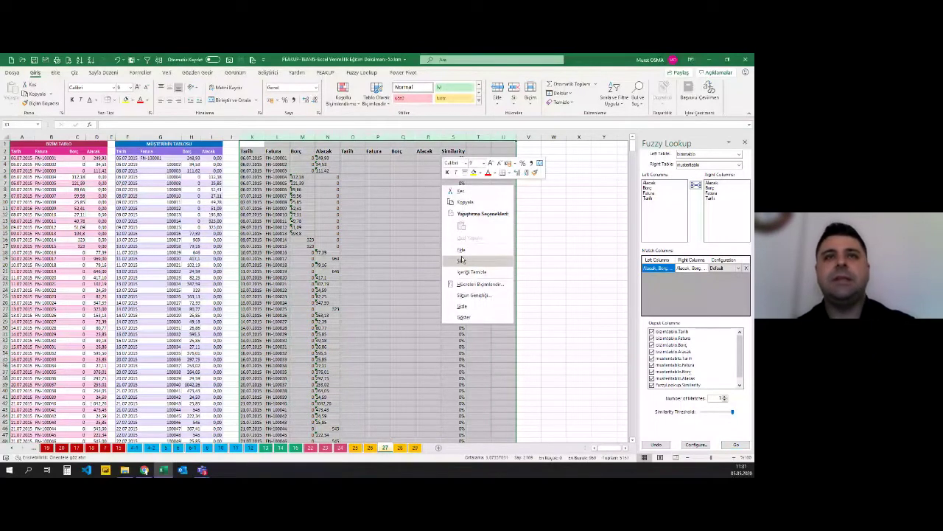
# Delete the 0% Fuzzy Lookup result columns K:U and select an empty cell beside the tables.
pyautogui.click(461, 260)
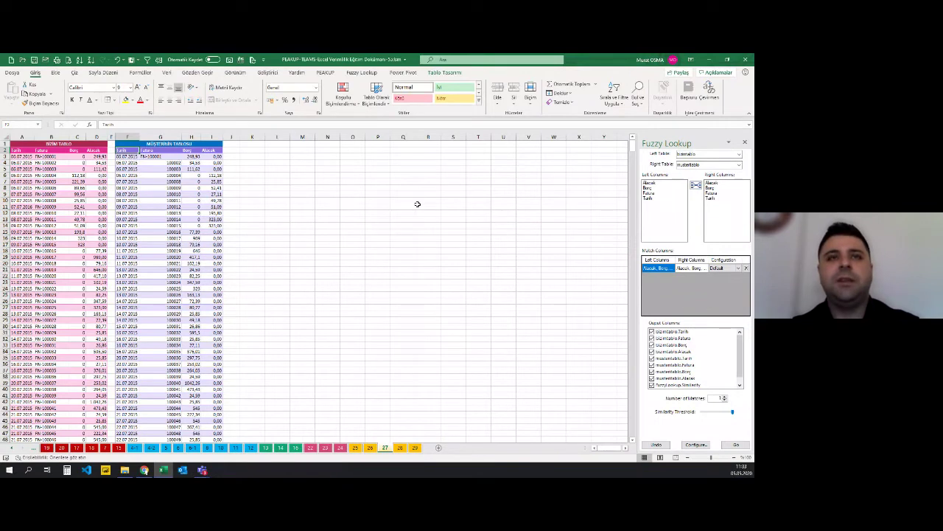
pyautogui.click(252, 195)
pyautogui.click(304, 207)
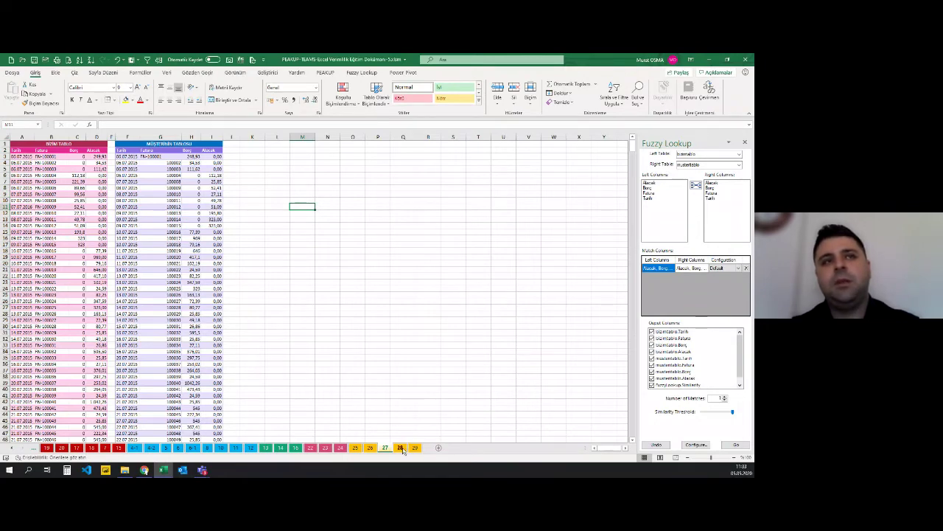
# Review sheet 25's Unvan matches for names like okma and barcelona, and G5's 96% Similarity.
pyautogui.click(354, 448)
pyautogui.click(161, 227)
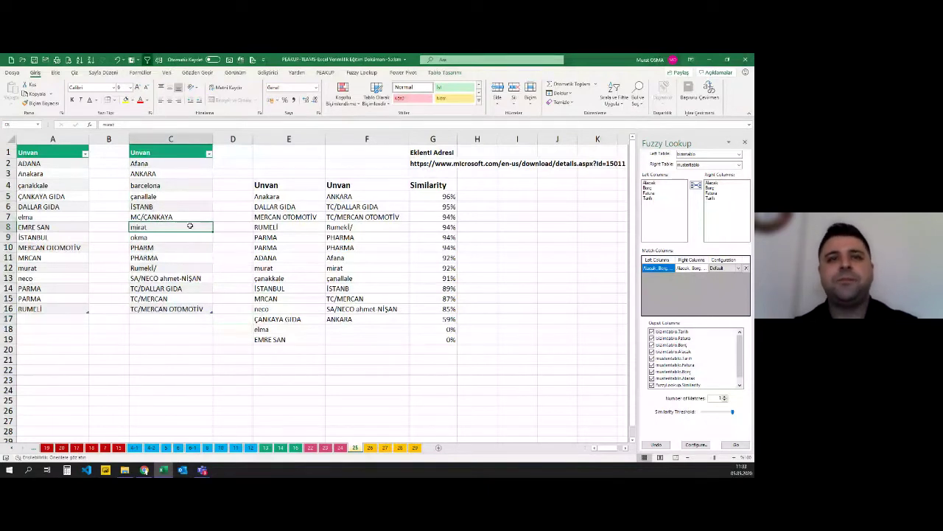
pyautogui.click(141, 238)
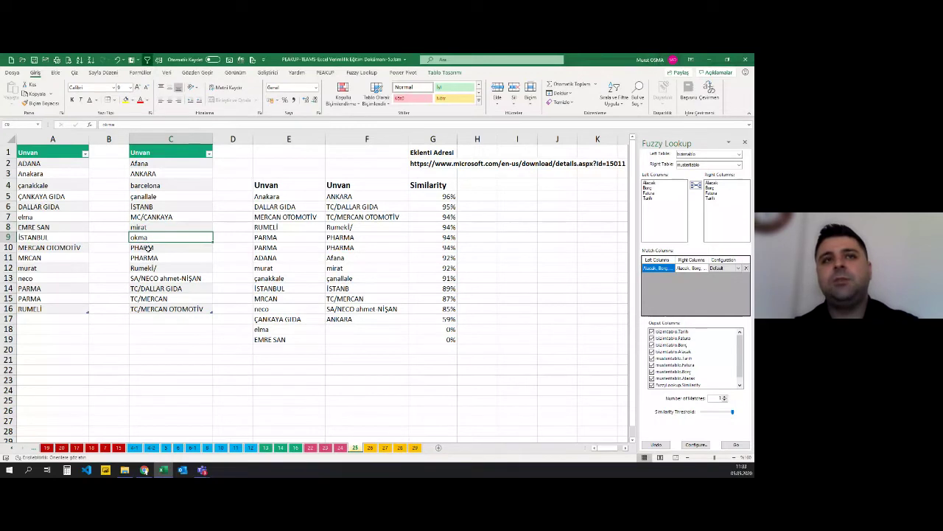
pyautogui.click(144, 185)
pyautogui.moveTo(266, 185); pyautogui.dragTo(283, 217)
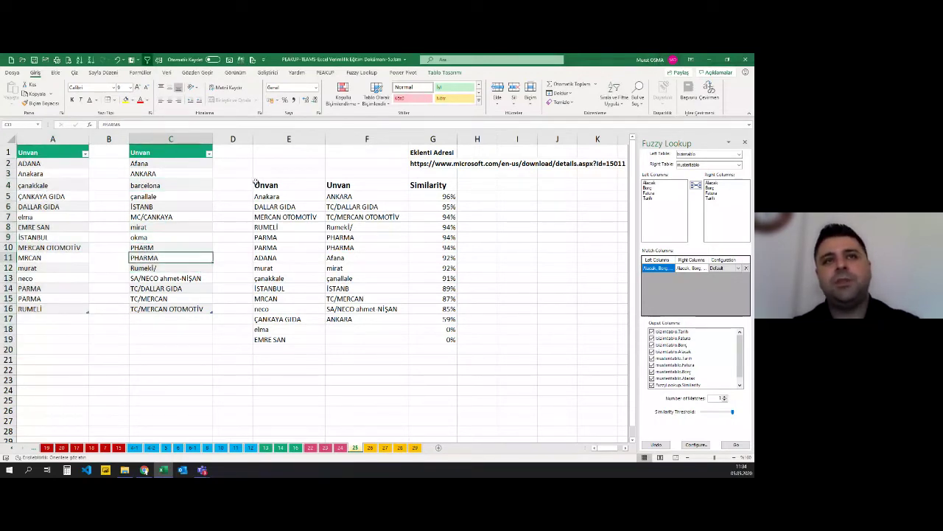
pyautogui.moveTo(339, 231); pyautogui.dragTo(446, 340)
pyautogui.click(436, 198)
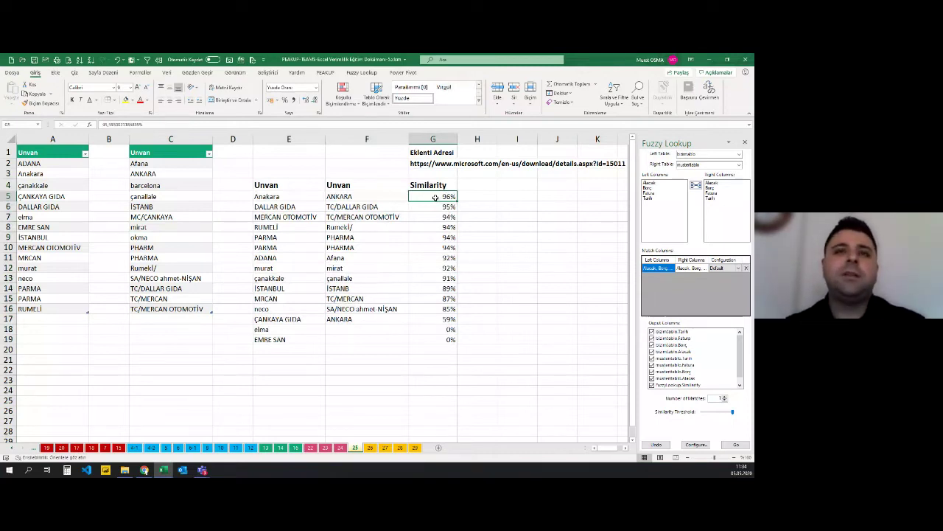
# Lower the Similarity Threshold slightly, compare scores in G13 and G5, then go to sheet 26.
pyautogui.moveTo(732, 412); pyautogui.dragTo(719, 411)
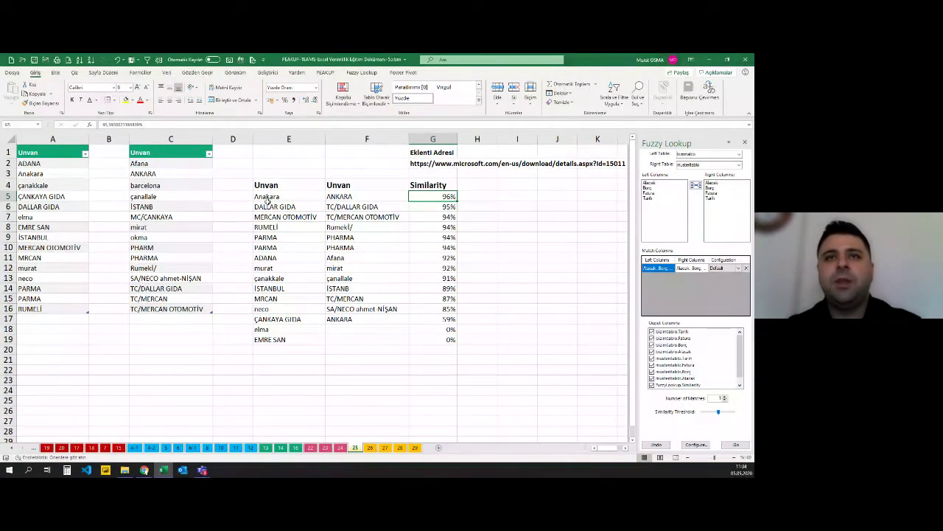
pyautogui.click(442, 278)
pyautogui.click(446, 196)
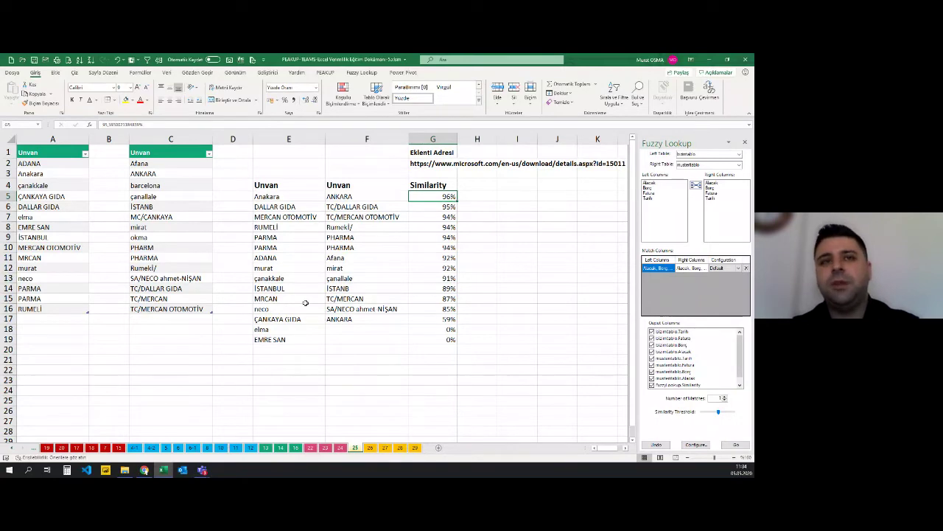
pyautogui.click(370, 447)
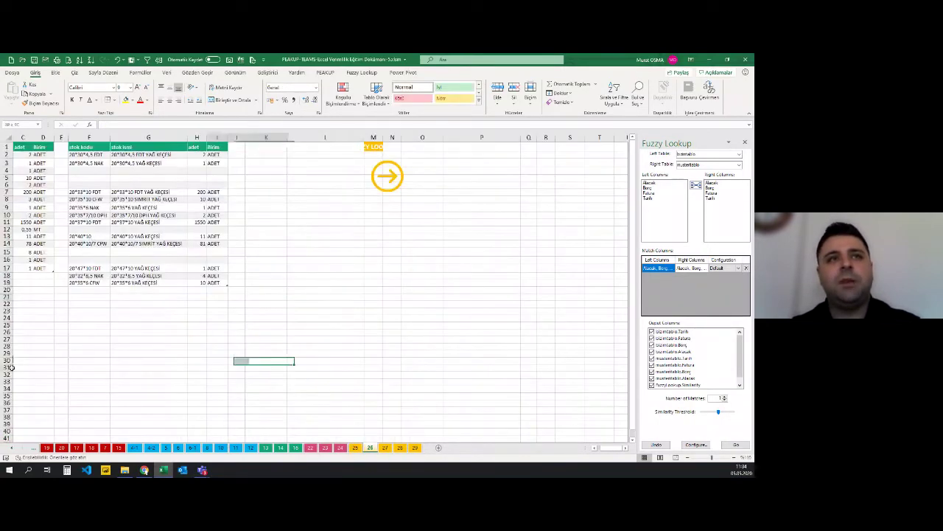
pyautogui.moveTo(73, 163); pyautogui.dragTo(89, 215)
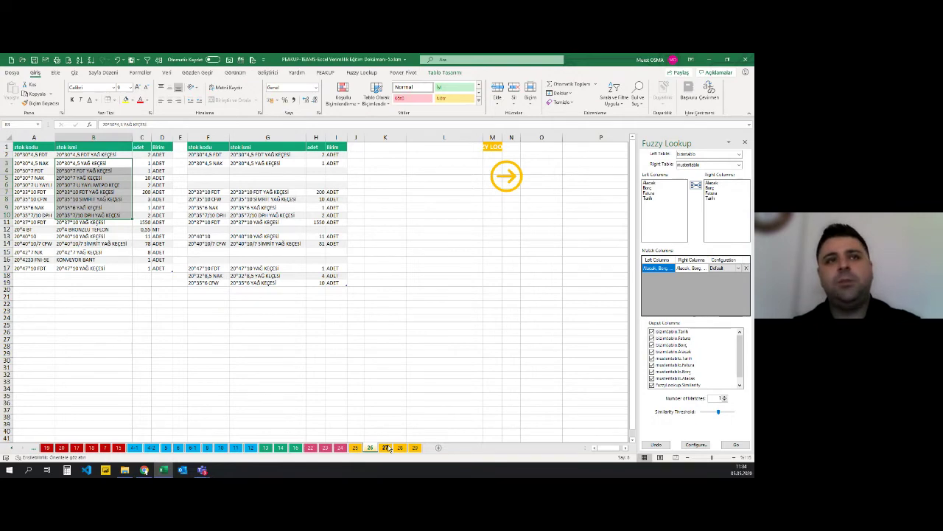
# On sheet 27, browse the customer ledger table's extent with Ctrl+arrow keys.
pyautogui.click(386, 447)
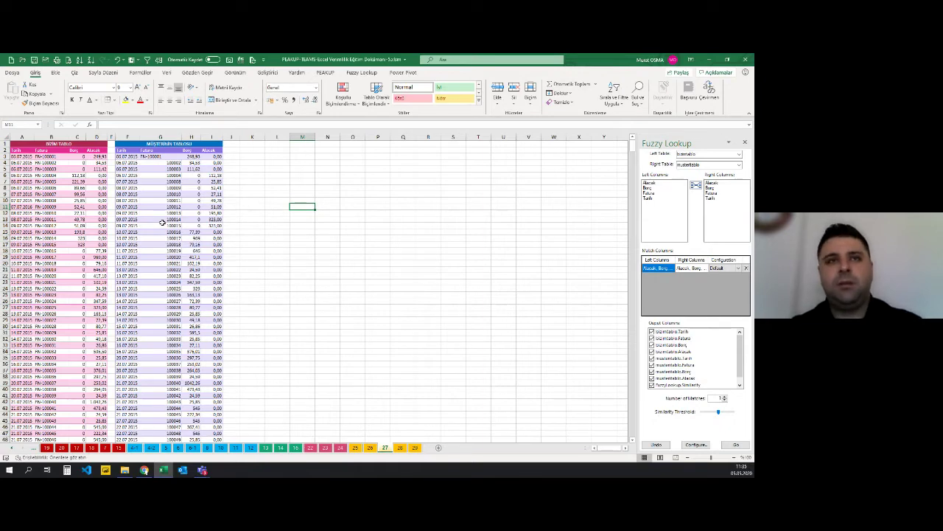
pyautogui.click(162, 223)
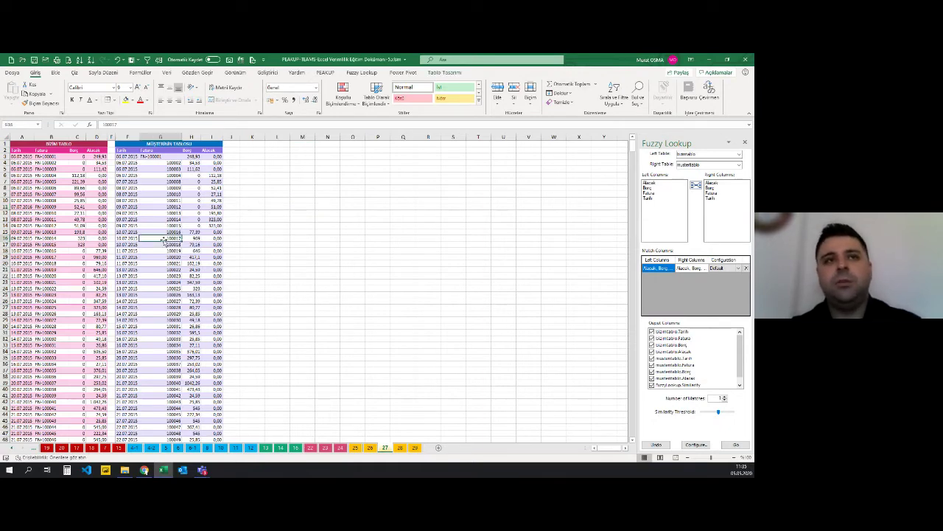
pyautogui.hotkey('ctrl', 'Down')
pyautogui.press('Left')
pyautogui.press('Left')
pyautogui.press('Left')
pyautogui.press('Up')
pyautogui.press('Up')
pyautogui.press('Up')
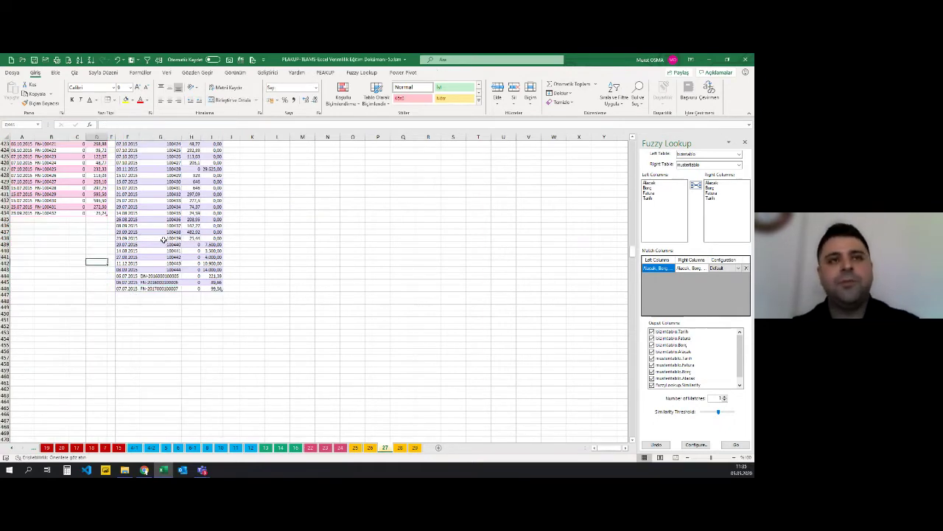
pyautogui.press('Up')
pyautogui.press('Up')
pyautogui.press('Up')
pyautogui.hotkey('ctrl', 'Up')
pyautogui.press('Left')
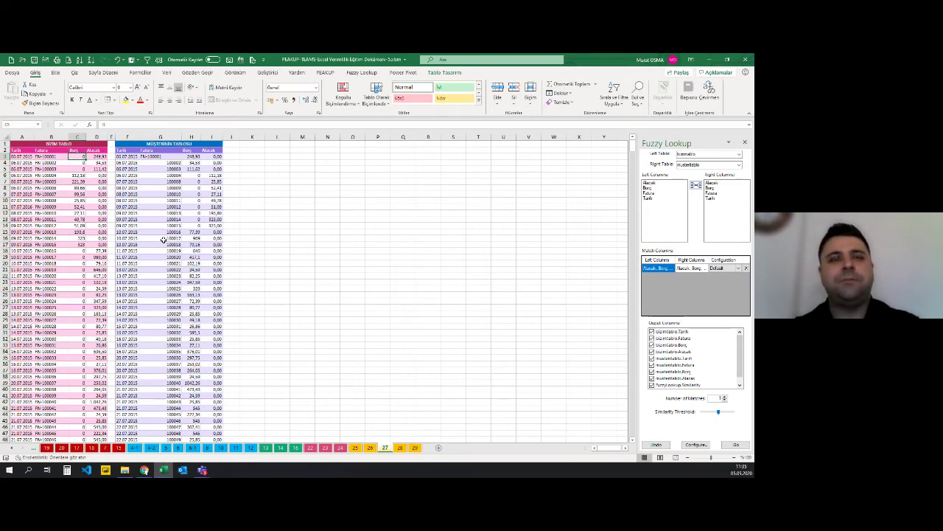
# Inspect the Borç, Alacak and invoice number in row 14, then bring up the Fuzzy Lookup download page.
pyautogui.click(194, 226)
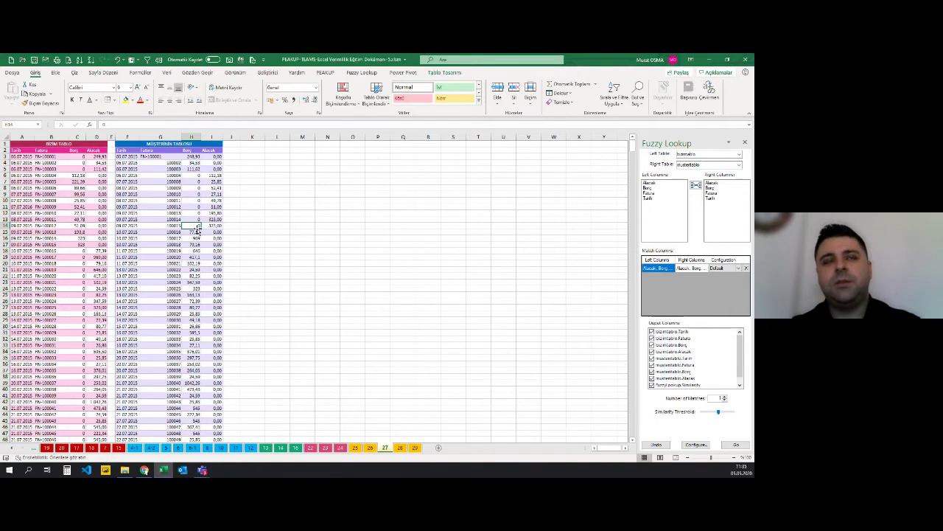
pyautogui.press('Right')
pyautogui.press('Left')
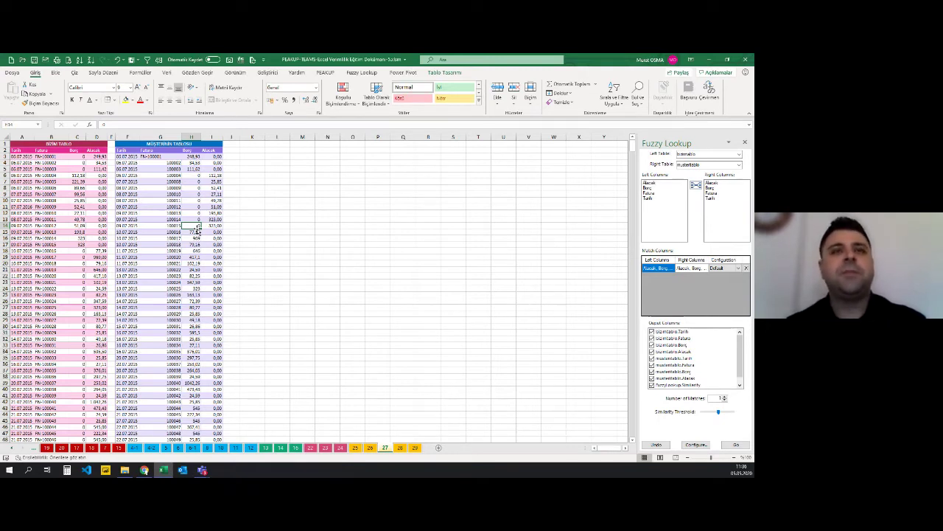
pyautogui.press('Left')
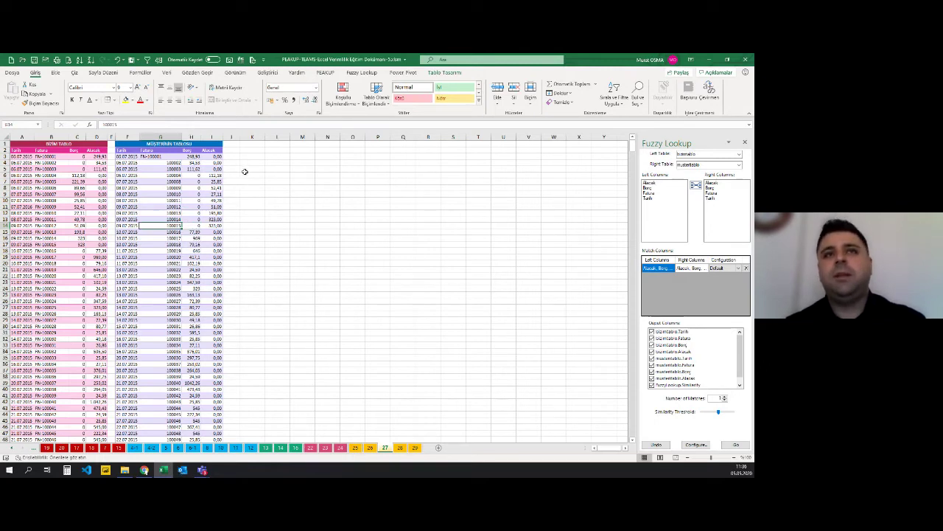
pyautogui.click(245, 172)
pyautogui.hotkey('ctrl', 'Up')
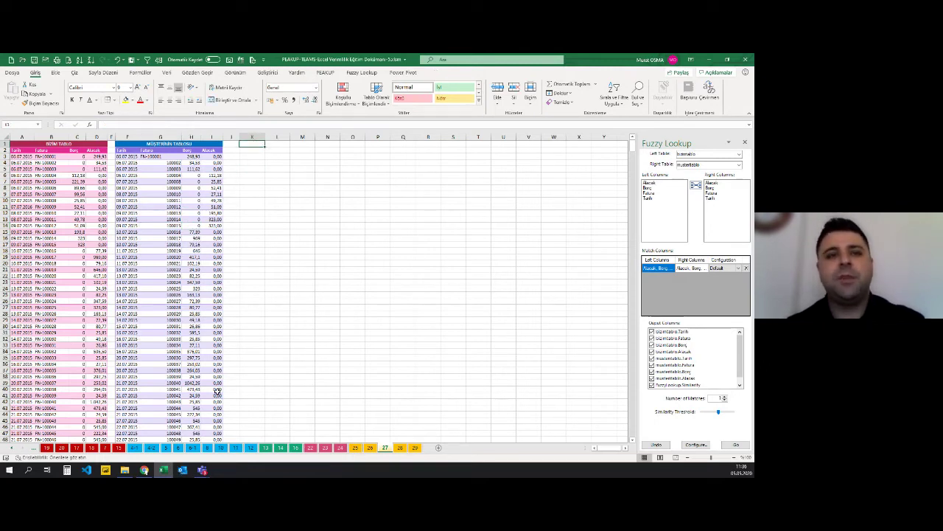
pyautogui.click(150, 470)
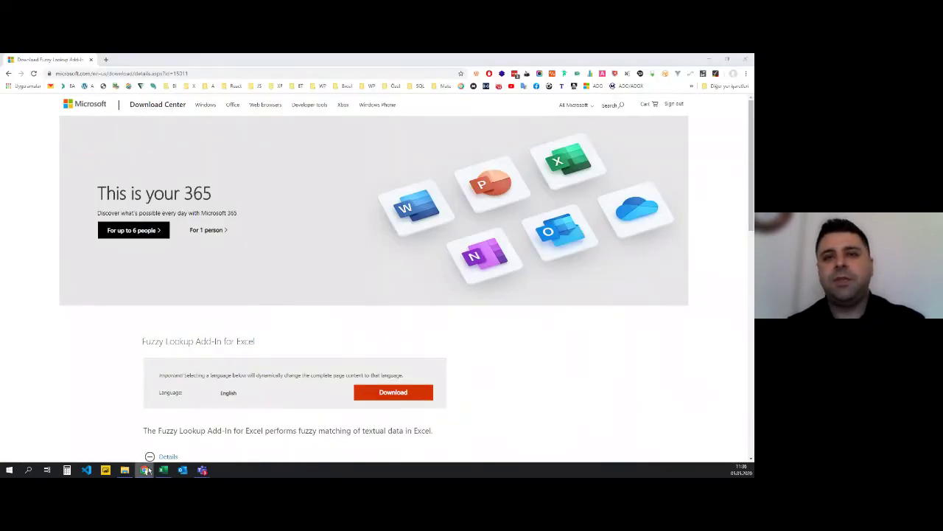
# Back in Excel, select the Fuzzy Lookup add-in download address in G2 on sheet 25.
pyautogui.click(145, 470)
pyautogui.click(355, 447)
pyautogui.press('Right')
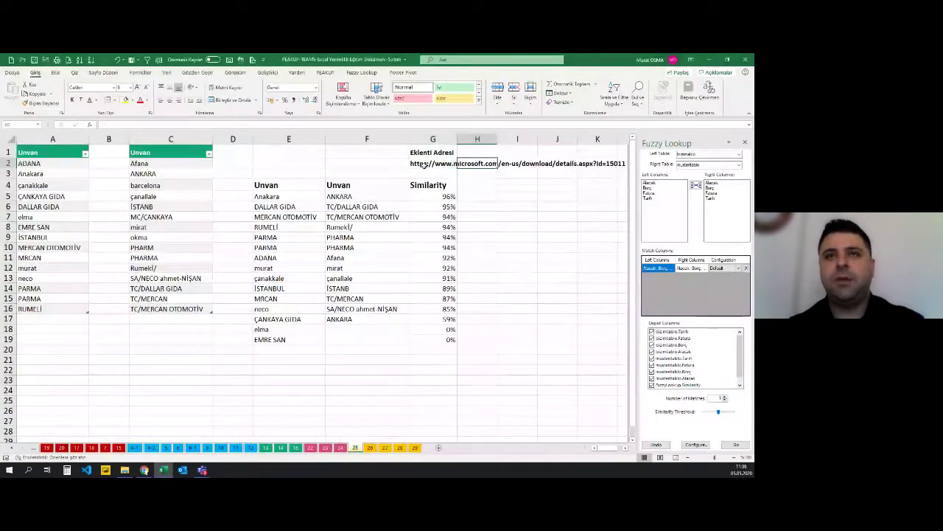
pyautogui.press('Right')
pyautogui.press('Right')
pyautogui.click(424, 164)
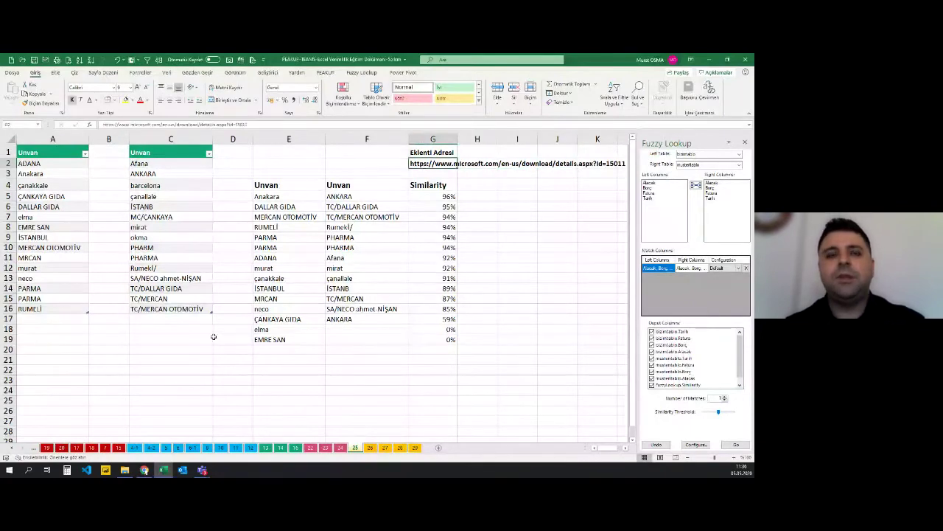
# Download the Fuzzy Lookup Add-In for Excel from its Download Center page, then return to Excel.
pyautogui.click(151, 474)
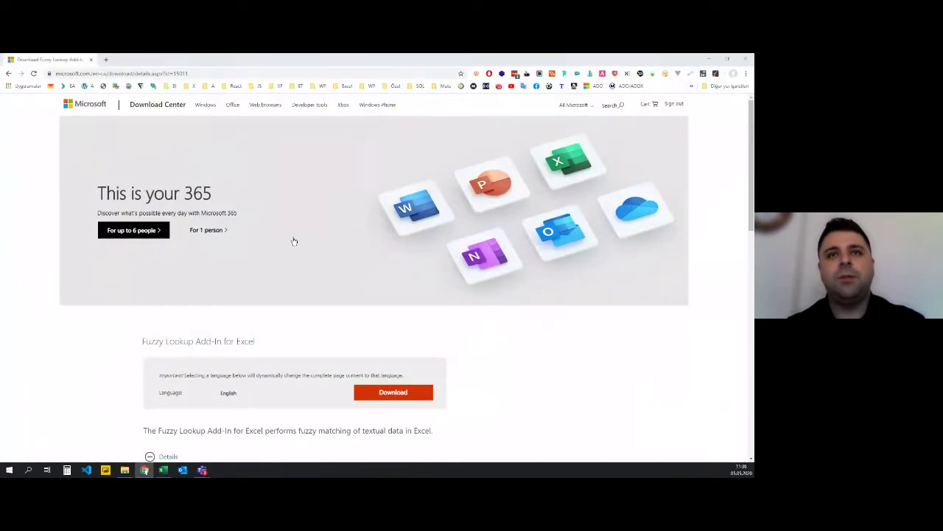
pyautogui.scroll(-2, 295, 243)
pyautogui.scroll(-1, 356, 255)
pyautogui.click(386, 277)
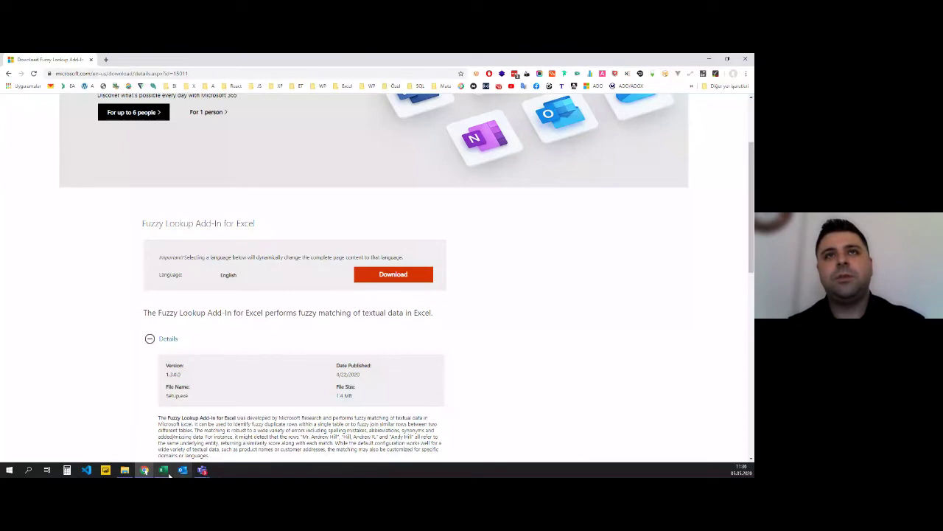
pyautogui.click(165, 471)
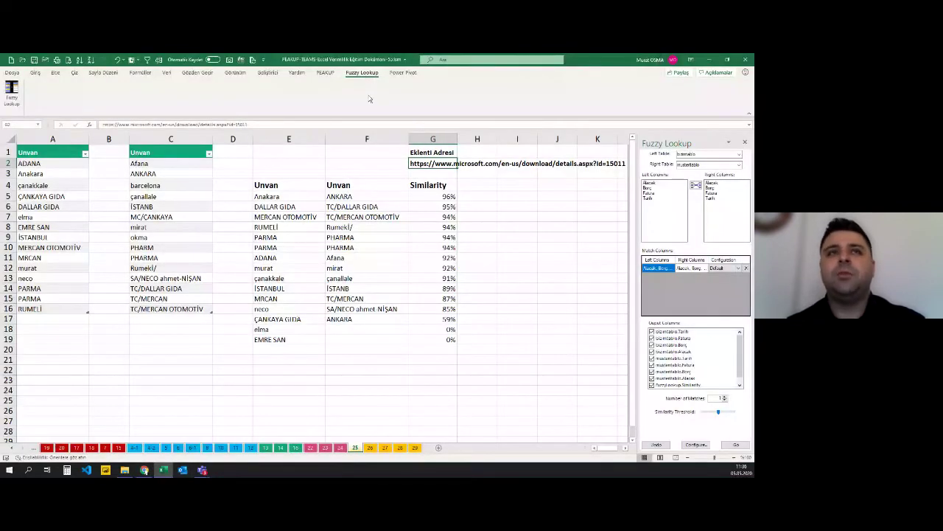
# Confirm Fuzzy Lookup is ticked under Geliştirici > COM Eklentileri, then move on to sheets 27 and 28.
pyautogui.click(267, 73)
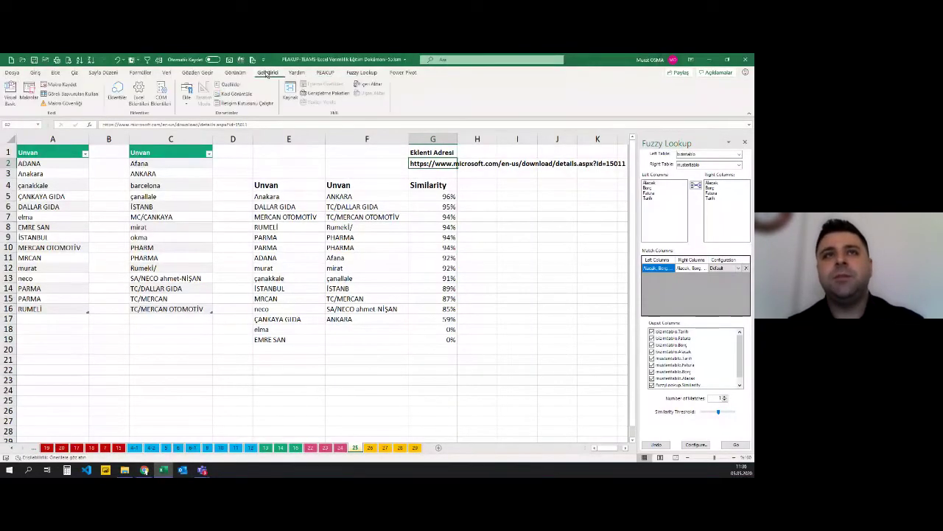
pyautogui.click(161, 96)
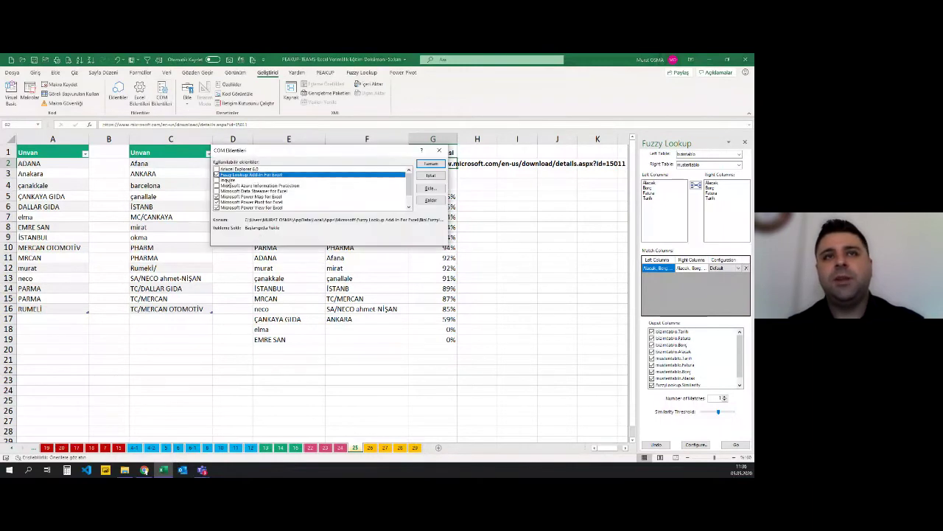
pyautogui.click(431, 164)
pyautogui.click(353, 277)
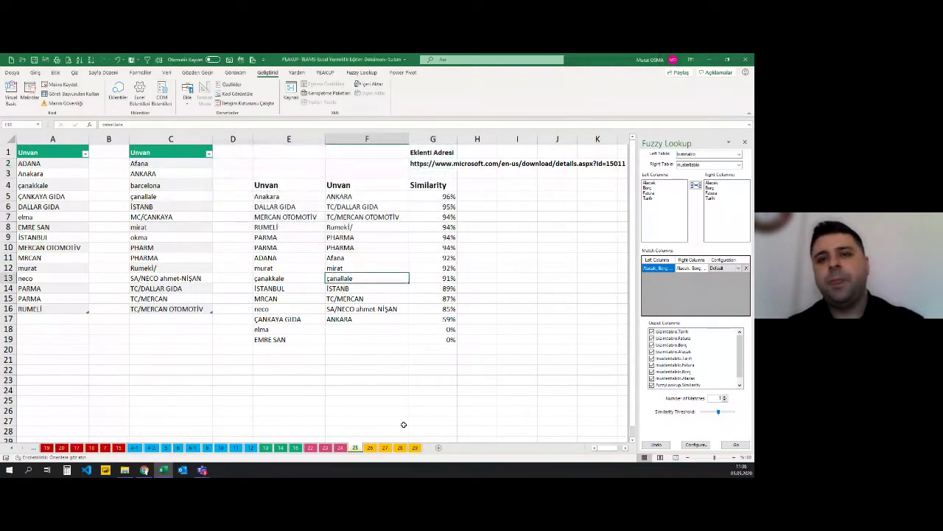
pyautogui.click(386, 448)
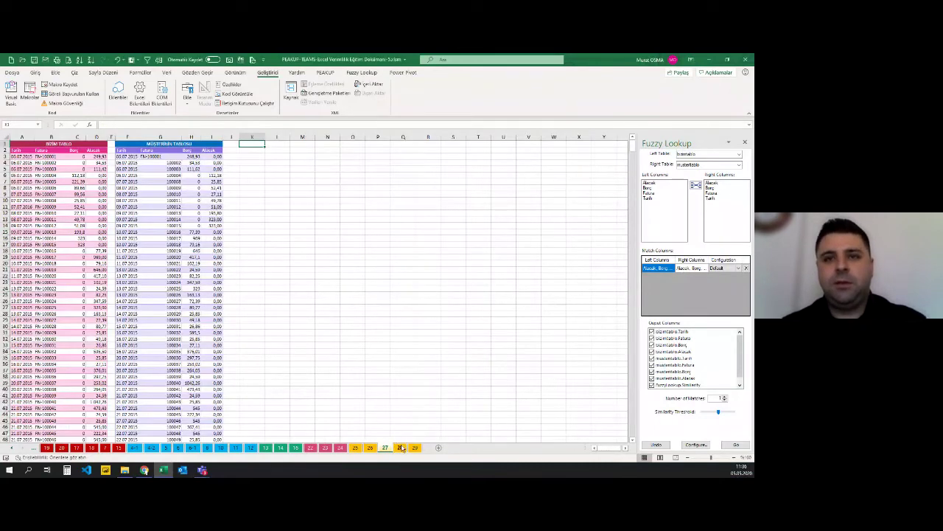
pyautogui.click(399, 448)
# Switch to sheet 28 and select cells L11 and K5 on the nearly empty sheet.
pyautogui.click(360, 340)
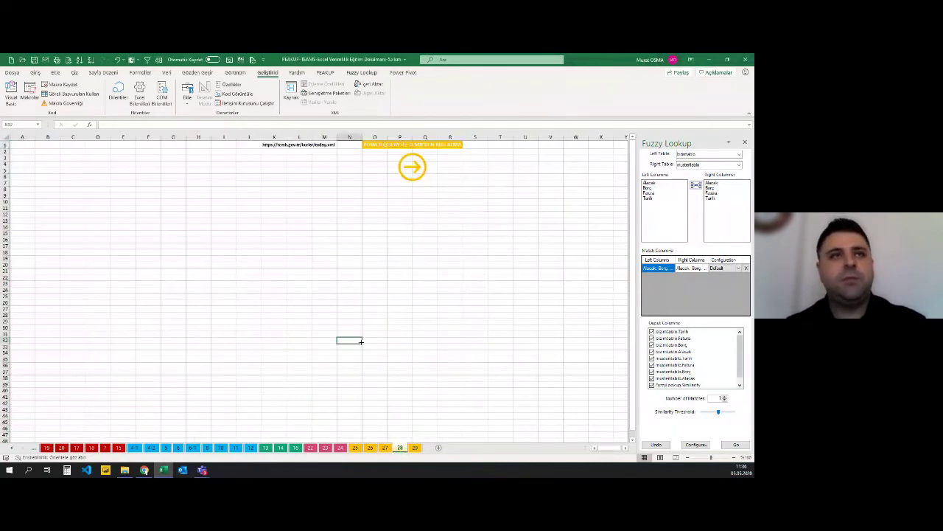
pyautogui.click(386, 447)
pyautogui.click(400, 447)
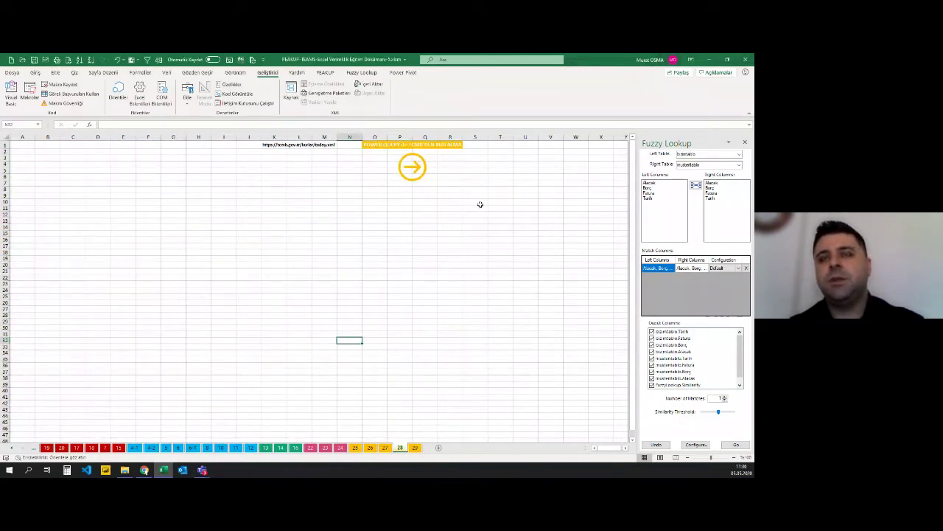
pyautogui.click(301, 210)
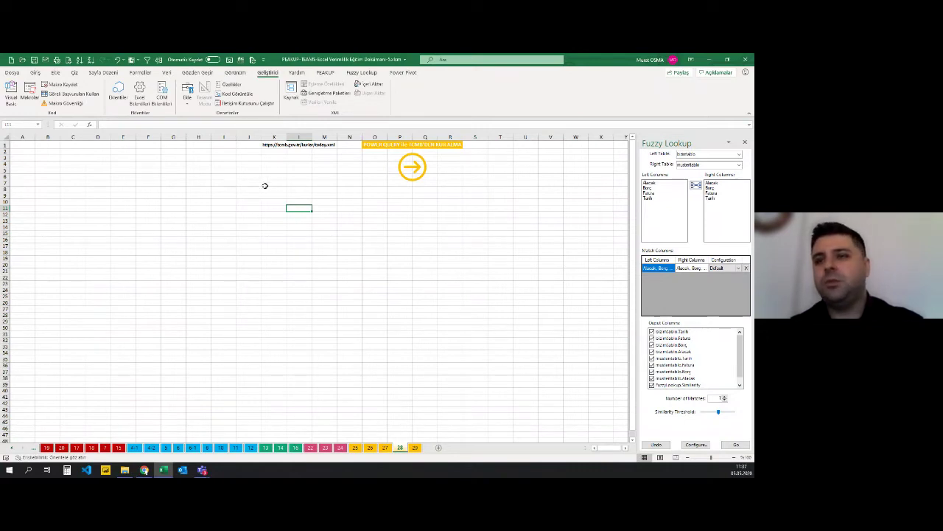
pyautogui.click(284, 171)
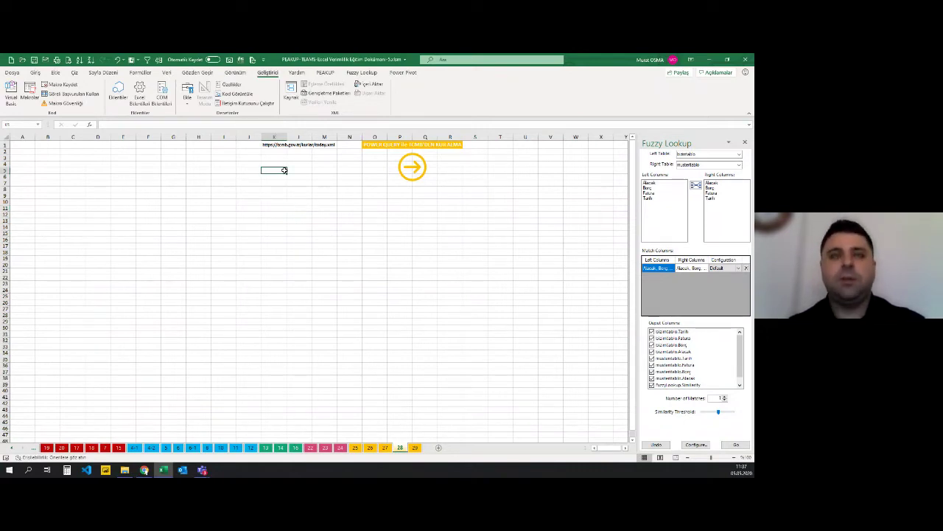
pyautogui.press('Up')
pyautogui.press('Up')
pyautogui.press('Up')
pyautogui.press('Down')
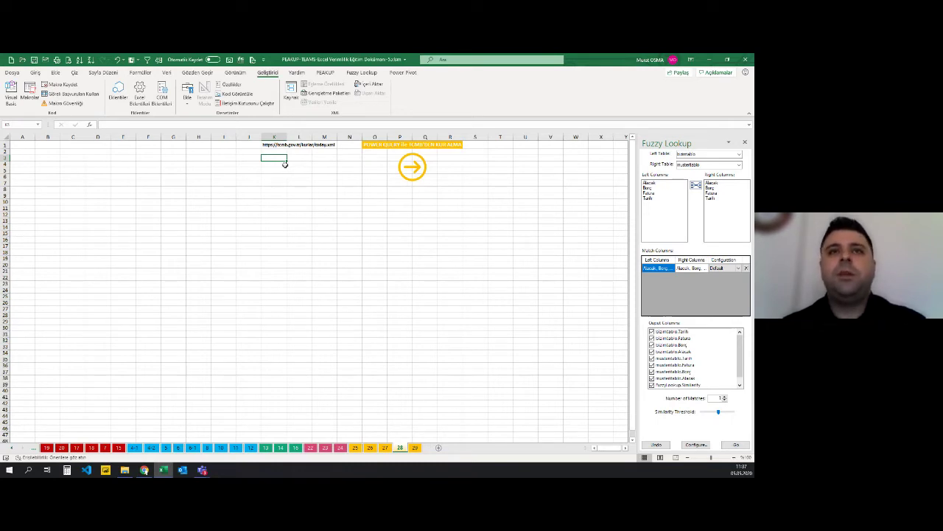
# Walk along row 1 with arrow keys and Ctrl+Home to point out the TCMB today.xml URL.
pyautogui.press('Up')
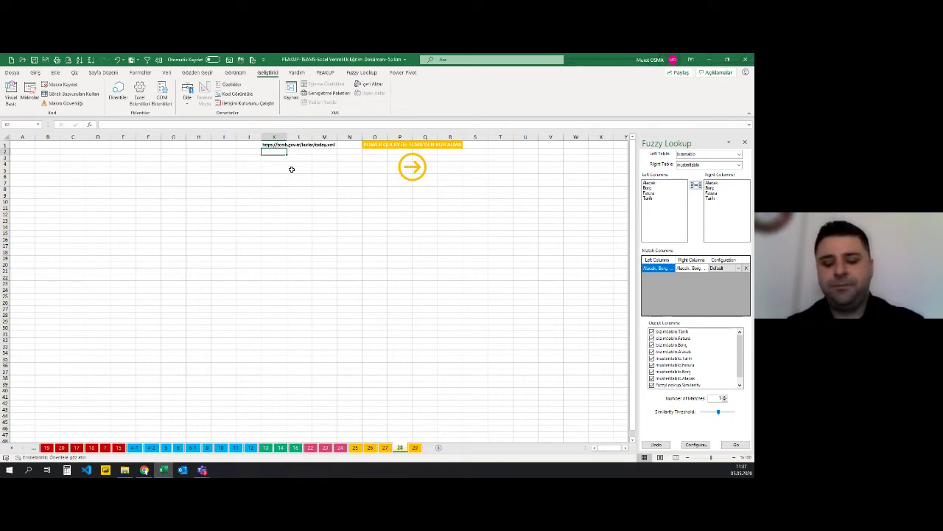
pyautogui.press('Up')
pyautogui.press('Right')
pyautogui.press('Left')
pyautogui.press('Left')
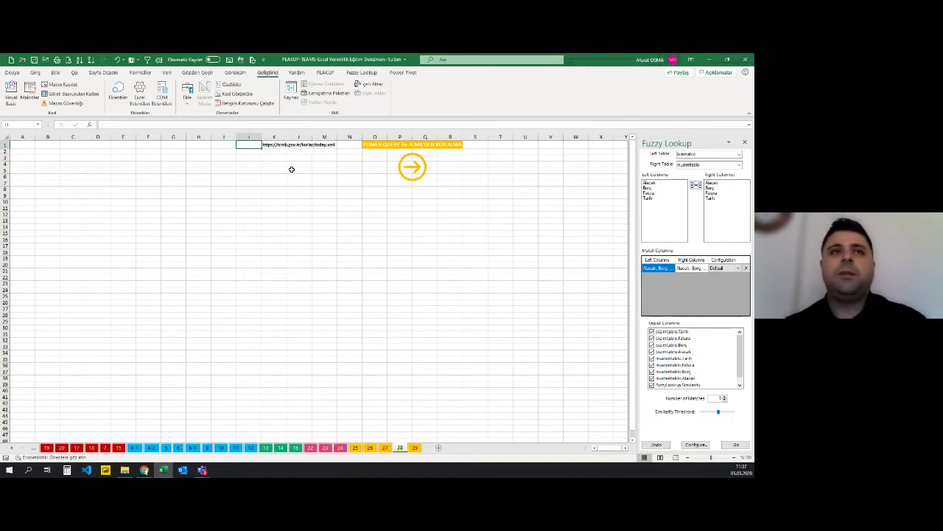
pyautogui.press('Left')
pyautogui.press('Left')
pyautogui.press('Left')
pyautogui.press('Left')
pyautogui.press('Right')
pyautogui.press('Right')
pyautogui.press('Right')
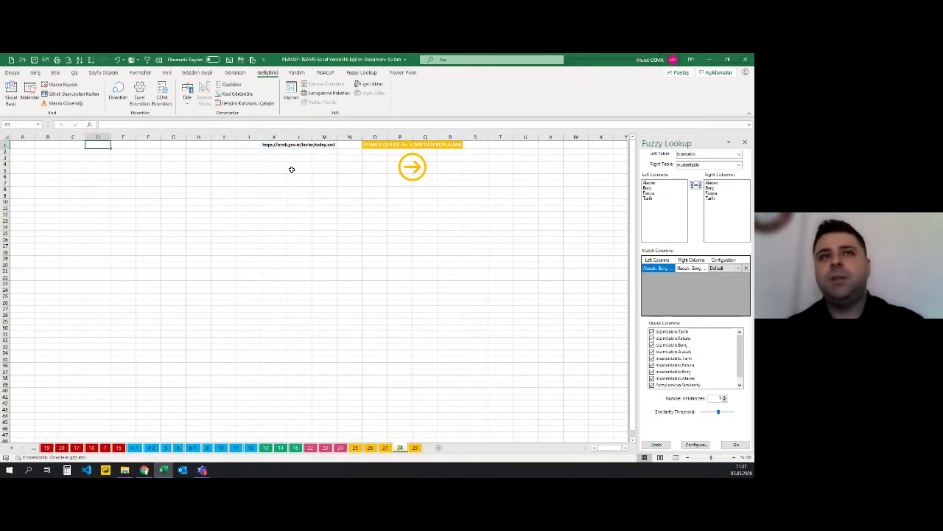
pyautogui.press('Right')
pyautogui.press('Right')
pyautogui.press('Right')
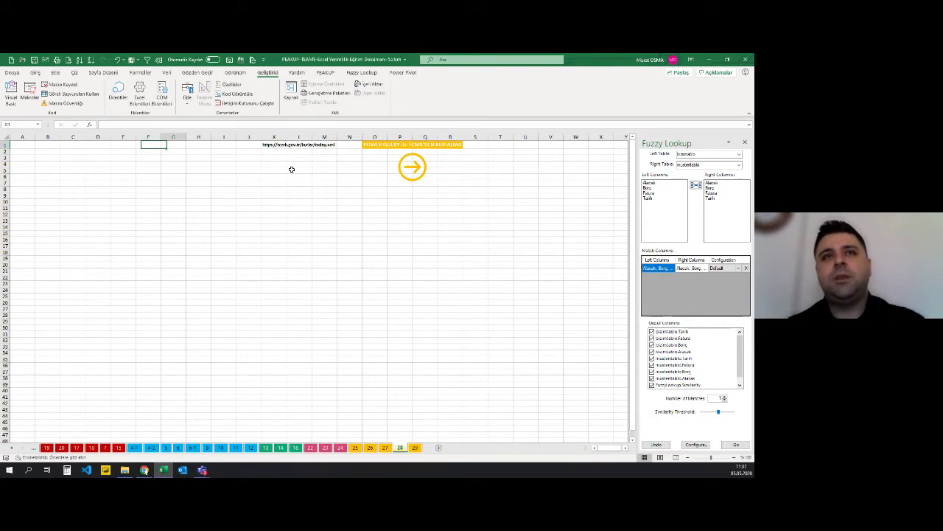
pyautogui.press('Right')
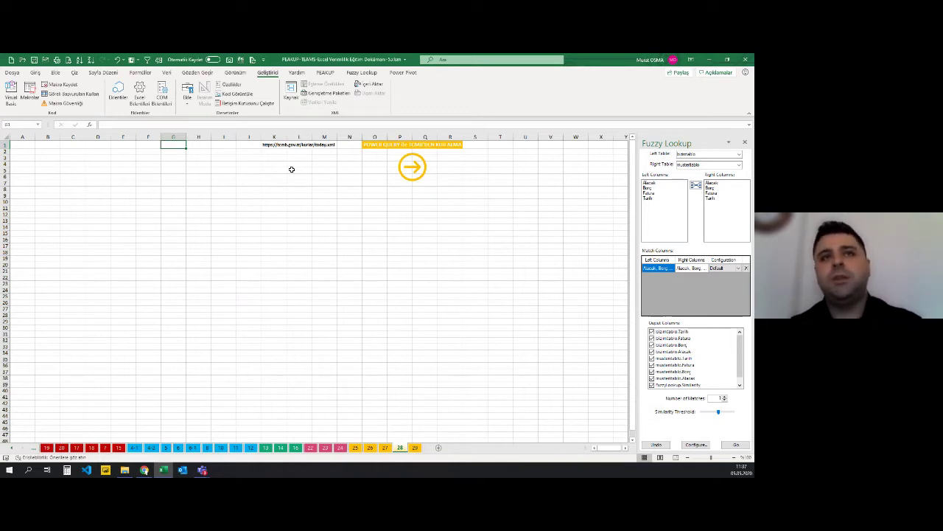
pyautogui.hotkey('ctrl', 'Home')
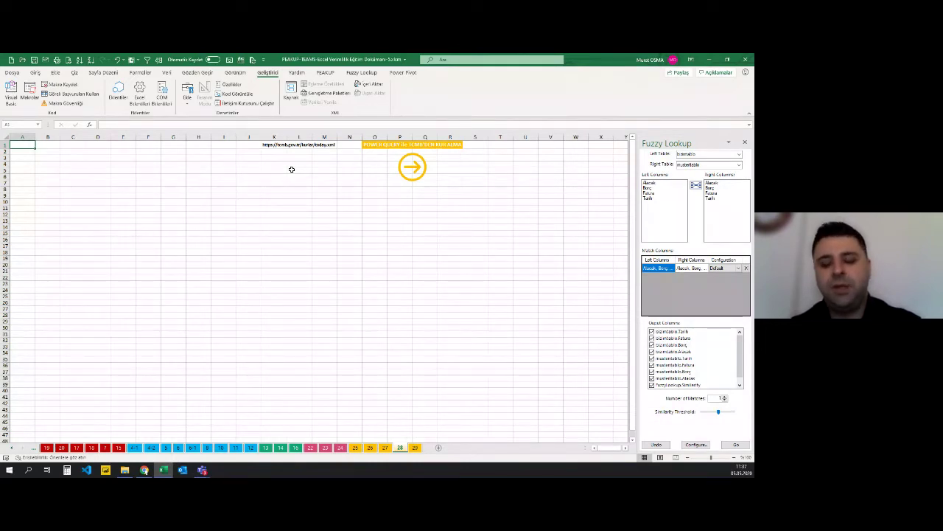
pyautogui.press('Right')
pyautogui.press('Right')
pyautogui.press('Right')
pyautogui.press('Right')
pyautogui.press('Right')
pyautogui.press('Right')
pyautogui.press('Right')
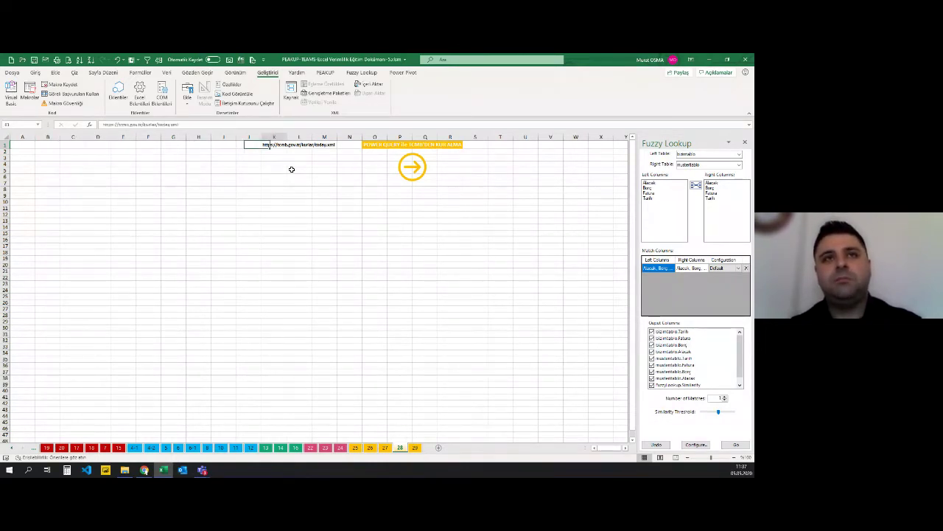
pyautogui.press('Right')
pyautogui.press('Right')
pyautogui.press('Right')
pyautogui.press('Right')
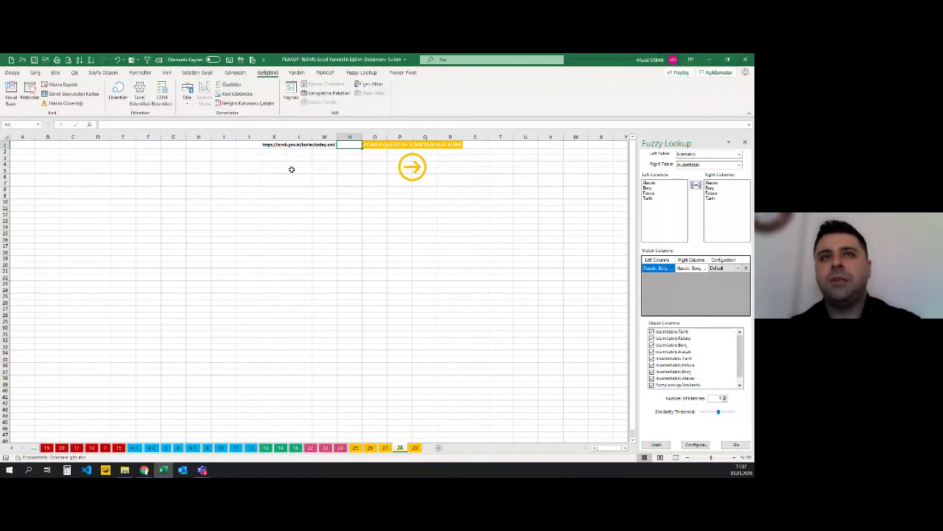
# Return to cell A1 and show the Veri (Data) ribbon tab's import tools.
pyautogui.hotkey('ctrl', 'Home')
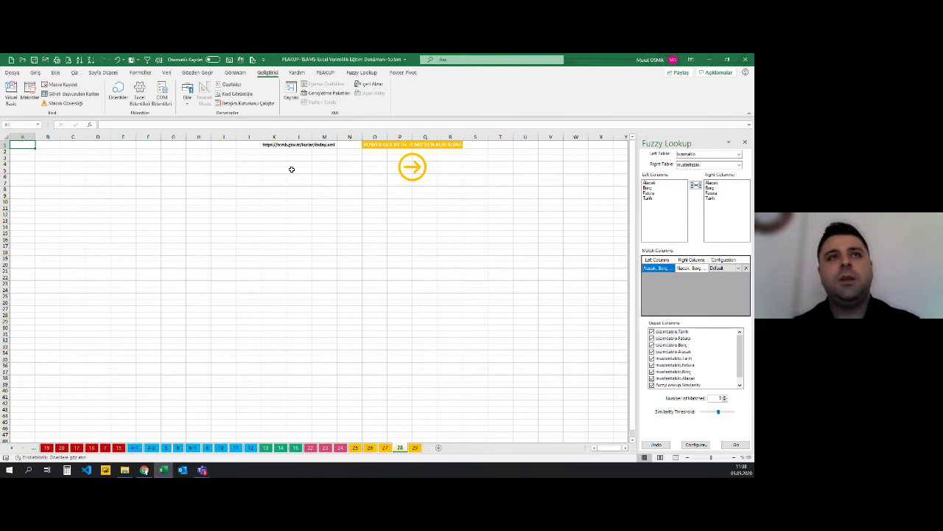
pyautogui.click(167, 72)
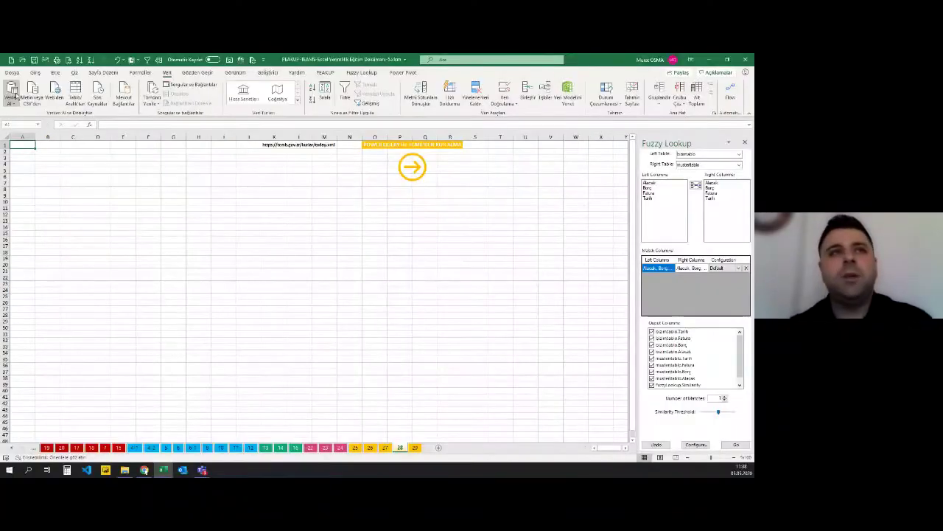
# Open Verileri Al and browse the Dosyadan and Veritabanından sources like SQL Server, Oracle and MySQL.
pyautogui.click(14, 95)
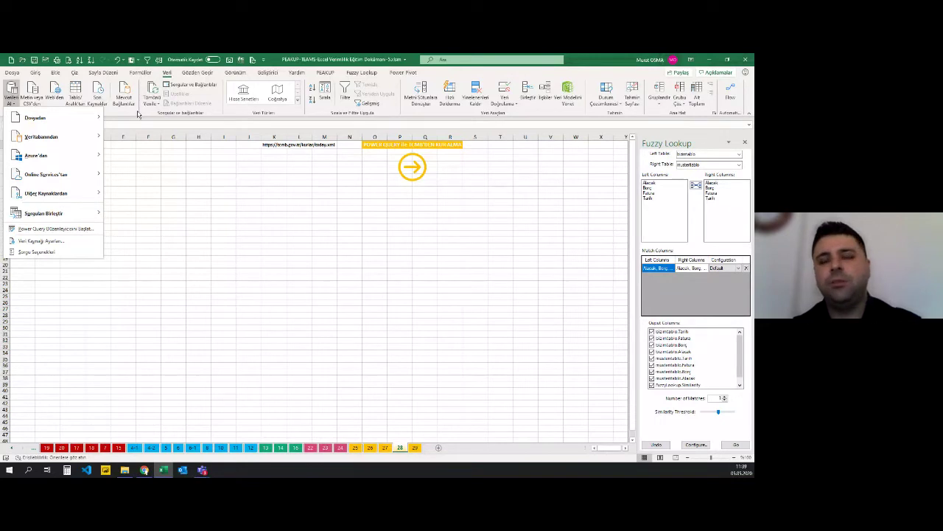
pyautogui.moveTo(58, 126)
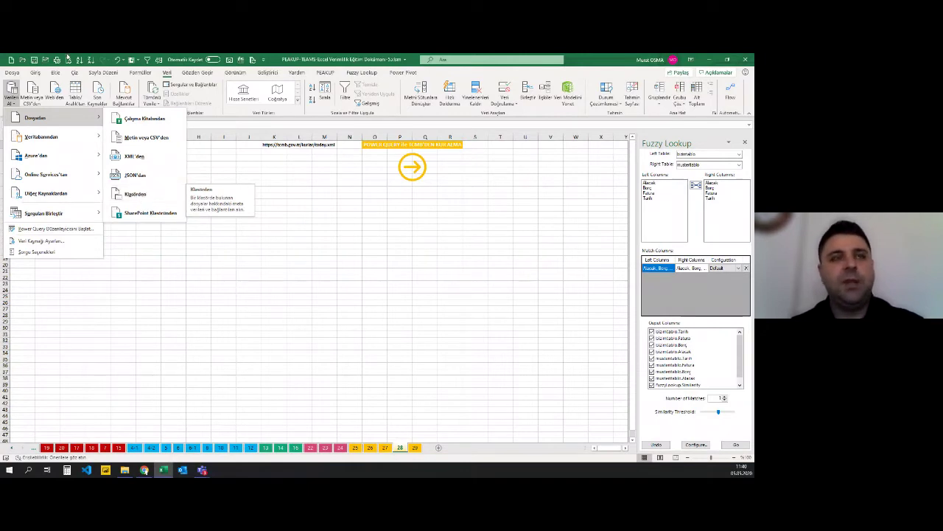
pyautogui.moveTo(43, 133)
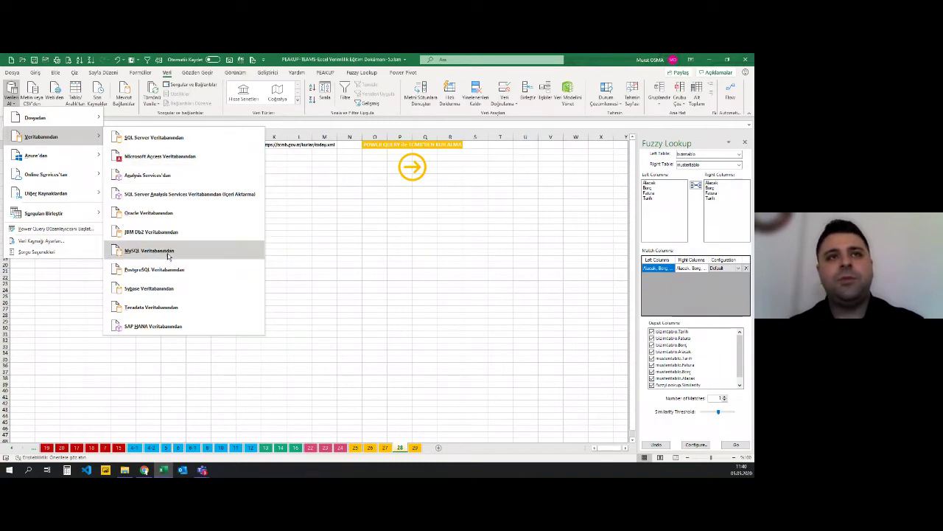
# Look through the Azure'dan, Online Services'tan, Diğer Kaynaklardan and Sorguları Birleştir import options.
pyautogui.moveTo(37, 155)
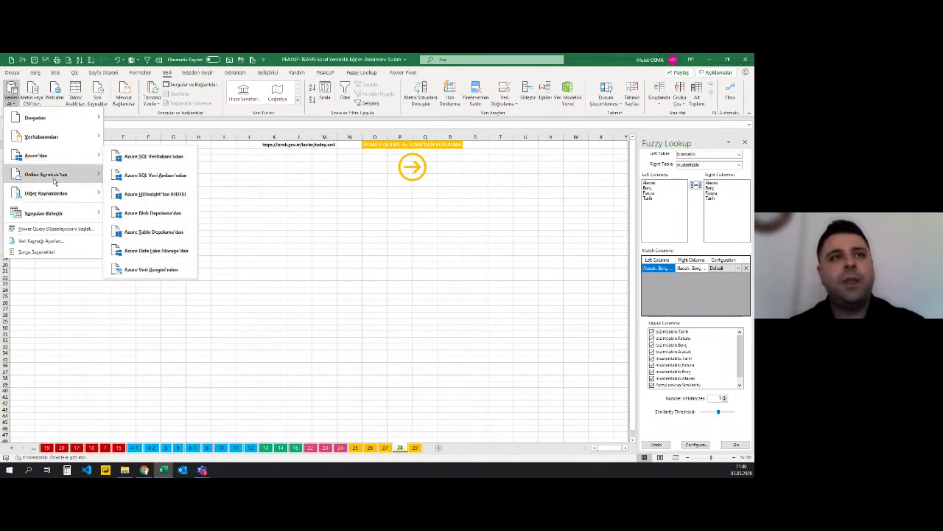
pyautogui.moveTo(65, 179)
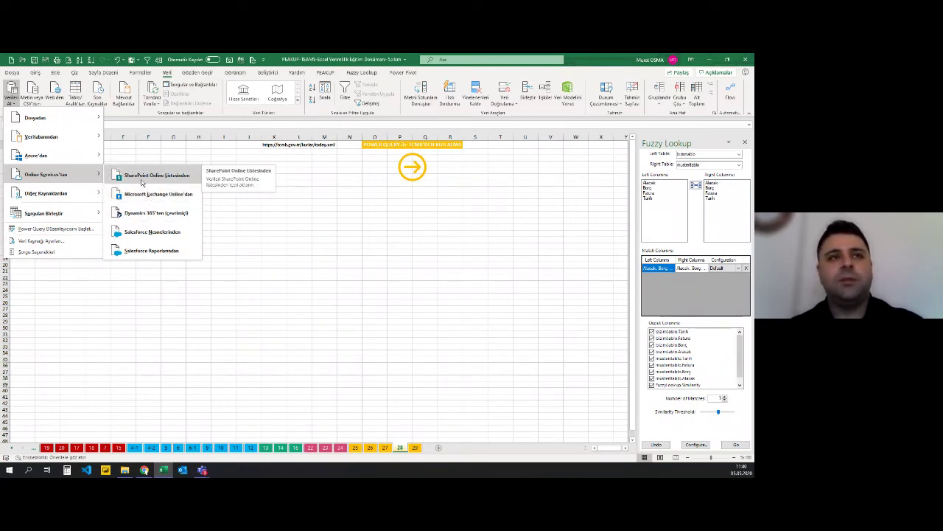
pyautogui.moveTo(76, 200)
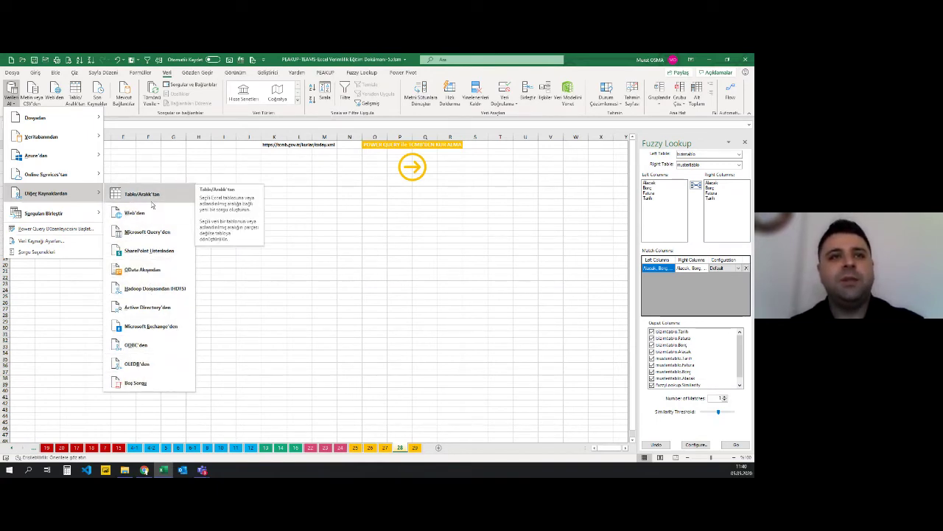
pyautogui.moveTo(63, 221)
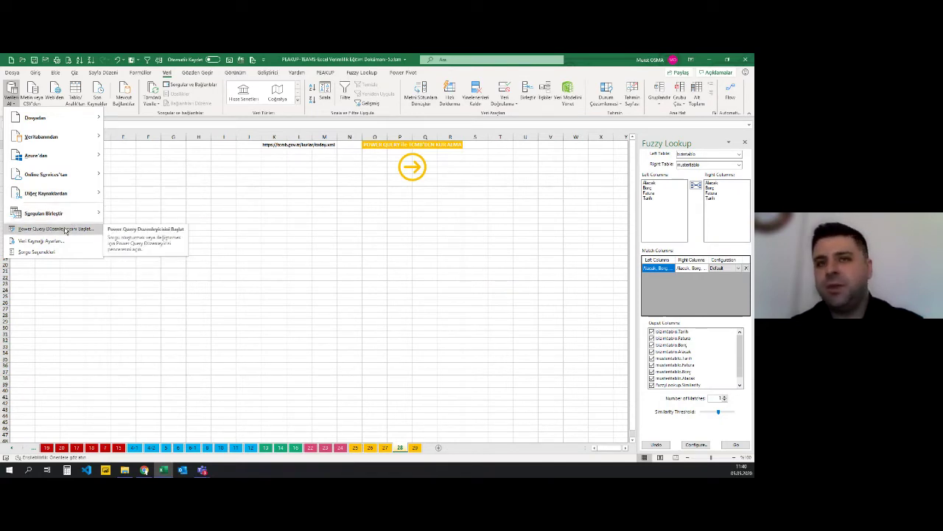
pyautogui.click(163, 195)
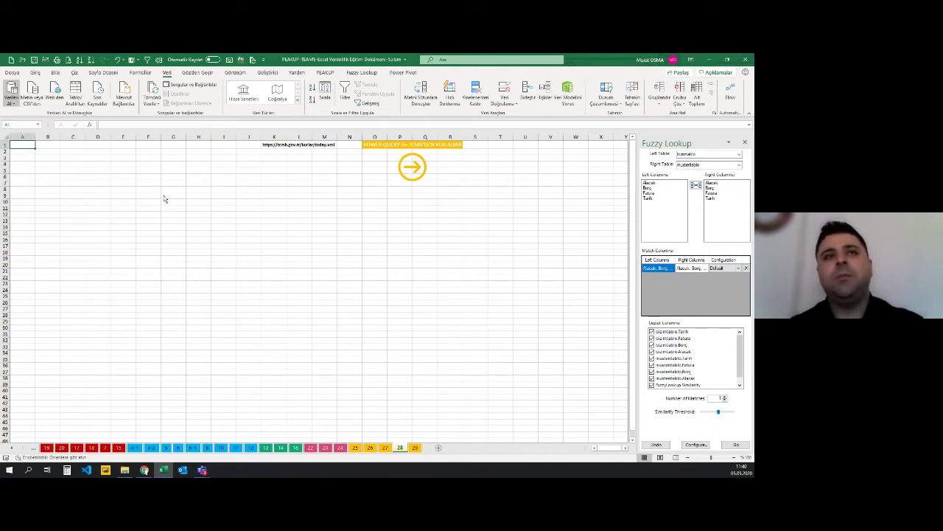
pyautogui.click(267, 146)
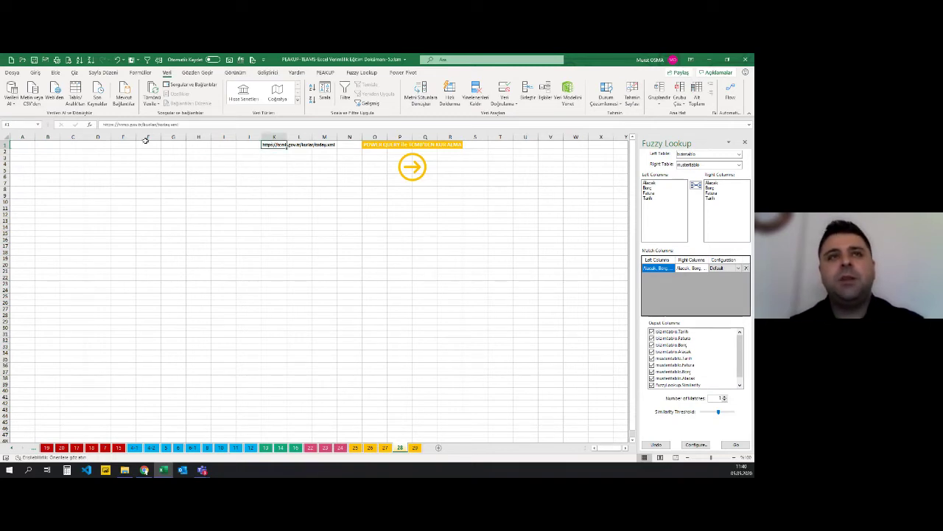
pyautogui.tripleClick(183, 124)
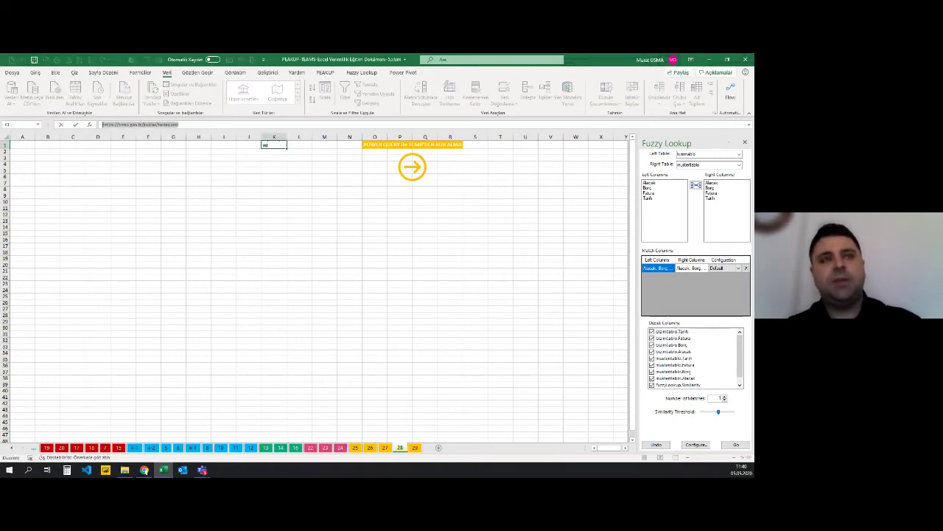
pyautogui.press('Escape')
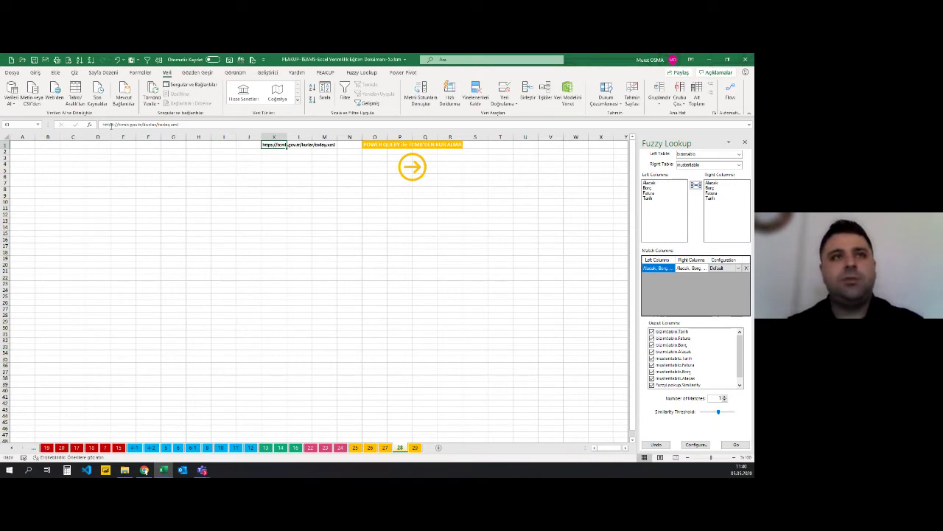
pyautogui.click(112, 125)
pyautogui.click(112, 124)
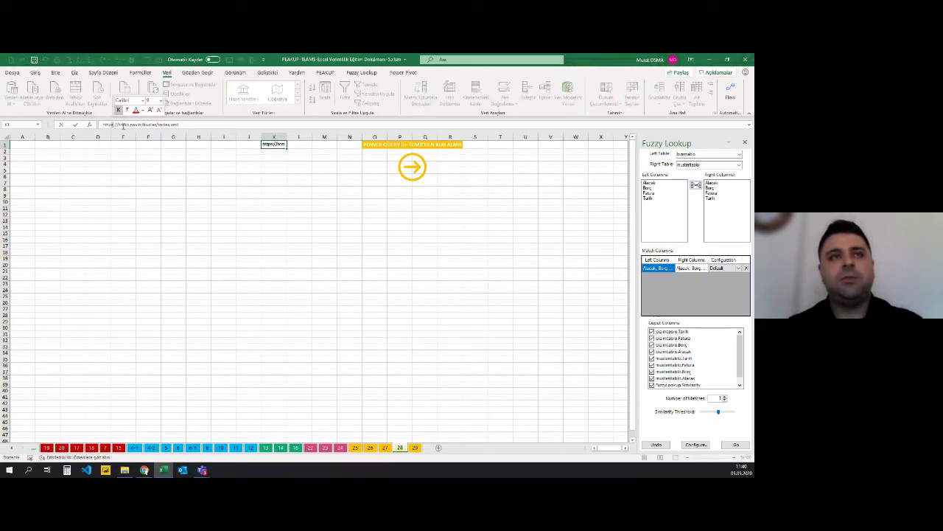
pyautogui.press('Escape')
pyautogui.tripleClick(112, 125)
pyautogui.hotkey('ctrl', 'c')
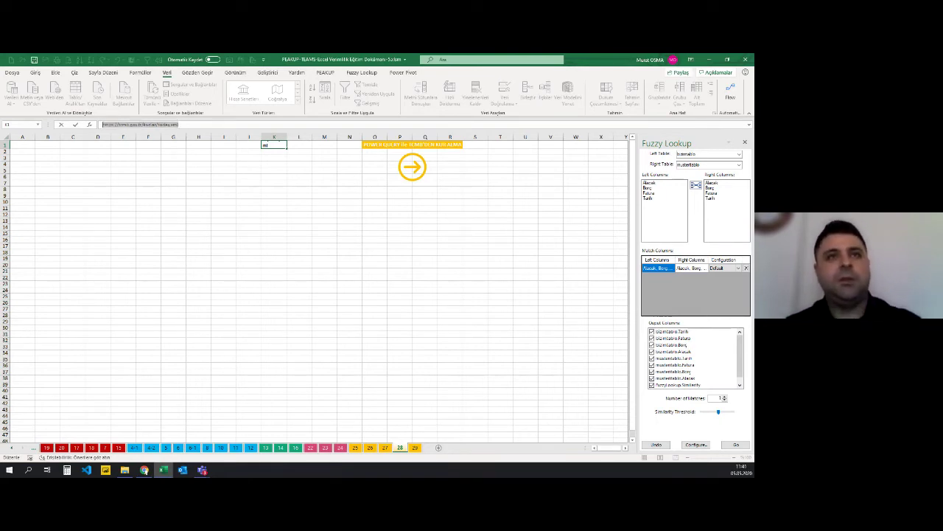
pyautogui.press('Return')
pyautogui.click(73, 164)
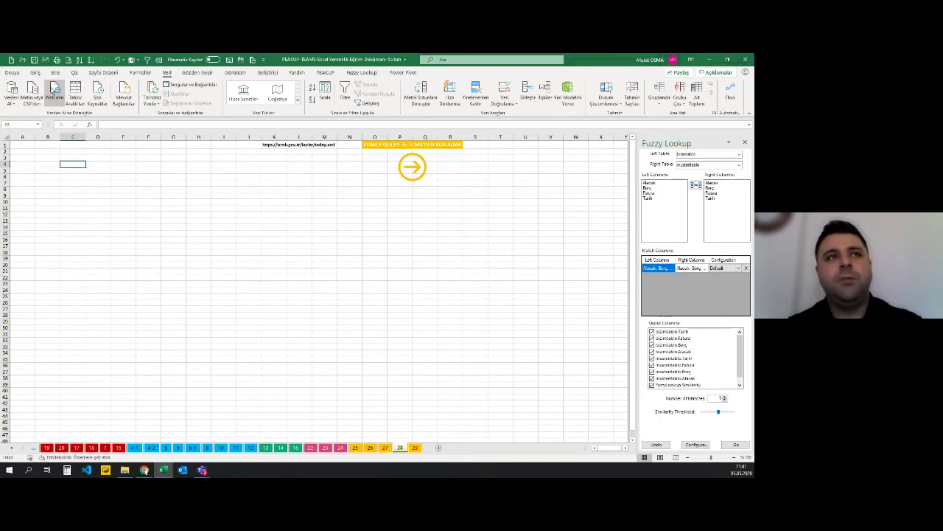
pyautogui.click(12, 96)
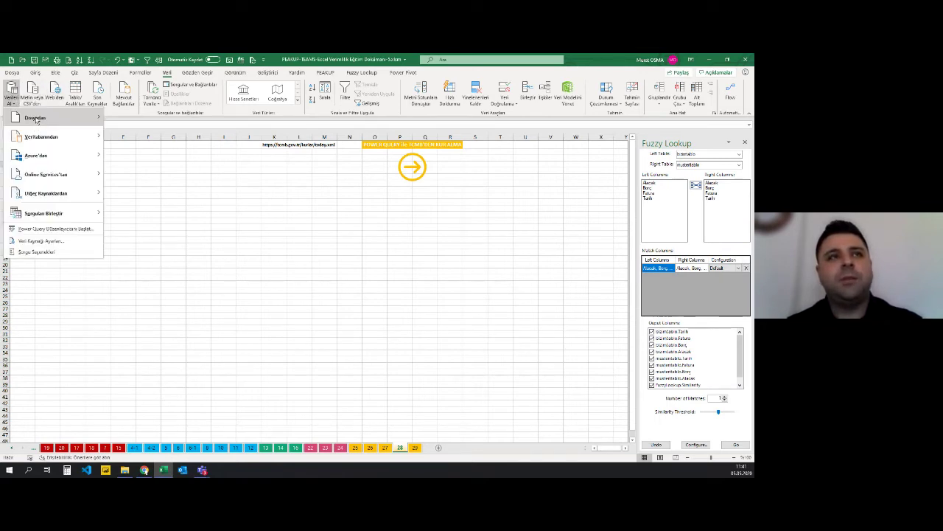
pyautogui.moveTo(44, 118)
pyautogui.click(257, 196)
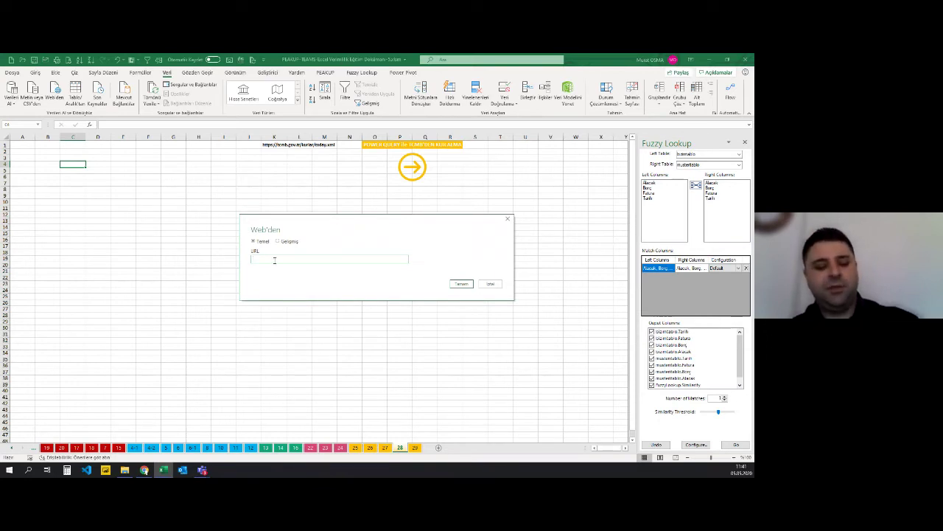
pyautogui.hotkey('ctrl', 'v')
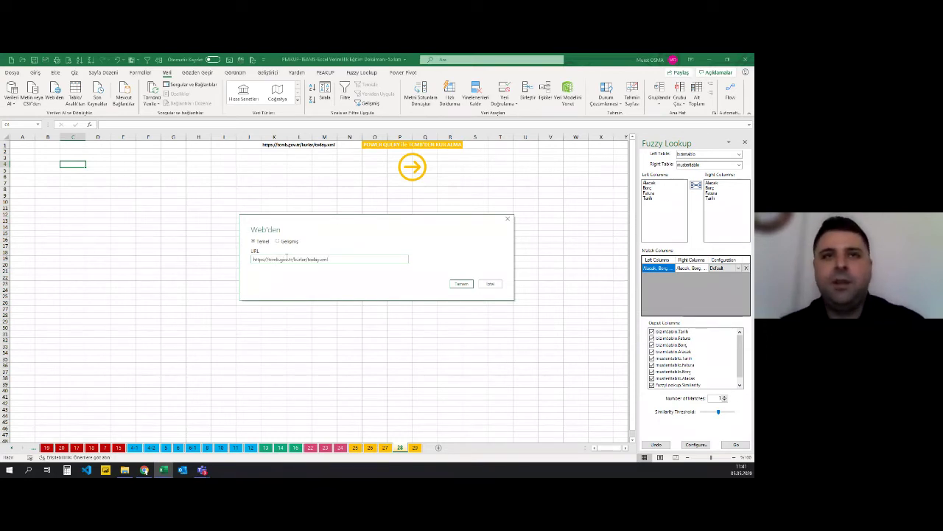
pyautogui.moveTo(289, 224); pyautogui.dragTo(275, 221)
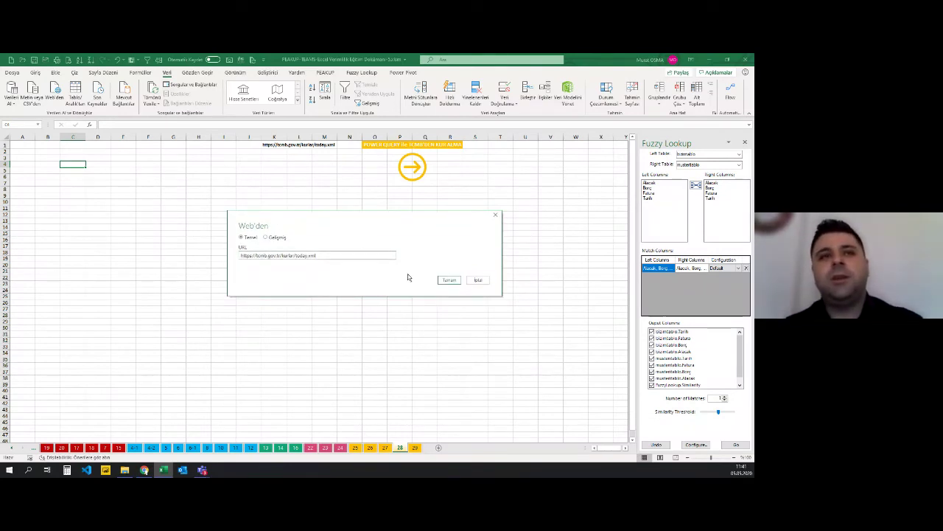
pyautogui.click(450, 282)
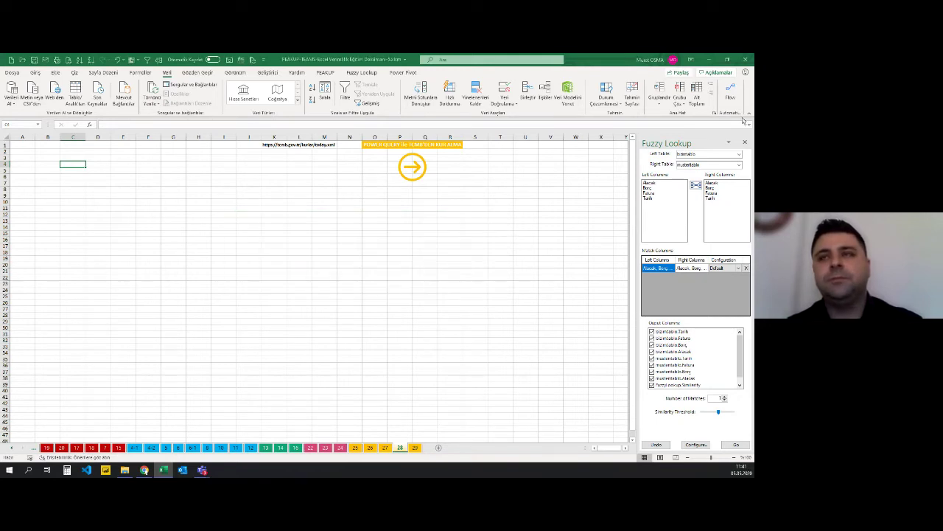
pyautogui.click(548, 312)
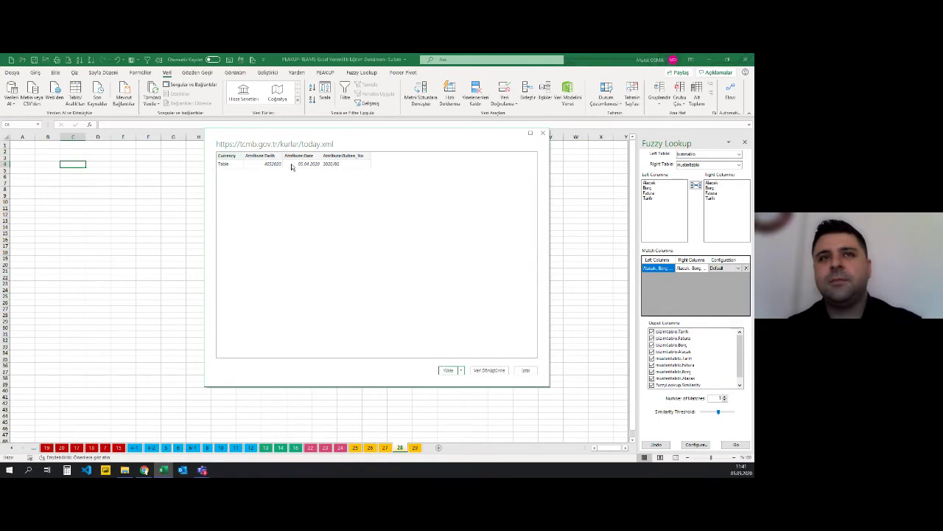
# Move the today.xml preview aside without loading it, then open a new Chrome tab.
pyautogui.moveTo(258, 135); pyautogui.dragTo(197, 148)
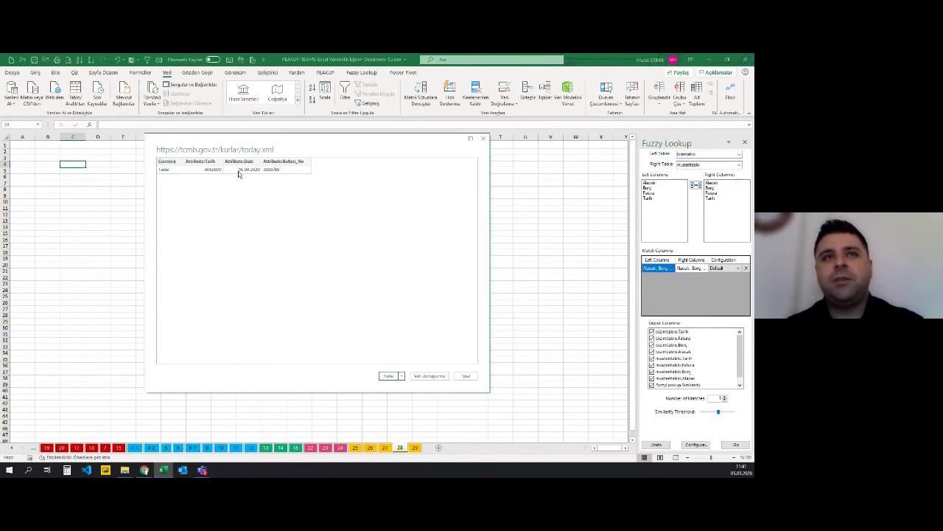
pyautogui.click(402, 377)
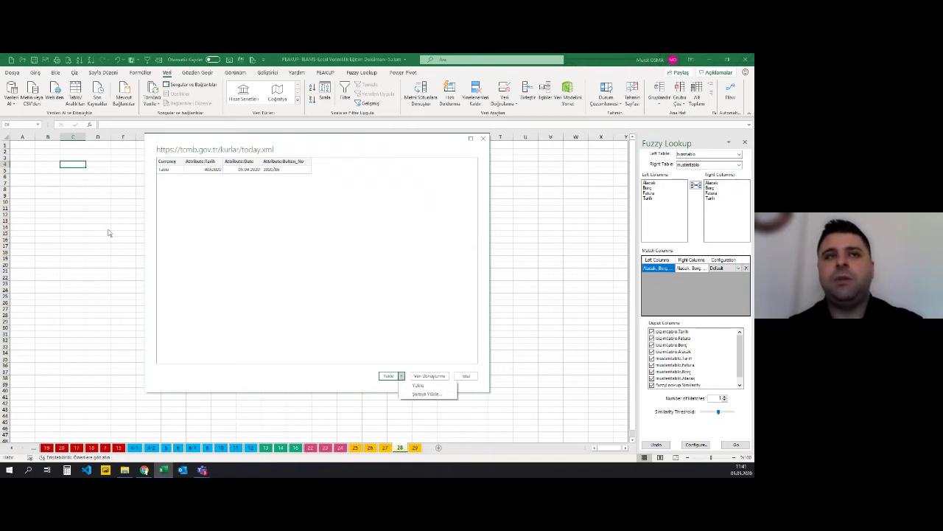
pyautogui.click(291, 373)
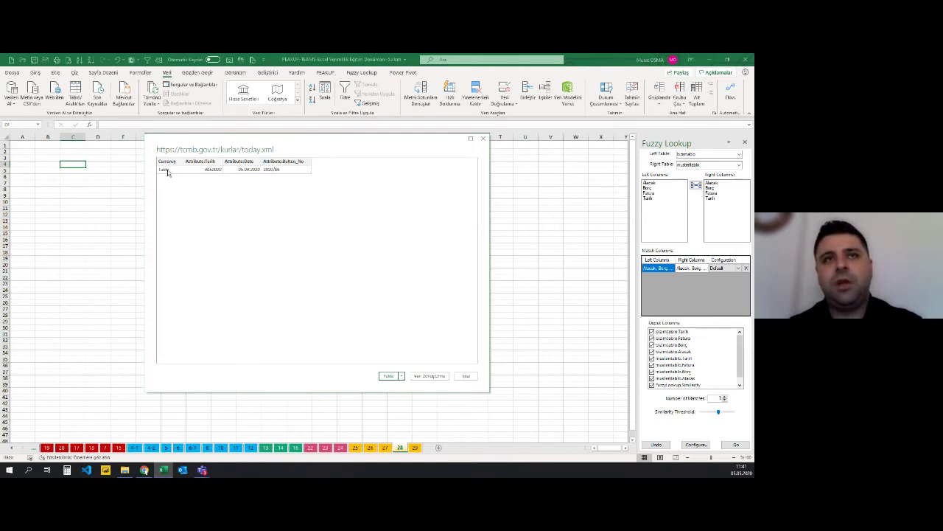
pyautogui.click(145, 472)
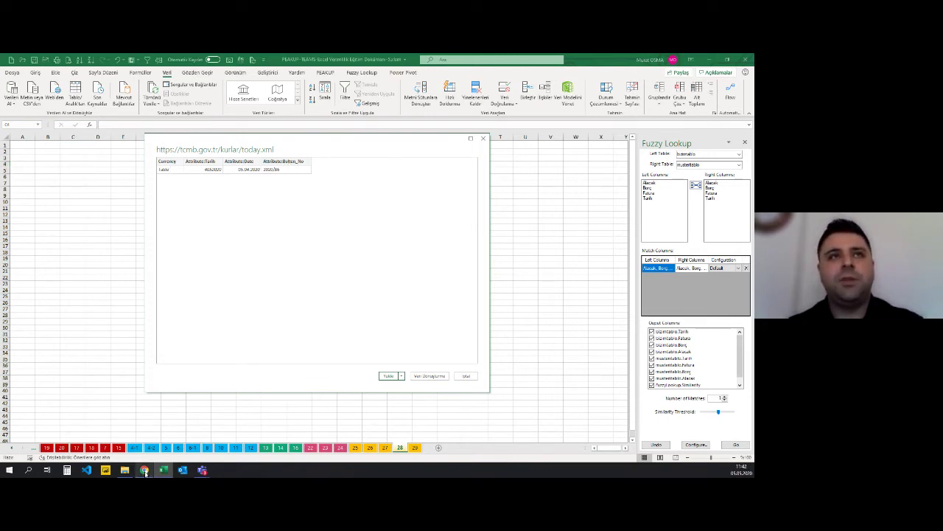
pyautogui.hotkey('ctrl', 't')
# Load tcmb.gov.tr/kurlar/today.xml in Chrome, highlight the ABD DOLARI and EURO rows, then minimize Chrome.
pyautogui.write('tcmb.gov.tr/kurlar/today.xml')
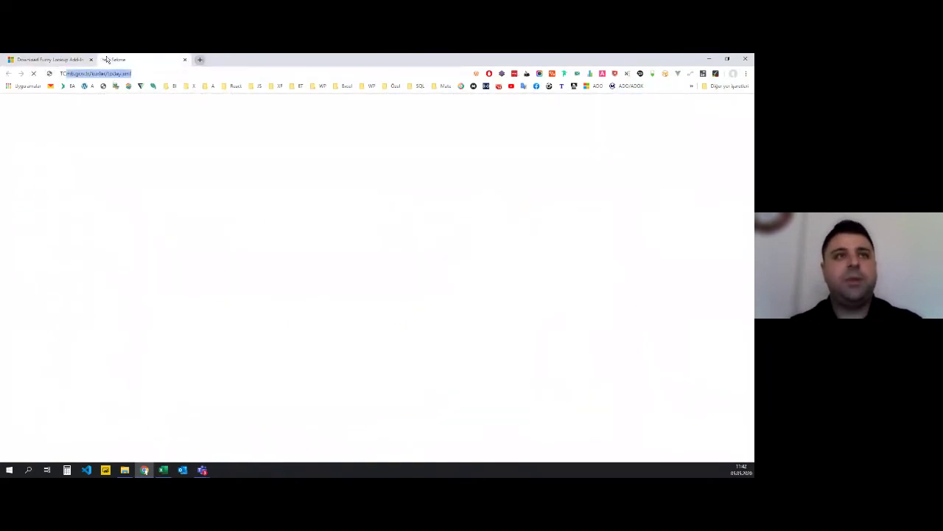
pyautogui.press('Return')
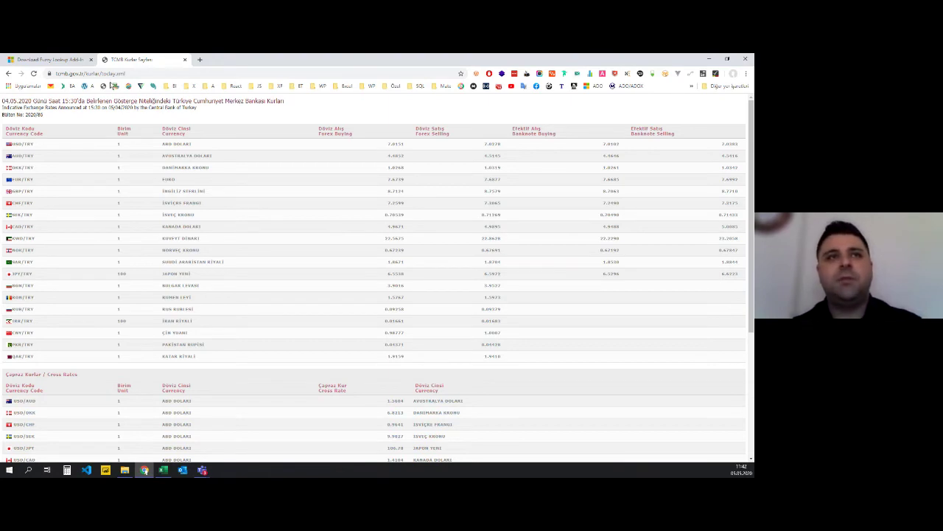
pyautogui.click(111, 74)
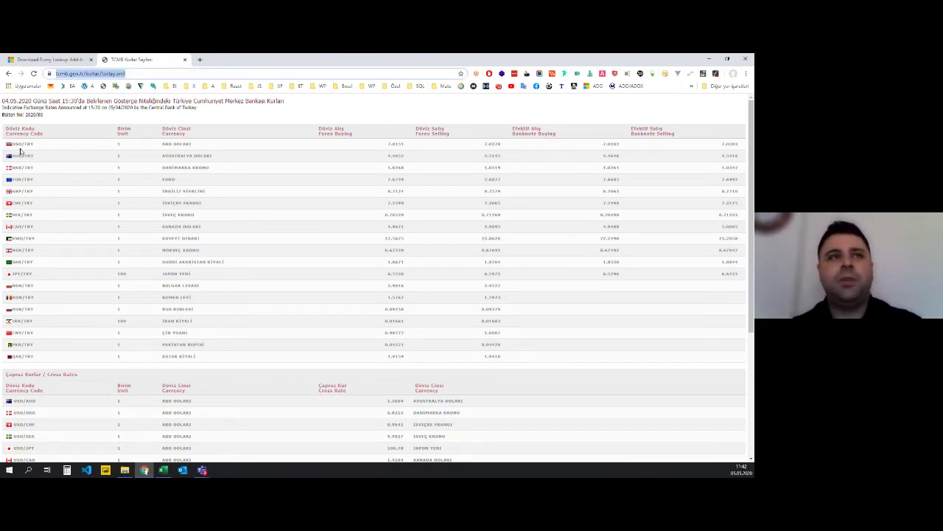
pyautogui.doubleClick(168, 143)
pyautogui.moveTo(177, 183); pyautogui.dragTo(167, 181)
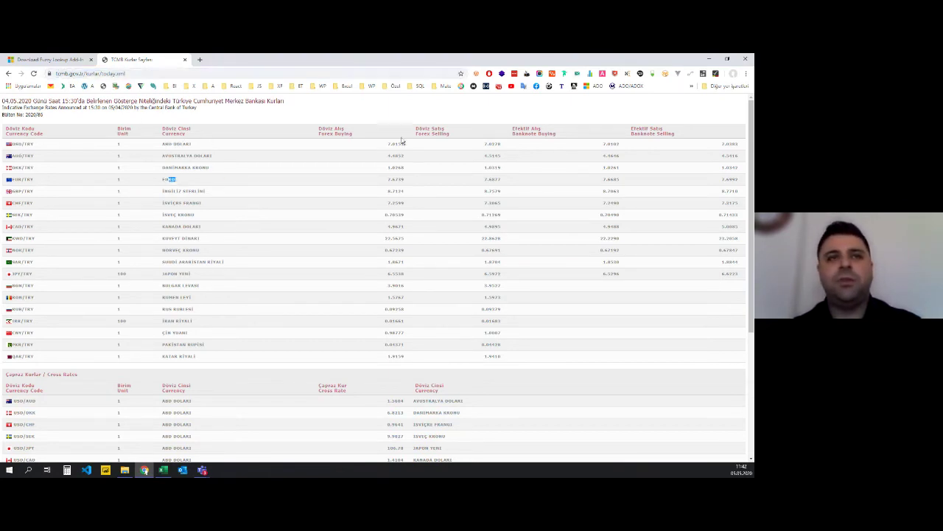
pyautogui.click(709, 59)
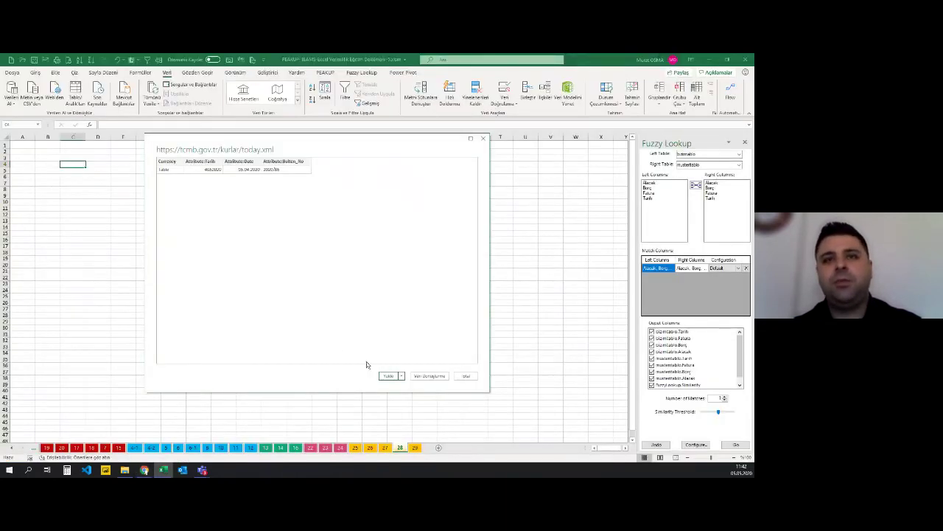
# Open the preview in Power Query Editor and drill into the Currency column's Table value.
pyautogui.click(426, 377)
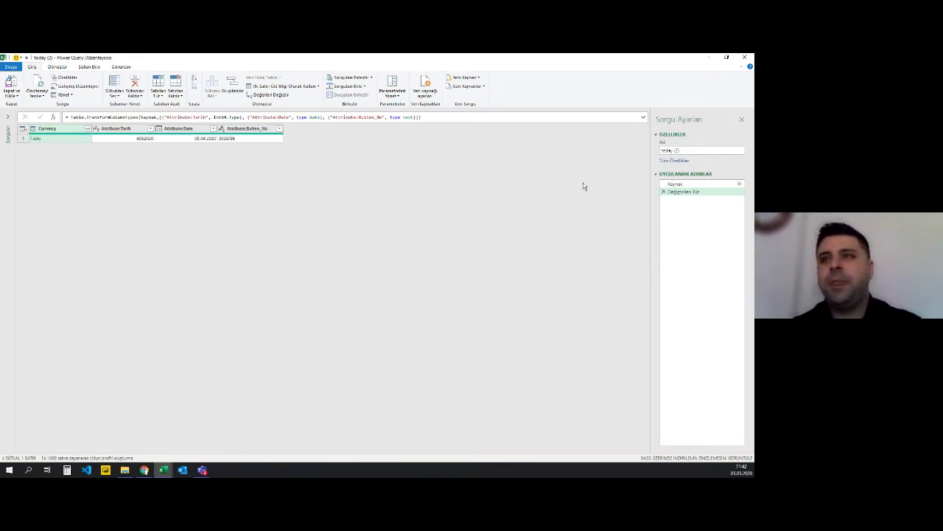
pyautogui.click(36, 140)
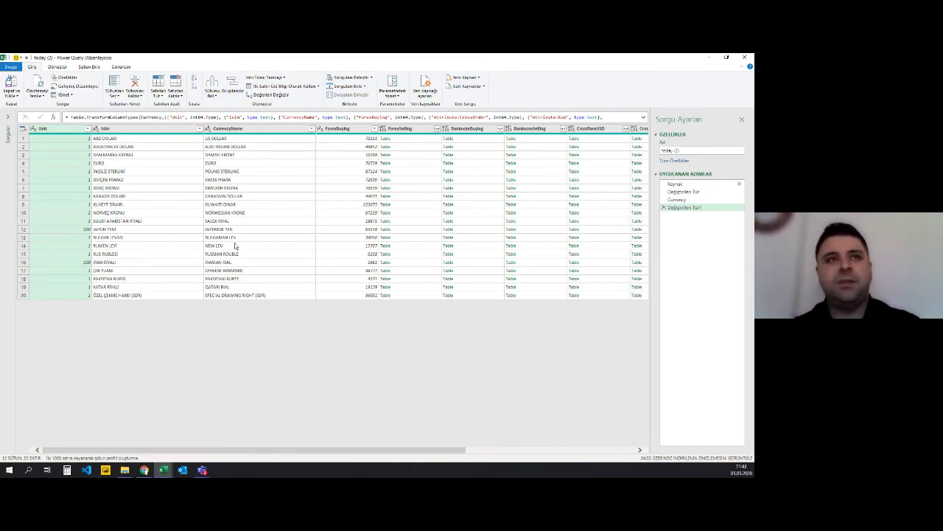
# Remove all columns except İsim, ForexBuying, ForexSelling, BanknoteBuying and BanknoteSelling.
pyautogui.click(139, 129)
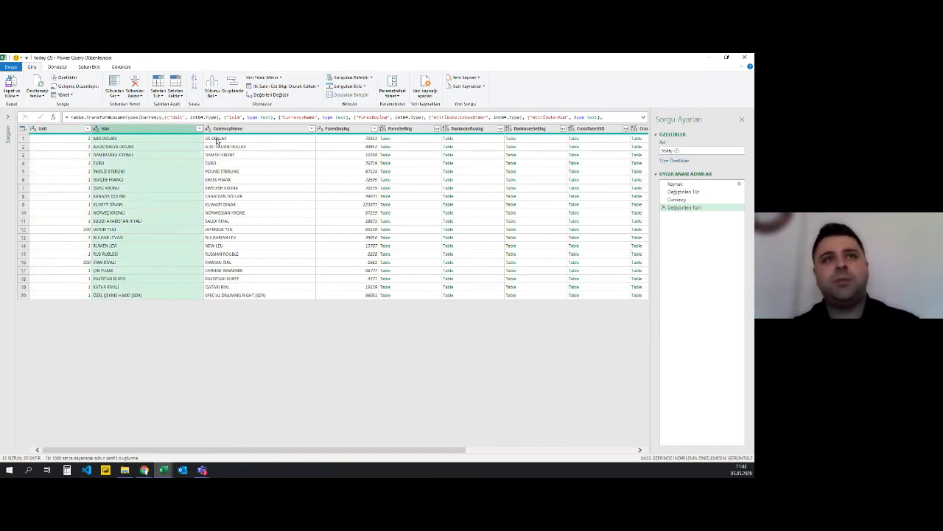
pyautogui.keyDown('ctrl'); pyautogui.click(225, 129); pyautogui.keyUp('ctrl')
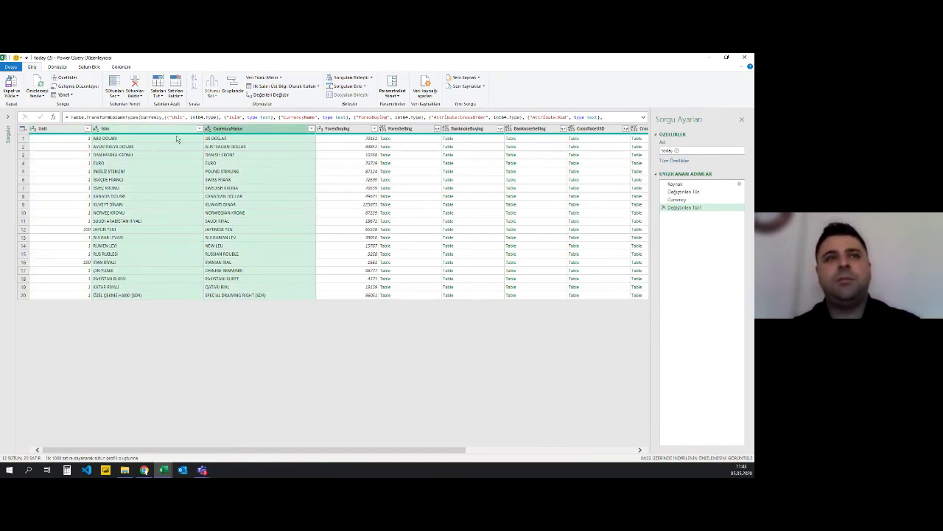
pyautogui.click(146, 132)
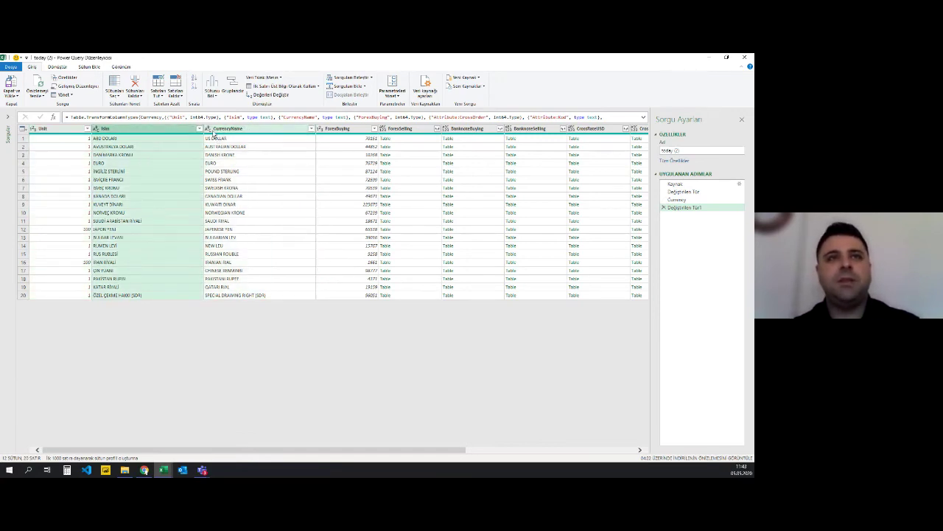
pyautogui.keyDown('shift'); pyautogui.click(349, 131); pyautogui.keyUp('shift')
pyautogui.click(177, 190)
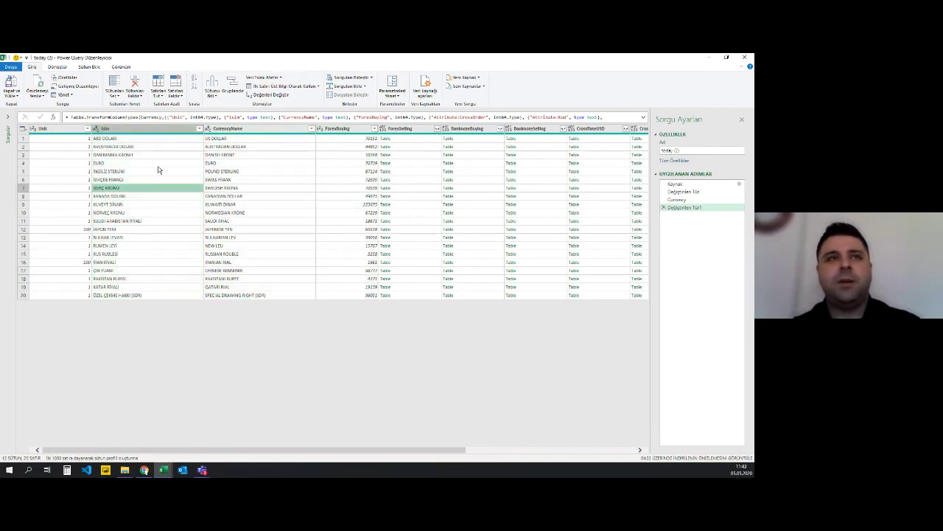
pyautogui.keyDown('ctrl'); pyautogui.click(338, 130); pyautogui.keyUp('ctrl')
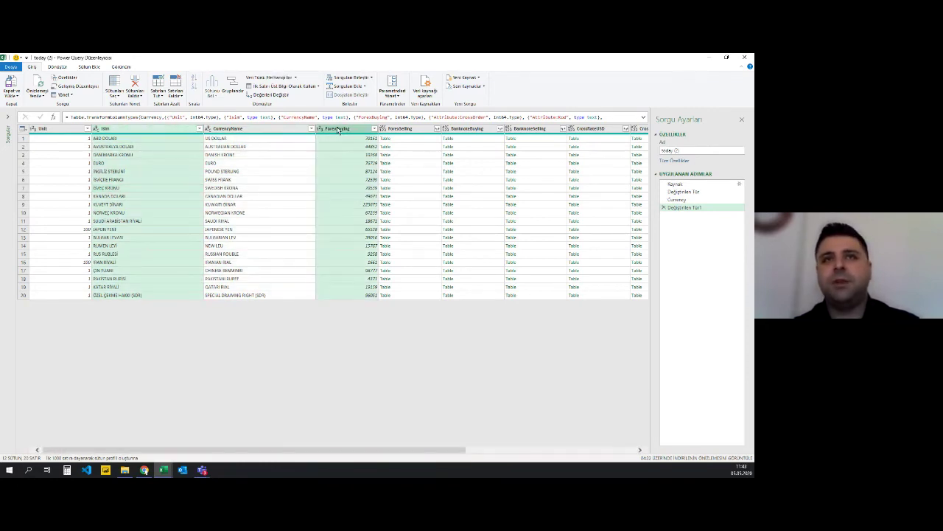
pyautogui.keyDown('ctrl'); pyautogui.click(408, 130); pyautogui.keyUp('ctrl')
pyautogui.keyDown('ctrl'); pyautogui.click(463, 130); pyautogui.keyUp('ctrl')
pyautogui.keyDown('ctrl'); pyautogui.click(525, 131); pyautogui.keyUp('ctrl')
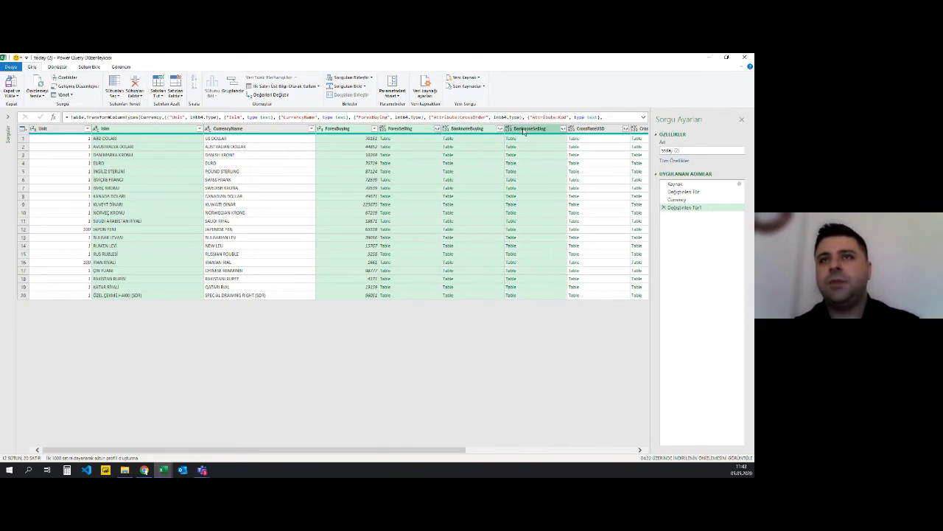
pyautogui.rightClick(355, 134)
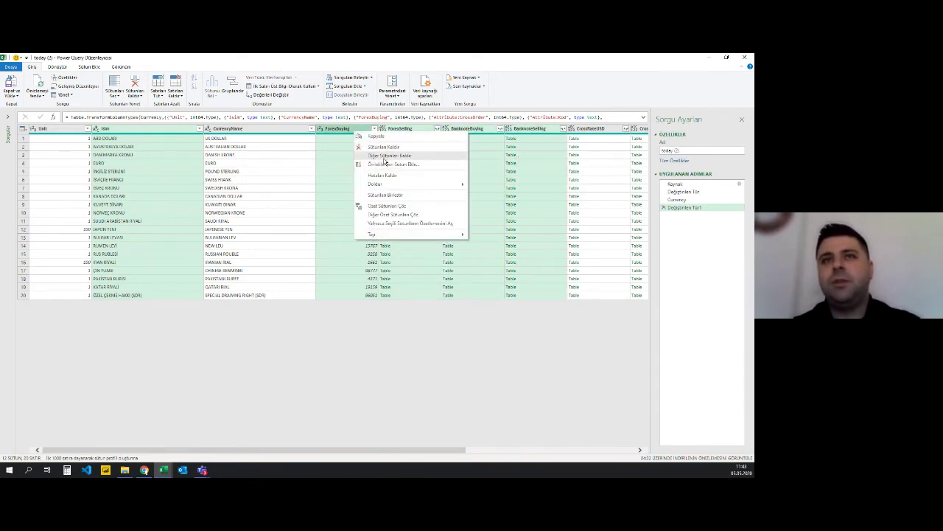
pyautogui.click(390, 156)
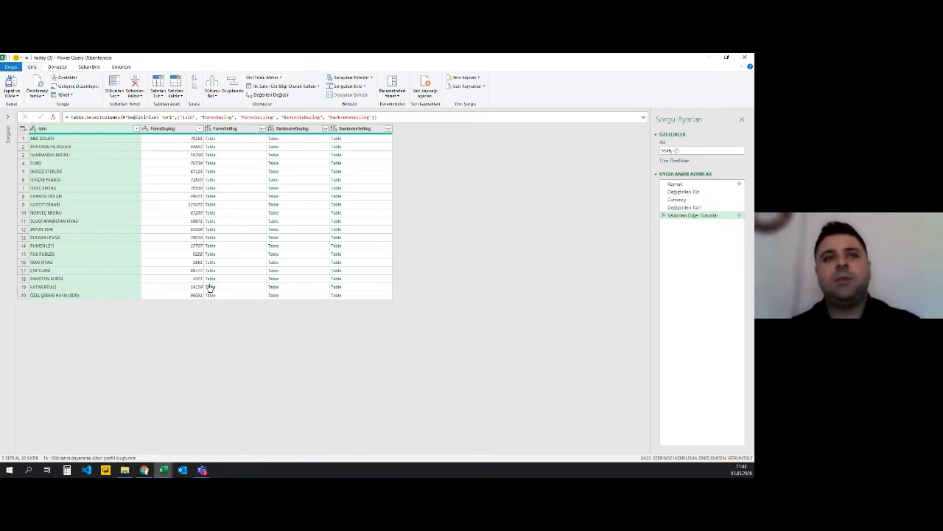
# Expand ForexSelling into its text values without the original-column-name prefix.
pyautogui.click(210, 139)
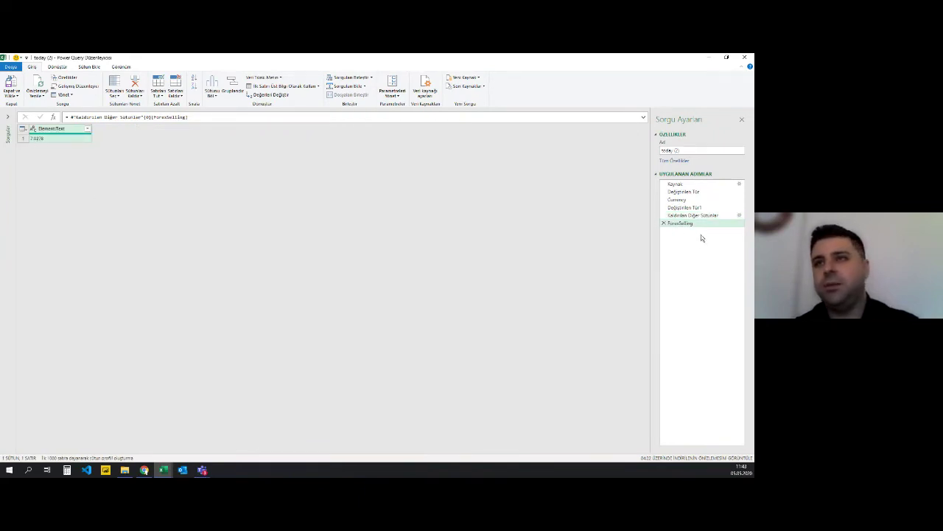
pyautogui.click(663, 223)
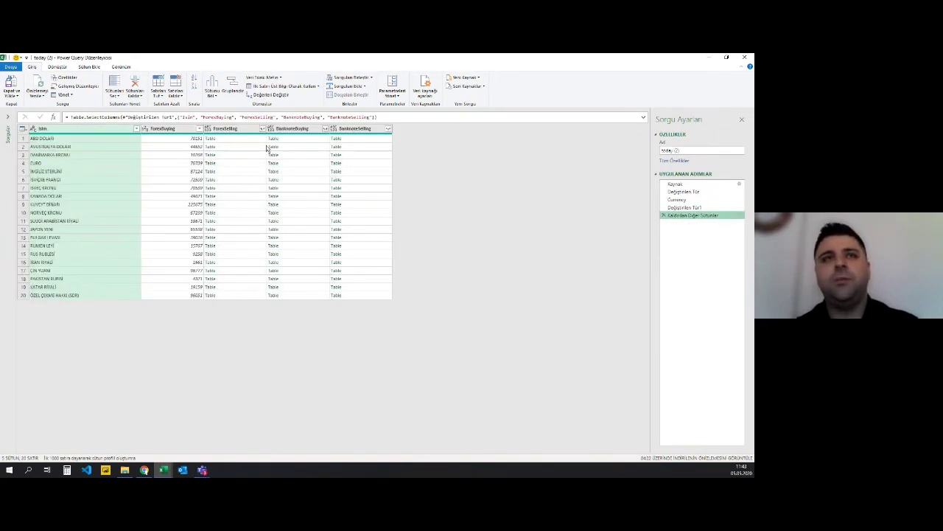
pyautogui.click(262, 128)
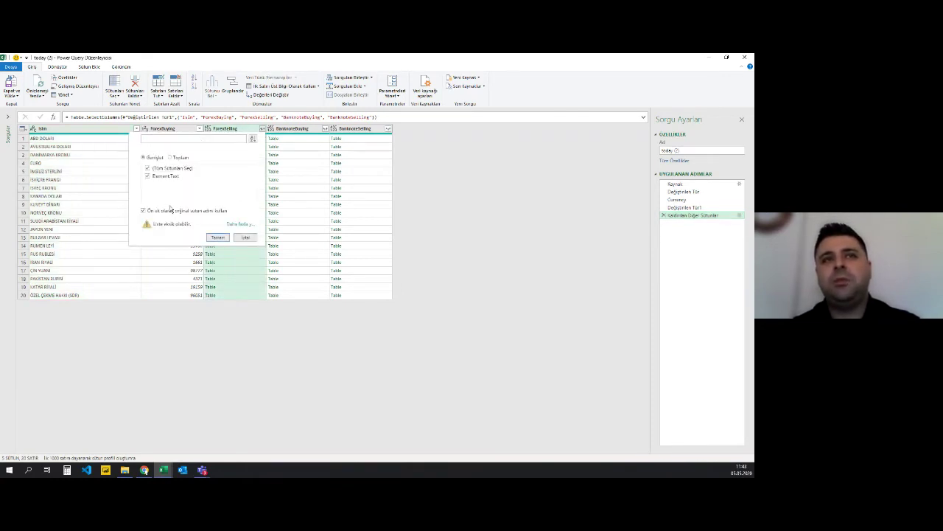
pyautogui.click(166, 212)
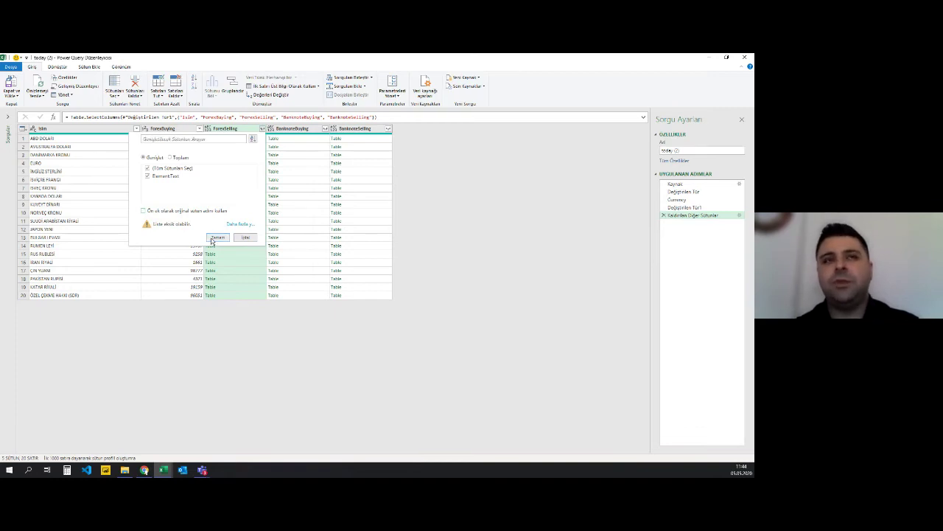
pyautogui.click(218, 238)
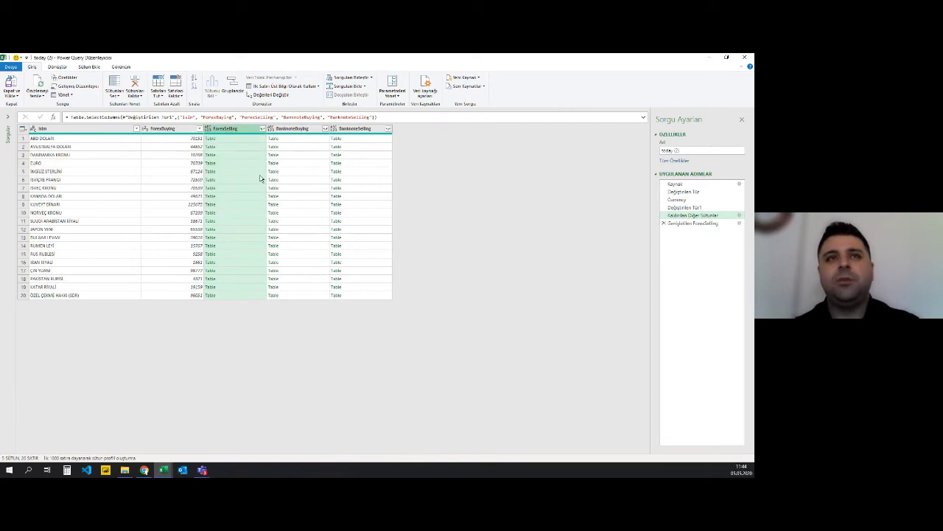
pyautogui.moveTo(326, 130); pyautogui.dragTo(326, 129)
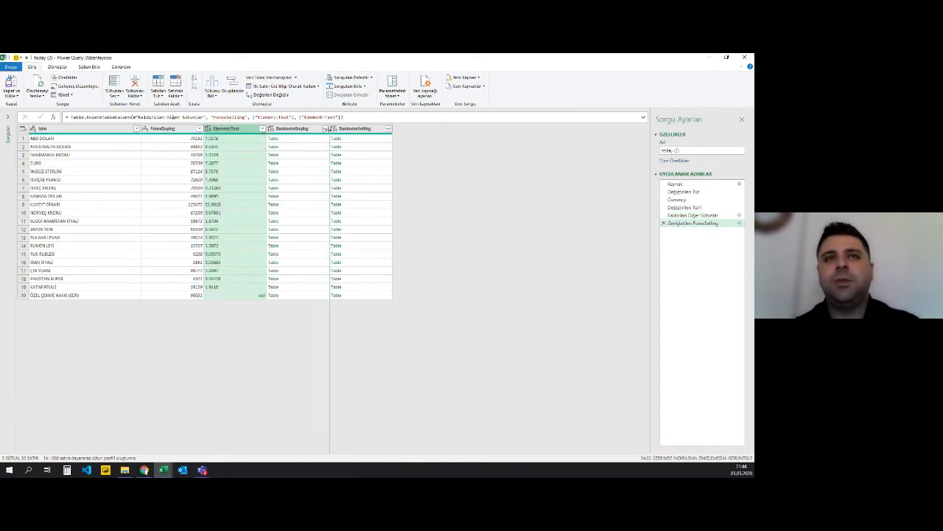
# Expand BanknoteBuying and BanknoteSelling into text values and compare against the TCMB page.
pyautogui.click(324, 129)
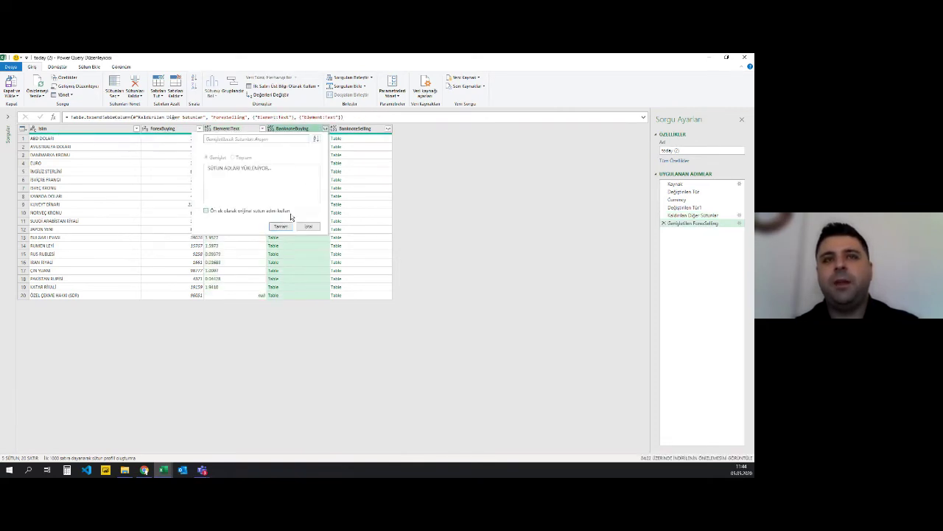
pyautogui.click(280, 237)
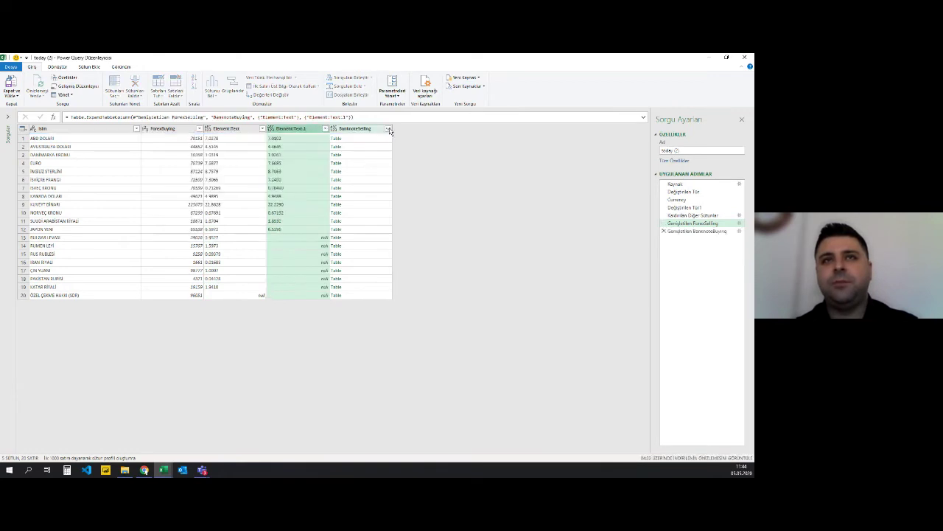
pyautogui.click(387, 129)
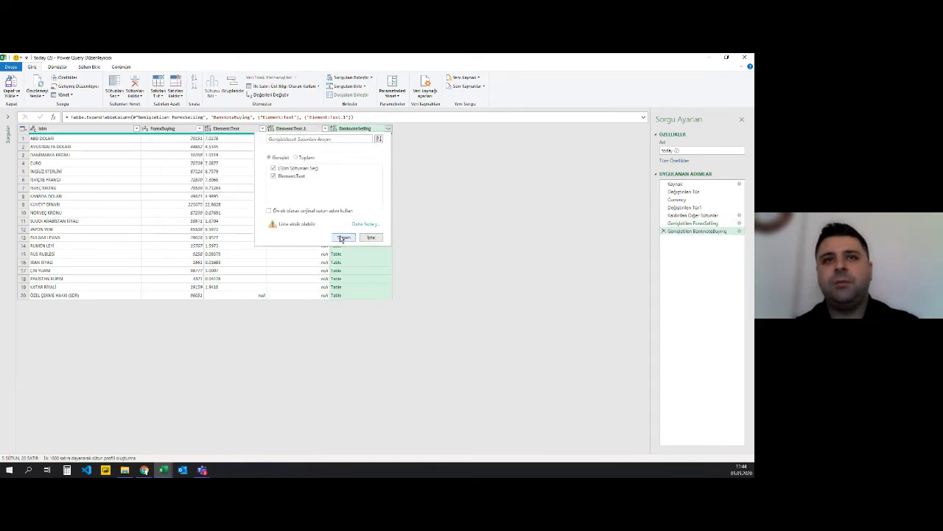
pyautogui.click(343, 238)
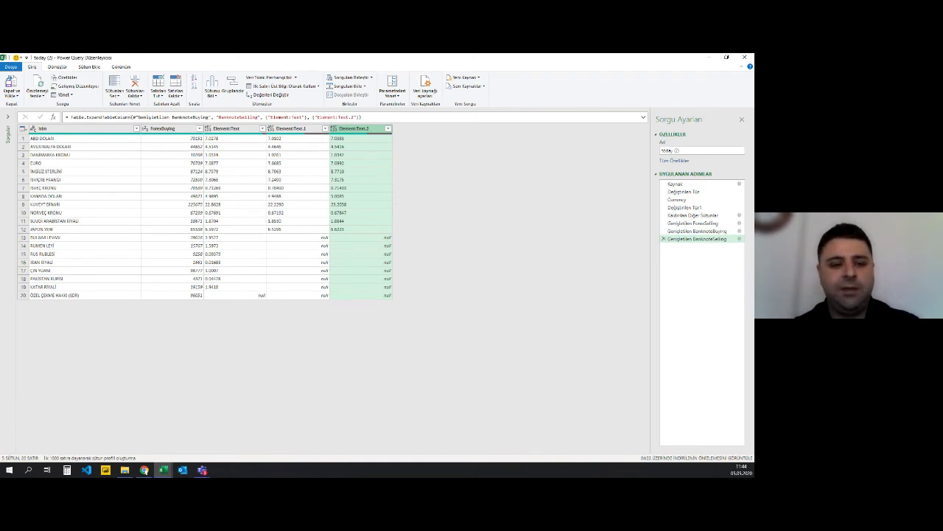
pyautogui.hotkey('alt', 'Tab')
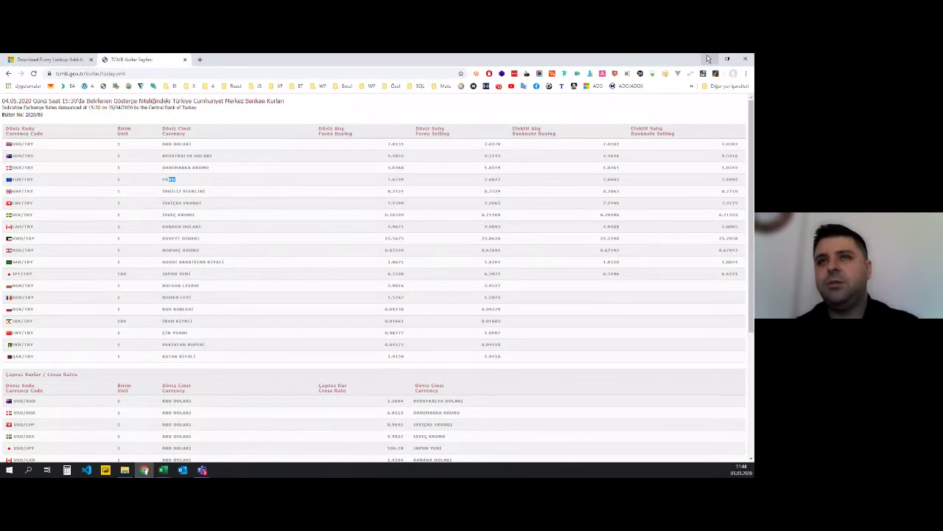
pyautogui.hotkey('alt', 'Tab')
pyautogui.click(291, 171)
# Replace "." with "," in the Element:Text, Element:Text.1 and Element:Text.2 columns.
pyautogui.click(232, 171)
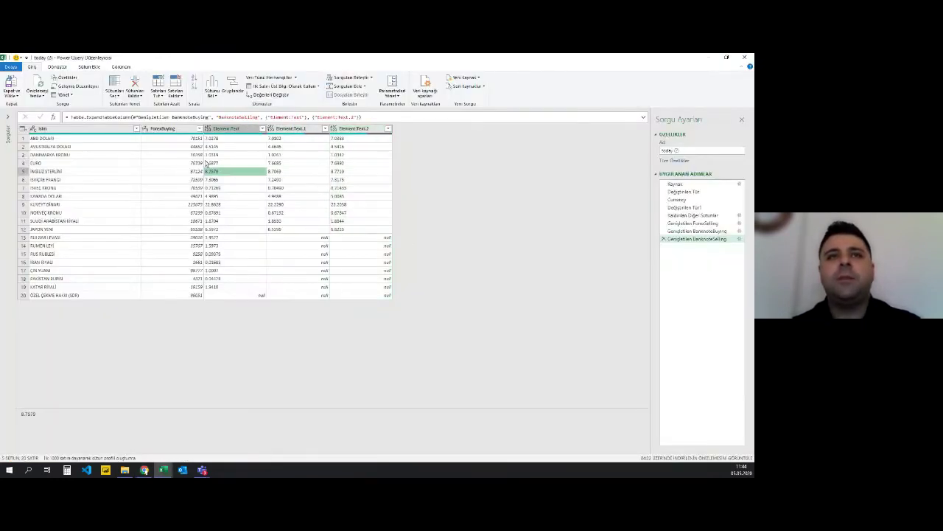
pyautogui.click(222, 146)
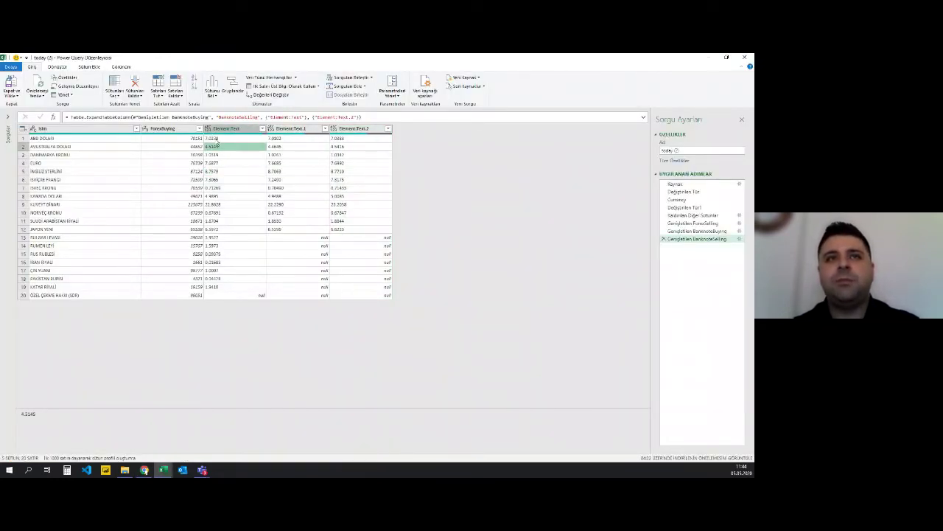
pyautogui.click(221, 138)
pyautogui.click(229, 128)
pyautogui.keyDown('shift'); pyautogui.click(295, 128); pyautogui.keyUp('shift')
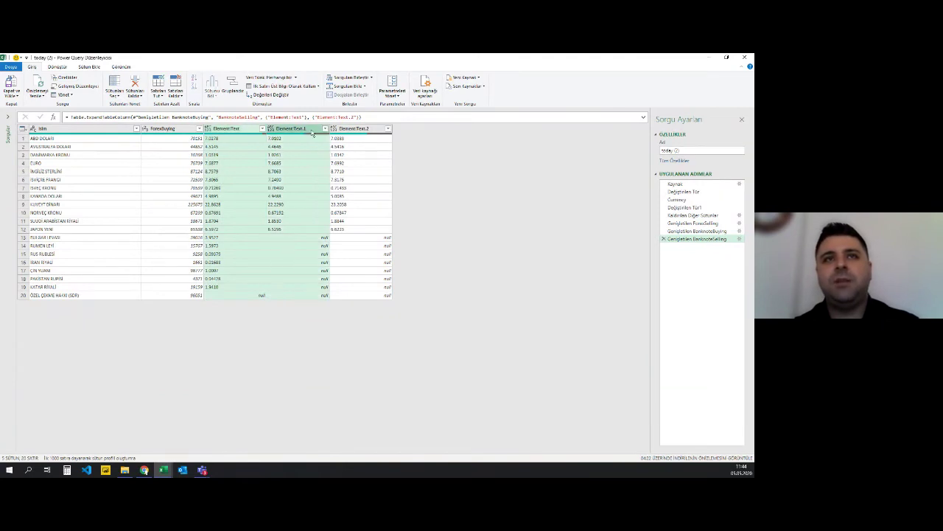
pyautogui.keyDown('shift'); pyautogui.click(353, 129); pyautogui.keyUp('shift')
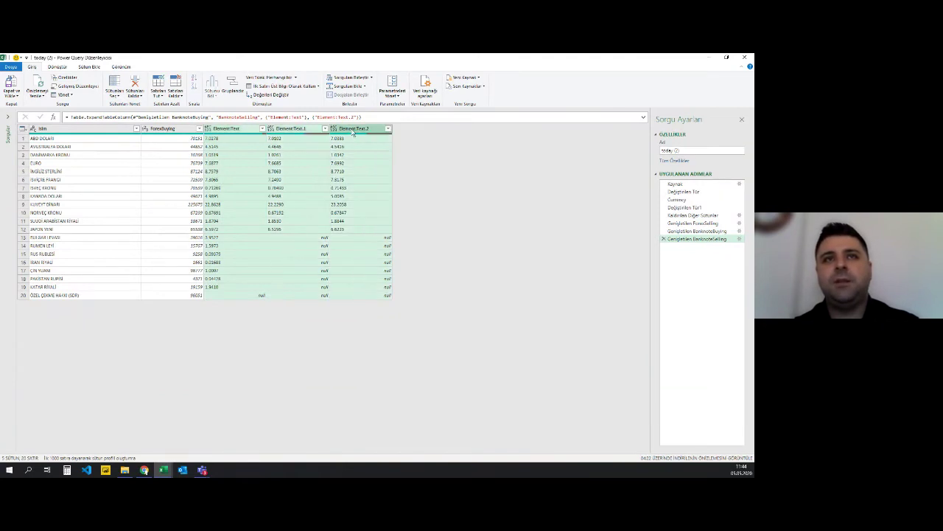
pyautogui.click(64, 67)
pyautogui.click(189, 78)
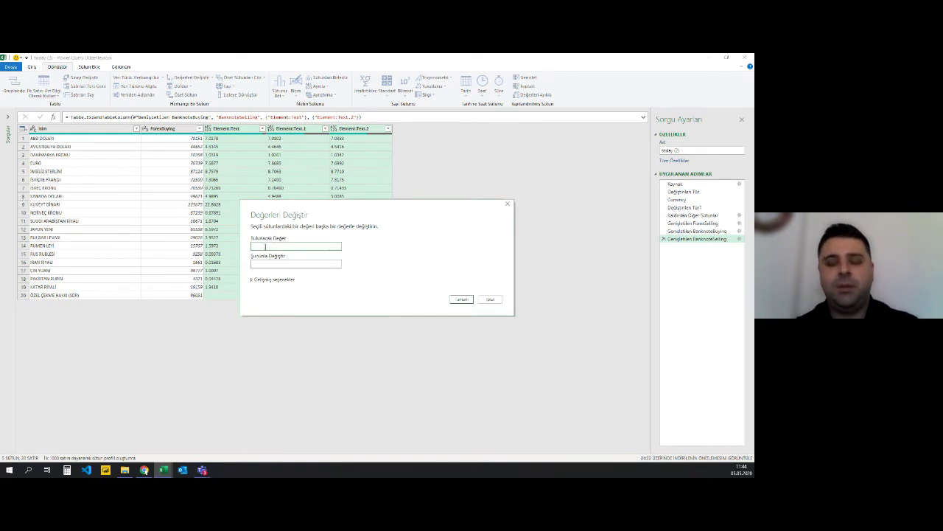
pyautogui.press('Tab')
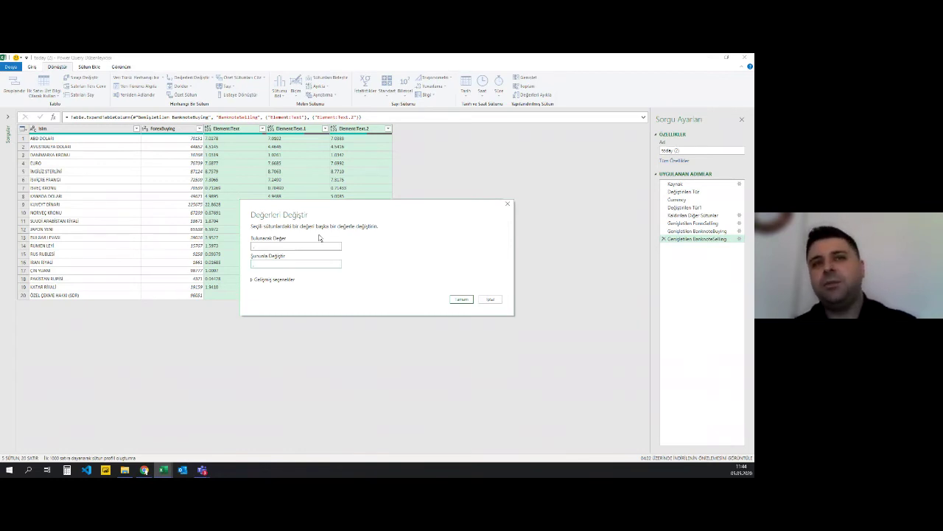
pyautogui.click(460, 300)
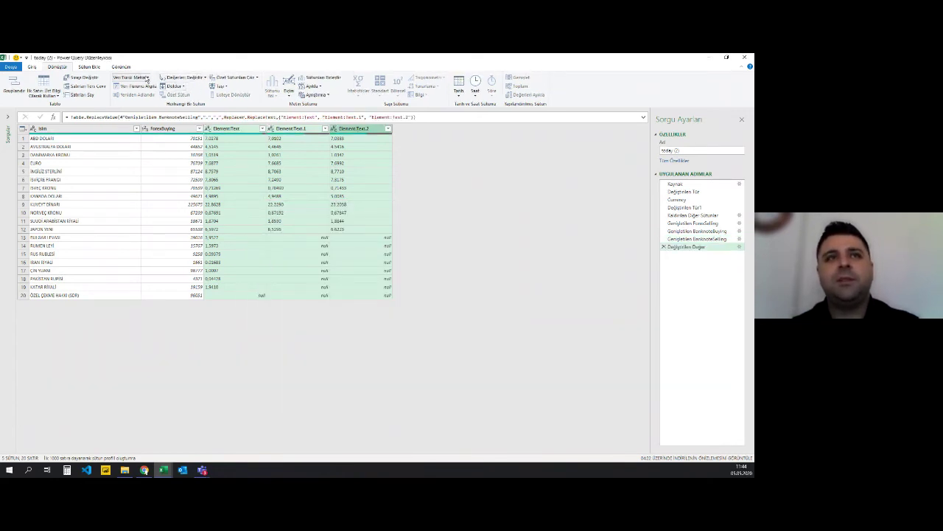
# Set Element:Text, Element:Text.1 and Element:Text.2 to the Decimal Number data type.
pyautogui.click(150, 77)
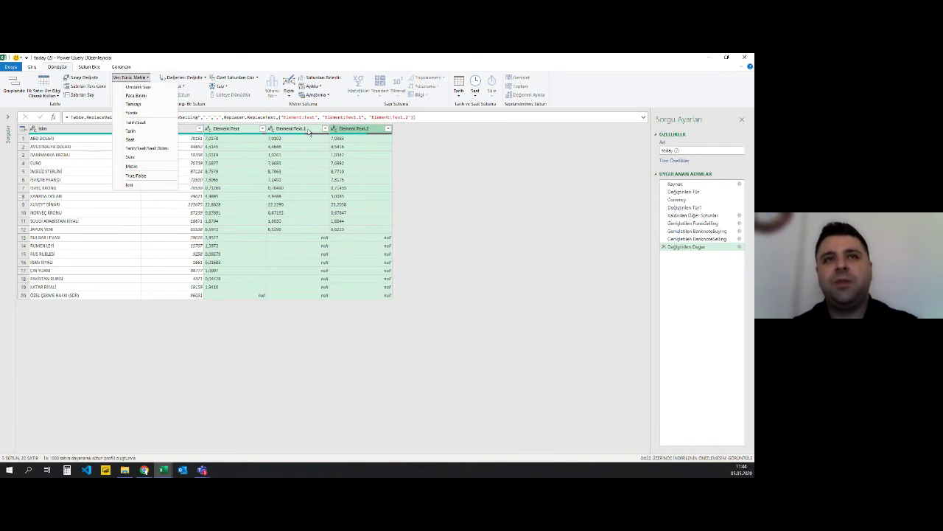
pyautogui.click(209, 129)
pyautogui.click(208, 129)
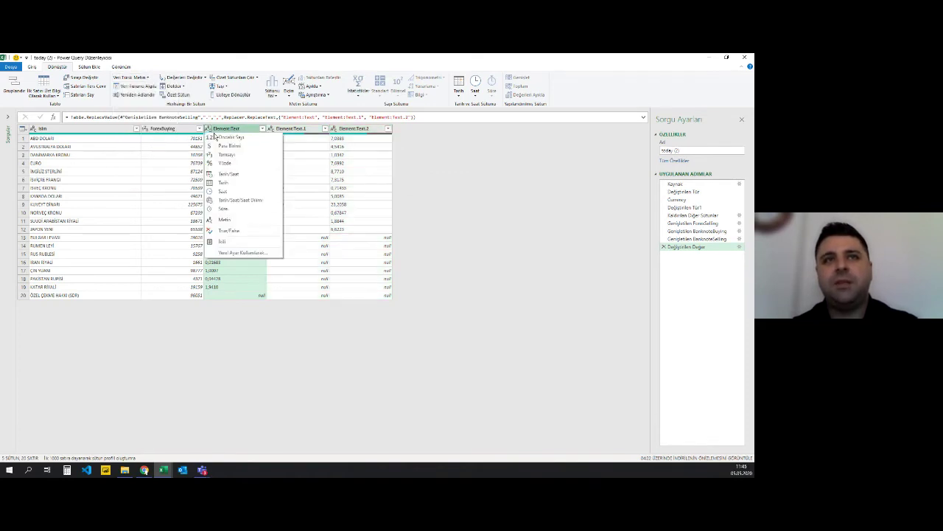
pyautogui.click(225, 138)
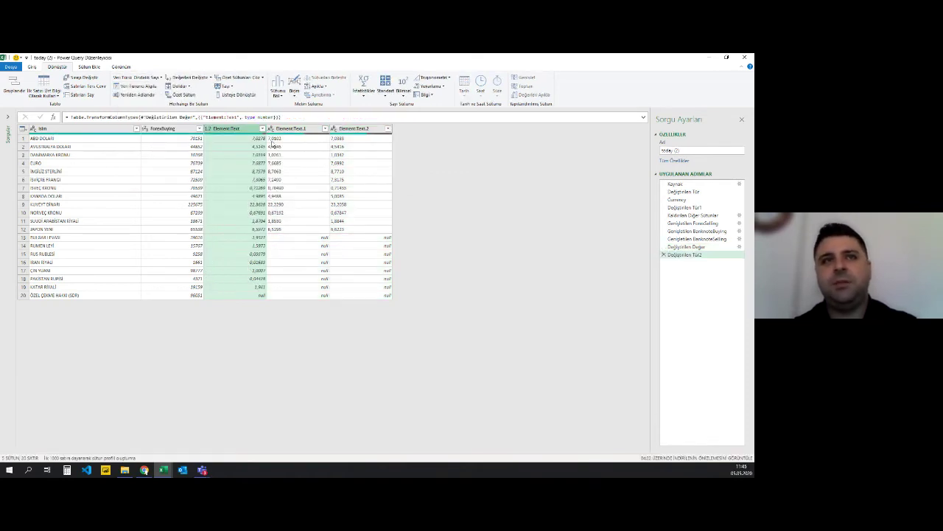
pyautogui.click(270, 129)
pyautogui.click(270, 129)
pyautogui.click(286, 138)
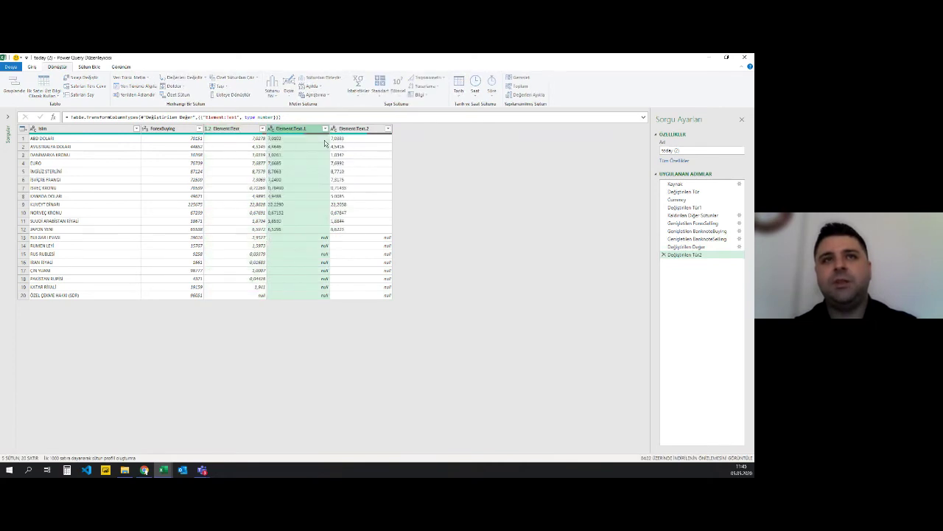
pyautogui.click(334, 129)
pyautogui.click(334, 129)
pyautogui.click(343, 139)
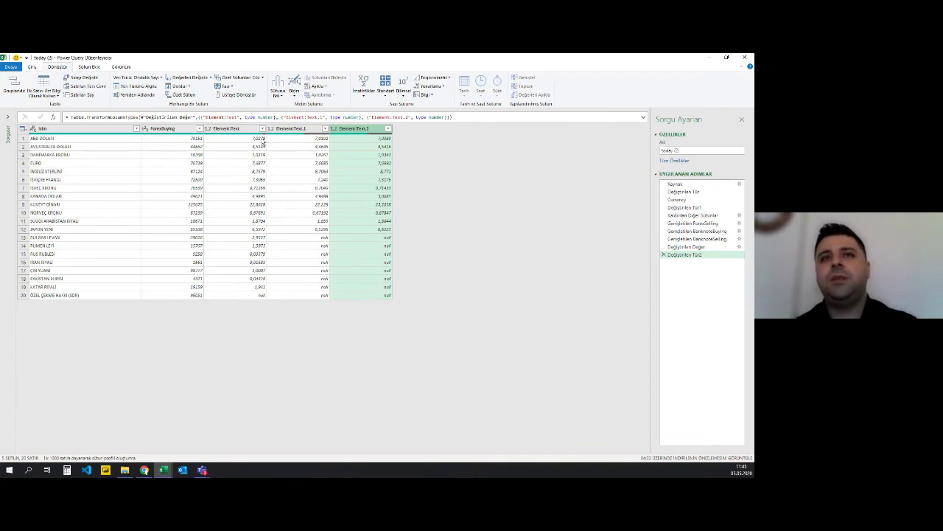
pyautogui.click(190, 146)
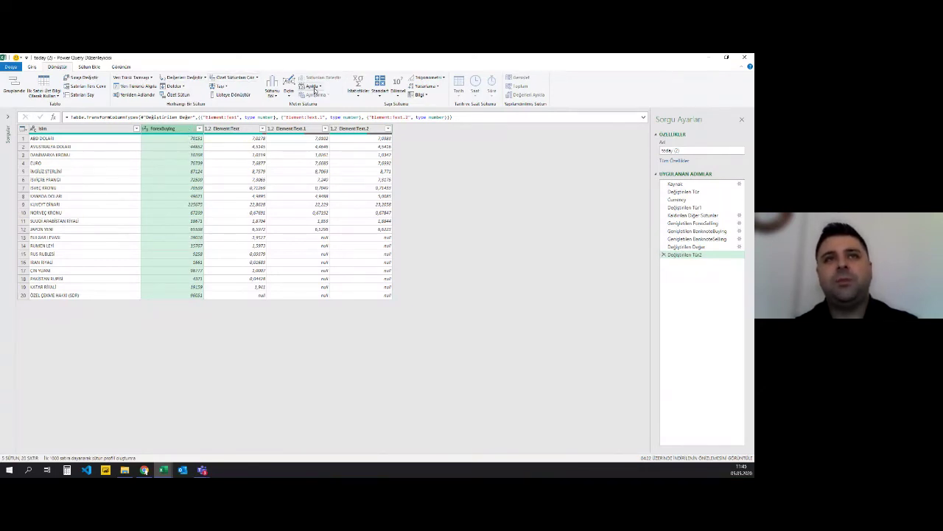
pyautogui.click(380, 87)
# Divide the ForexBuying values by 10000.
pyautogui.press('Escape')
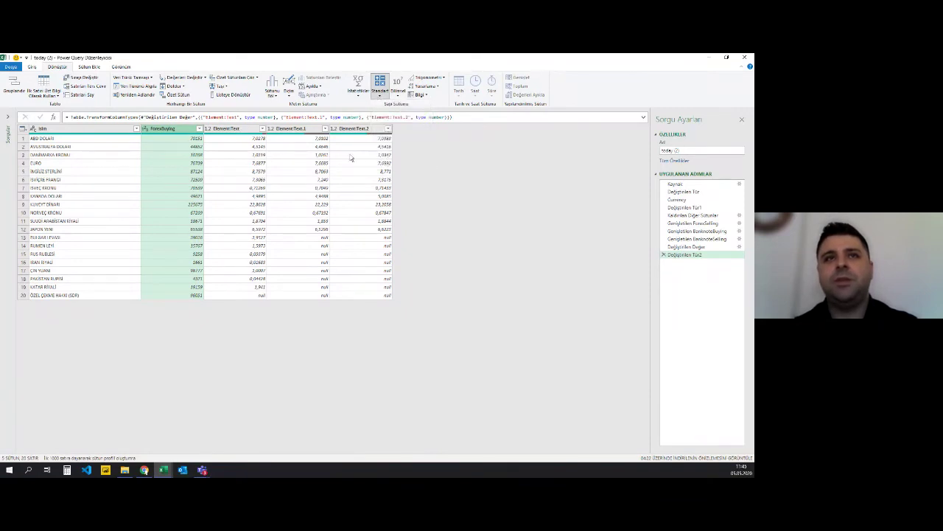
pyautogui.write('1')
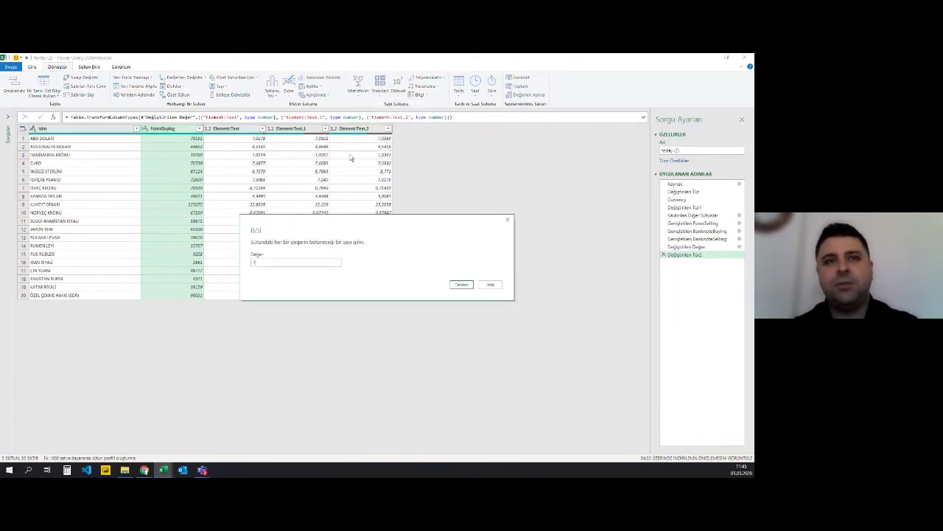
pyautogui.write('0000')
pyautogui.click(463, 286)
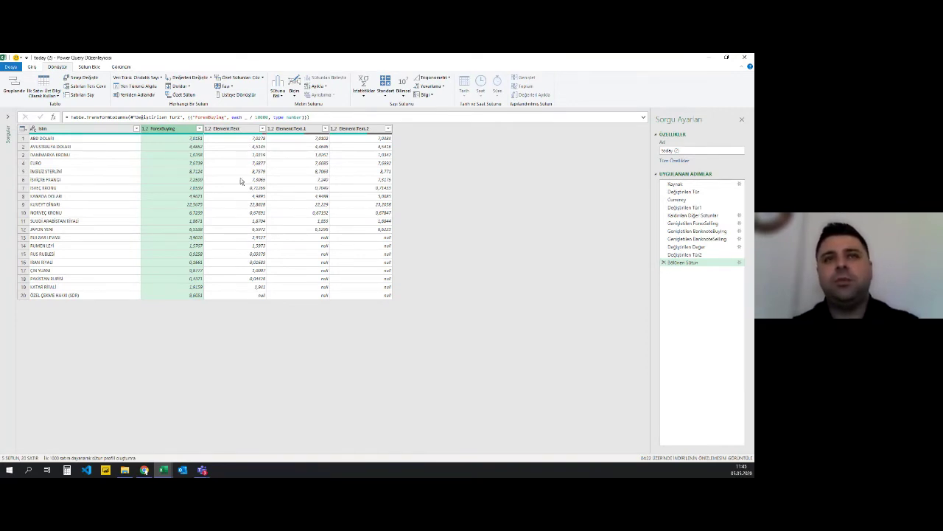
# Filter the İsim column to keep only the ABD DOLARI and EURO rows.
pyautogui.click(136, 129)
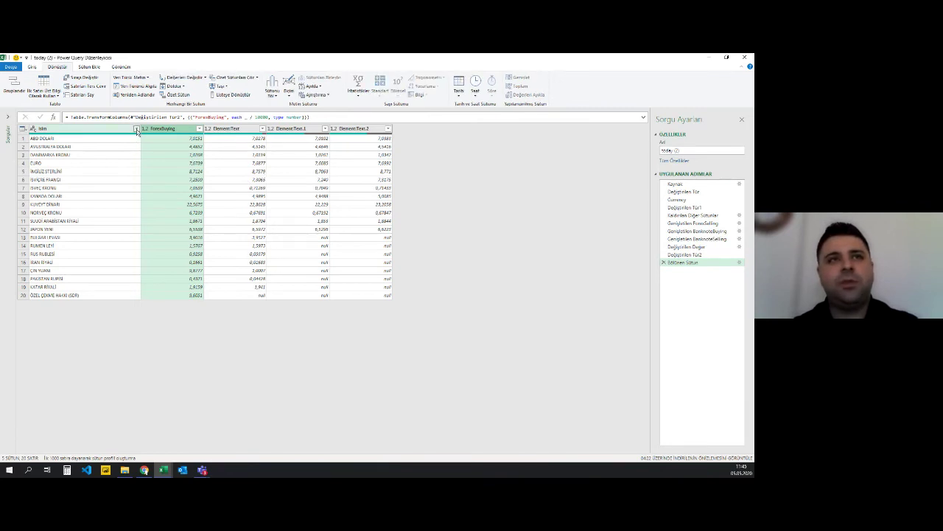
pyautogui.click(40, 219)
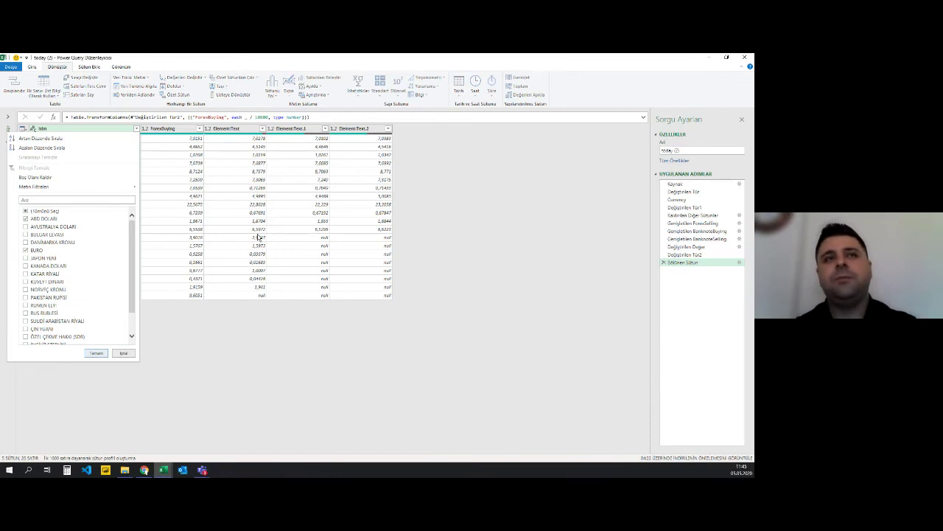
pyautogui.press('Return')
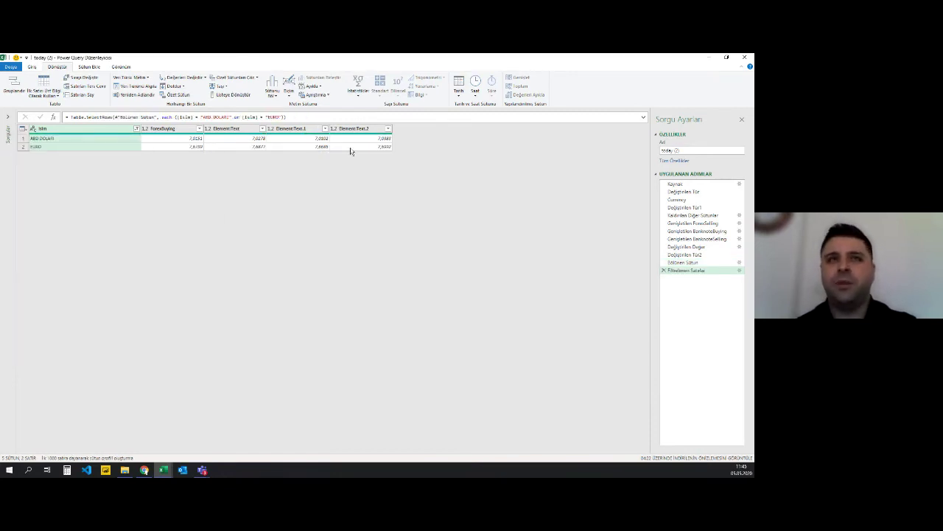
# Rename the ForexBuying and first Element:Text columns to Döviz Alış and Döviz Satış.
pyautogui.doubleClick(175, 132)
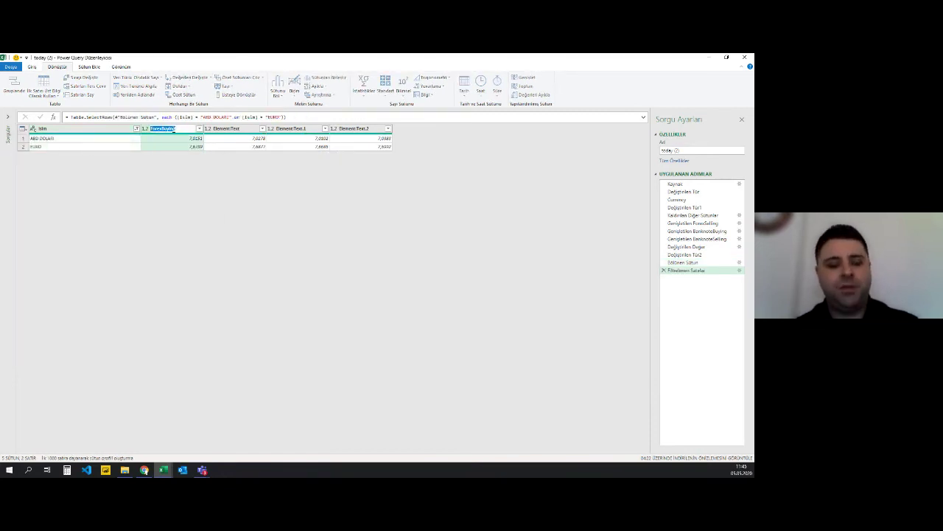
pyautogui.write('Dövi')
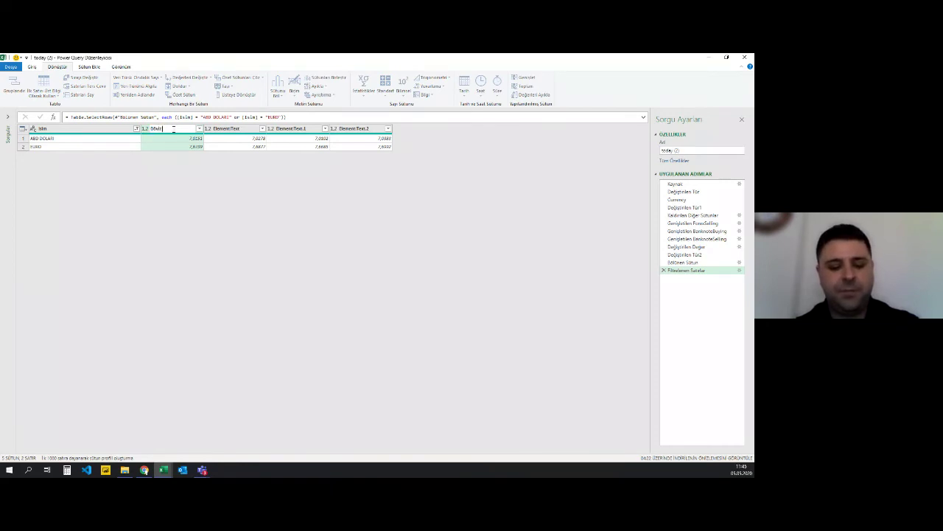
pyautogui.write('z Alış')
pyautogui.press('Return')
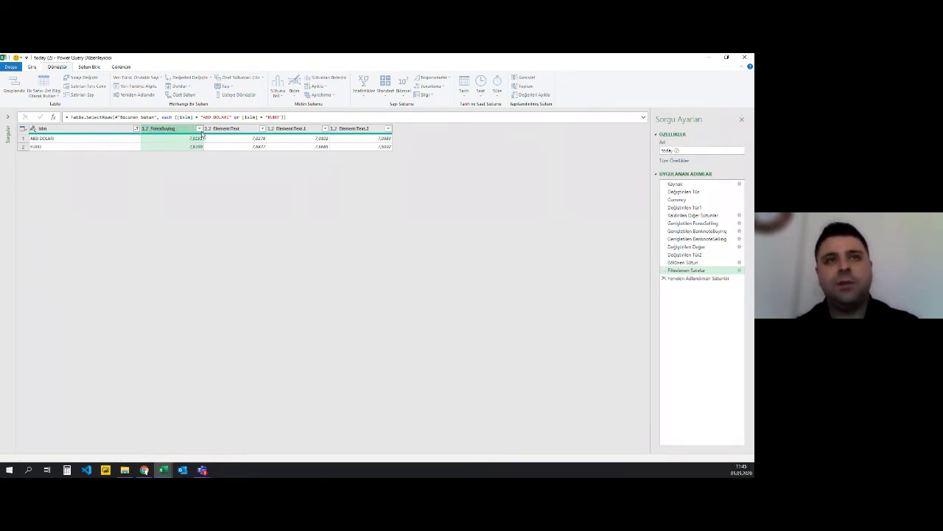
pyautogui.doubleClick(223, 130)
pyautogui.write('Döviz Alış')
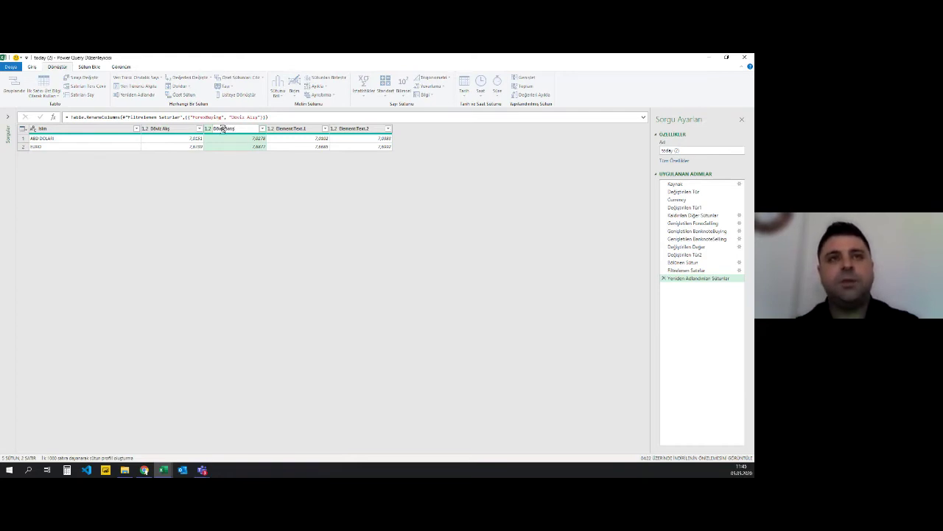
pyautogui.press('Return')
# Rename the Element:Text.1 and Element:Text.2 columns to Efektif Alış and Efektif Satış.
pyautogui.doubleClick(291, 129)
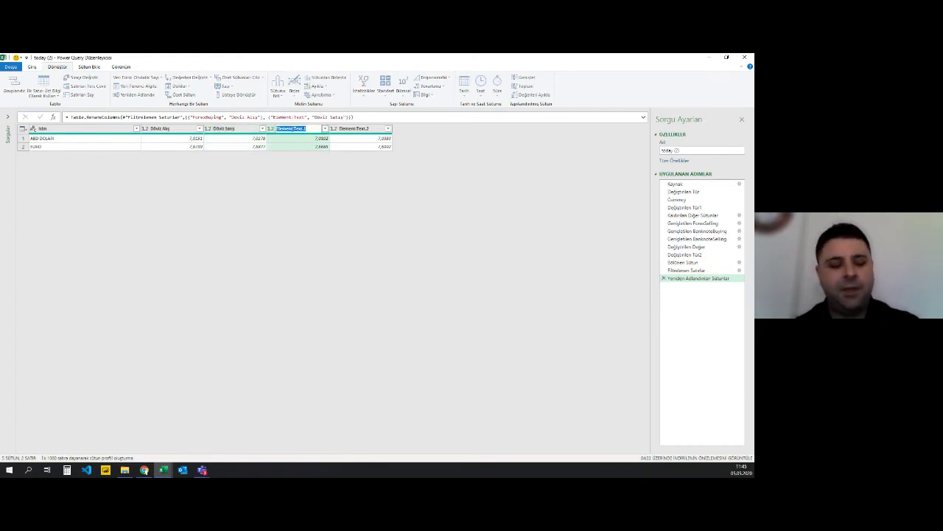
pyautogui.write('Efektif Alış')
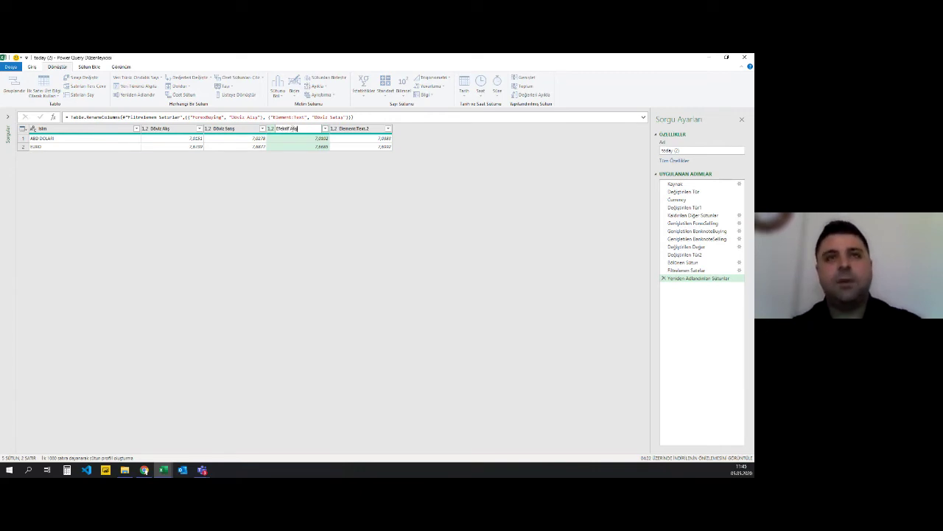
pyautogui.hotkey('ctrl', 'shift', 'Left')
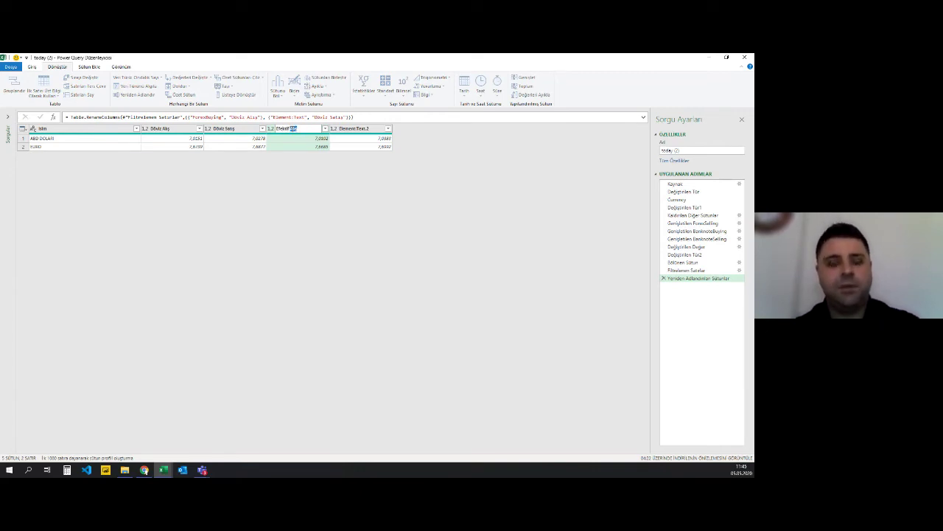
pyautogui.press('Return')
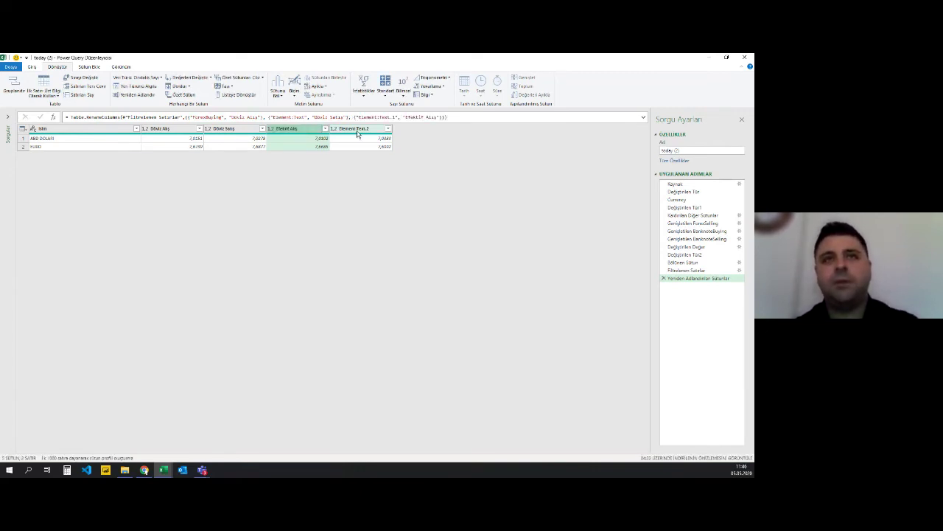
pyautogui.doubleClick(359, 128)
pyautogui.write('Efektif Alış')
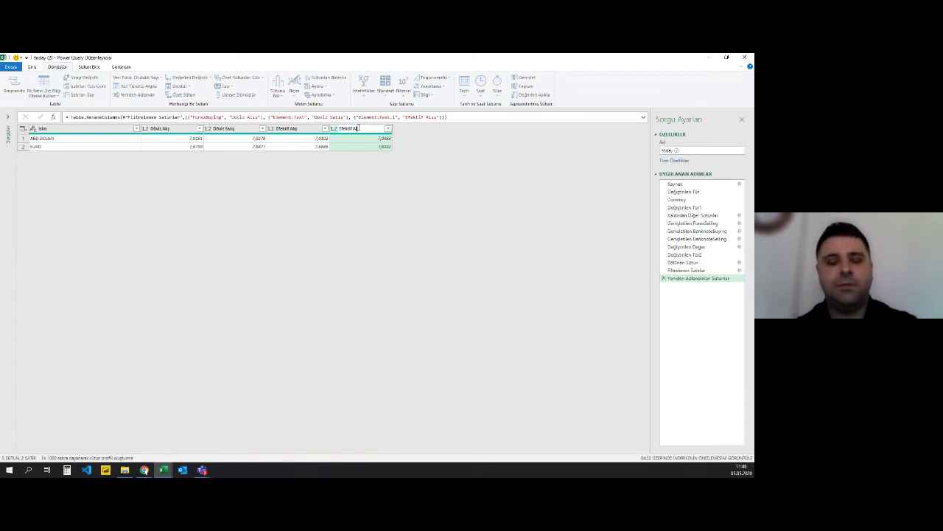
pyautogui.write('tış')
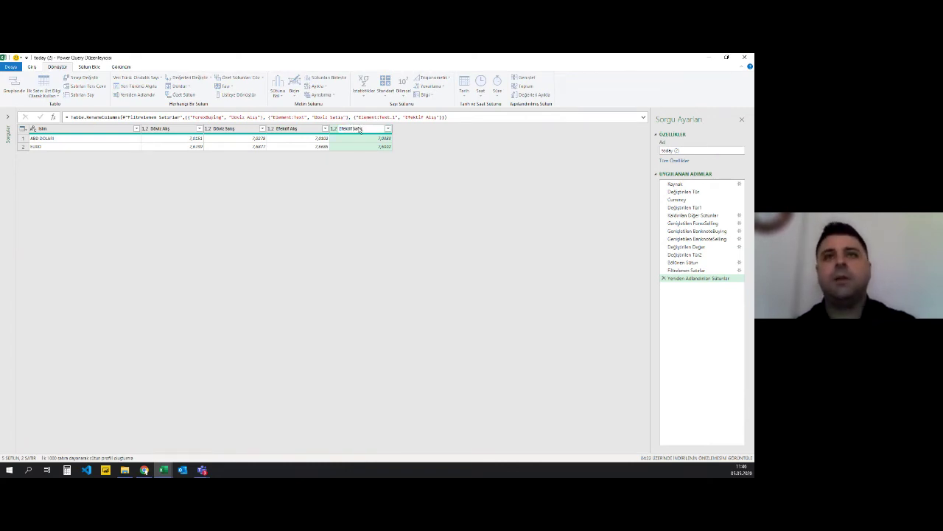
pyautogui.press('Return')
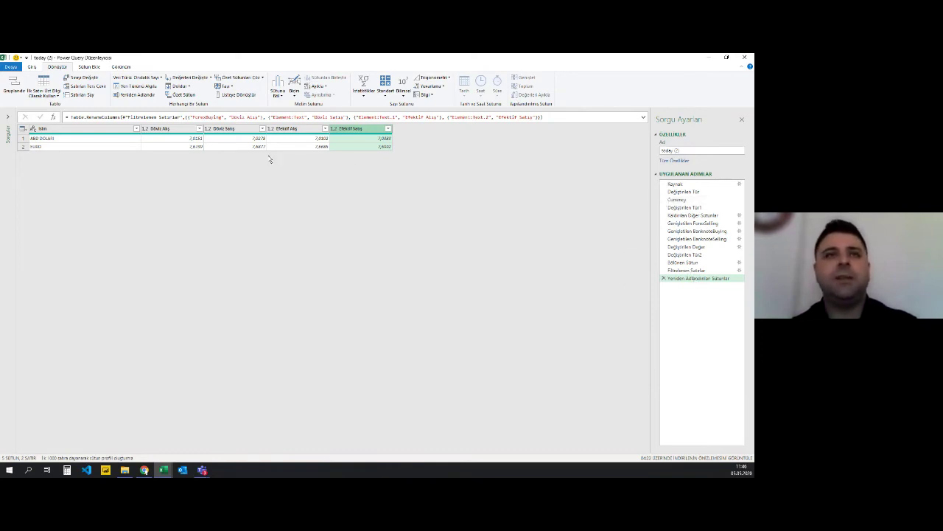
# Narrow the İsim column and replace the value ABD DOLARI with DOLAR.
pyautogui.moveTo(139, 128); pyautogui.dragTo(92, 128)
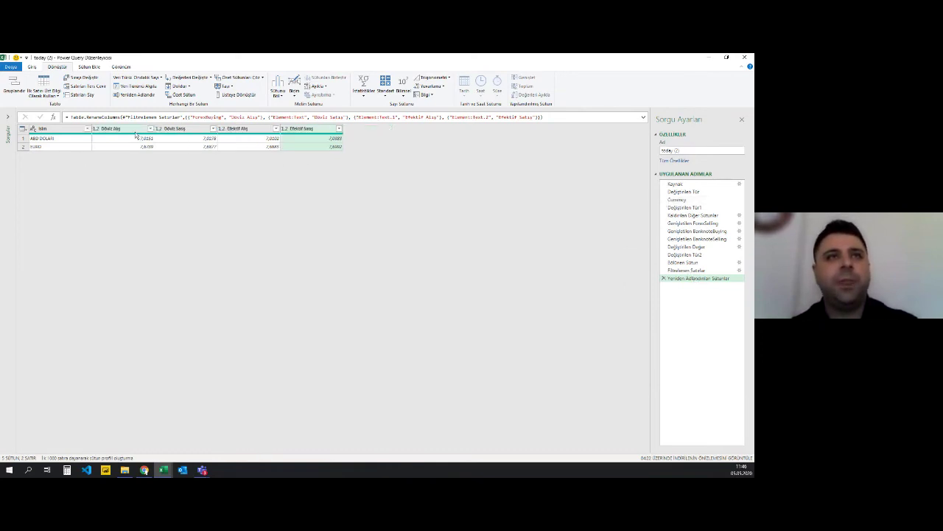
pyautogui.click(41, 140)
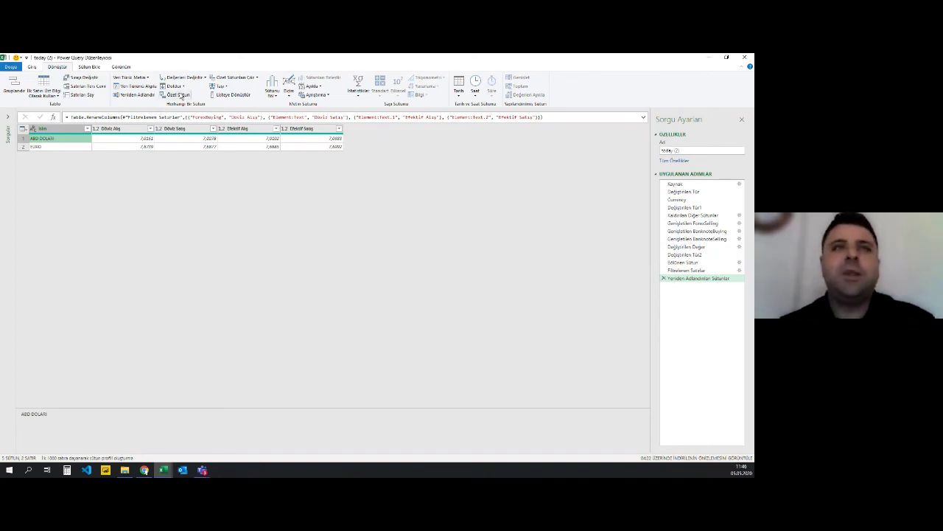
pyautogui.click(179, 81)
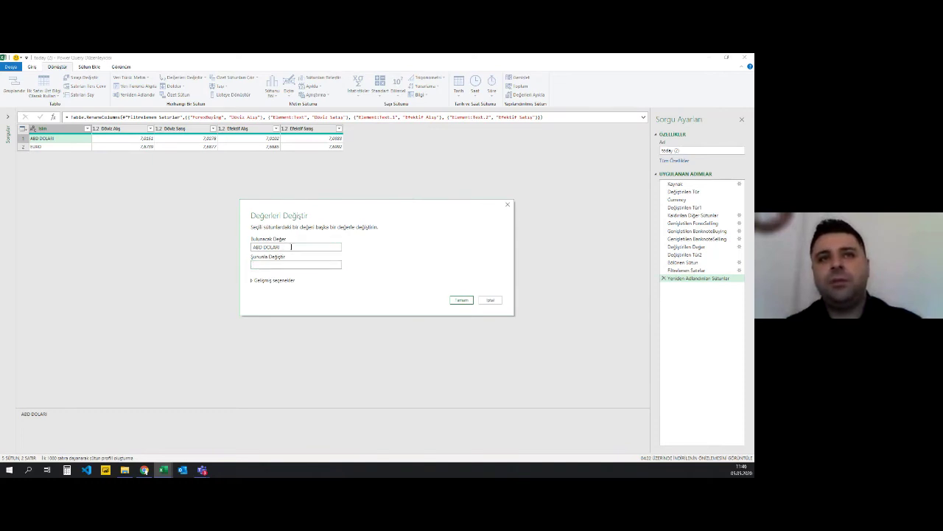
pyautogui.click(264, 264)
pyautogui.write('DOLAR')
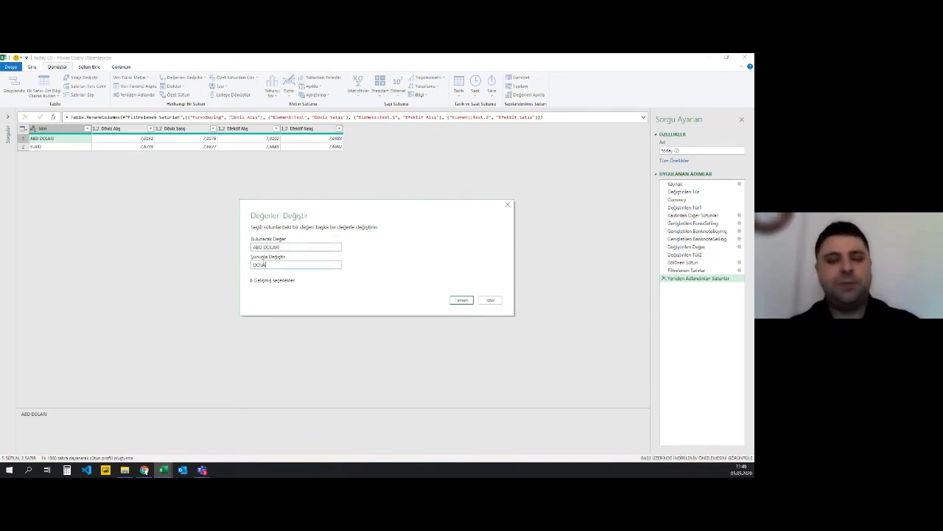
pyautogui.click(462, 300)
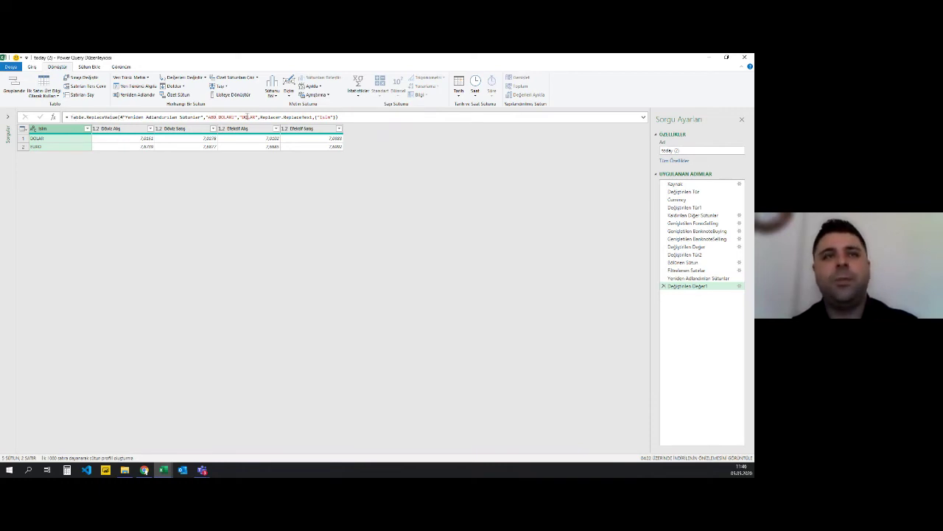
pyautogui.click(32, 67)
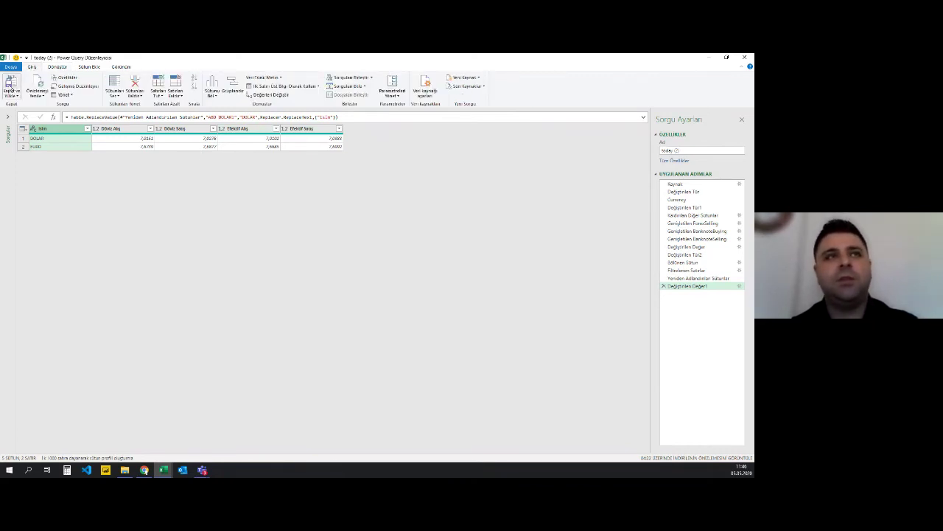
# Load the query into Excel, close the Fuzzy Lookup pane and remove the table's filter buttons.
pyautogui.click(10, 81)
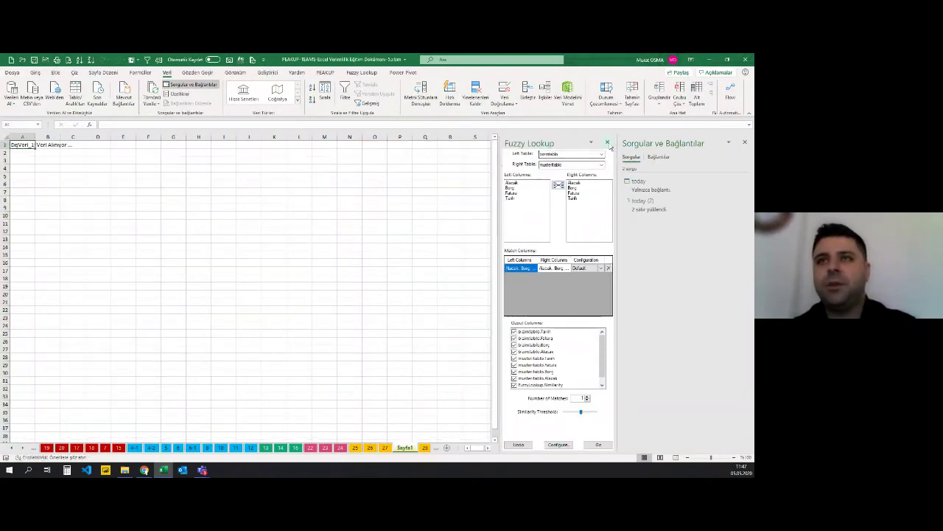
pyautogui.click(607, 142)
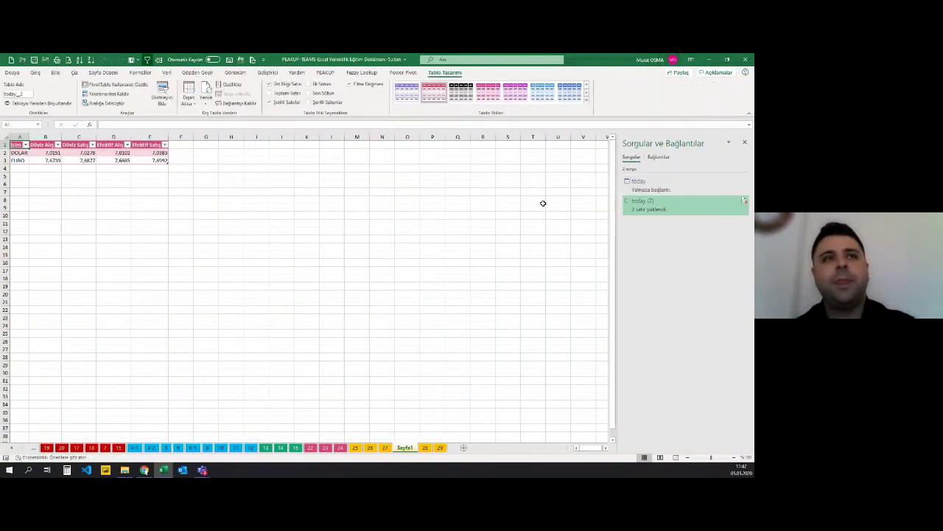
pyautogui.click(51, 205)
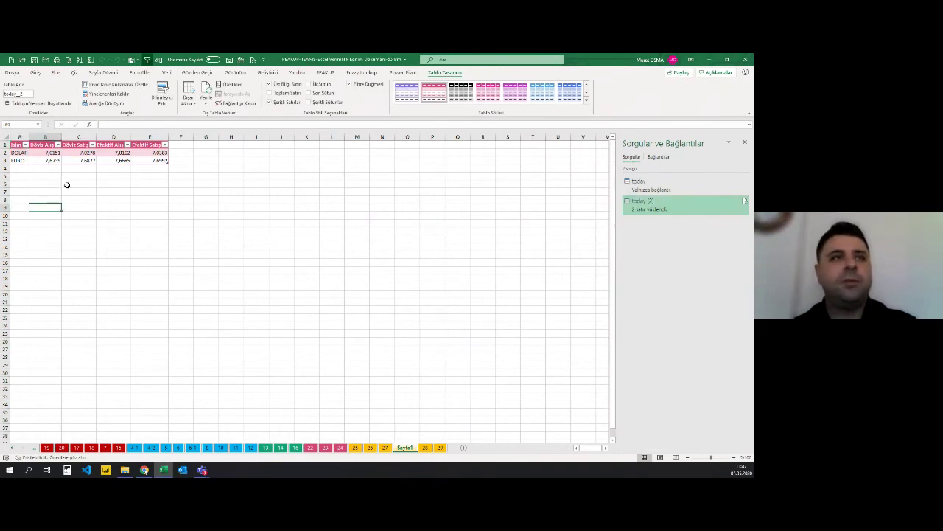
pyautogui.moveTo(15, 154); pyautogui.dragTo(88, 155)
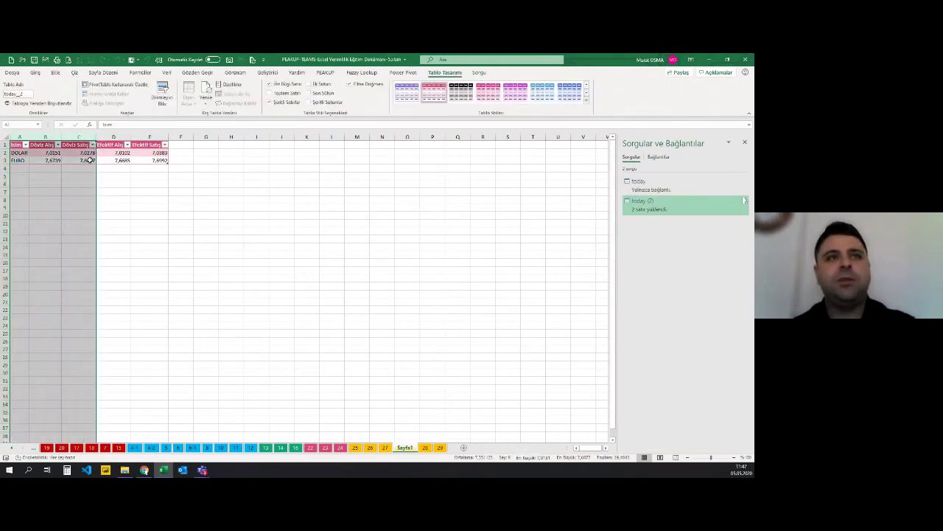
pyautogui.click(116, 157)
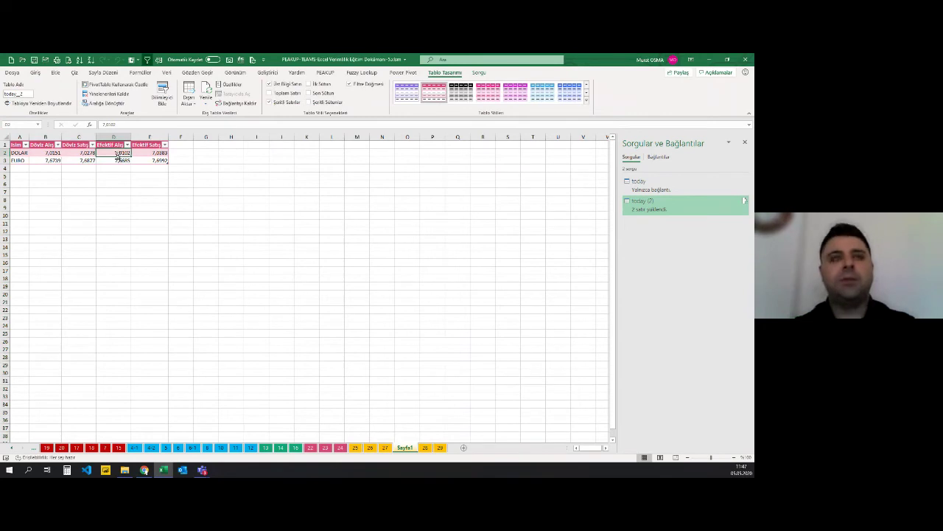
pyautogui.hotkey('ctrl', 'shift', 'l')
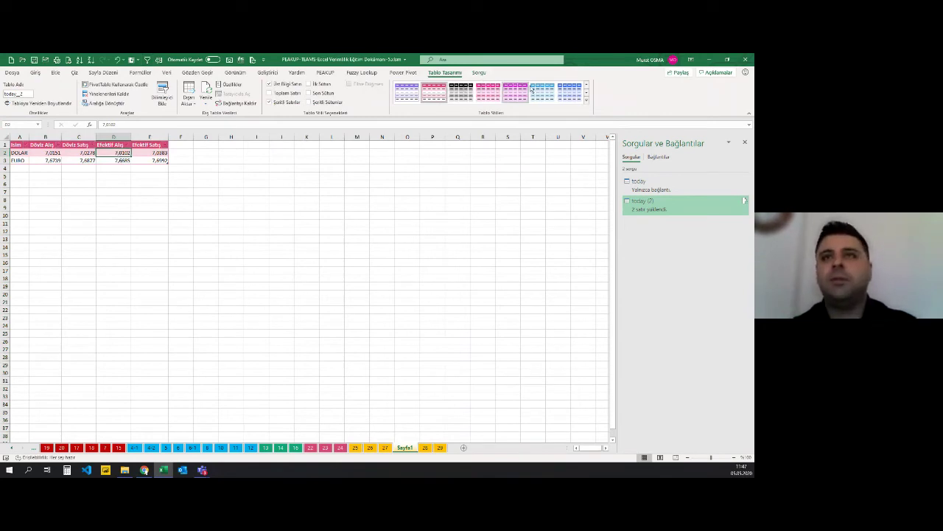
# Apply a green table style to the rates table.
pyautogui.click(584, 105)
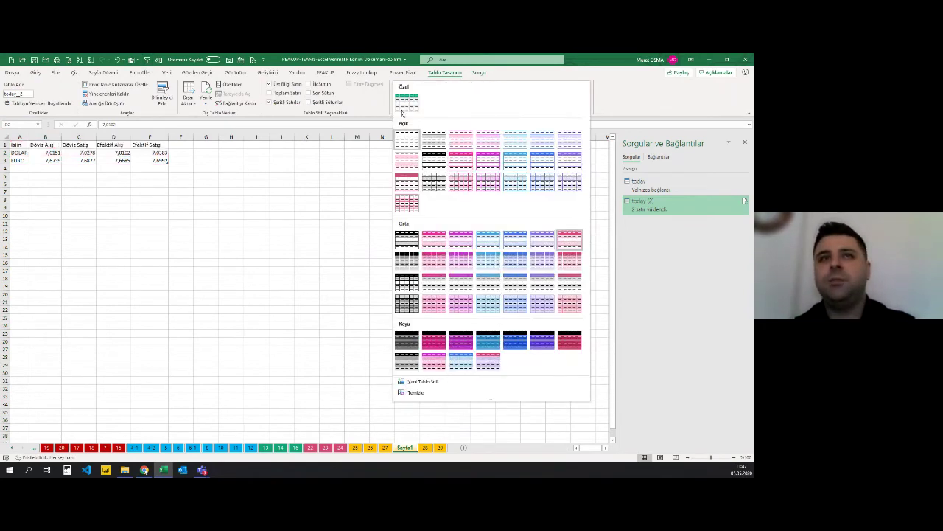
pyautogui.click(575, 235)
pyautogui.click(149, 240)
pyautogui.click(45, 152)
# Auto-fit all sheet columns to their contents.
pyautogui.click(11, 137)
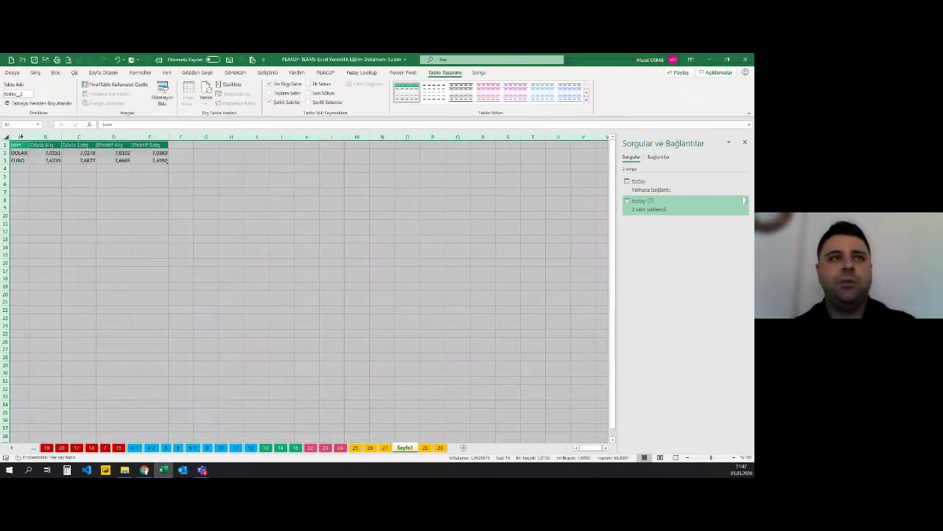
pyautogui.doubleClick(29, 137)
pyautogui.click(127, 191)
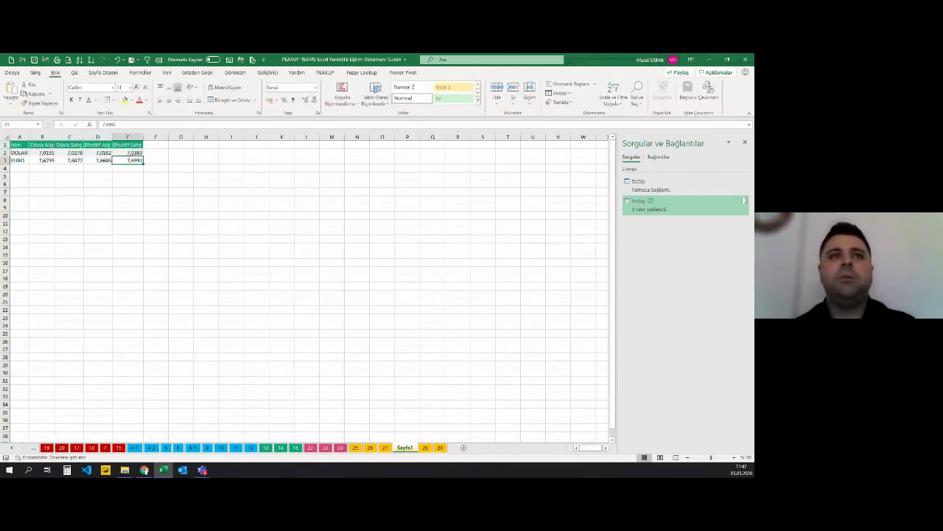
pyautogui.click(128, 183)
pyautogui.click(5, 145)
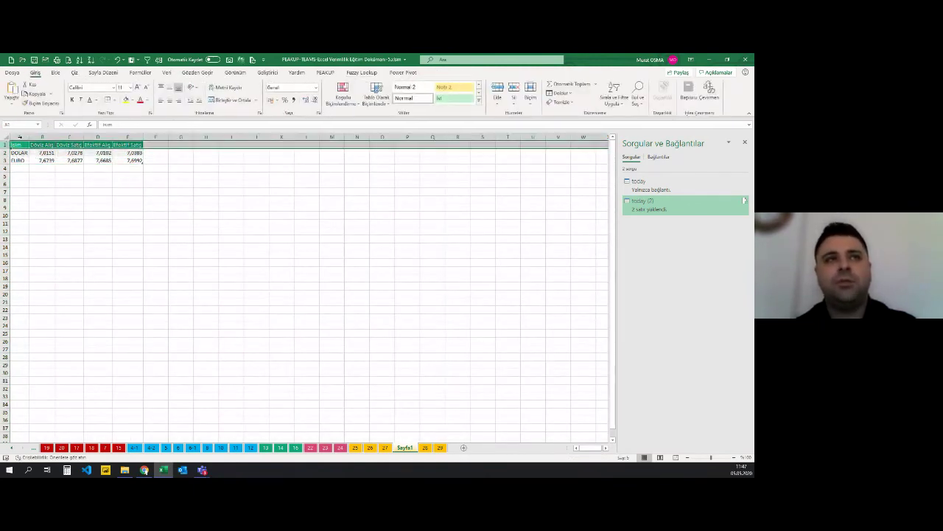
pyautogui.click(35, 72)
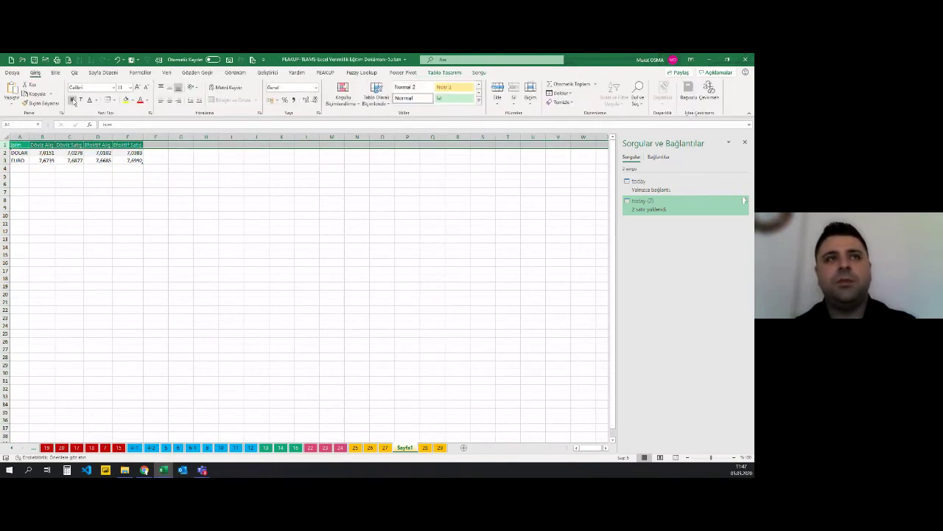
pyautogui.hotkey('ctrl', 'End')
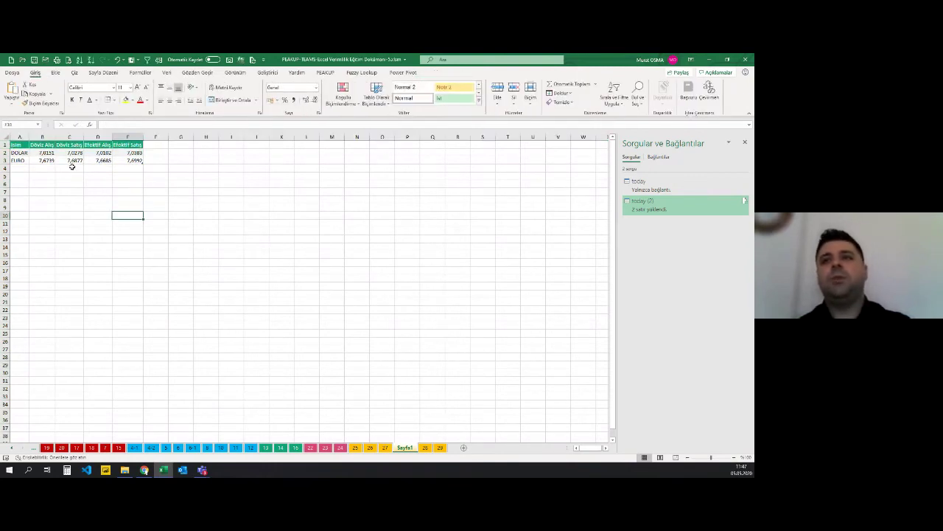
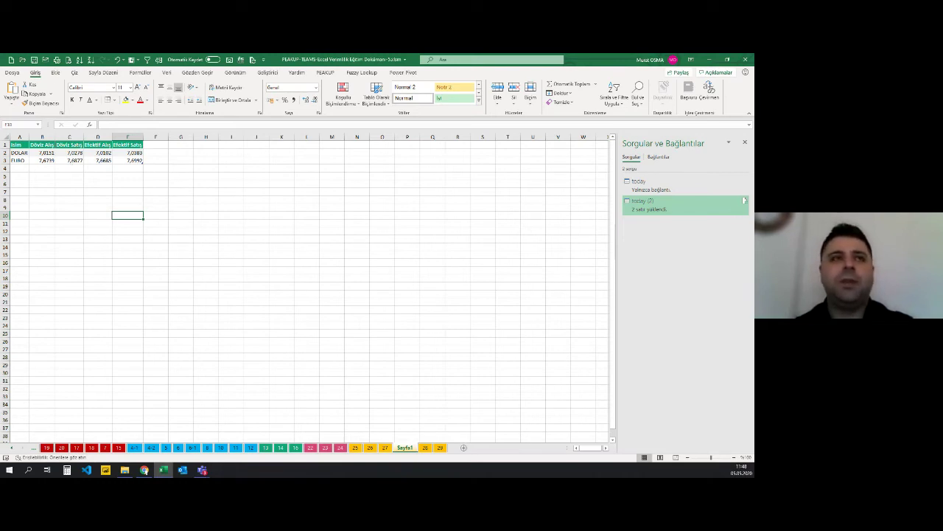
# Refresh the DOLAR/EURO exchange-rate table on Sayfa1 from its today query.
pyautogui.moveTo(18, 145)
pyautogui.mouseDown()
pyautogui.moveTo(44, 157)
pyautogui.moveTo(133, 160)
pyautogui.mouseUp()
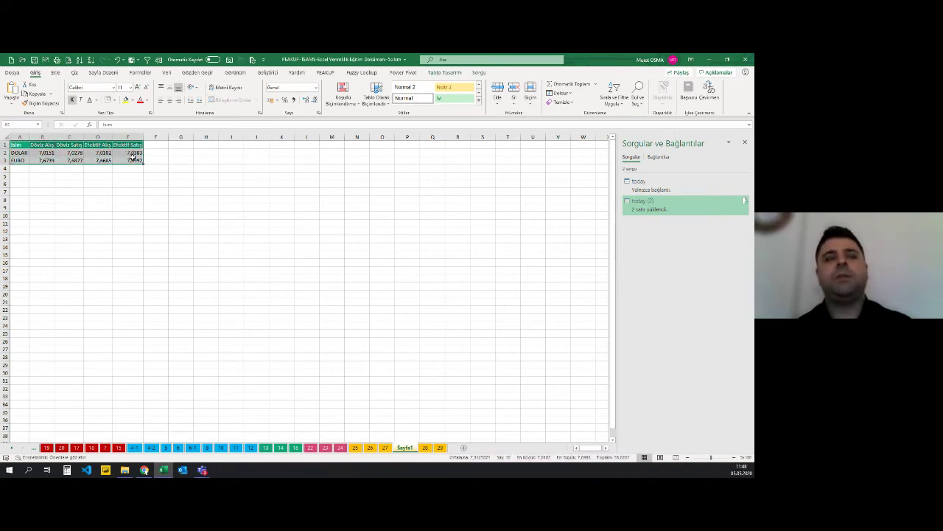
pyautogui.click(78, 160)
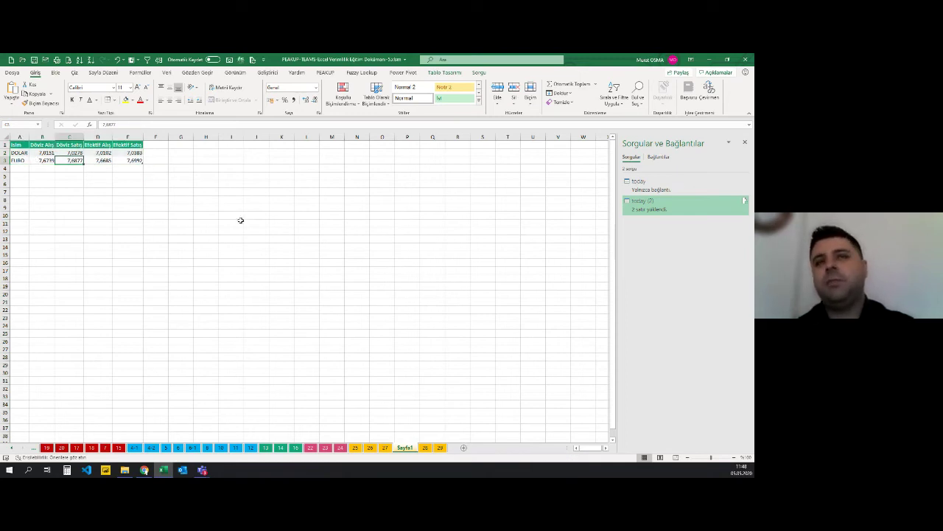
pyautogui.click(100, 159)
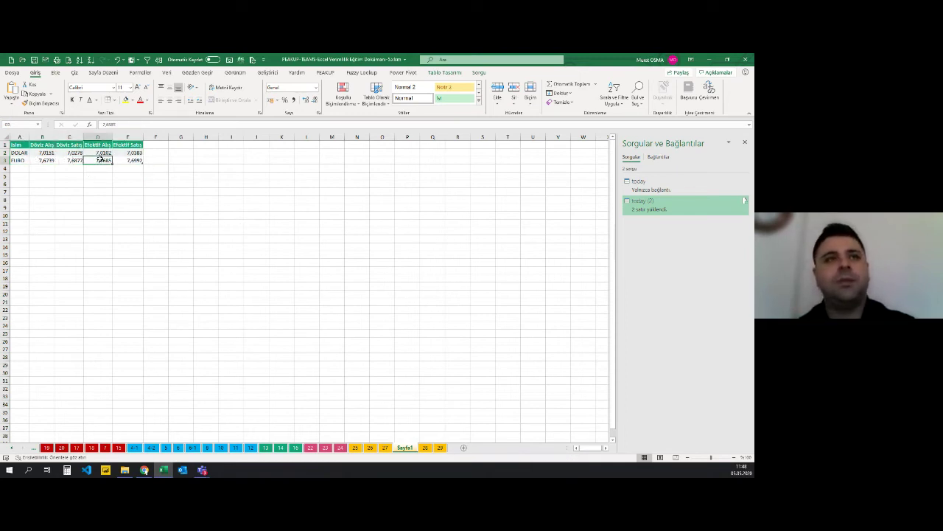
pyautogui.rightClick(98, 155)
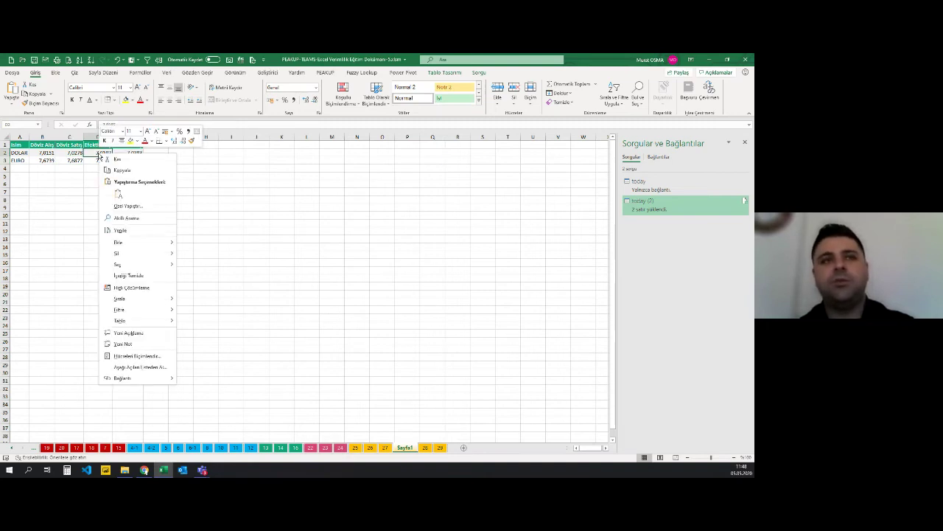
pyautogui.click(120, 230)
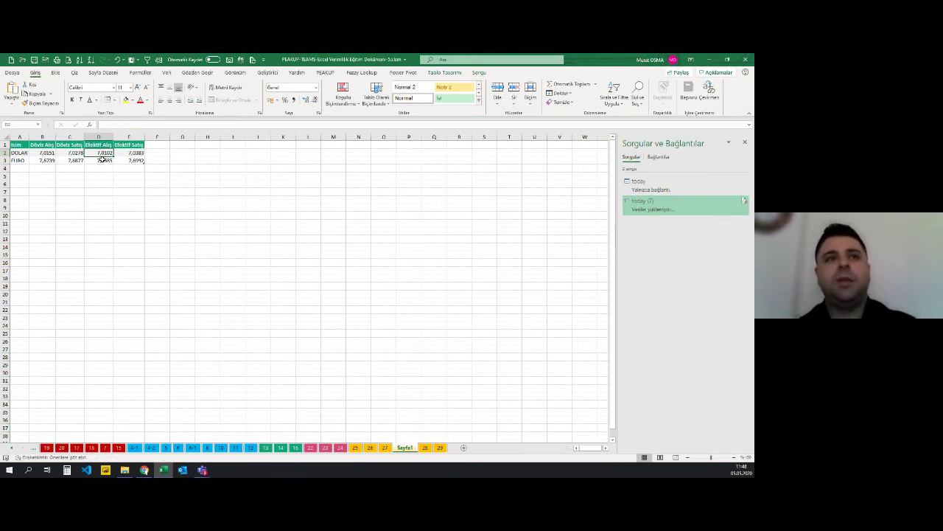
# Check the refreshed DOLAR and EURO values and select the connection-only today query.
pyautogui.click(106, 160)
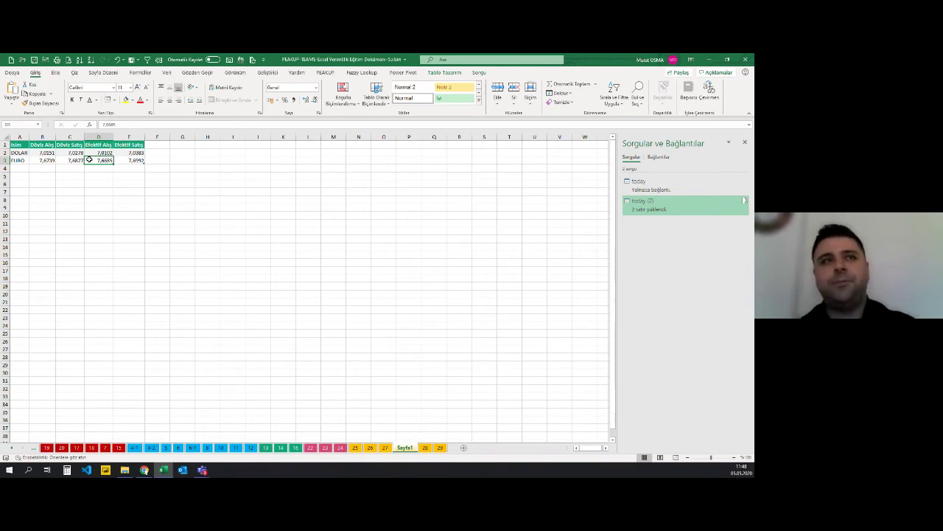
pyautogui.click(70, 160)
pyautogui.click(20, 152)
pyautogui.click(349, 294)
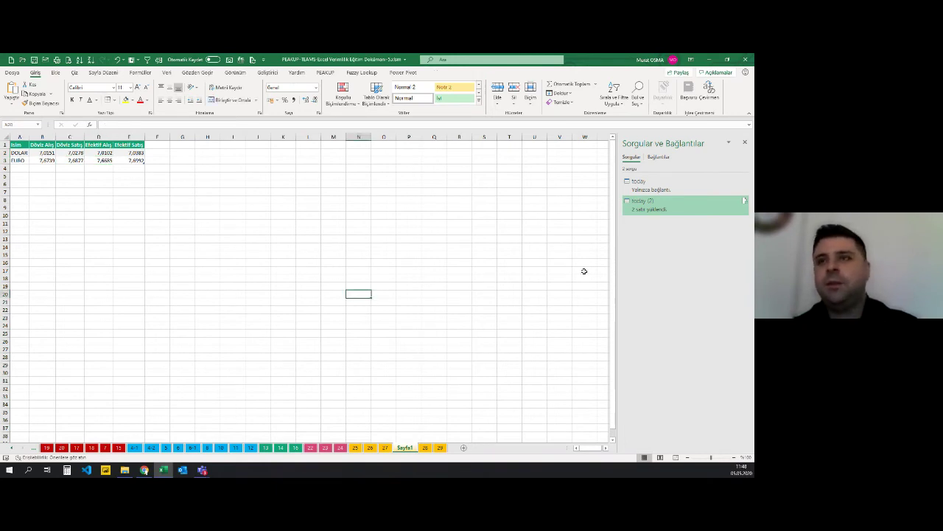
pyautogui.click(99, 160)
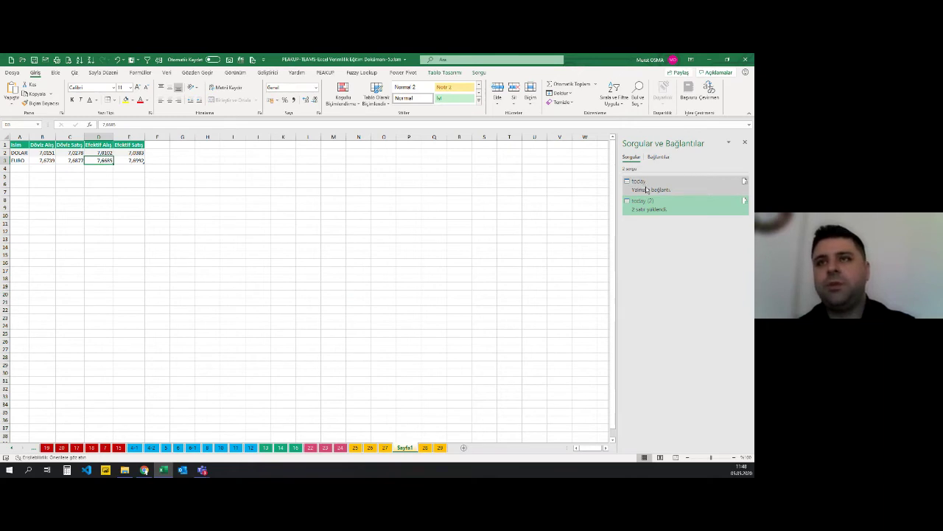
pyautogui.click(745, 182)
# Delete the connection-only today query, keeping today (2) as the table's source.
pyautogui.rightClick(706, 188)
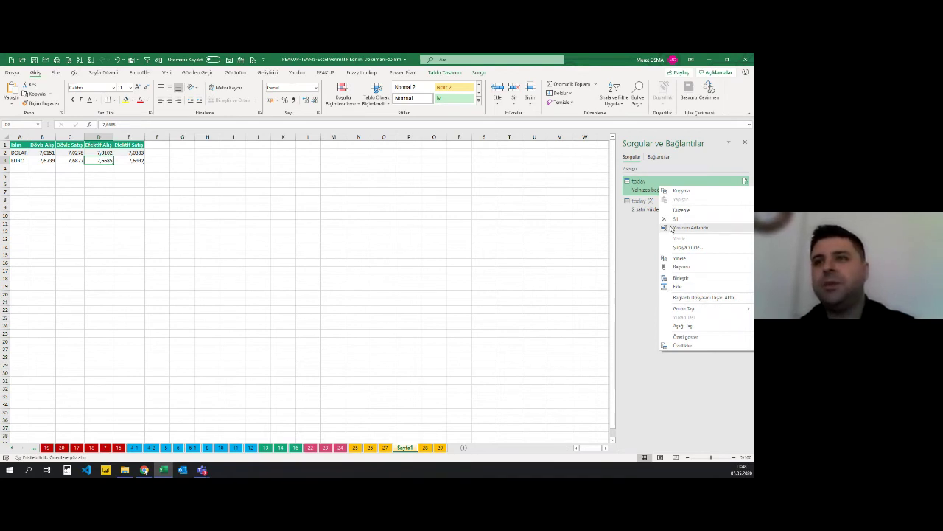
pyautogui.rightClick(653, 188)
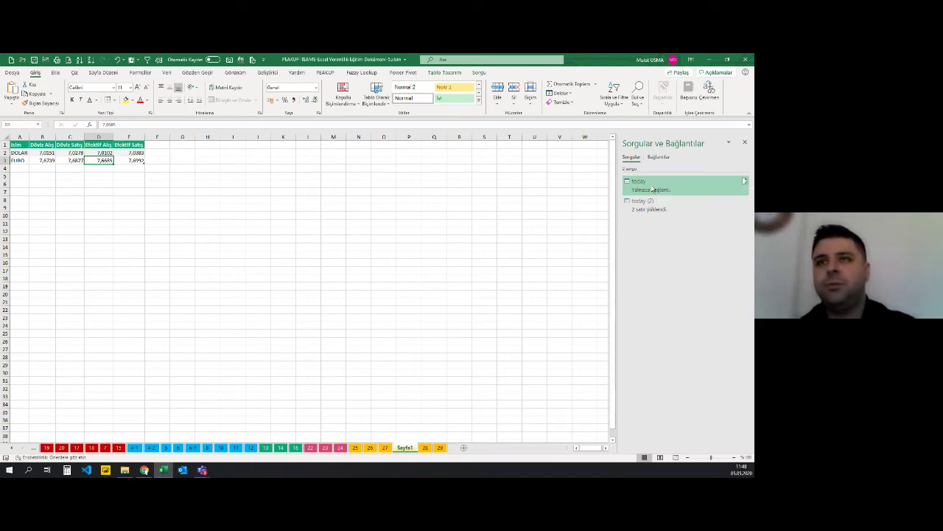
pyautogui.click(647, 257)
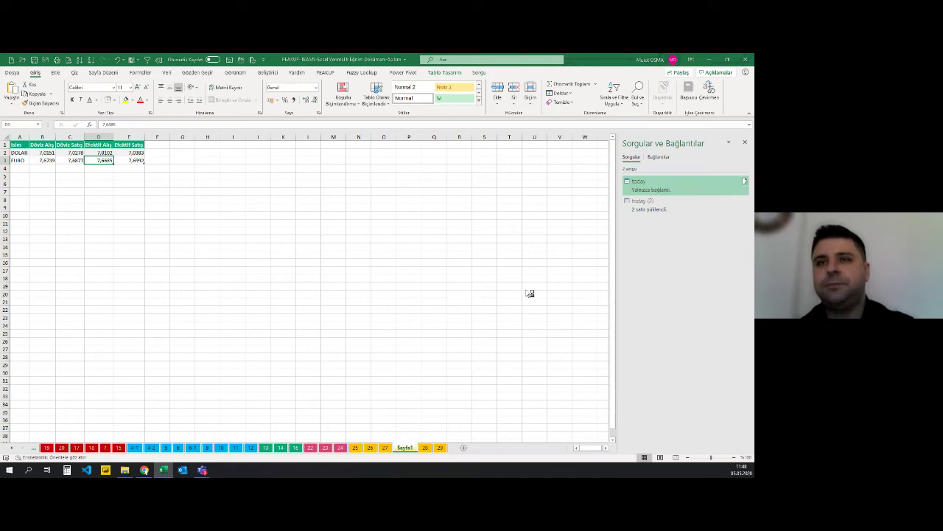
pyautogui.click(415, 278)
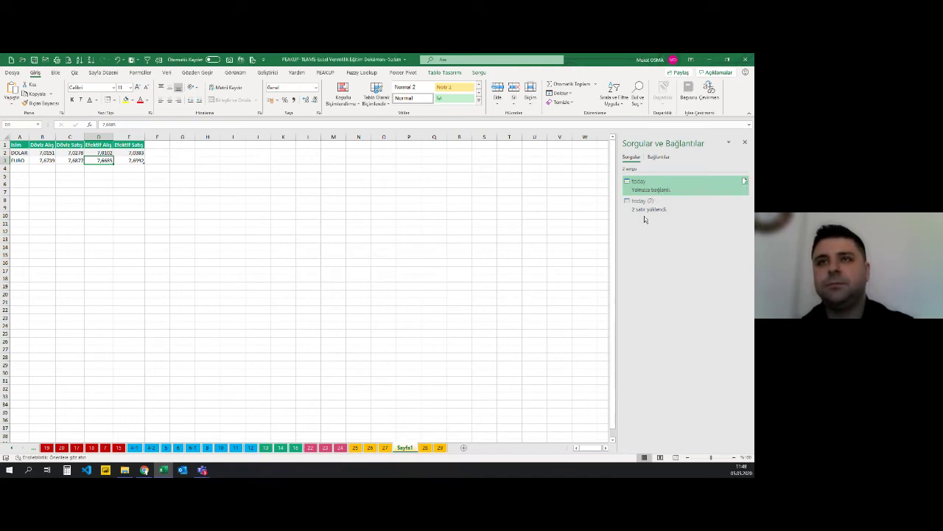
pyautogui.click(88, 167)
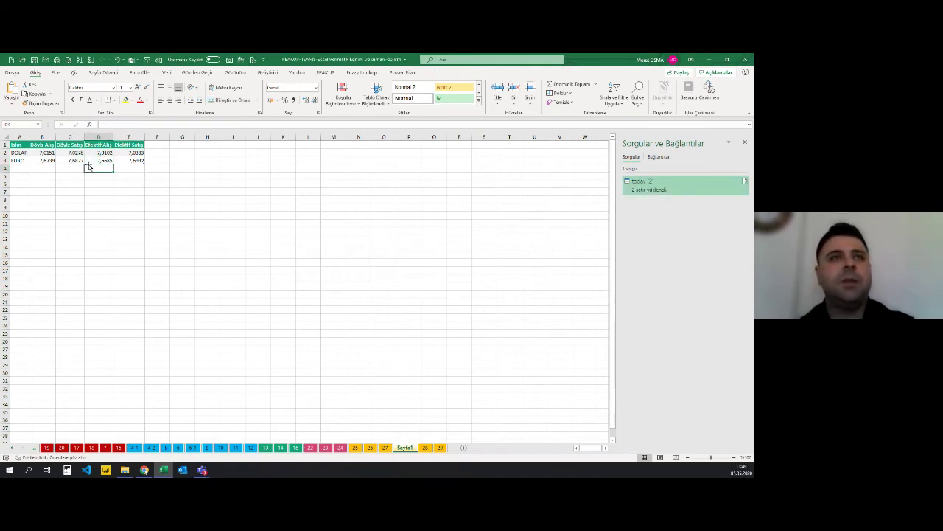
# Close the Queries & Connections pane after a quick look at sheet 28.
pyautogui.click(90, 160)
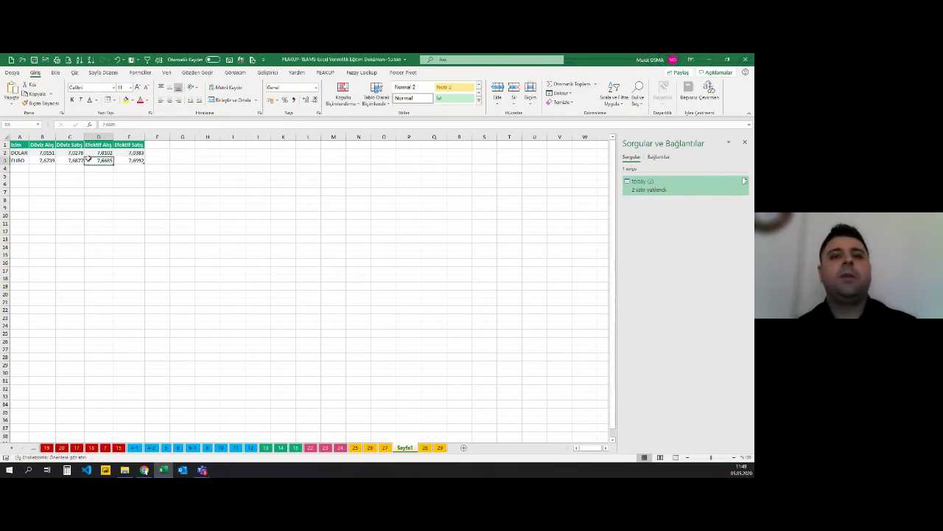
pyautogui.click(425, 448)
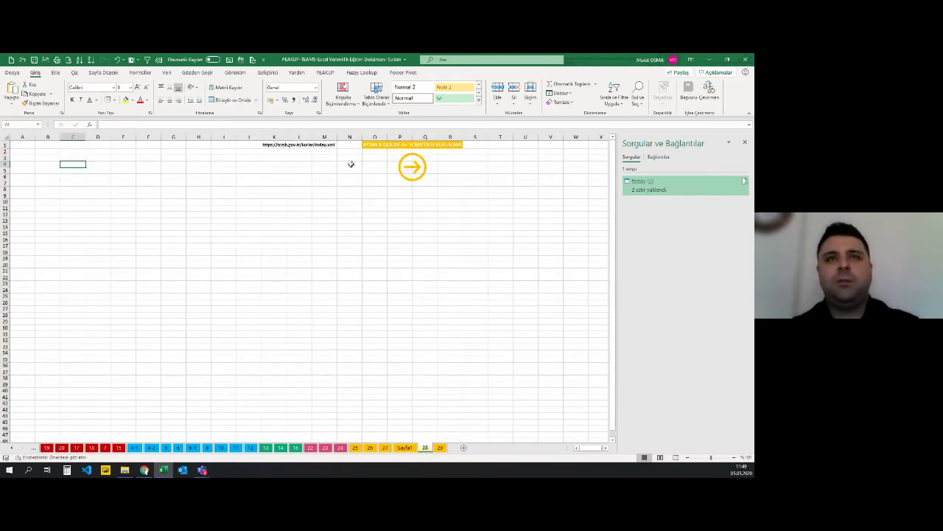
pyautogui.click(405, 447)
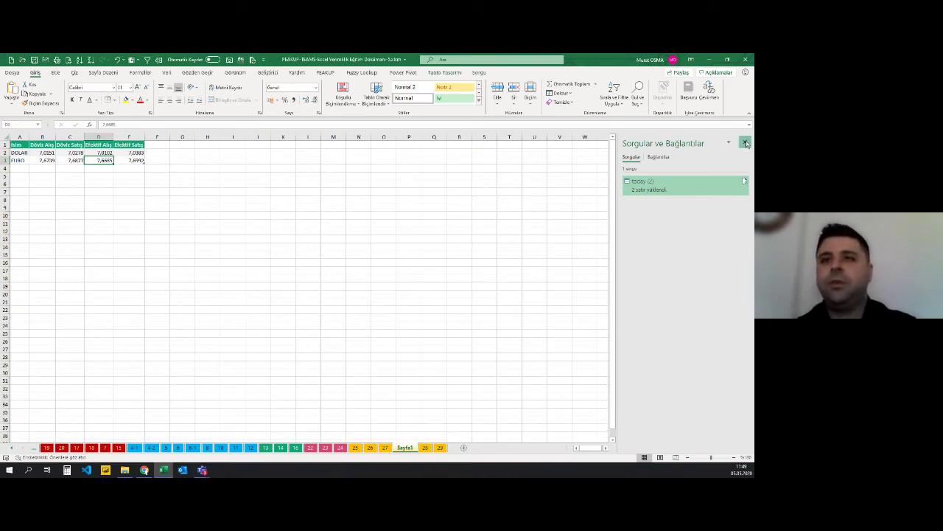
pyautogui.click(745, 142)
# Browse sheets 25–28, reviewing the Unvan similarity table, and return to Sayfa1's currency table.
pyautogui.click(357, 448)
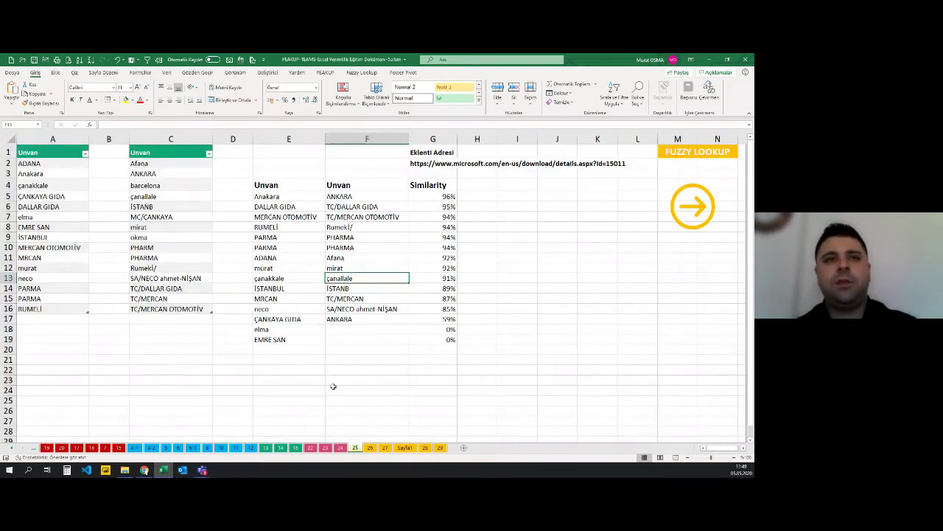
pyautogui.click(274, 189)
pyautogui.hotkey('ctrl', 'a')
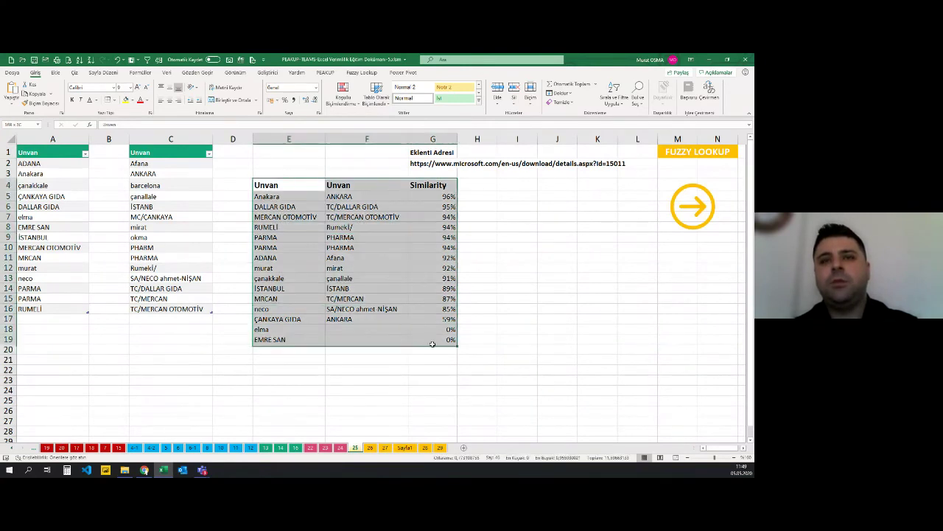
pyautogui.click(297, 319)
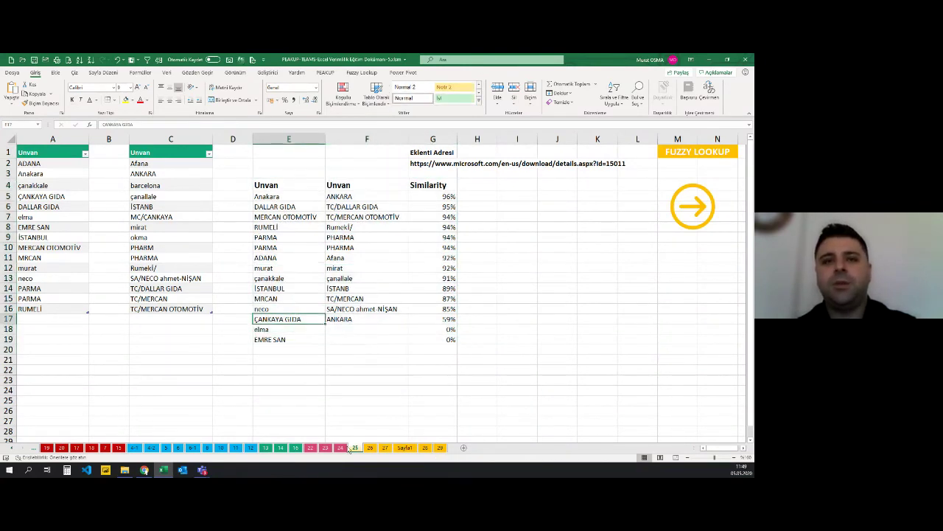
pyautogui.click(373, 448)
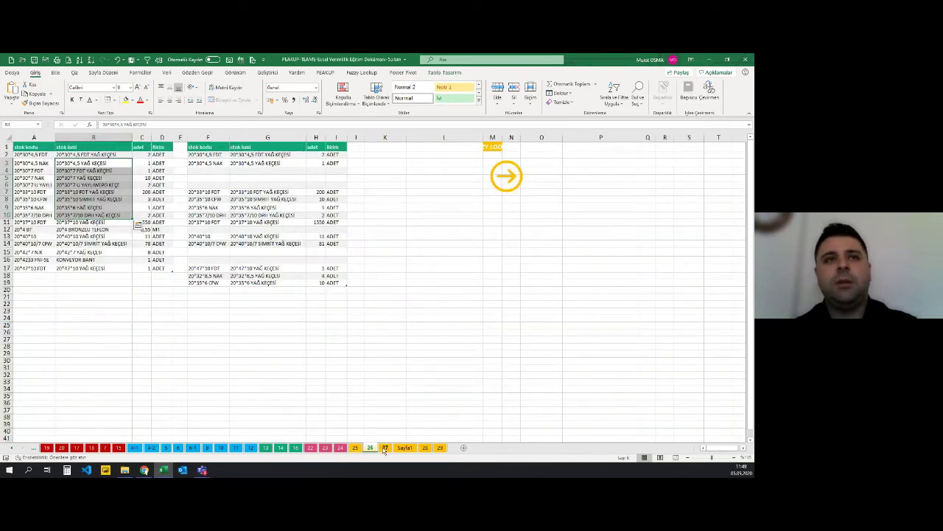
pyautogui.click(384, 448)
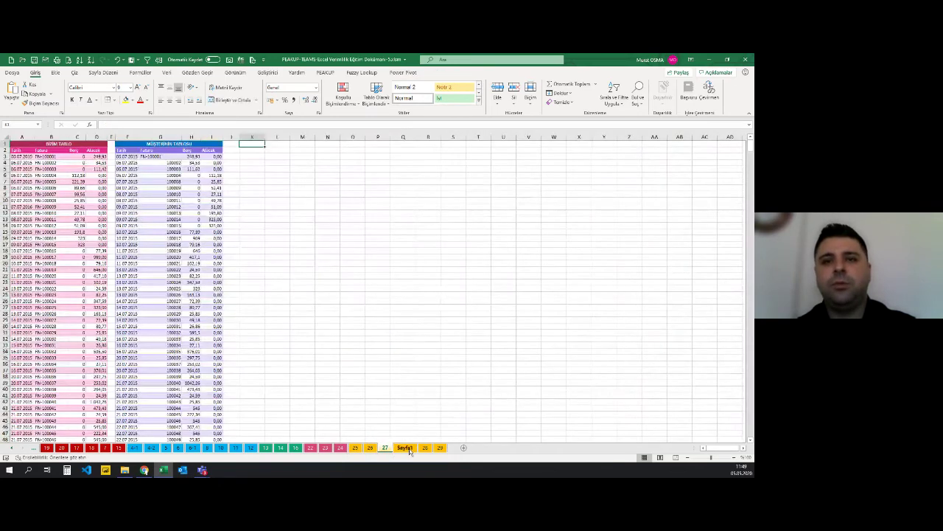
pyautogui.click(404, 449)
pyautogui.click(425, 448)
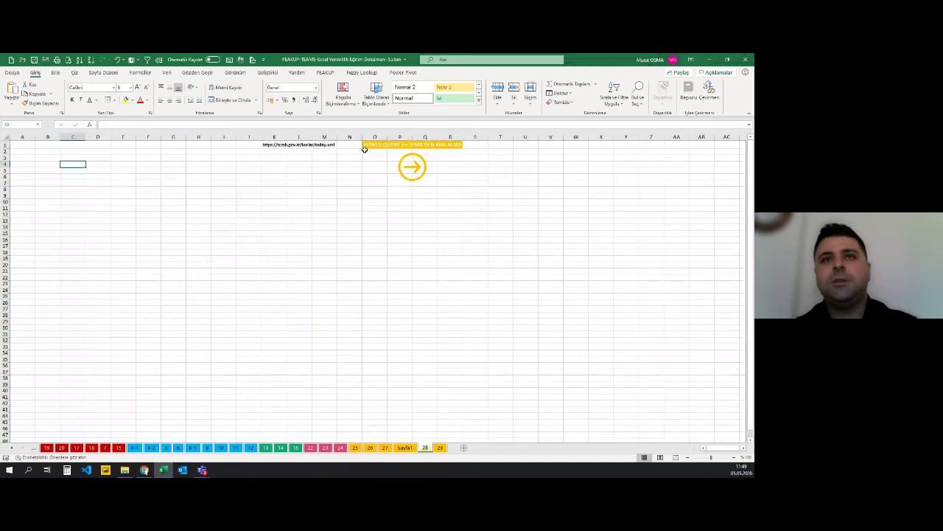
pyautogui.click(401, 448)
pyautogui.moveTo(16, 144); pyautogui.dragTo(141, 161)
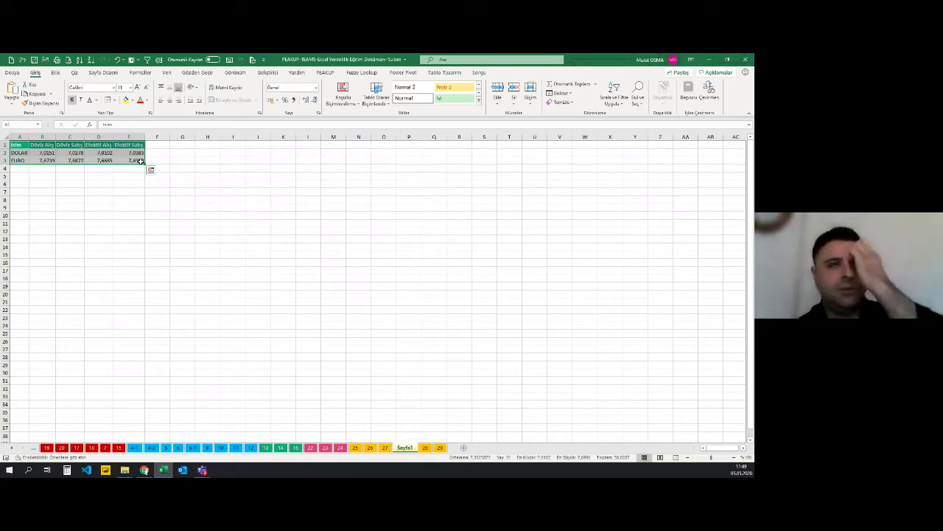
# View the closing TEŞEKKÜRLER thank-you sheet and its figure image.
pyautogui.click(163, 198)
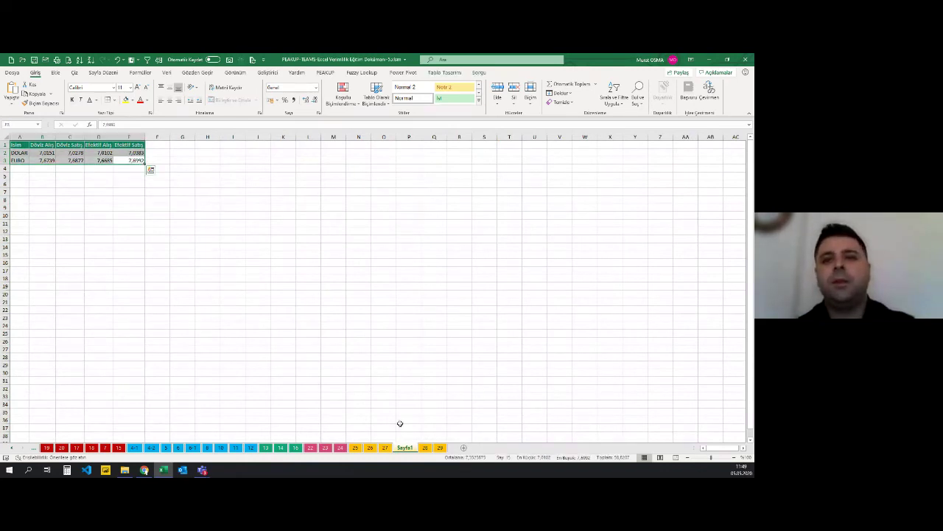
pyautogui.click(425, 447)
pyautogui.click(437, 447)
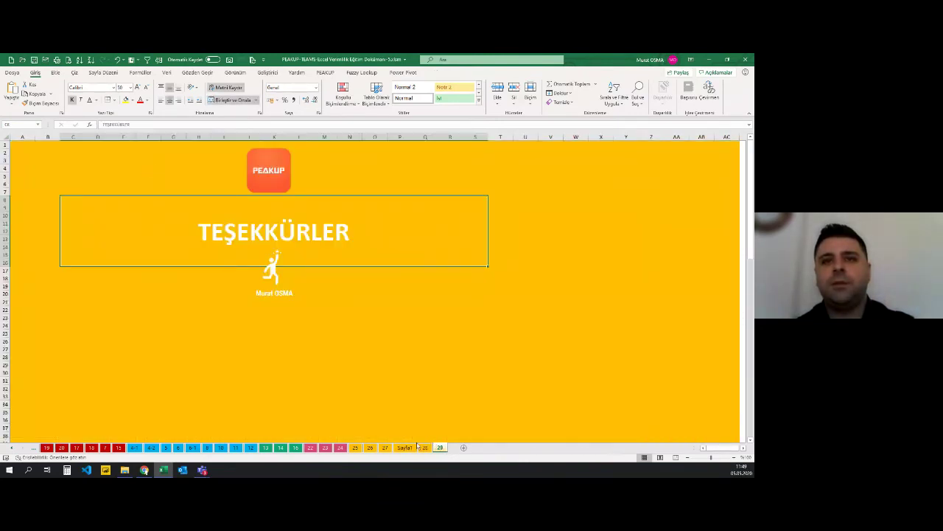
pyautogui.click(373, 396)
pyautogui.click(272, 269)
pyautogui.click(379, 311)
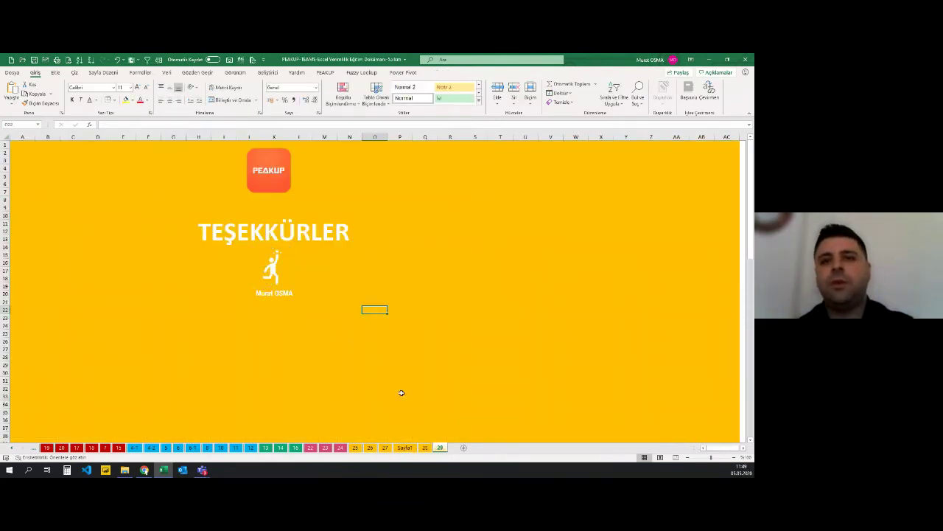
# Move back through sheet 28 and Sayfa1 to sheet 27's ledger tables.
pyautogui.click(424, 447)
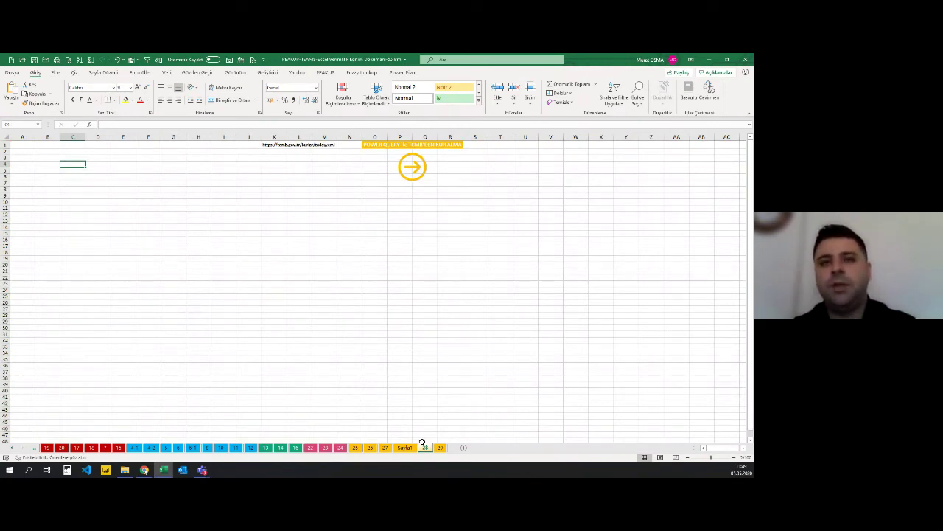
pyautogui.click(409, 449)
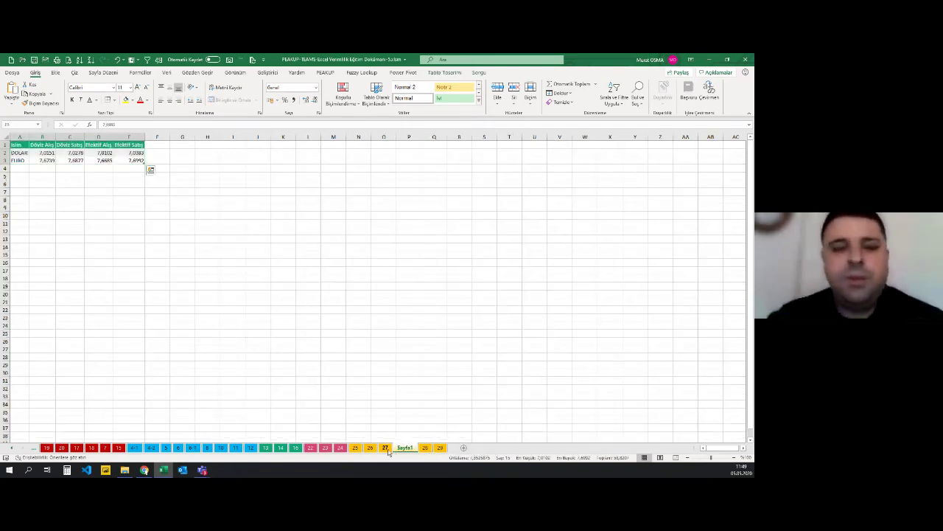
pyautogui.click(386, 449)
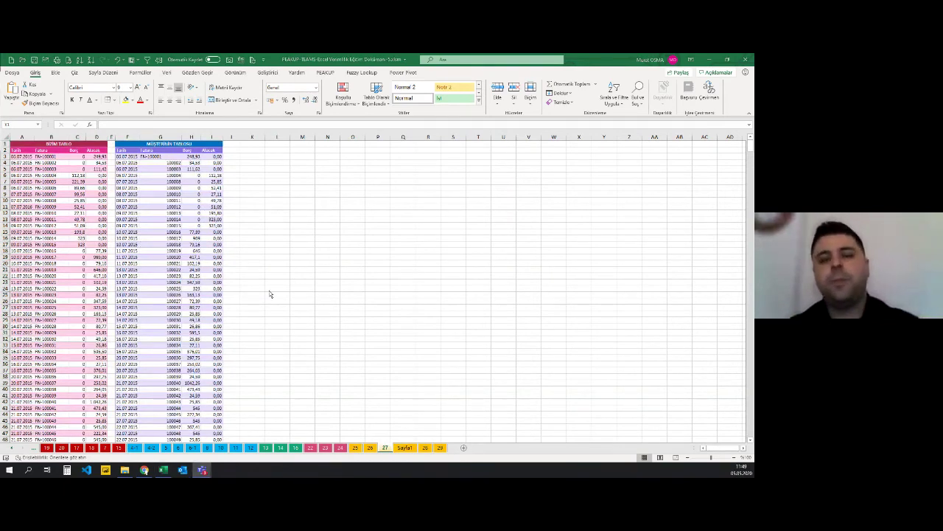
# Inspect invoice 100014 in G13 of sheet 27 unchanged, then return to sheet 25.
pyautogui.click(252, 143)
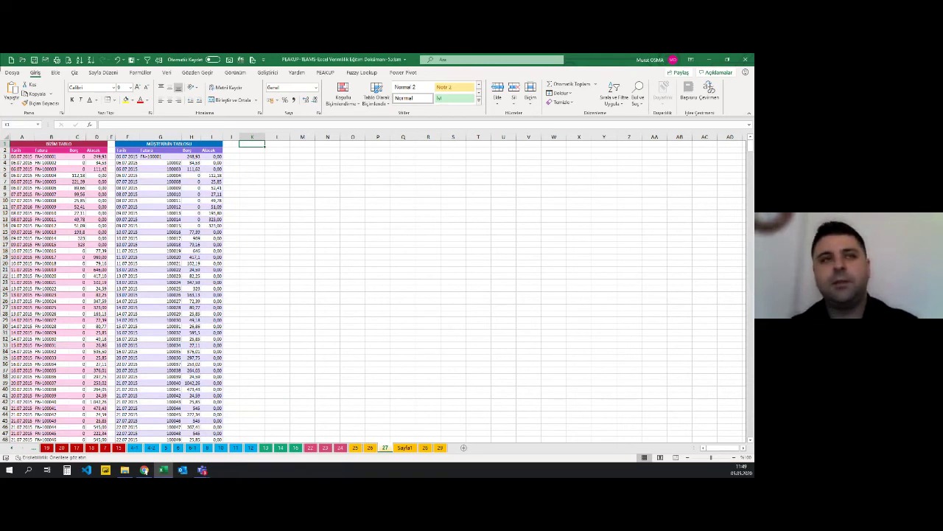
pyautogui.click(159, 219)
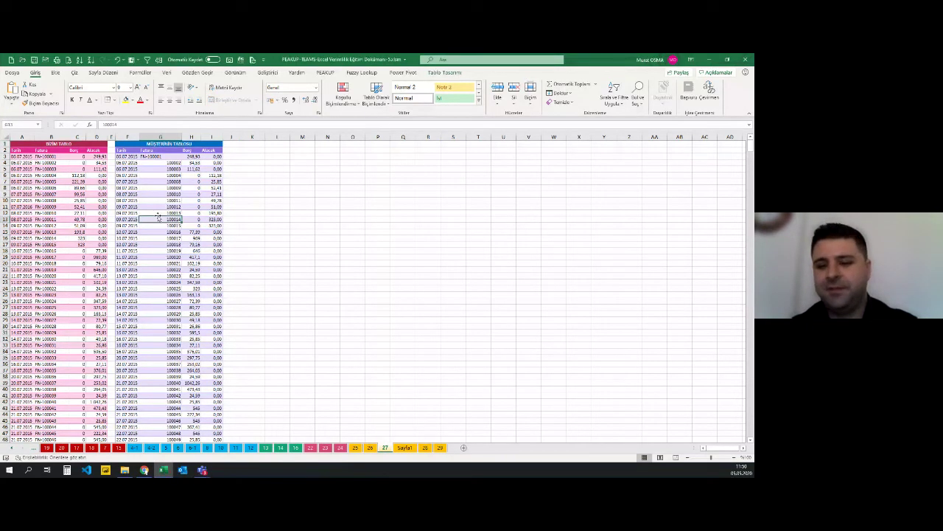
pyautogui.press('F2')
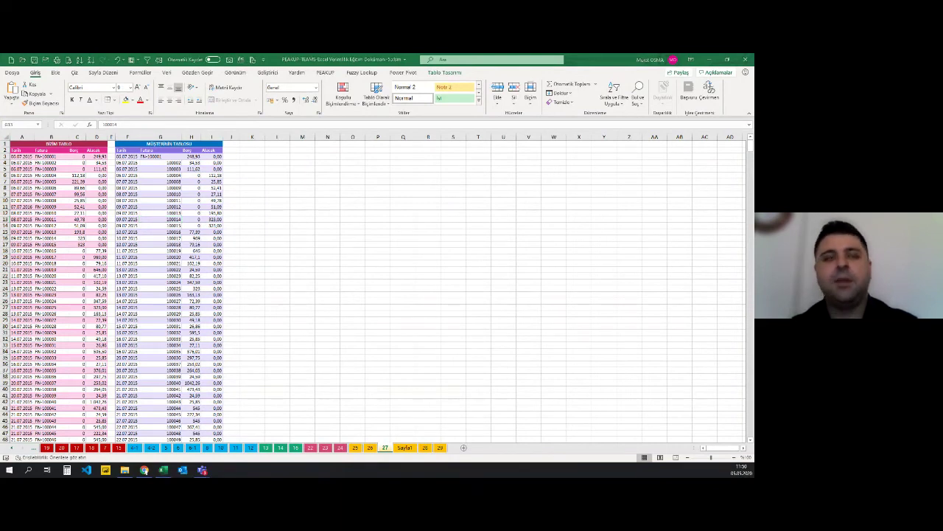
pyautogui.press('Escape')
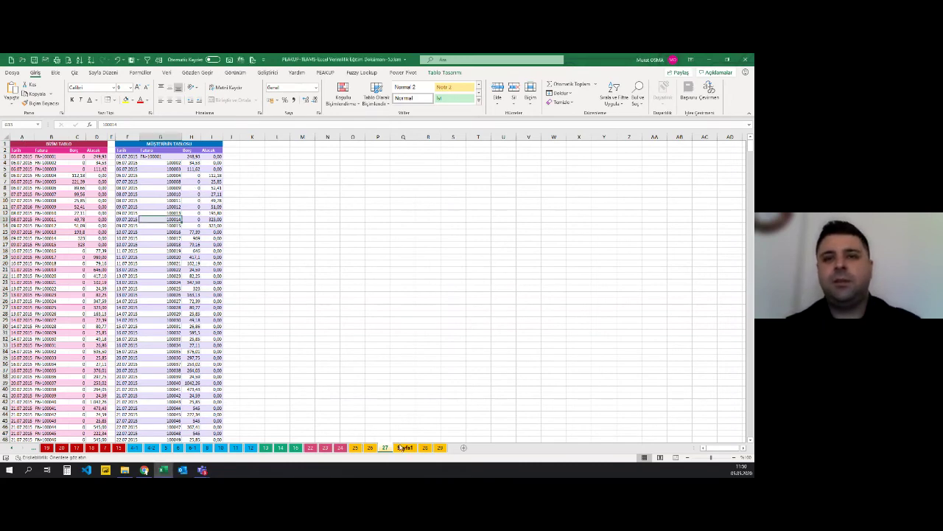
pyautogui.click(400, 447)
pyautogui.click(354, 447)
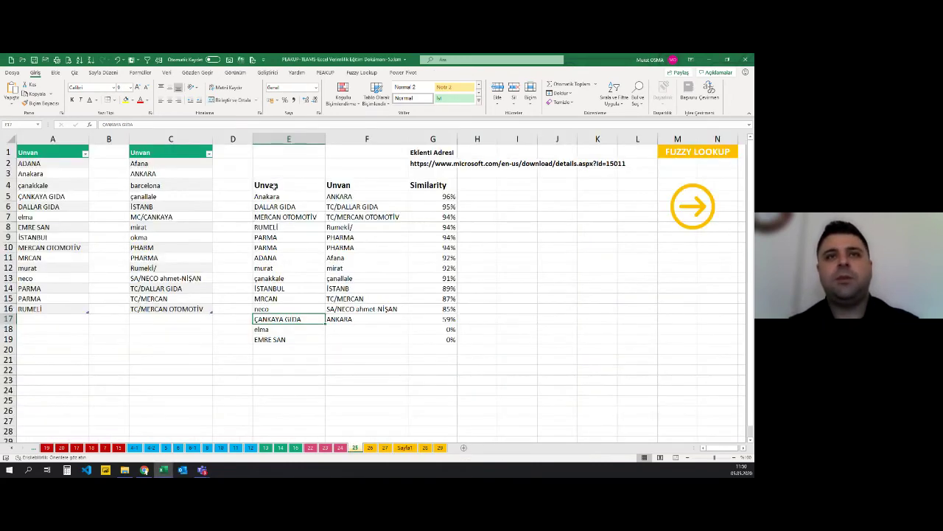
# Select the match results E4:G19 and browse the Conditional Formatting, Fuzzy Lookup and Developer ribbons.
pyautogui.moveTo(275, 186); pyautogui.dragTo(443, 347)
pyautogui.click(357, 82)
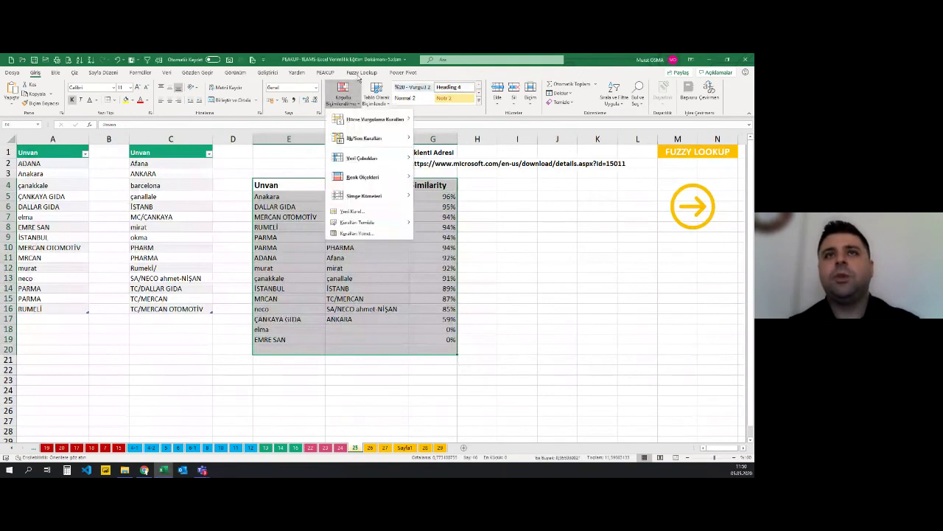
pyautogui.click(360, 74)
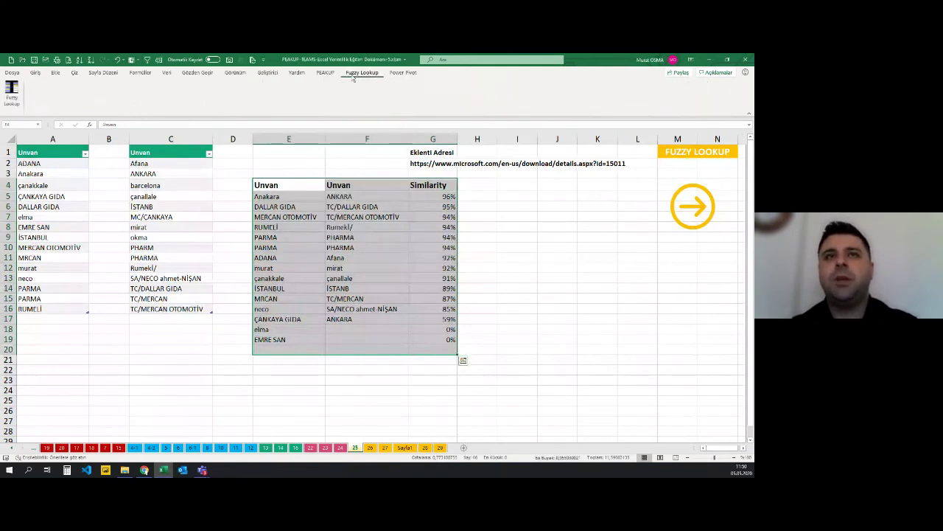
pyautogui.click(317, 236)
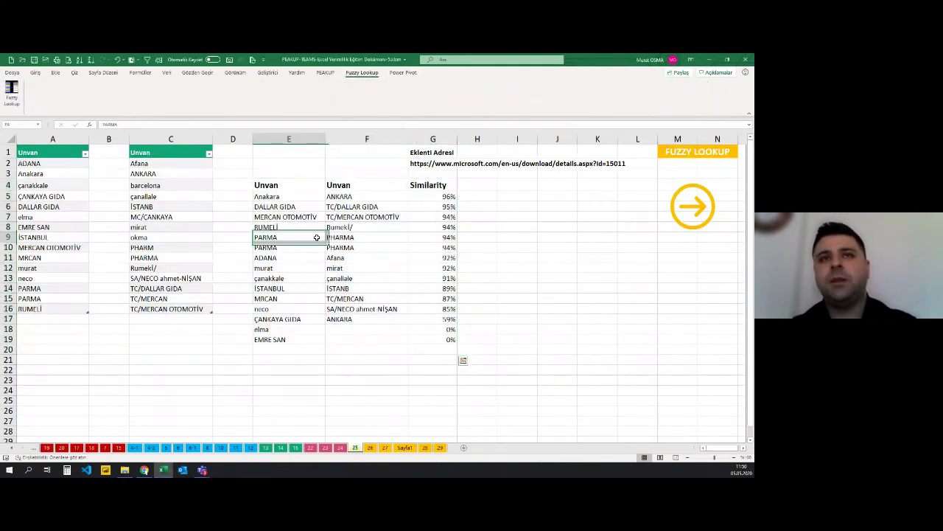
pyautogui.moveTo(275, 185); pyautogui.dragTo(426, 339)
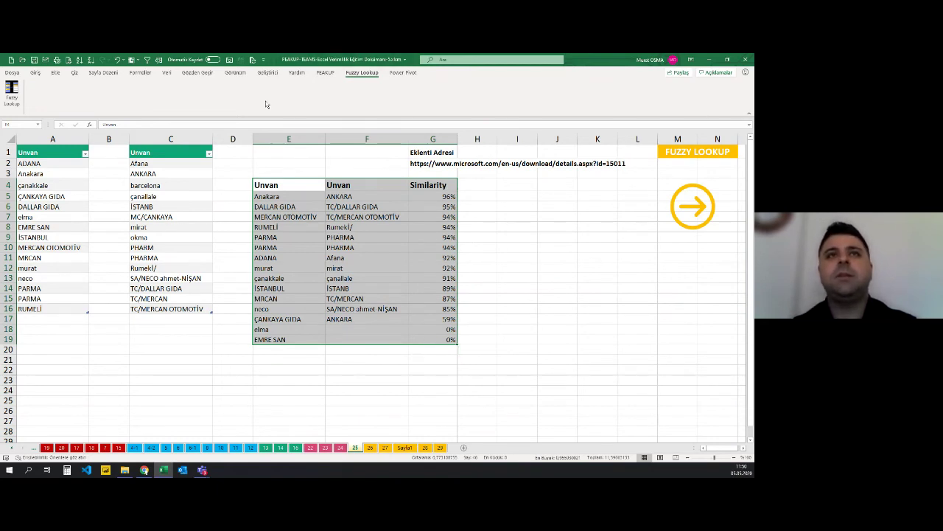
pyautogui.click(262, 73)
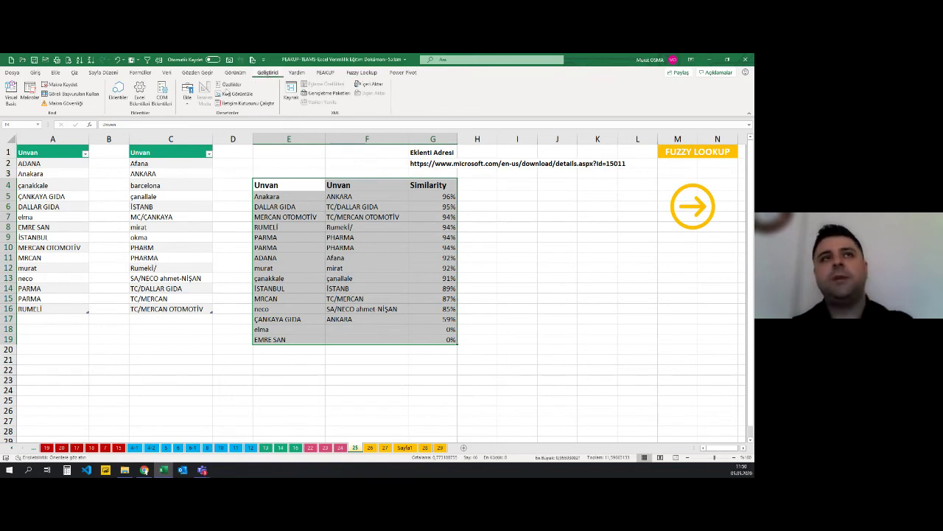
# Disable the Fuzzy Lookup COM add-in, then enable it again.
pyautogui.click(164, 95)
pyautogui.click(217, 175)
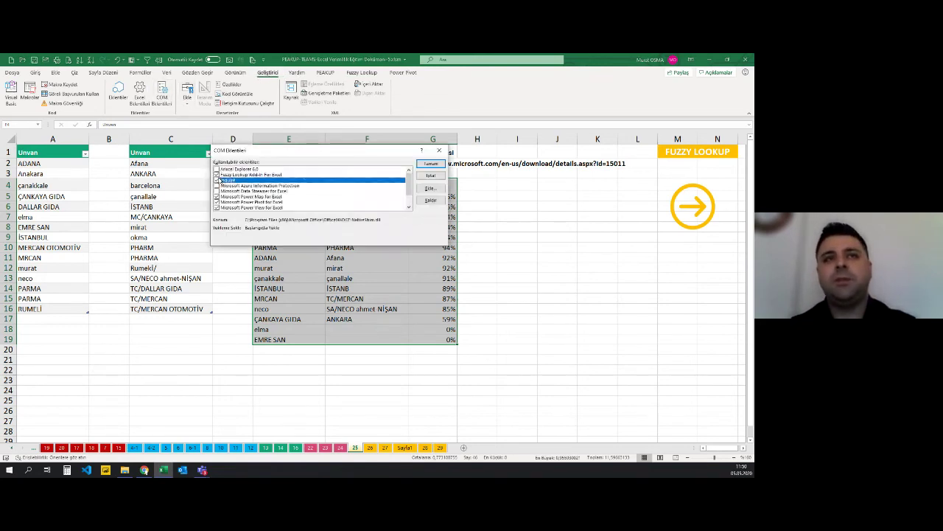
pyautogui.click(354, 180)
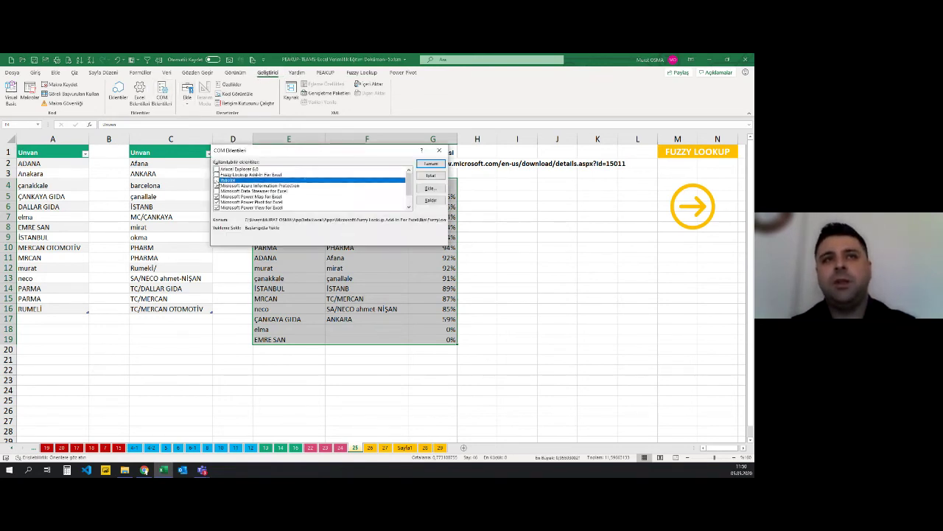
pyautogui.click(430, 163)
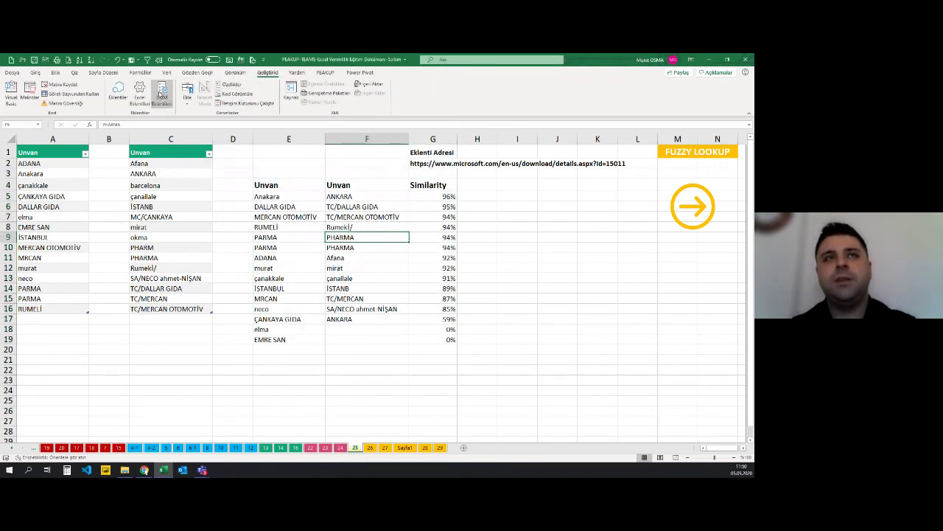
pyautogui.click(162, 92)
pyautogui.click(218, 175)
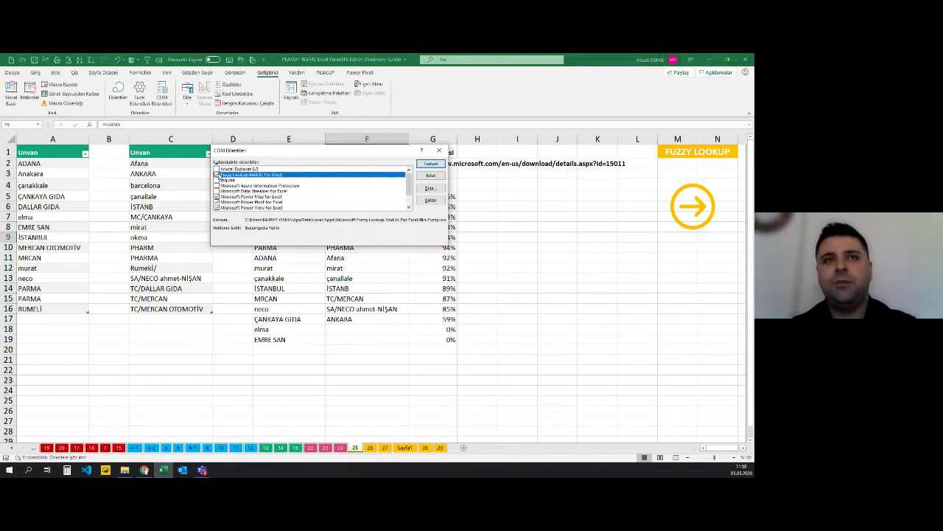
pyautogui.click(420, 164)
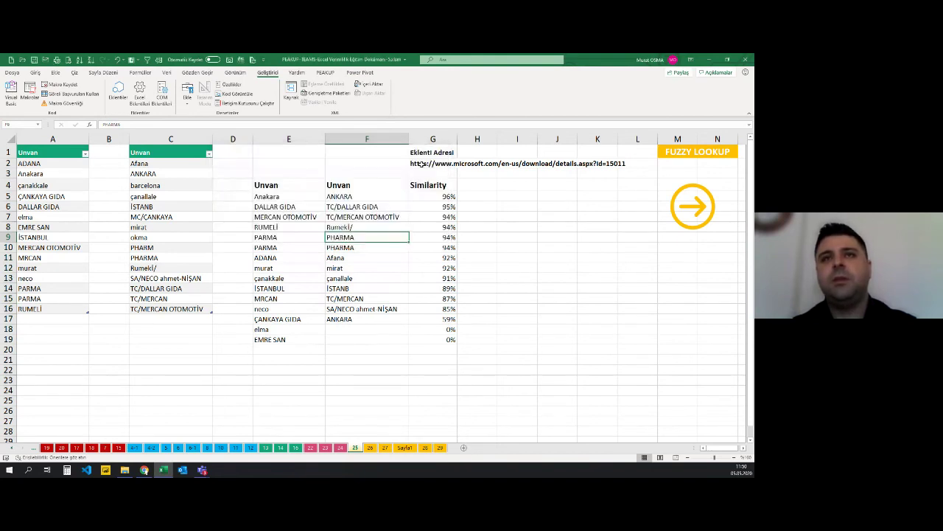
# Check the DALLAR GIDA and ANKARA matches, then go to sheet 27 via sheet 26.
pyautogui.click(289, 207)
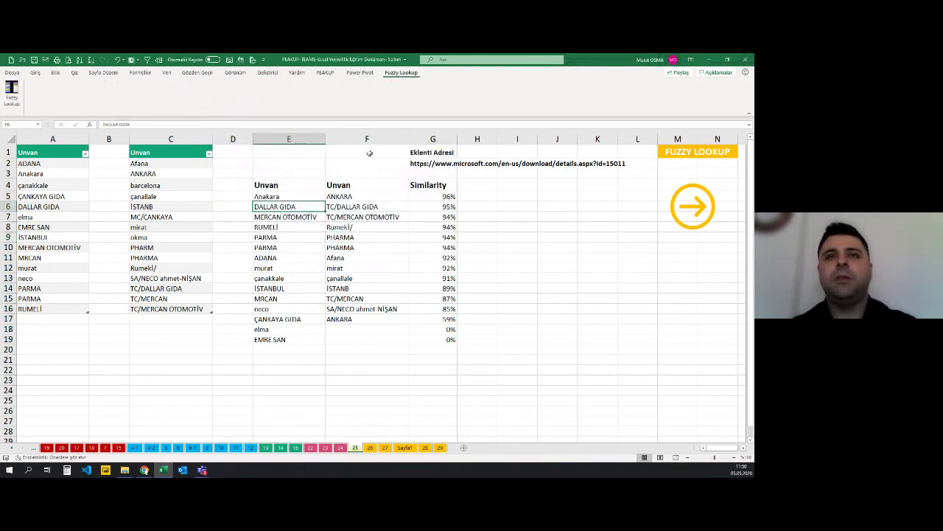
pyautogui.click(357, 195)
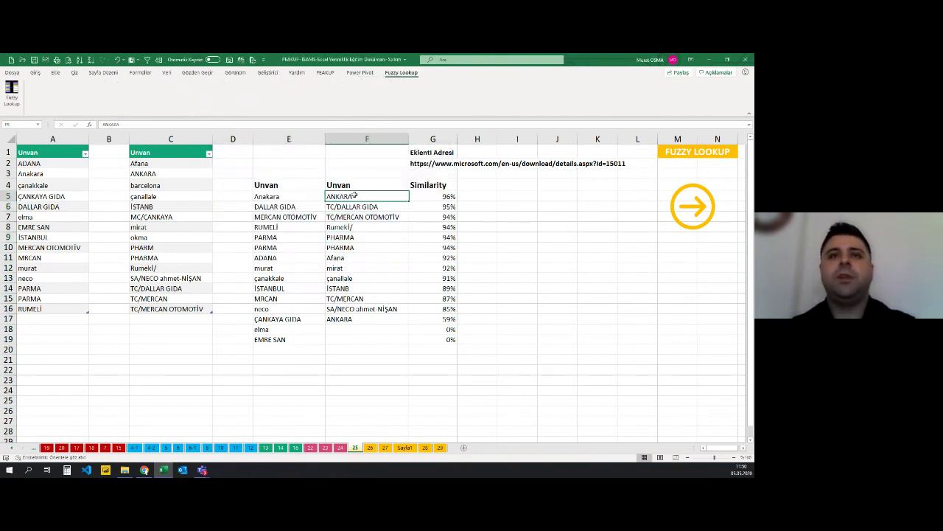
pyautogui.click(370, 447)
pyautogui.click(385, 447)
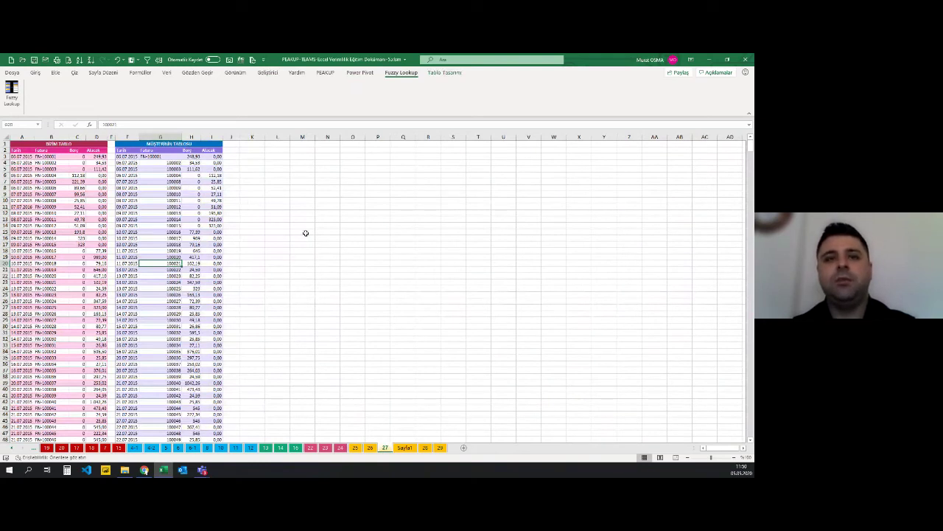
# Copy the Fatura column G3:G12 from MÜŞTERİNİN TABLOSU and paste it at L2.
pyautogui.click(387, 357)
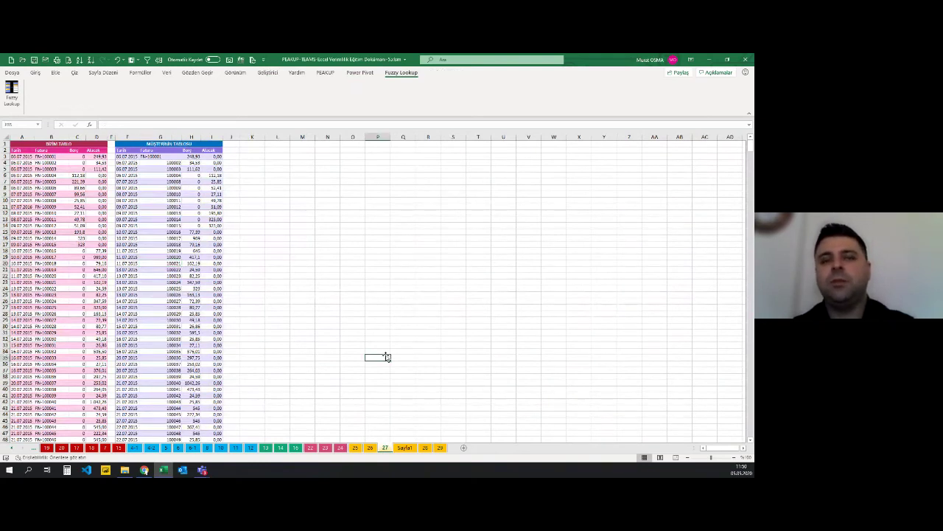
pyautogui.click(346, 320)
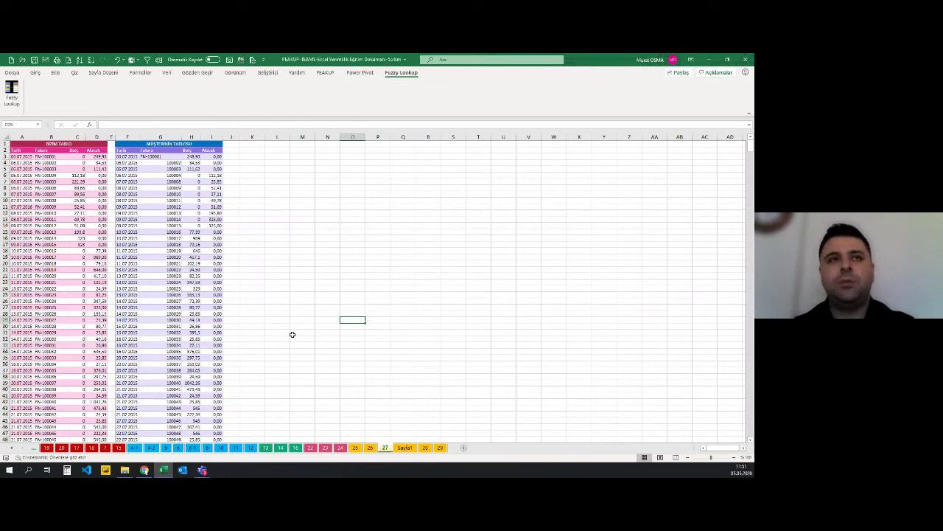
pyautogui.moveTo(166, 162); pyautogui.dragTo(170, 250)
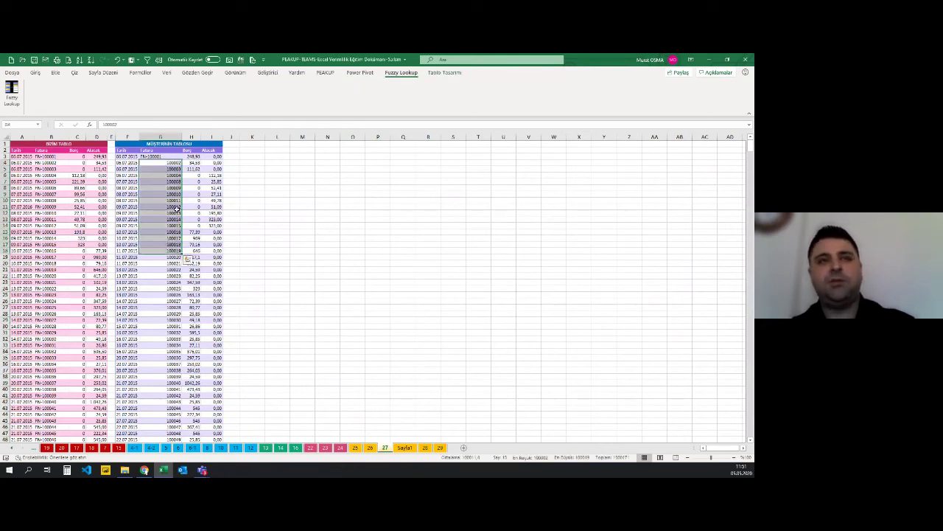
pyautogui.moveTo(162, 156); pyautogui.dragTo(166, 214)
pyautogui.hotkey('ctrl', 'c')
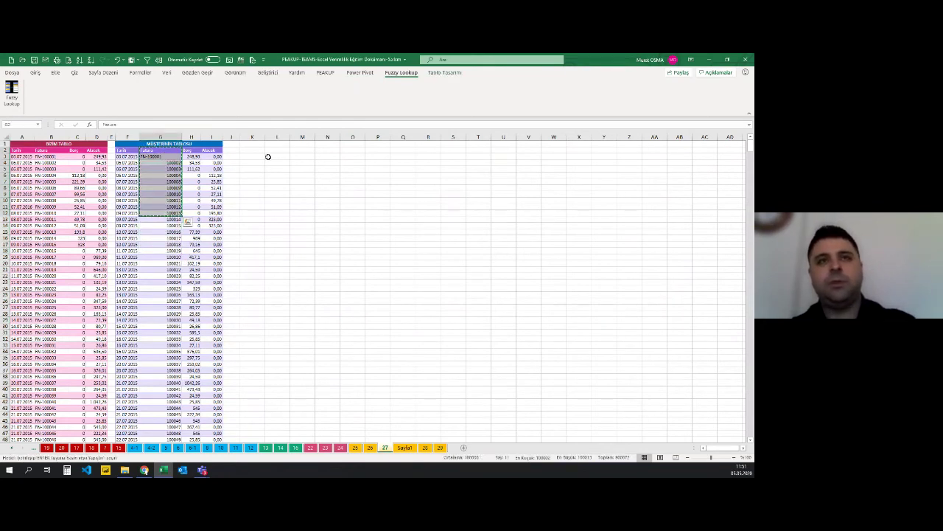
pyautogui.click(278, 150)
pyautogui.hotkey('ctrl', 'v')
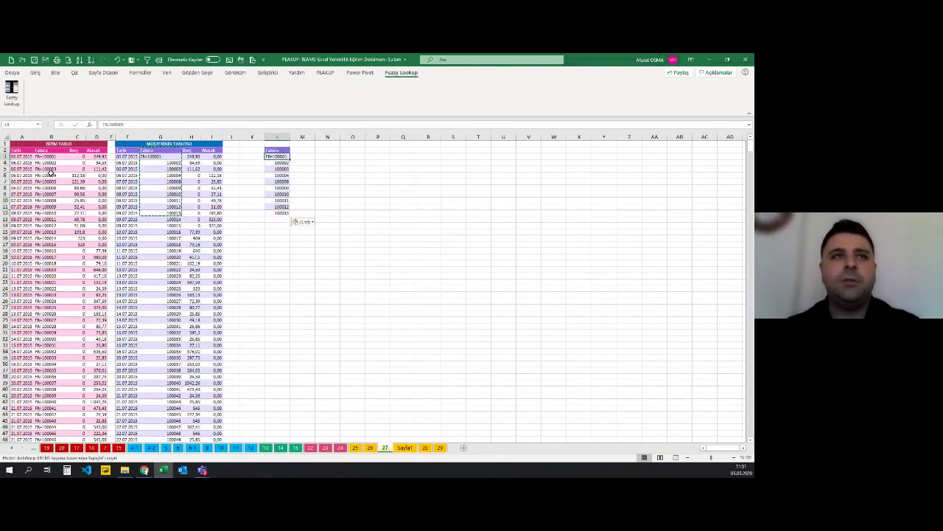
# Compare the invoice columns of both ledger tables beside the pasted copy.
pyautogui.moveTo(46, 156); pyautogui.dragTo(42, 257)
pyautogui.moveTo(163, 156); pyautogui.dragTo(176, 242)
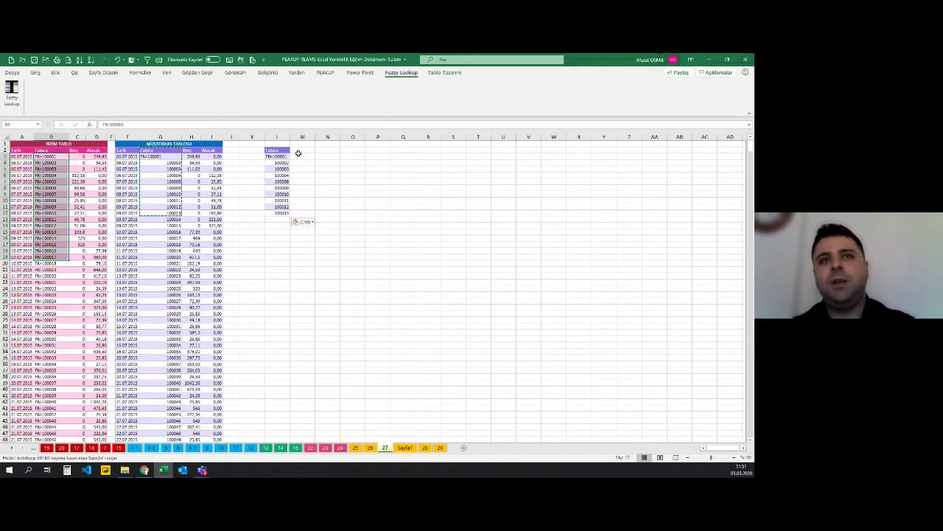
pyautogui.moveTo(298, 153); pyautogui.dragTo(449, 213)
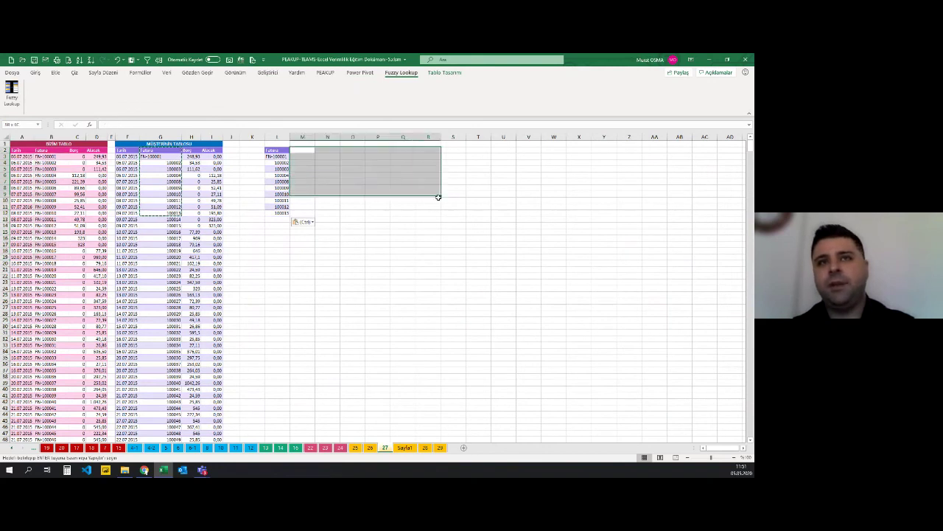
pyautogui.click(383, 253)
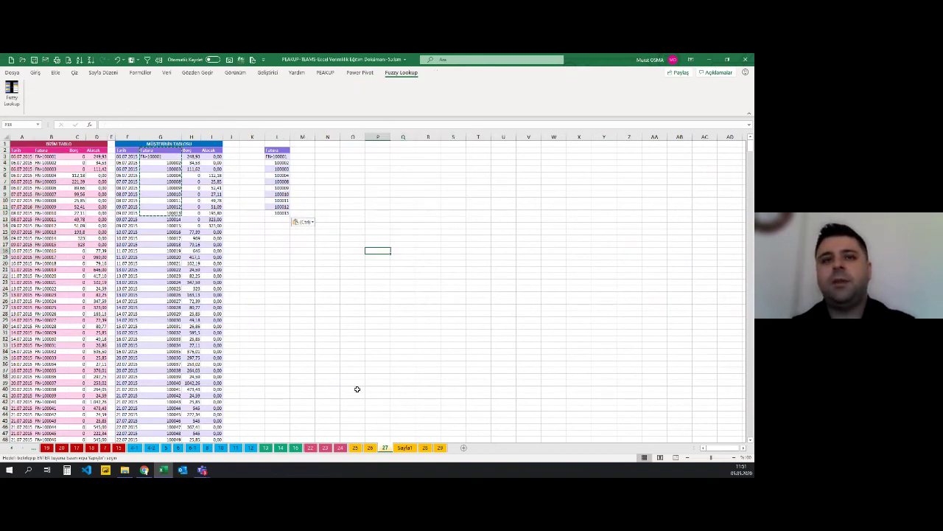
pyautogui.click(340, 449)
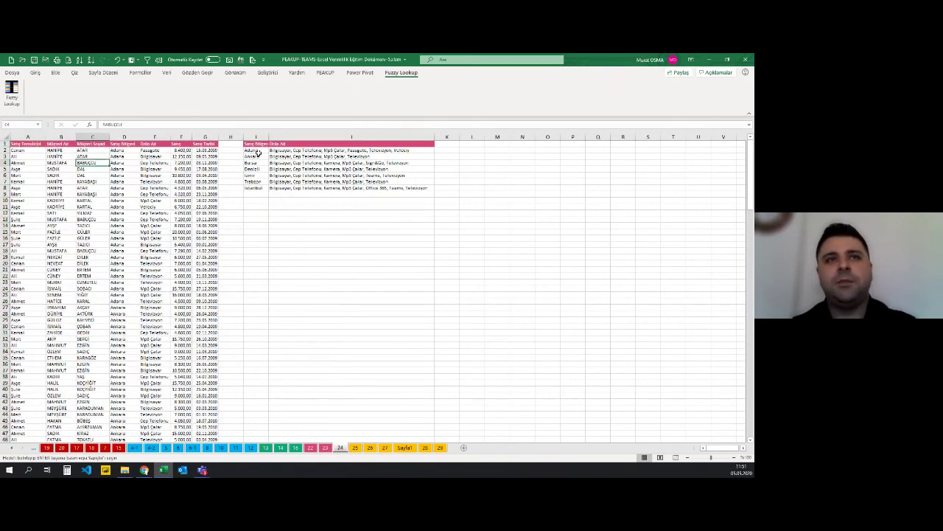
pyautogui.moveTo(125, 150); pyautogui.dragTo(125, 332)
pyautogui.moveTo(264, 145); pyautogui.dragTo(254, 181)
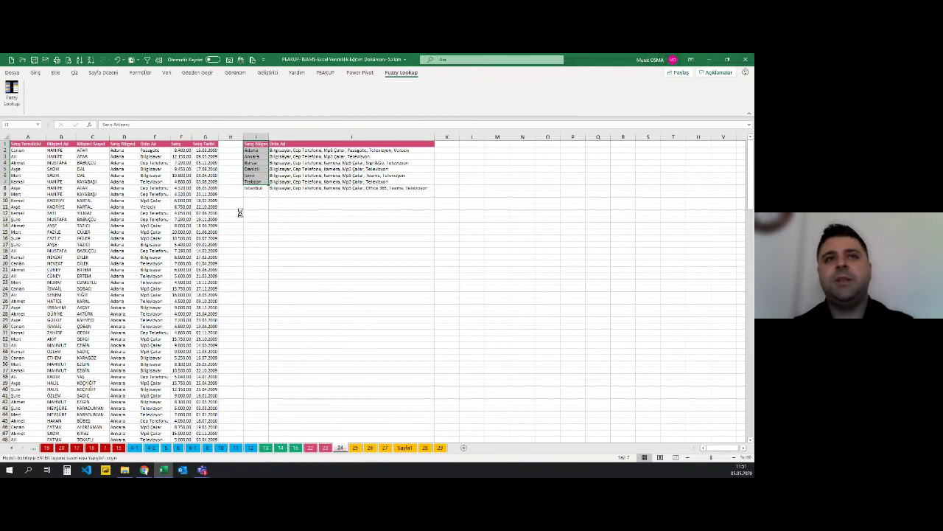
pyautogui.scroll(1, 240, 213)
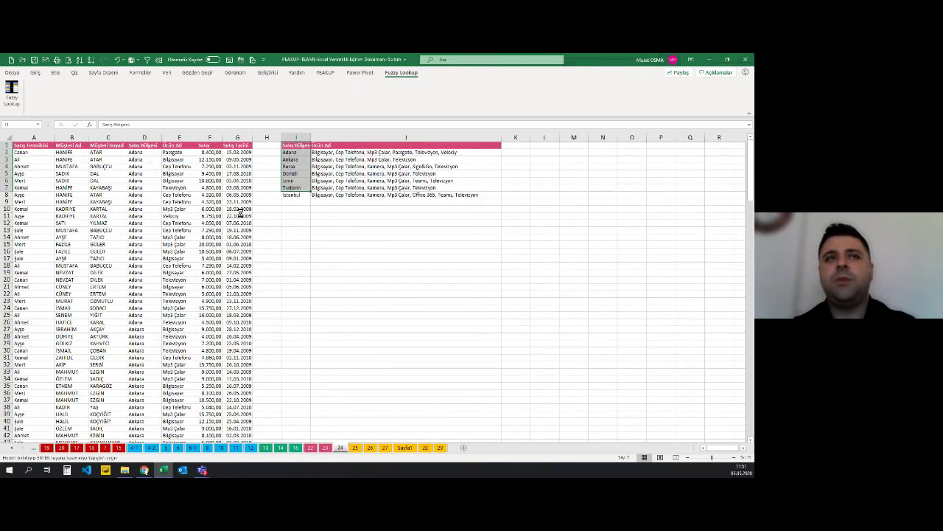
pyautogui.click(175, 187)
pyautogui.scroll(2, 303, 154)
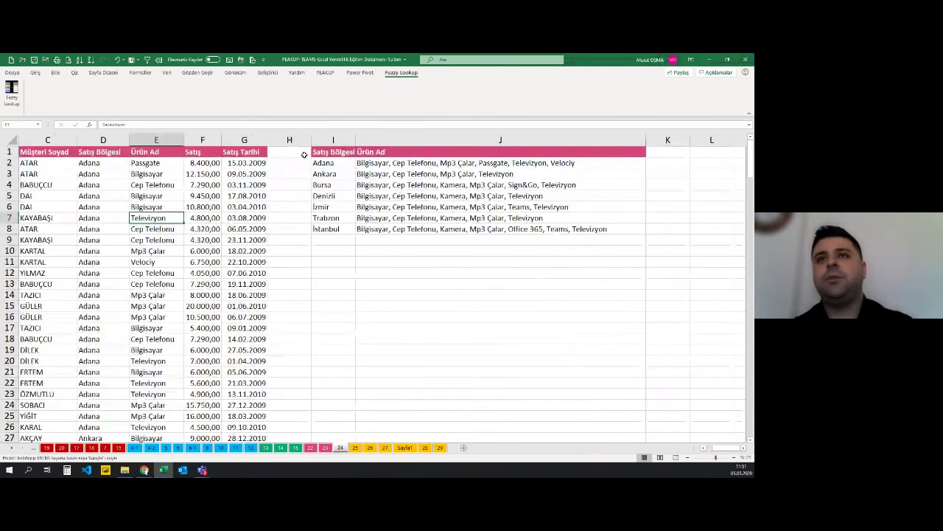
pyautogui.click(369, 163)
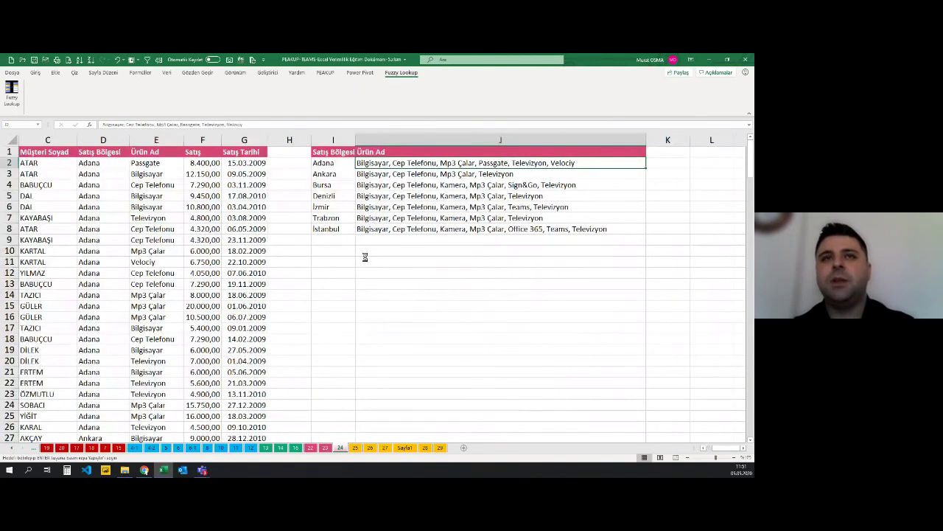
pyautogui.scroll(-1, 364, 256)
pyautogui.scroll(-1, 364, 258)
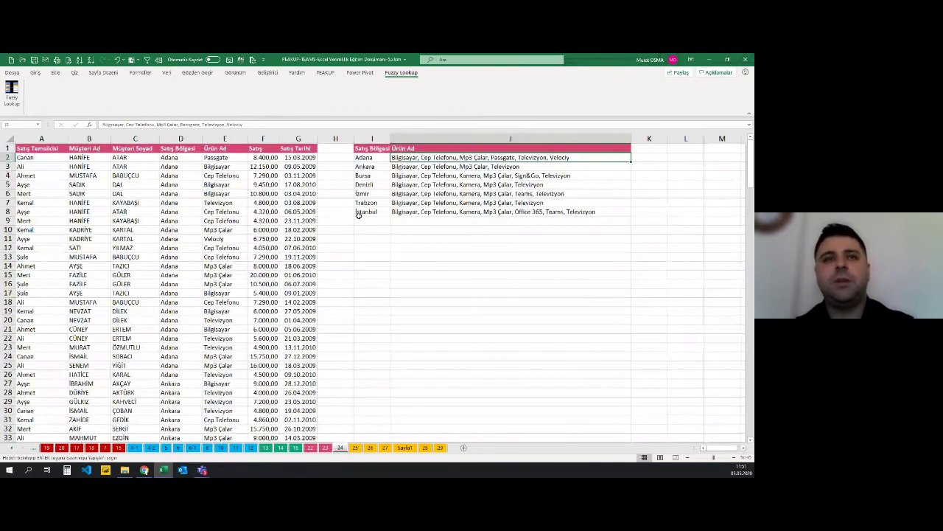
pyautogui.scroll(-1, 359, 215)
pyautogui.scroll(-1, 338, 213)
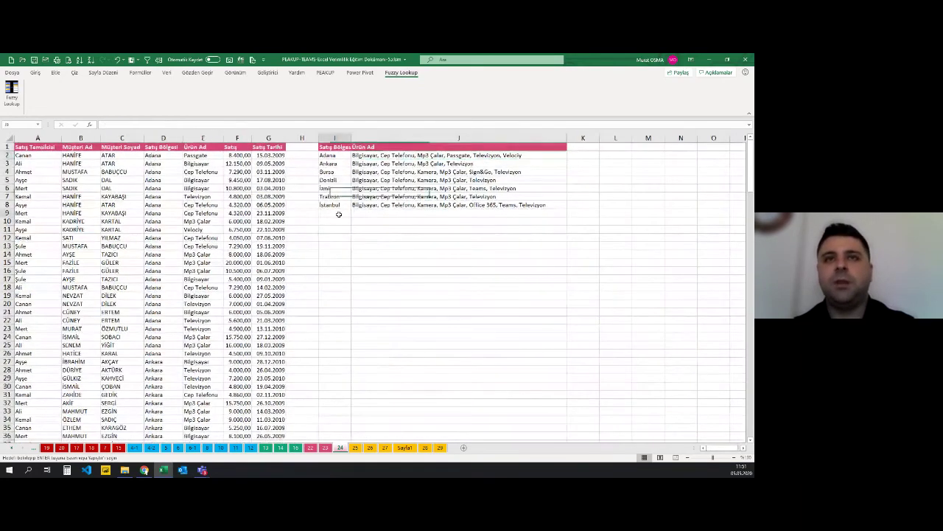
pyautogui.moveTo(337, 150); pyautogui.dragTo(457, 205)
pyautogui.click(457, 204)
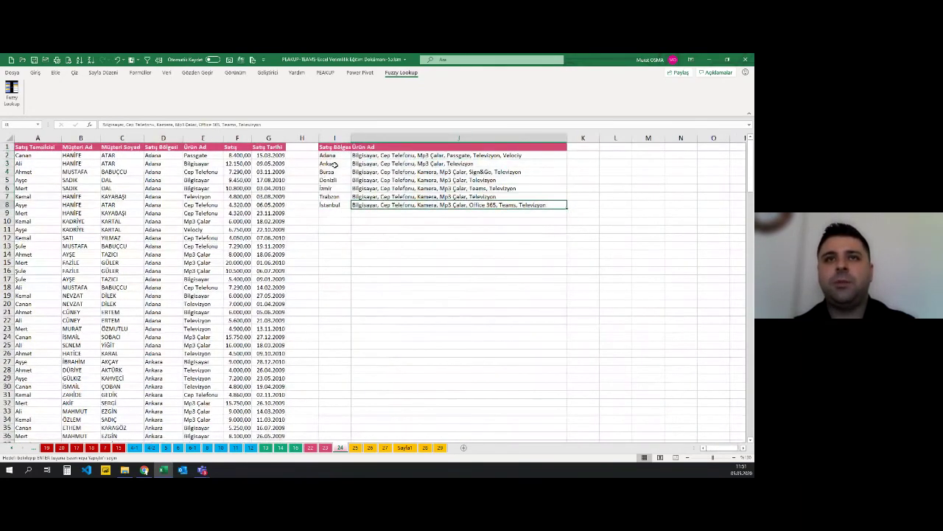
pyautogui.moveTo(335, 155); pyautogui.dragTo(443, 205)
pyautogui.click(334, 267)
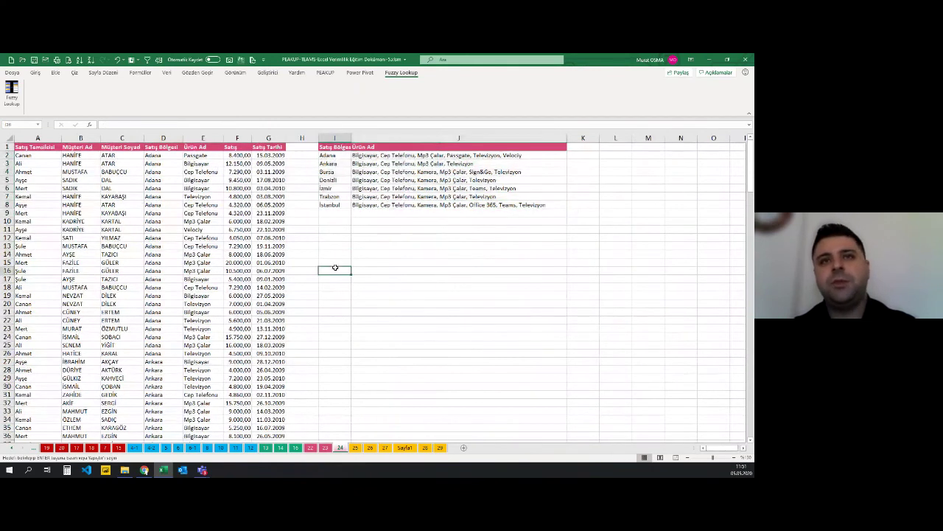
pyautogui.click(334, 229)
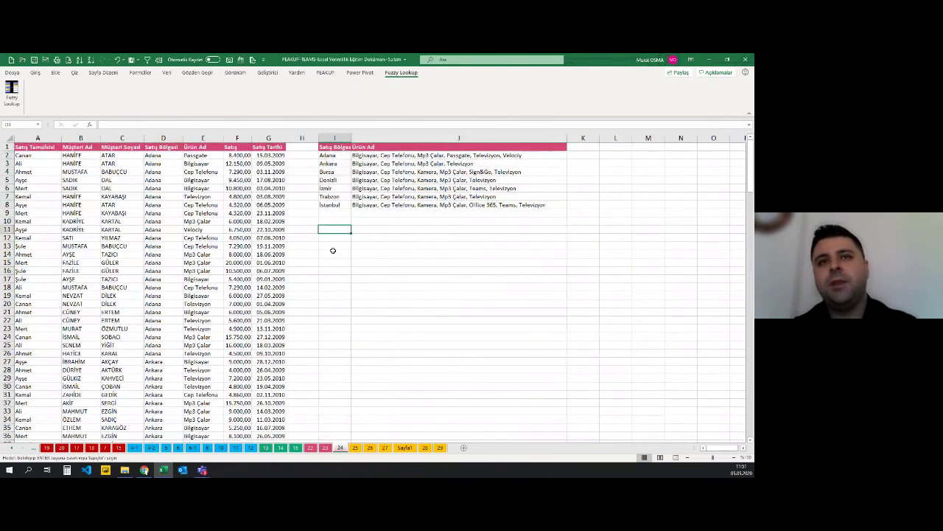
# Go to sheet 23 and select I2, the first cell under Satış Temsilcisi.
pyautogui.click(325, 447)
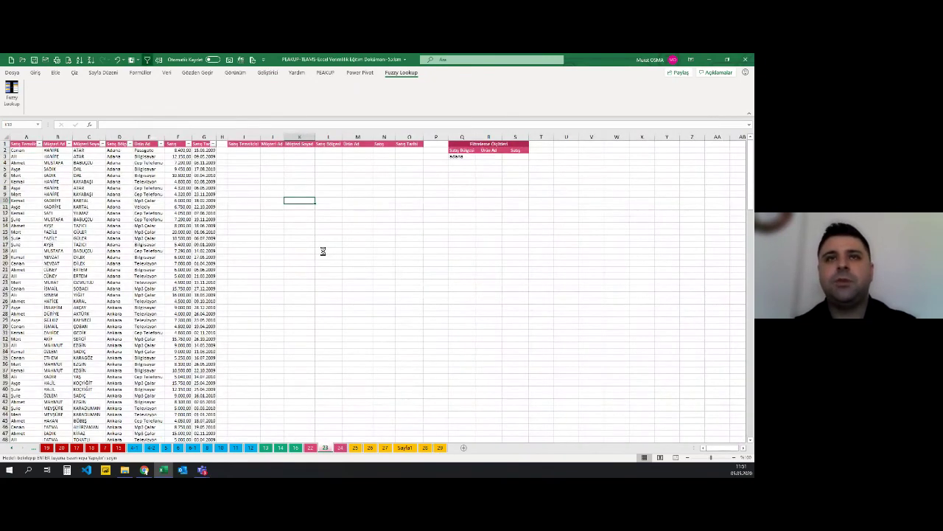
pyautogui.keyDown('ctrl'); pyautogui.scroll(1, 324, 249); pyautogui.keyUp('ctrl')
pyautogui.click(288, 154)
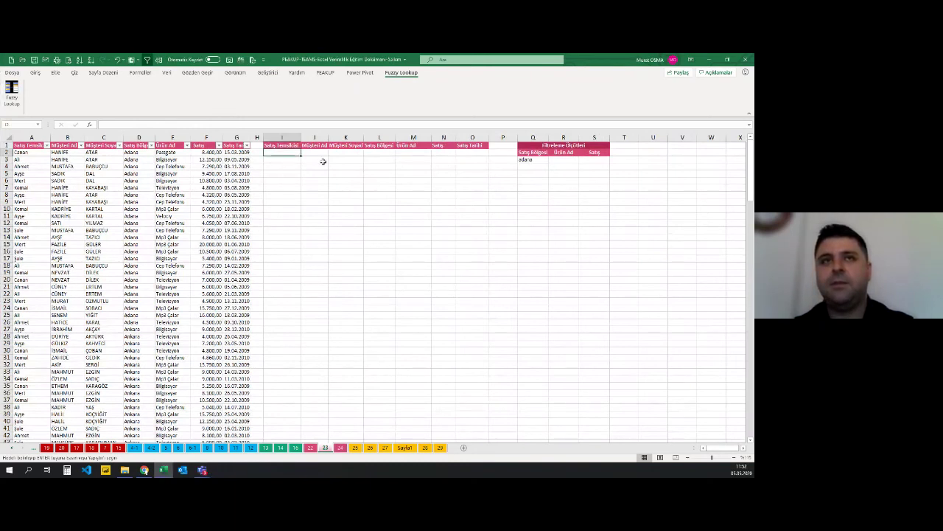
# Turn off the Fuzzy Lookup add-in through the Developer COM Add-ins list.
pyautogui.click(268, 73)
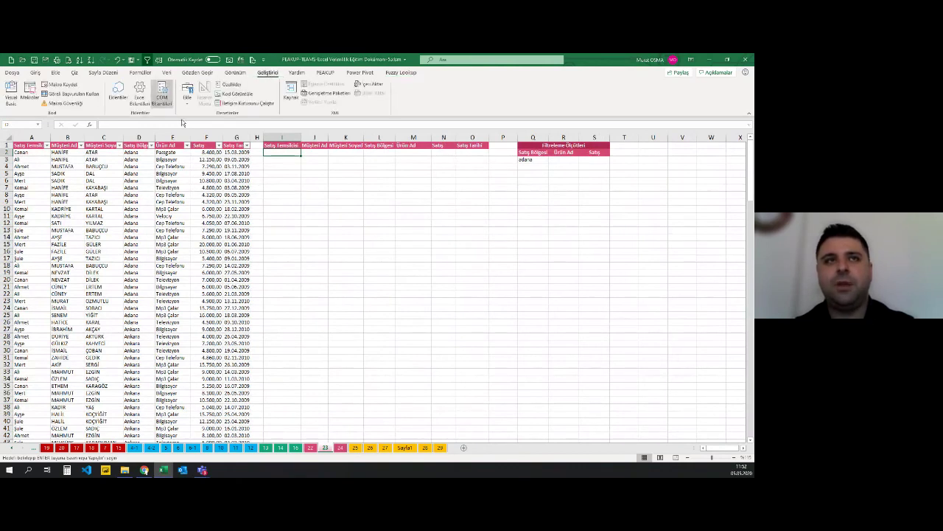
pyautogui.click(162, 94)
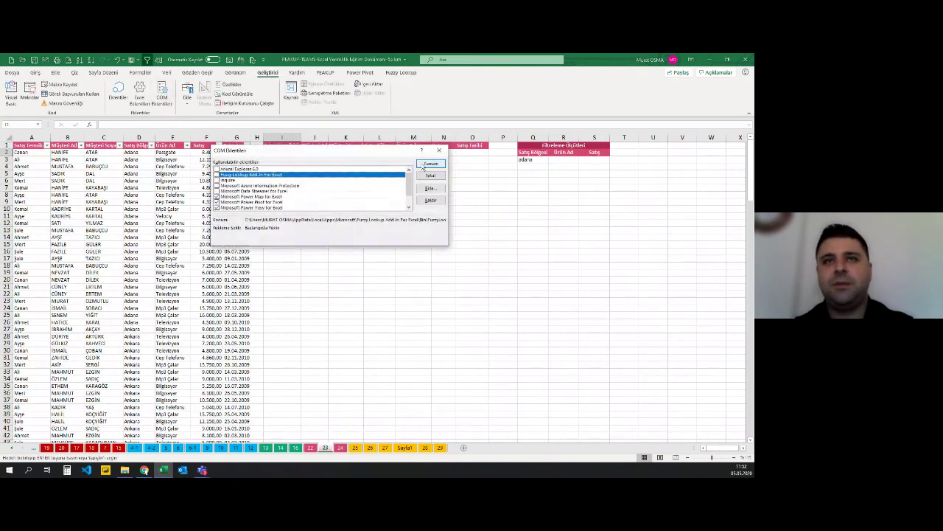
pyautogui.click(430, 164)
pyautogui.click(405, 258)
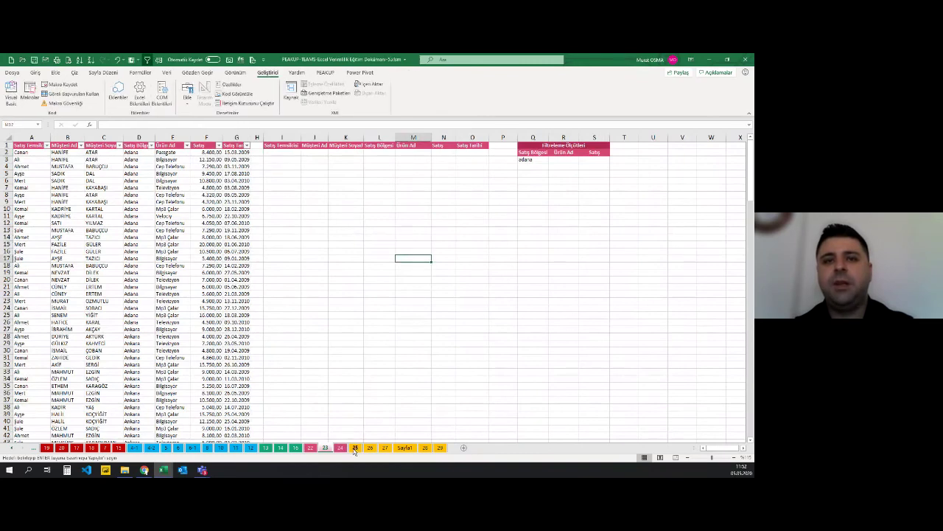
# Check the add-in download address in G2 on sheet 25 and open the download page in Chrome.
pyautogui.click(354, 448)
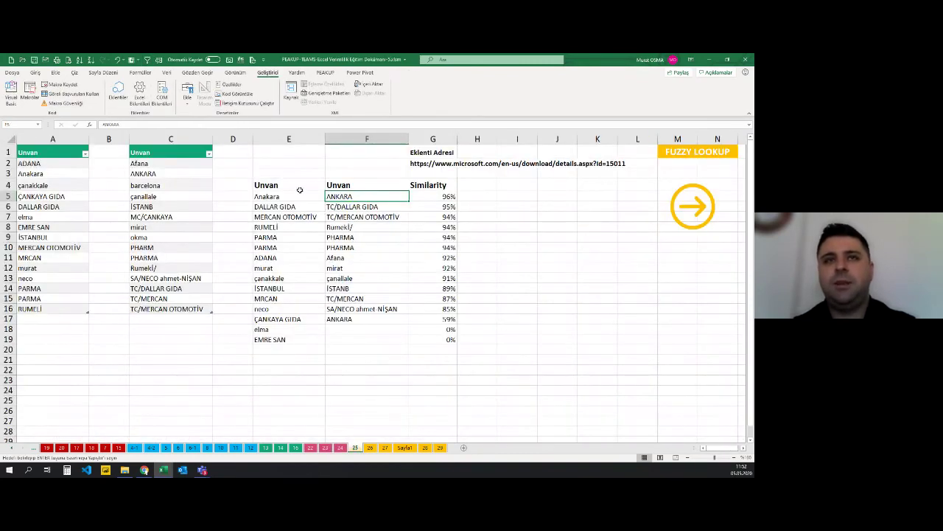
pyautogui.moveTo(299, 188); pyautogui.dragTo(443, 339)
pyautogui.click(418, 162)
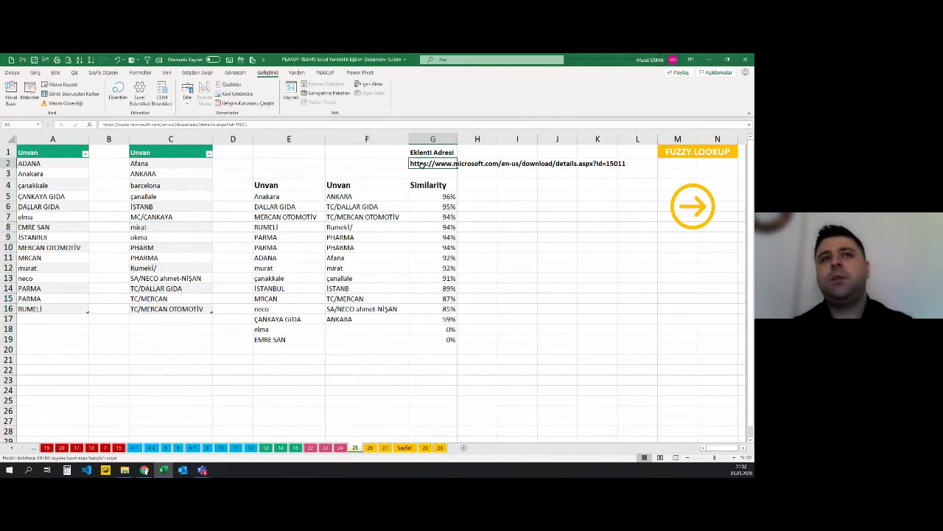
pyautogui.press('F2')
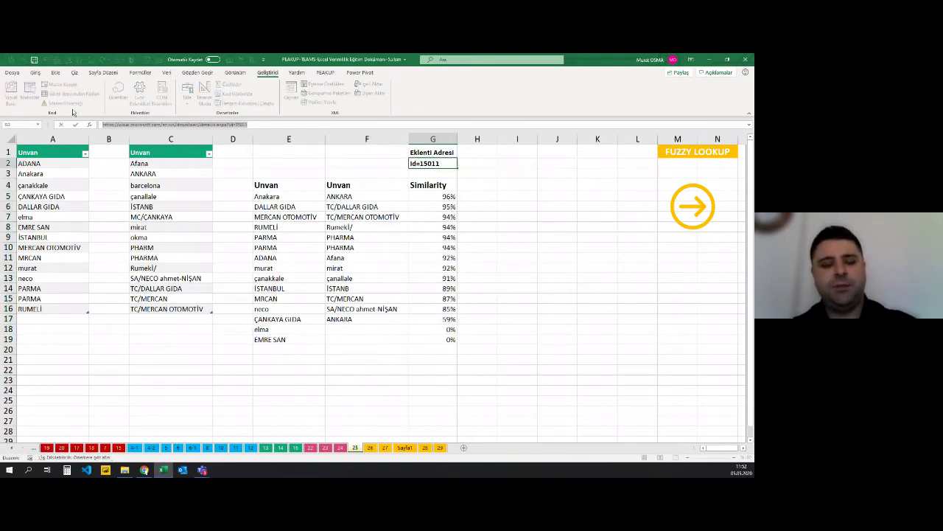
pyautogui.press('Escape')
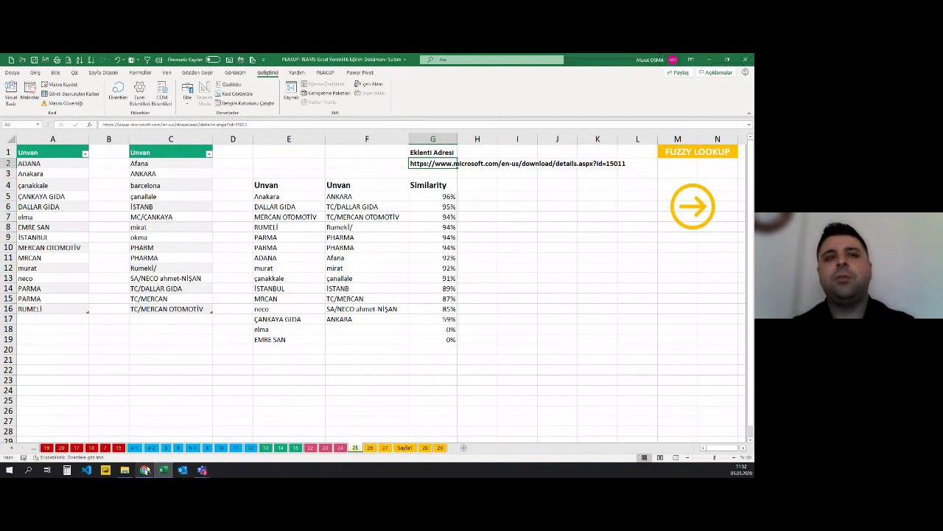
pyautogui.click(146, 469)
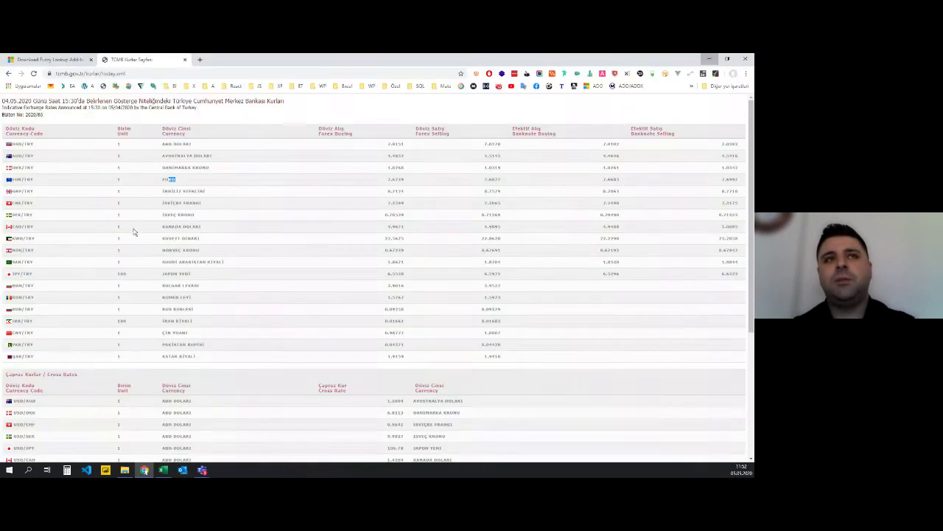
pyautogui.click(70, 63)
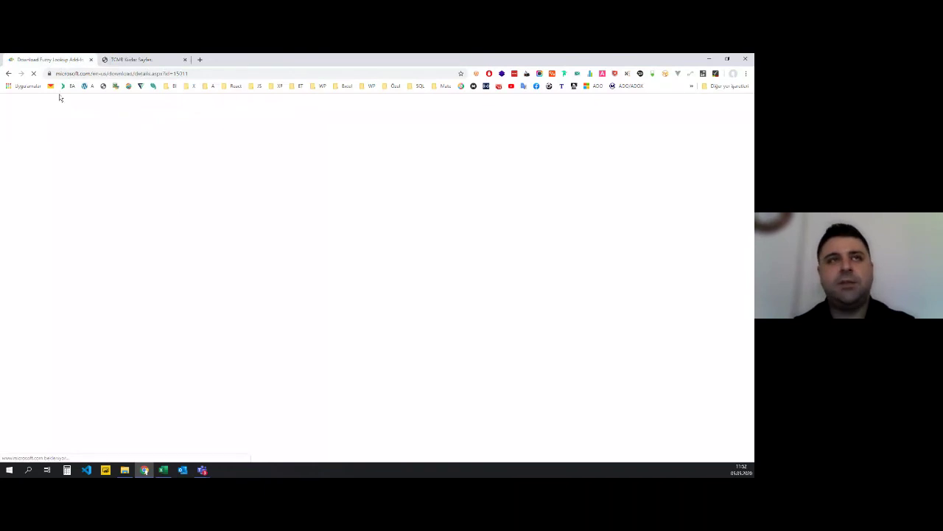
# Load the copied Fuzzy Lookup Add-In download address in a fresh tab and close the old tab.
pyautogui.click(198, 60)
pyautogui.write('https://www.microsoft.com/en-us/download/details.aspx?id=15011')
pyautogui.press('Return')
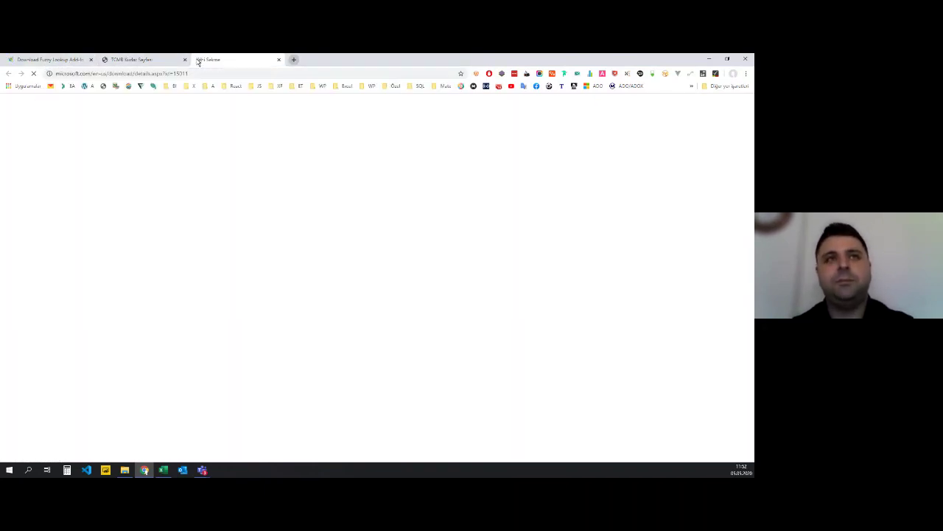
pyautogui.click(91, 59)
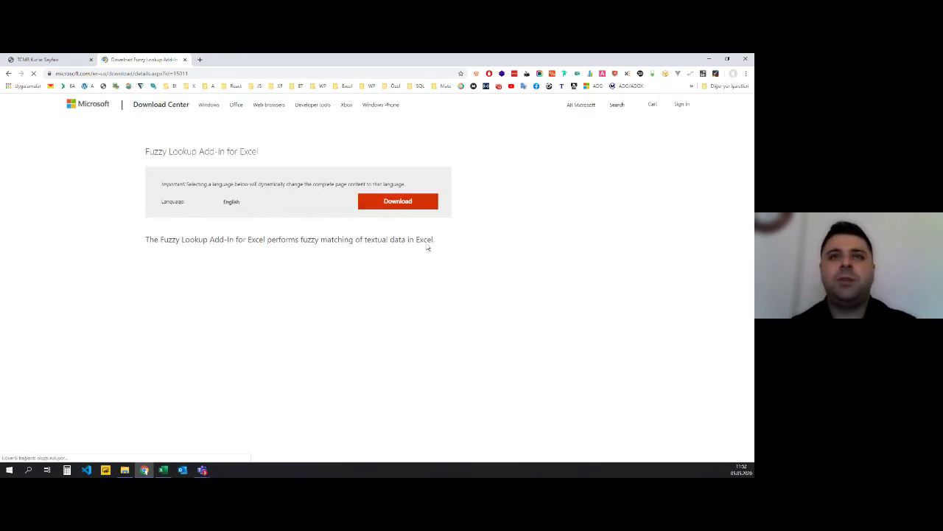
# Download the Fuzzy Lookup Add-In for Excel and return to the Excel workbook.
pyautogui.scroll(-2, 384, 327)
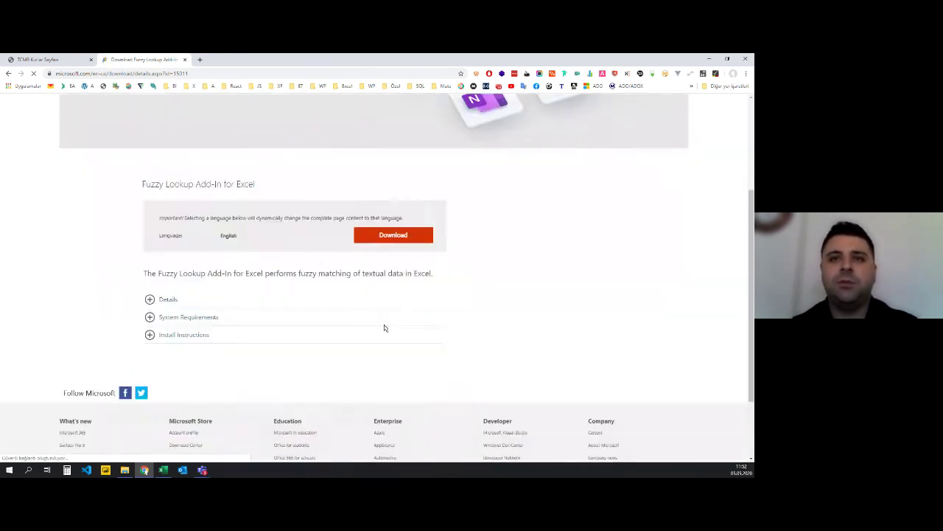
pyautogui.click(395, 237)
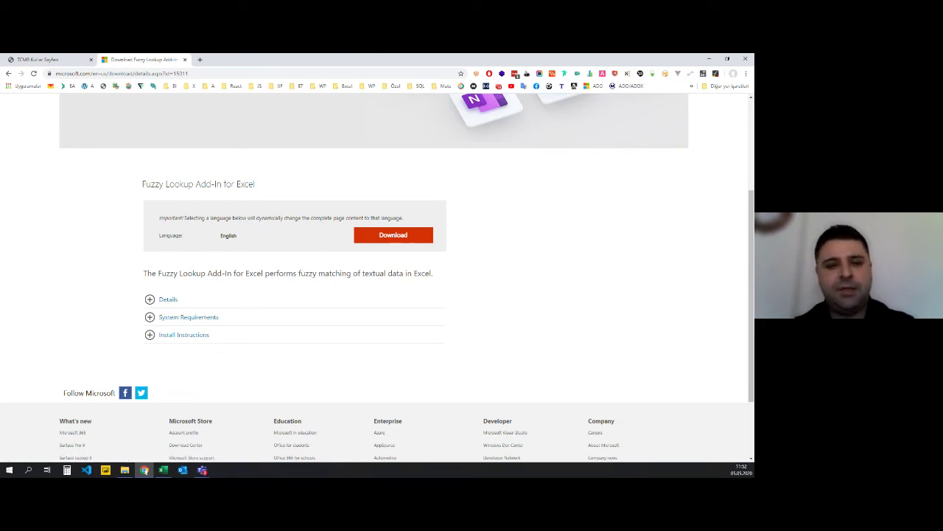
pyautogui.hotkey('alt', 'Tab')
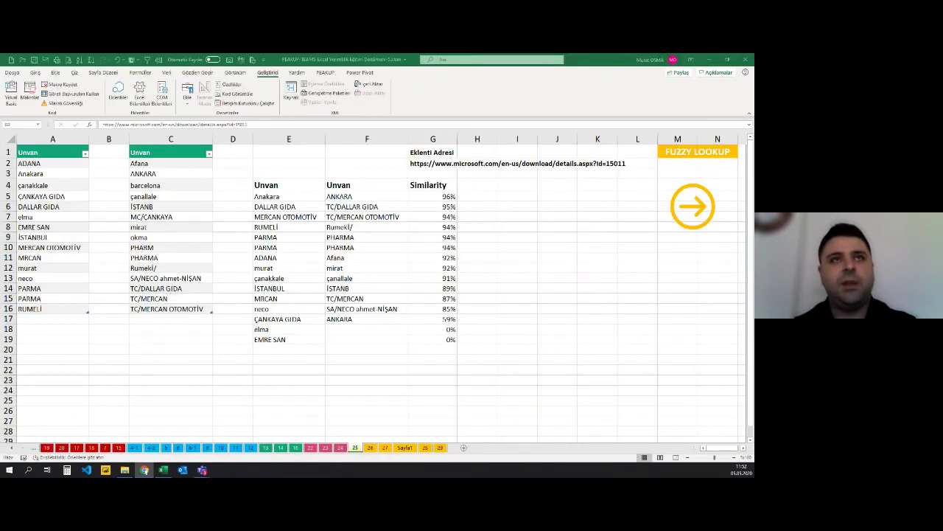
# Select cells in the Unvan tables and fuzzy match results, then bring up Excel Options.
pyautogui.click(170, 173)
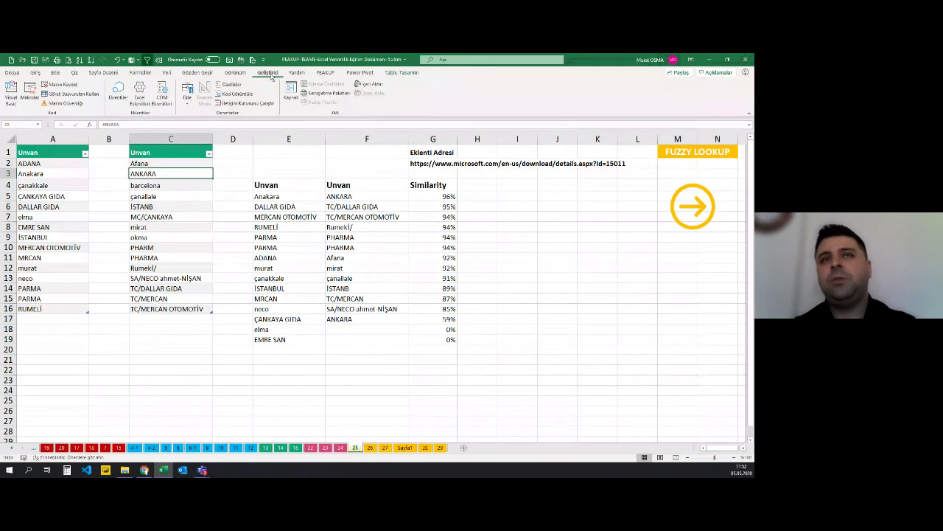
pyautogui.click(265, 196)
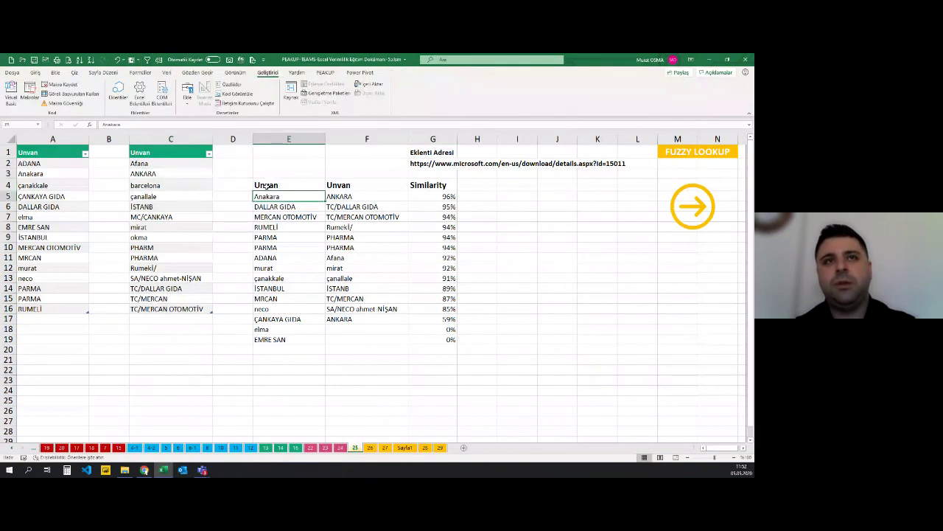
pyautogui.hotkey('ctrl', 'a')
pyautogui.click(366, 237)
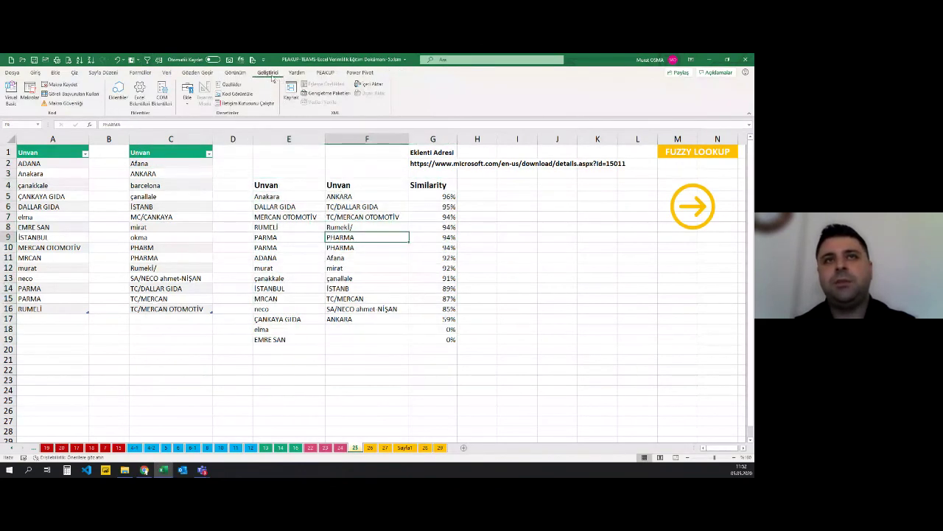
pyautogui.click(16, 73)
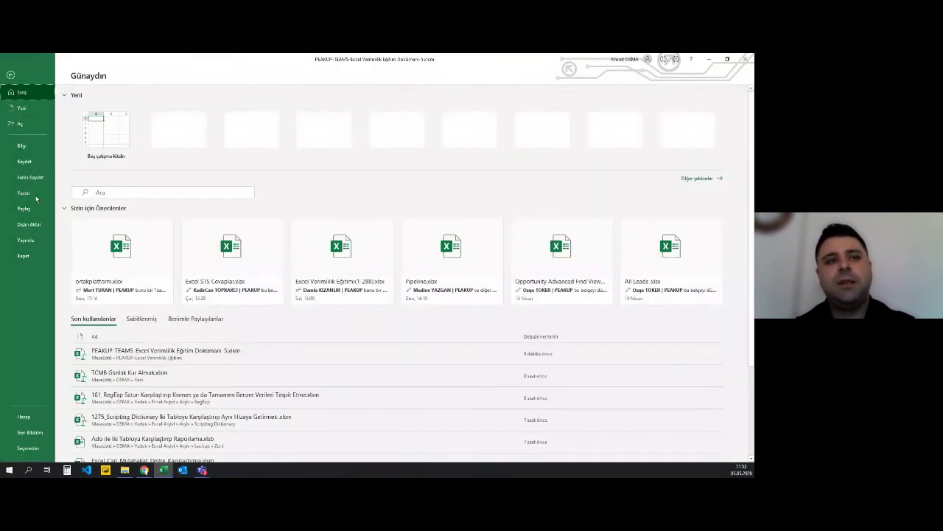
pyautogui.press('Escape')
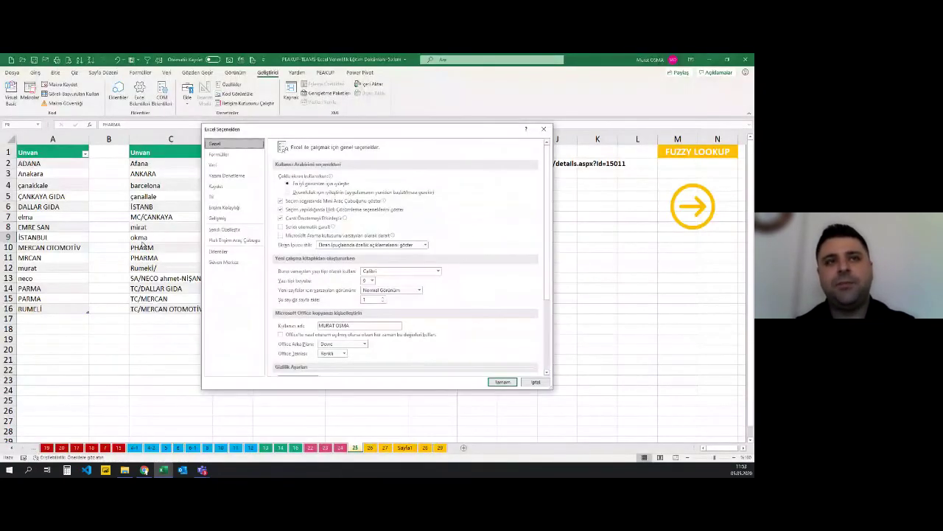
# Enable the Inquire and Fuzzy Lookup Add-In for Excel COM add-ins.
pyautogui.click(223, 255)
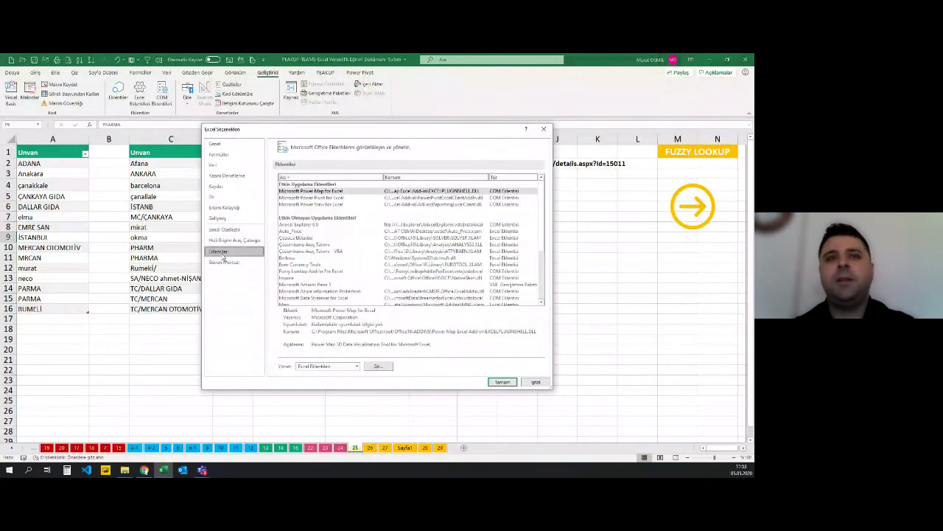
pyautogui.click(350, 366)
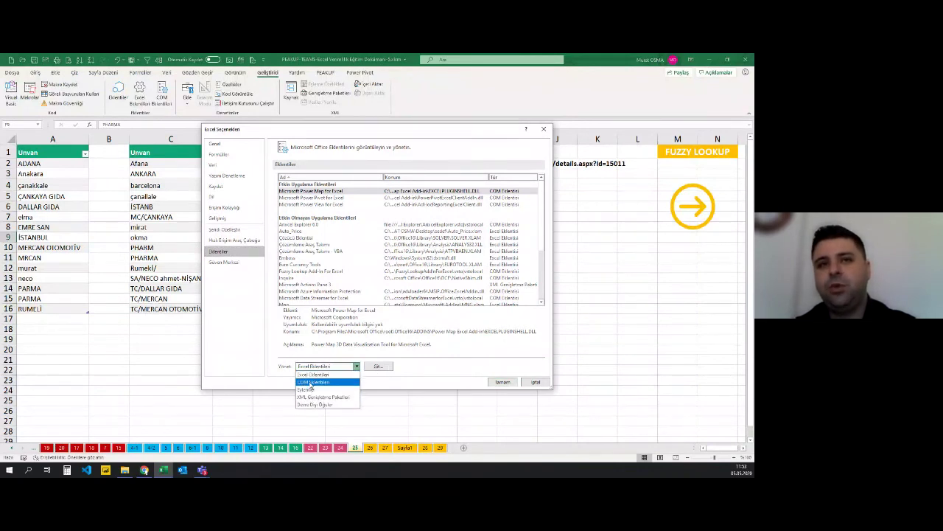
pyautogui.click(312, 382)
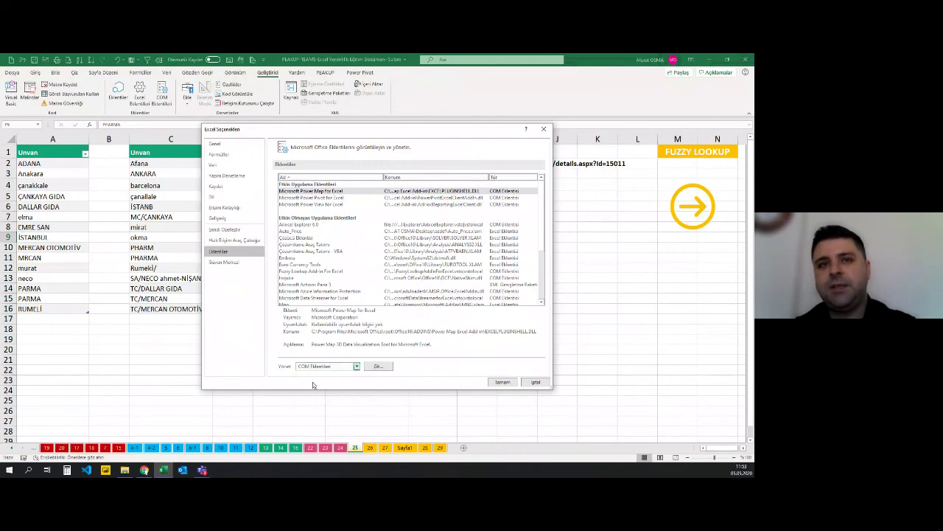
pyautogui.click(378, 367)
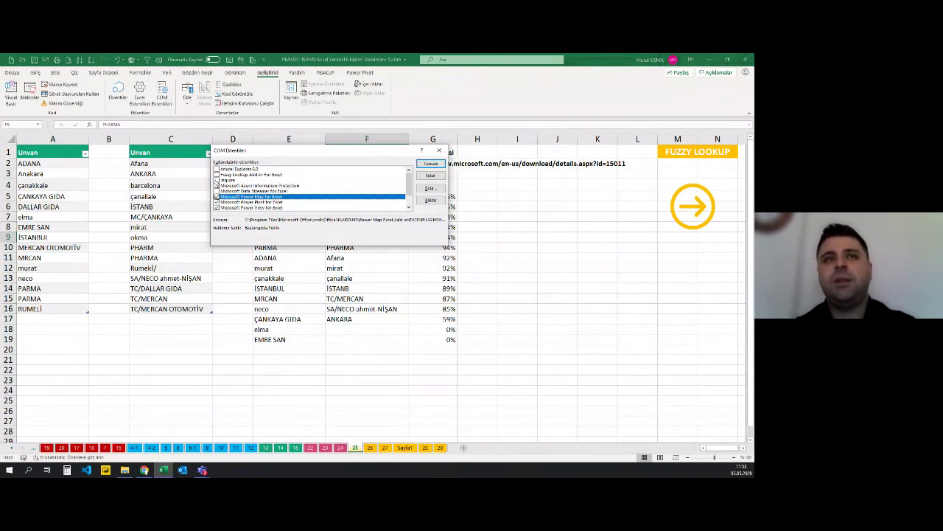
pyautogui.click(216, 180)
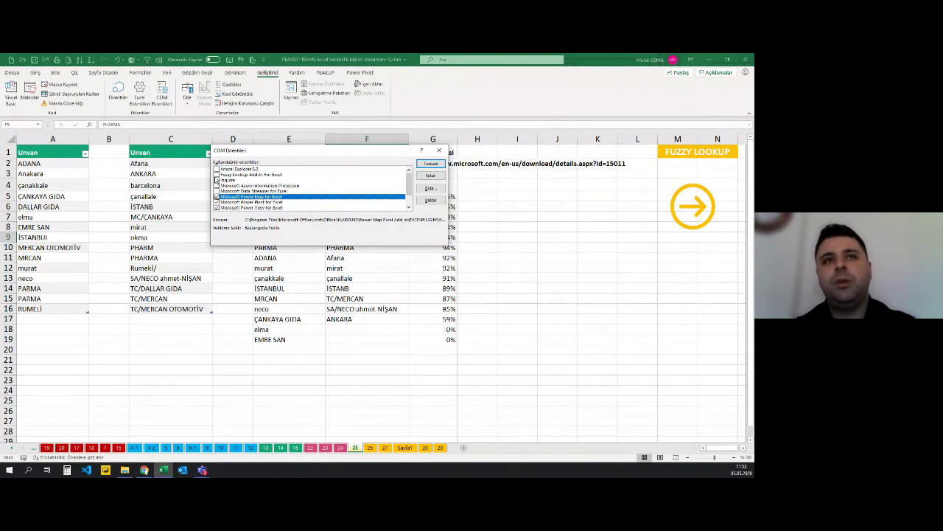
pyautogui.moveTo(239, 156); pyautogui.dragTo(244, 170)
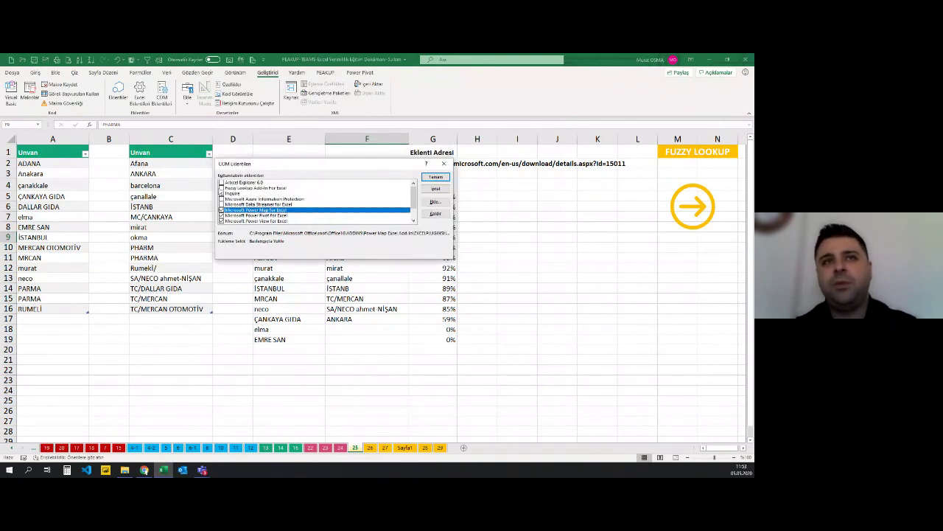
pyautogui.click(221, 188)
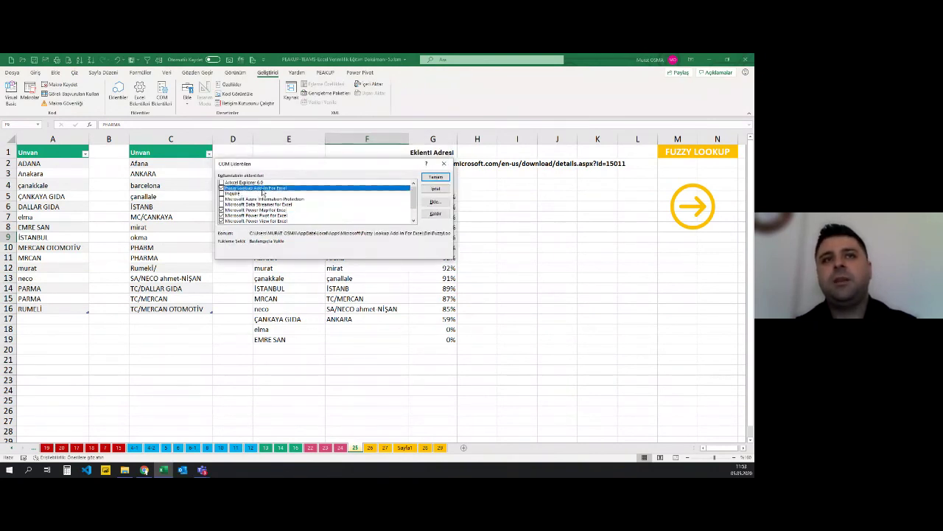
pyautogui.click(436, 177)
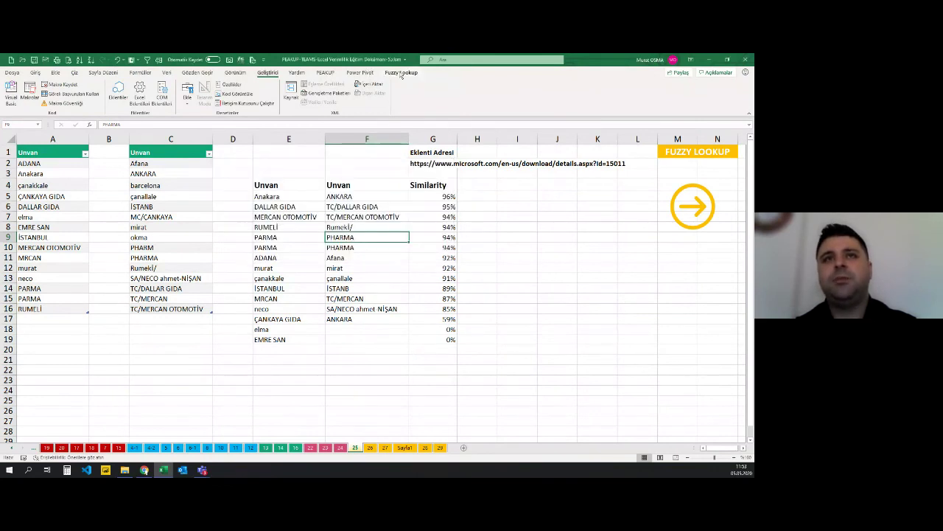
# Show the Fuzzy Lookup commands and select the source Unvan names in columns A and C.
pyautogui.click(401, 72)
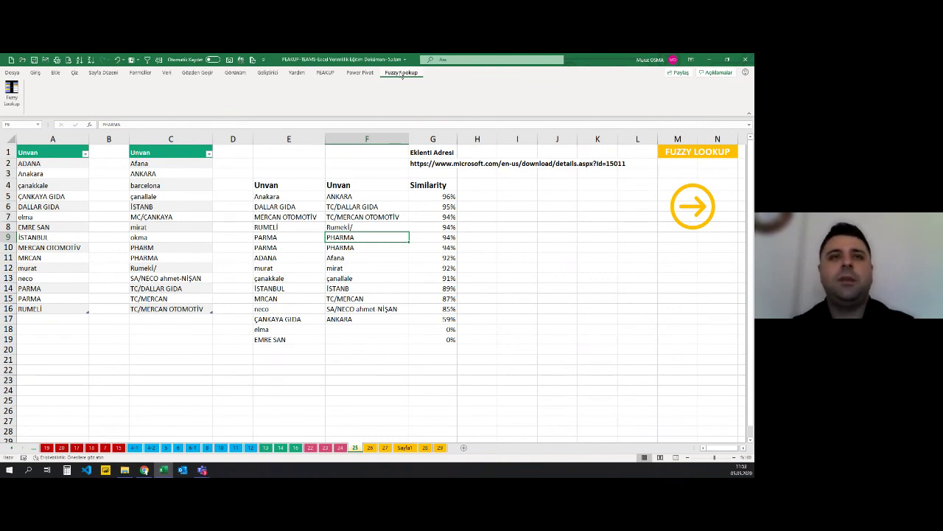
pyautogui.moveTo(49, 165); pyautogui.dragTo(179, 298)
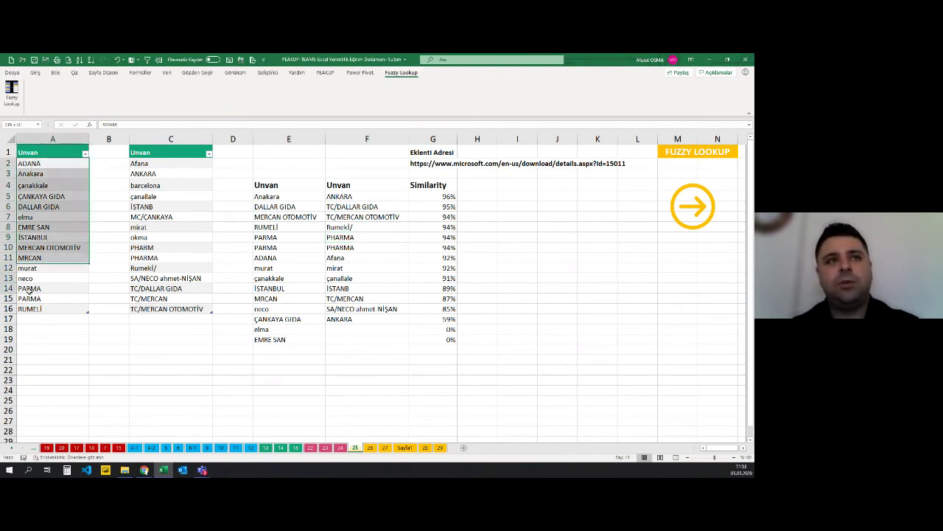
pyautogui.click(170, 278)
pyautogui.moveTo(37, 163); pyautogui.dragTo(44, 309)
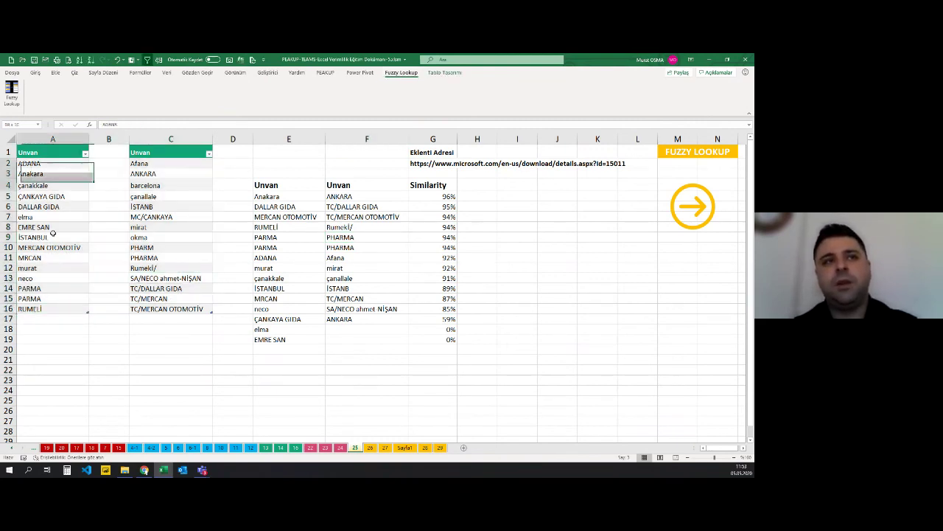
pyautogui.click(44, 163)
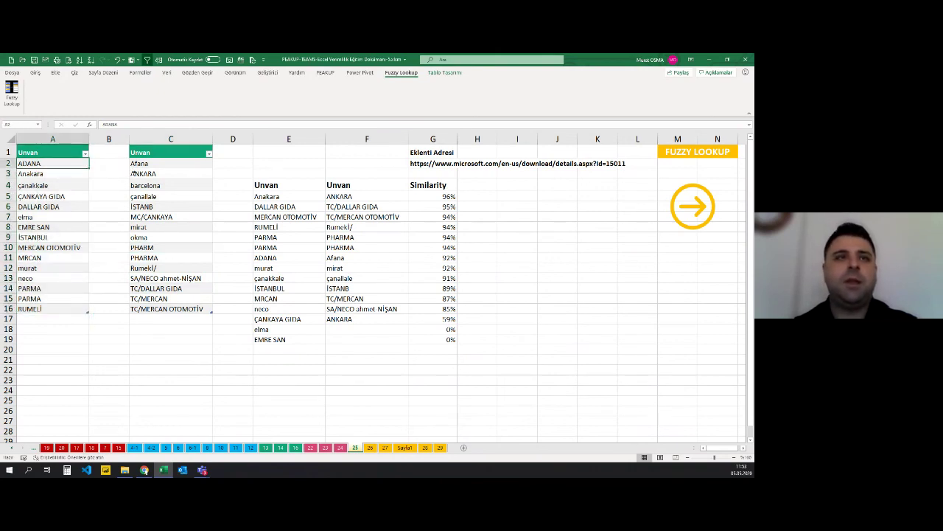
pyautogui.click(151, 164)
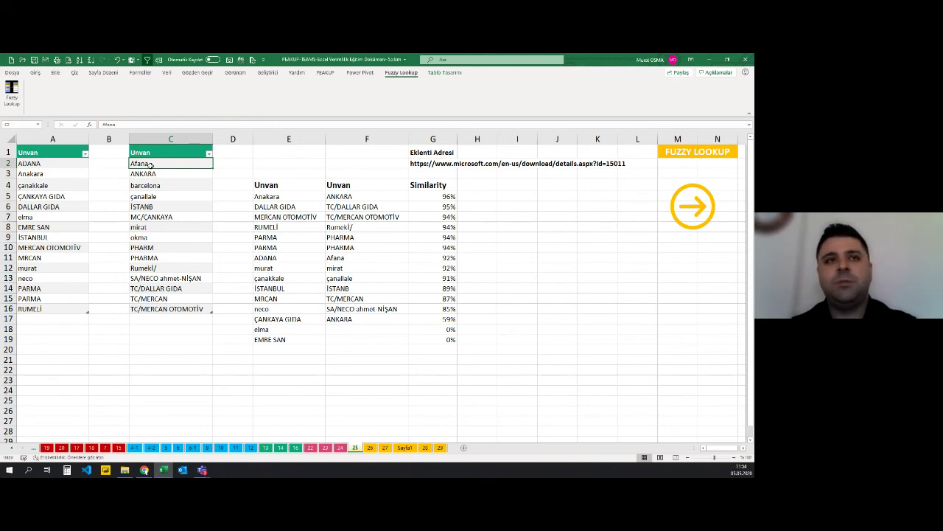
# Select the matched Unvan pairs E4:F19 along with their similarity scores to review them.
pyautogui.click(144, 237)
pyautogui.click(109, 222)
pyautogui.click(361, 216)
pyautogui.moveTo(346, 197)
pyautogui.mouseDown()
pyautogui.moveTo(299, 198)
pyautogui.moveTo(360, 337)
pyautogui.mouseUp()
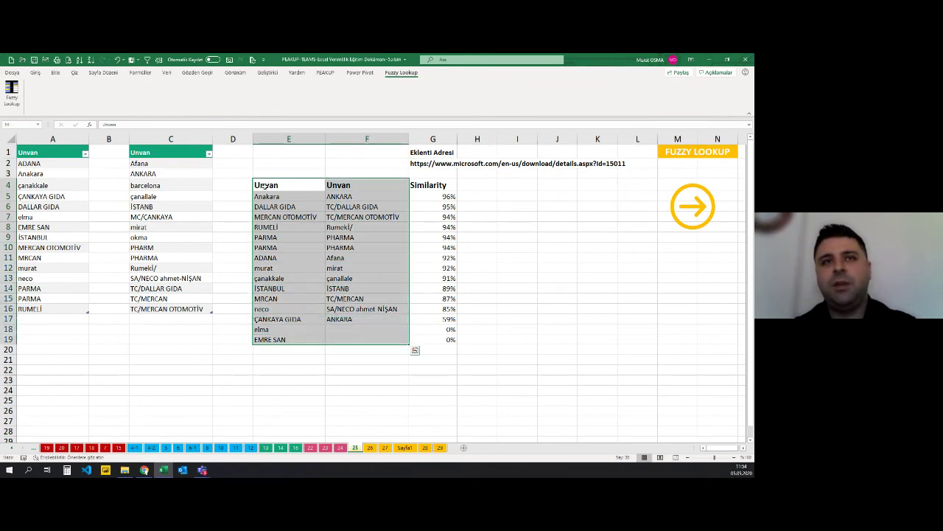
pyautogui.moveTo(266, 196); pyautogui.dragTo(433, 343)
pyautogui.click(442, 309)
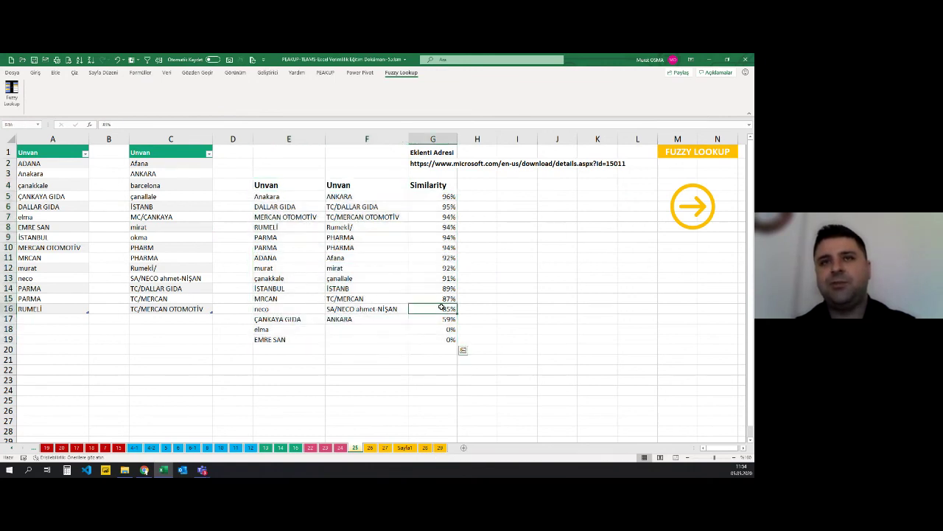
pyautogui.moveTo(265, 185); pyautogui.dragTo(366, 257)
pyautogui.click(477, 258)
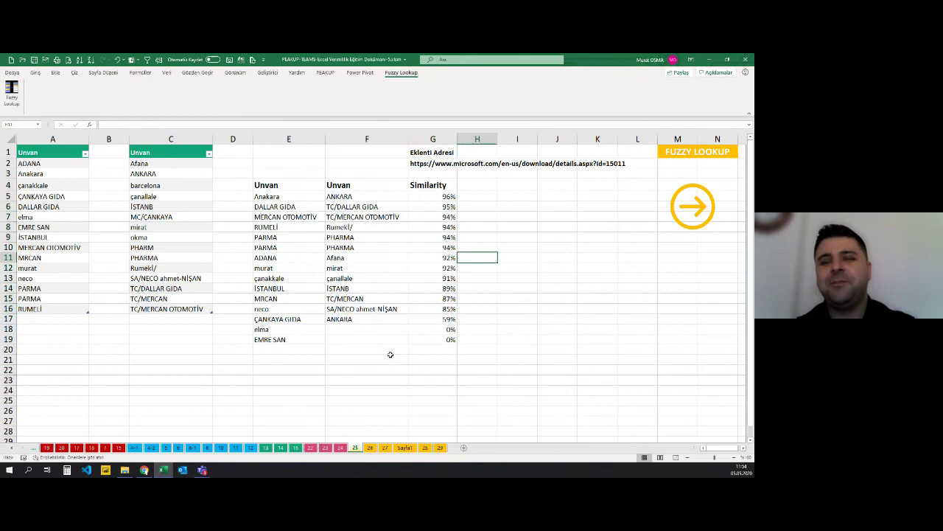
# Browse sheets 26 to 29, including the TEŞEKKÜRLER thank-you sheet, ending on sheet 28.
pyautogui.click(370, 447)
pyautogui.click(385, 447)
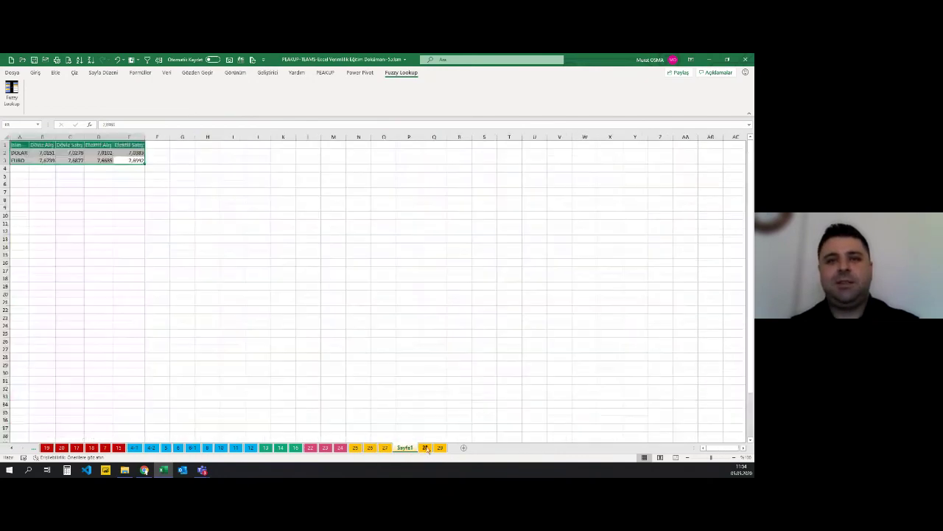
pyautogui.click(425, 447)
pyautogui.click(440, 447)
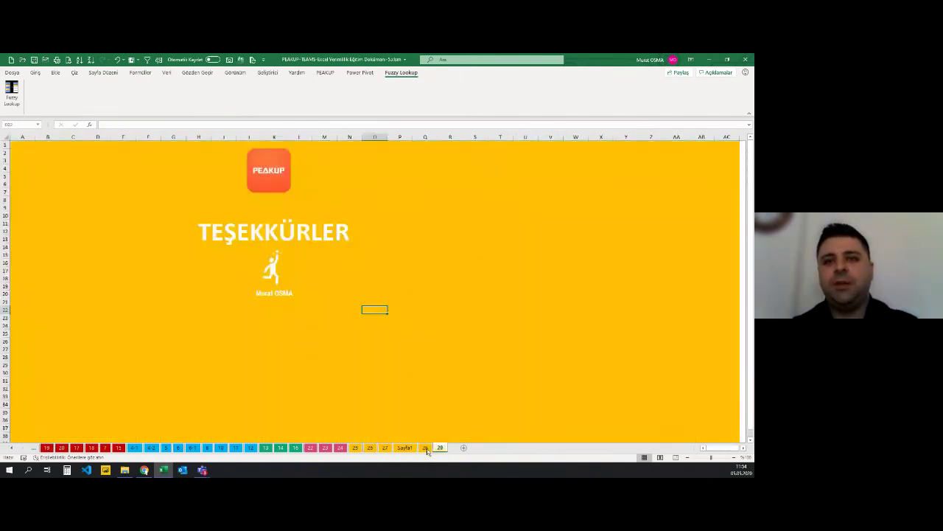
pyautogui.click(426, 448)
pyautogui.click(440, 447)
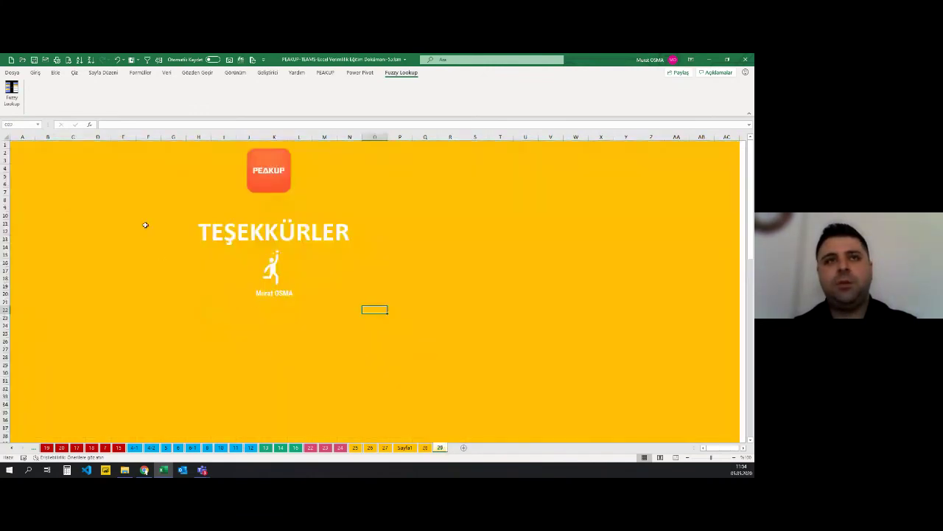
pyautogui.moveTo(184, 156); pyautogui.dragTo(340, 306)
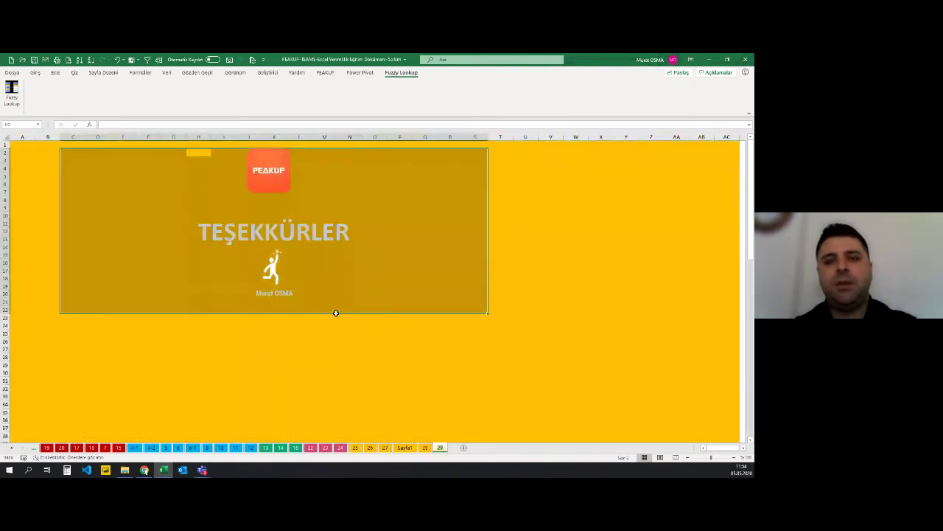
pyautogui.click(273, 373)
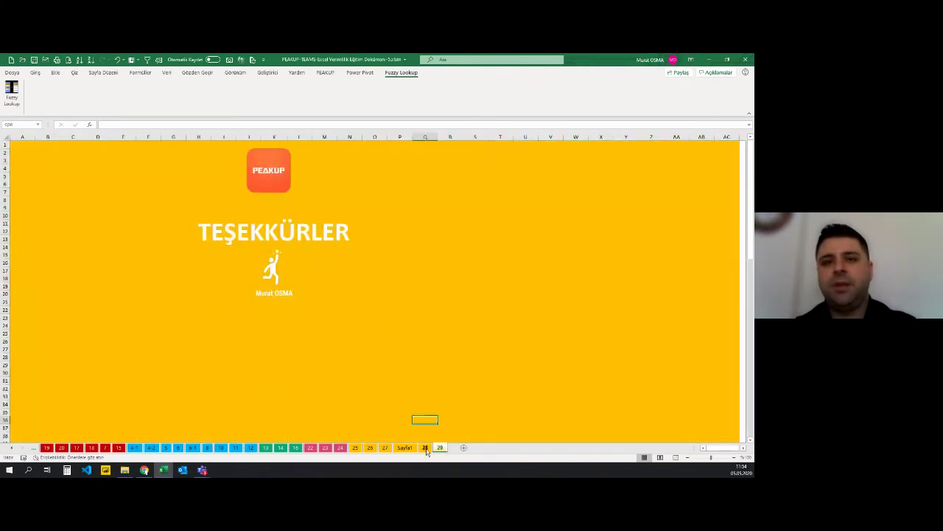
pyautogui.click(425, 448)
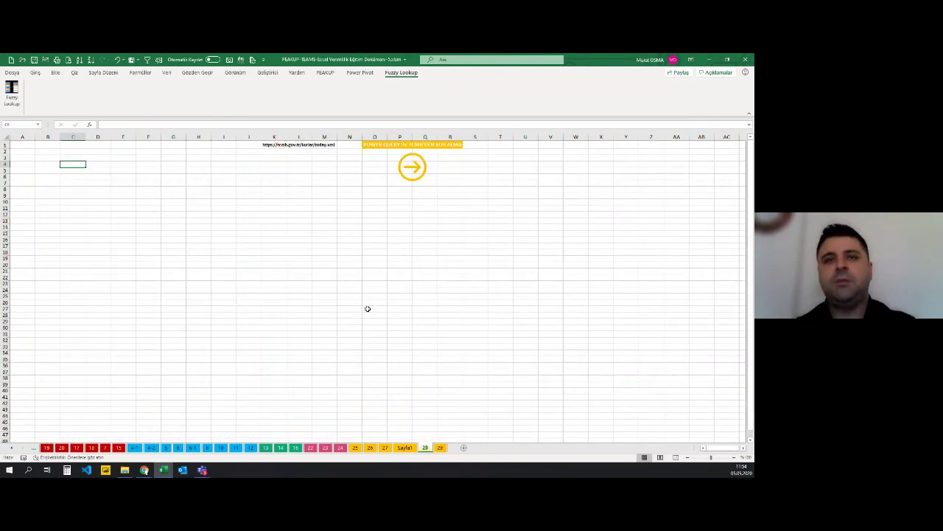
# On sheet 27, delete column L containing the small Fatura list.
pyautogui.click(384, 448)
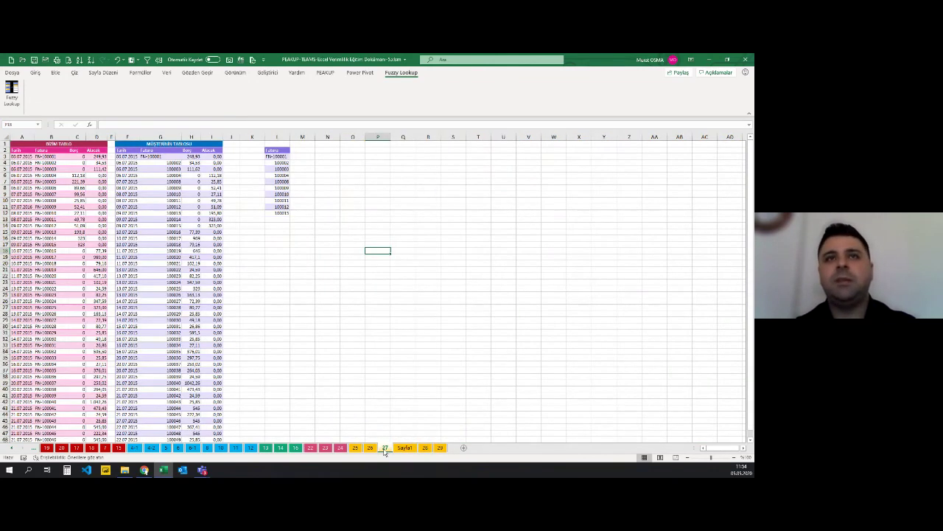
pyautogui.click(277, 138)
pyautogui.rightClick(278, 138)
pyautogui.click(324, 213)
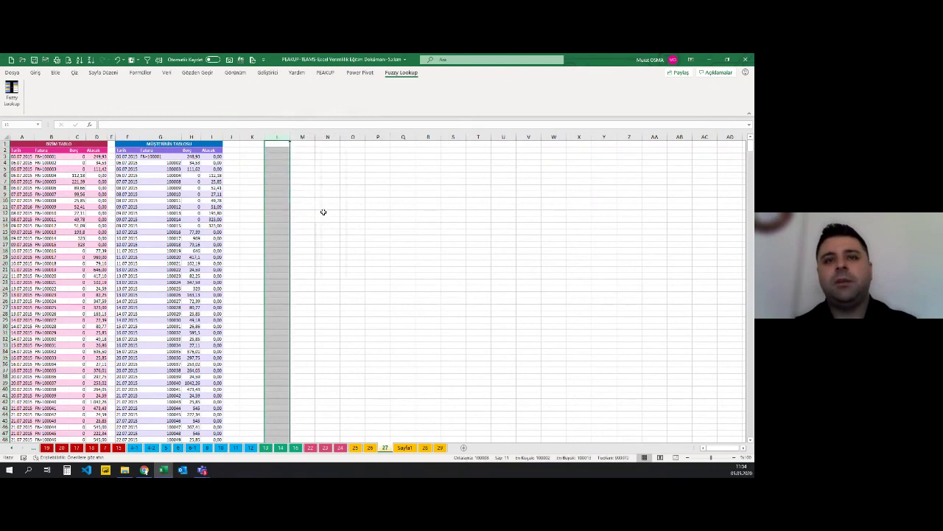
# Inspect cells H13 and G12 (100013) in the customer ledger table.
pyautogui.click(187, 213)
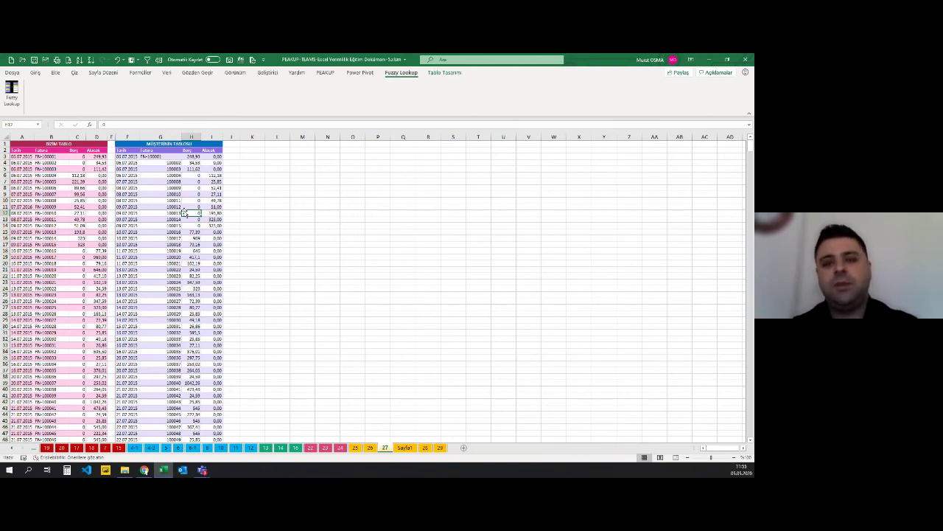
pyautogui.click(182, 213)
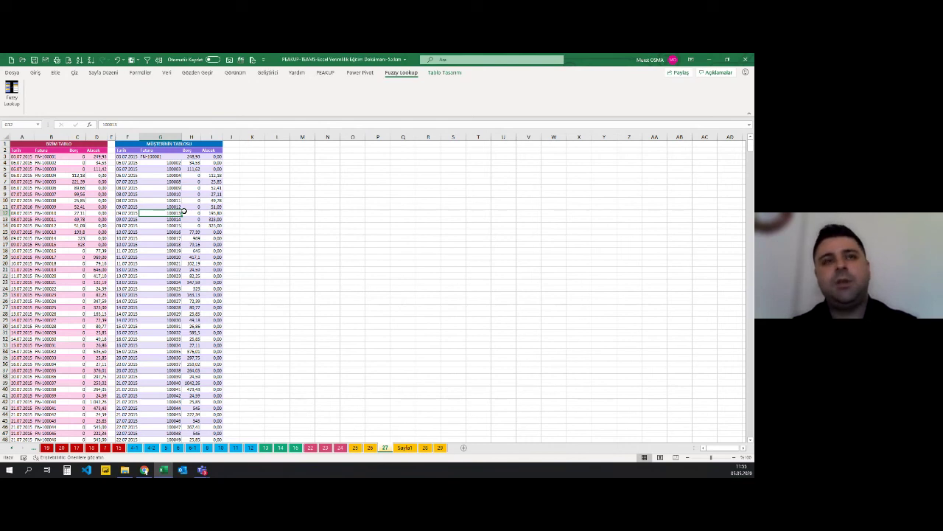
pyautogui.press('Right')
pyautogui.press('Right')
pyautogui.press('Left')
pyautogui.press('Left')
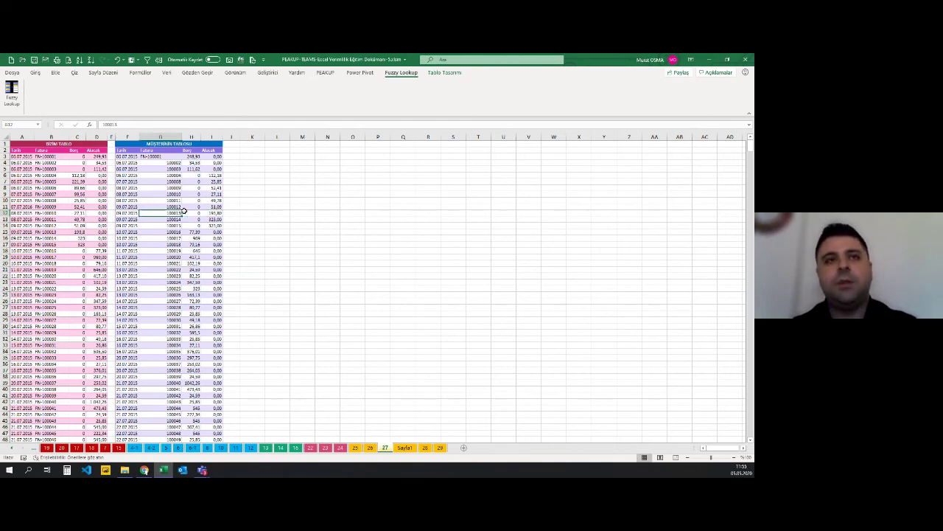